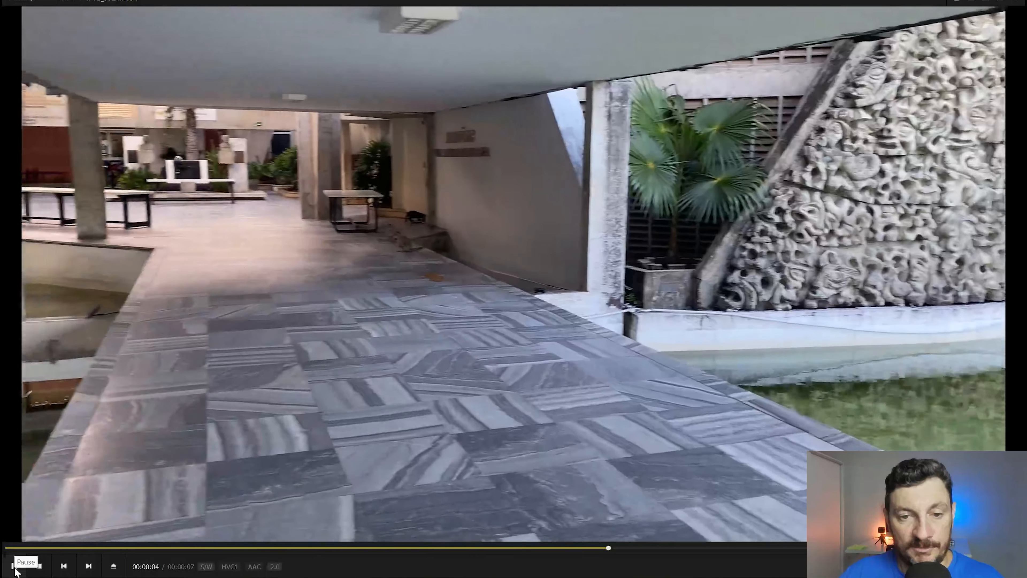
- Replay the courtyard pan clip from about 1 second and pause it at about 5 seconds
{"action": "left_click", "coordinate": [15, 568]}
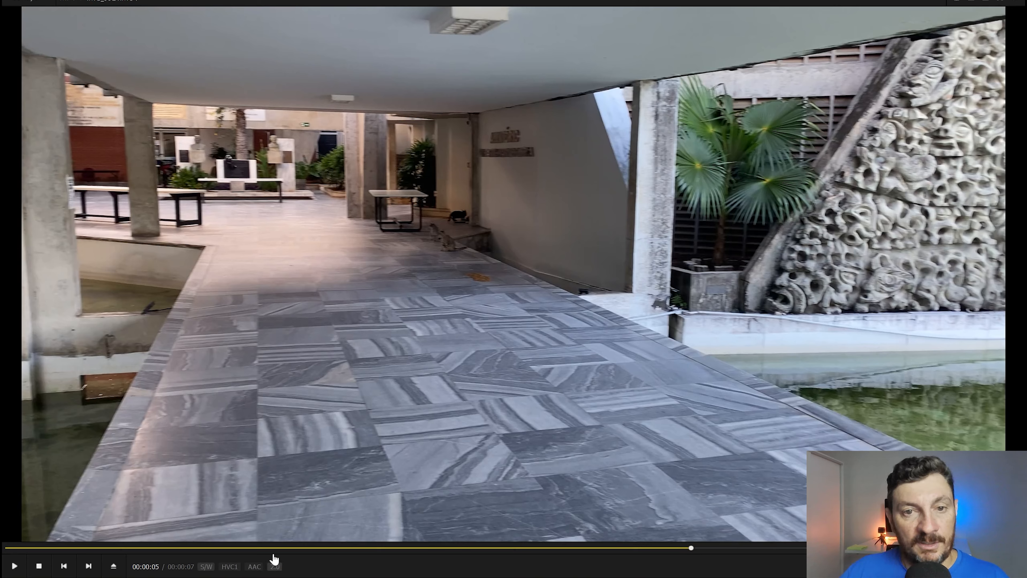
{"action": "left_click", "coordinate": [213, 548]}
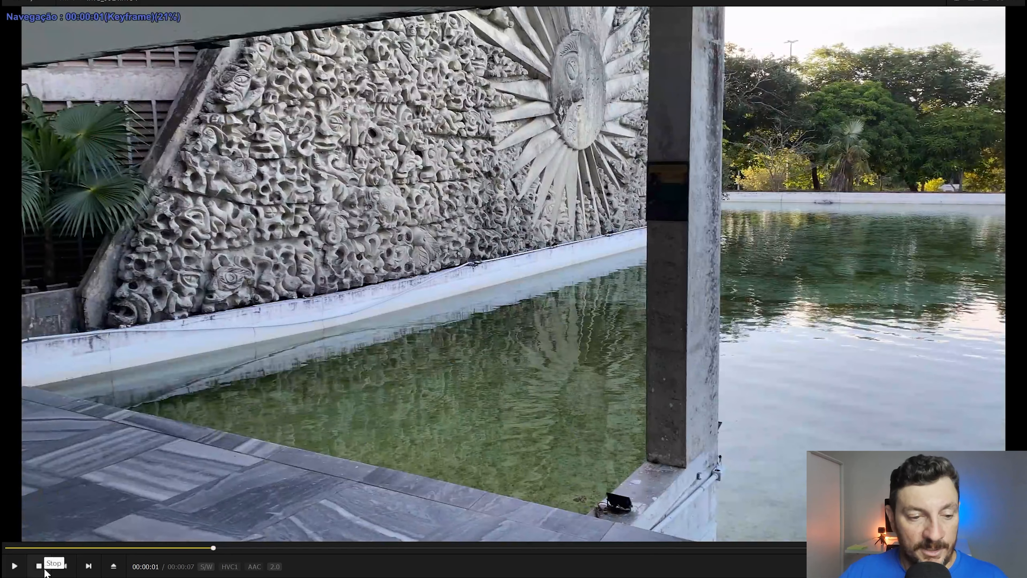
{"action": "left_click", "coordinate": [16, 567]}
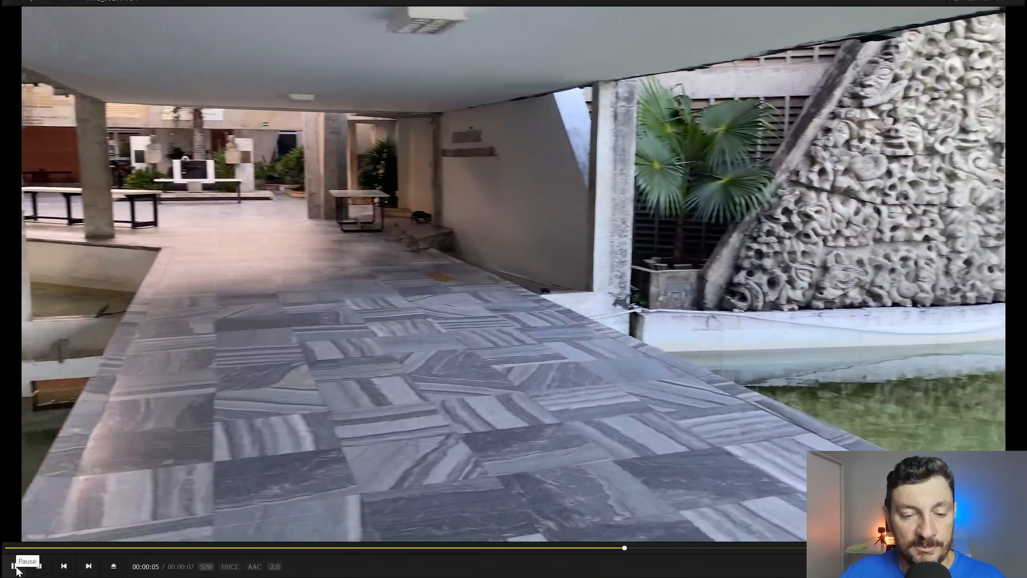
{"action": "left_click", "coordinate": [14, 567]}
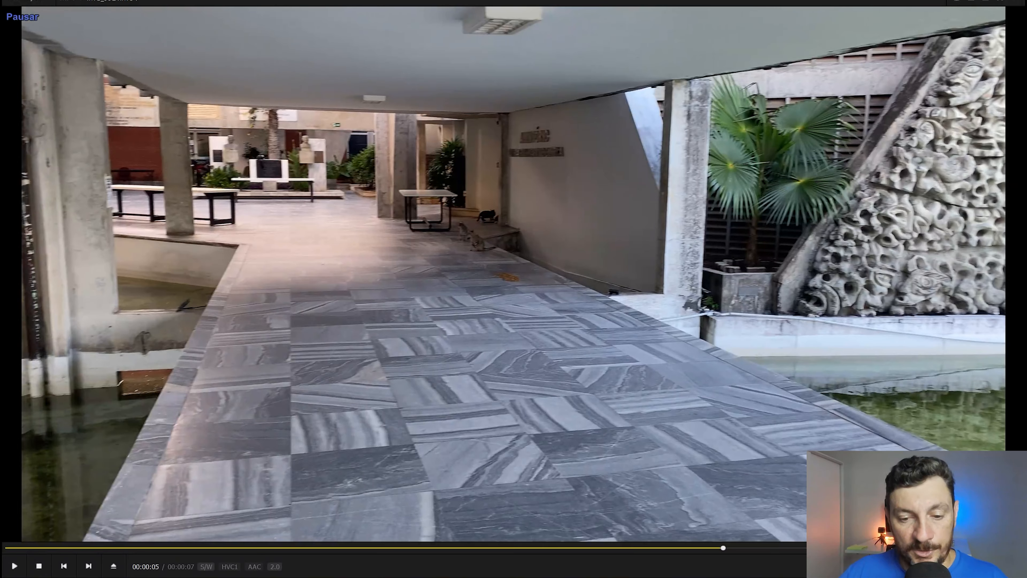
- Switch to the Flickr album in the browser and examine the measuring tape, laser meter and cube photos
{"action": "left_click", "coordinate": [603, 525]}
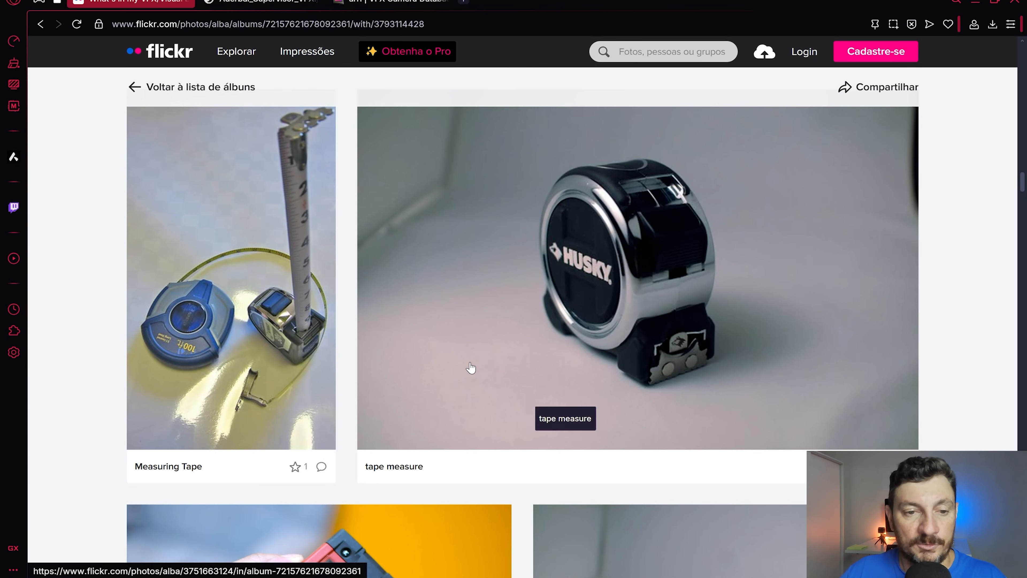
{"action": "scroll", "coordinate": [305, 320], "scroll_direction": "down", "scroll_amount": 2}
{"action": "scroll", "coordinate": [305, 316], "scroll_direction": "up", "scroll_amount": 3}
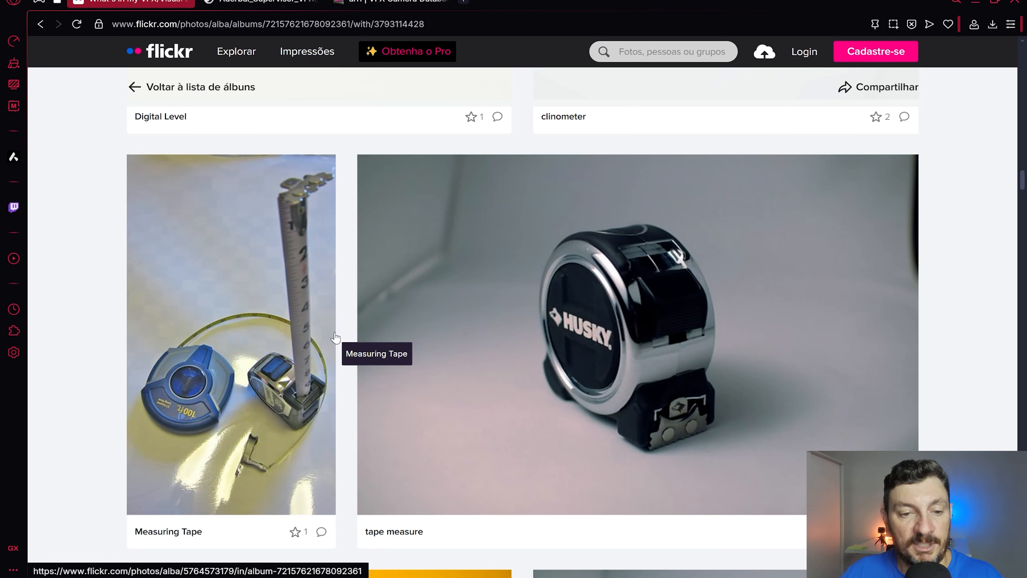
{"action": "scroll", "coordinate": [463, 342], "scroll_direction": "down", "scroll_amount": 5}
{"action": "scroll", "coordinate": [463, 341], "scroll_direction": "up", "scroll_amount": 2}
{"action": "scroll", "coordinate": [464, 341], "scroll_direction": "down", "scroll_amount": 2}
{"action": "scroll", "coordinate": [464, 340], "scroll_direction": "up", "scroll_amount": 3}
{"action": "scroll", "coordinate": [464, 340], "scroll_direction": "down", "scroll_amount": 1}
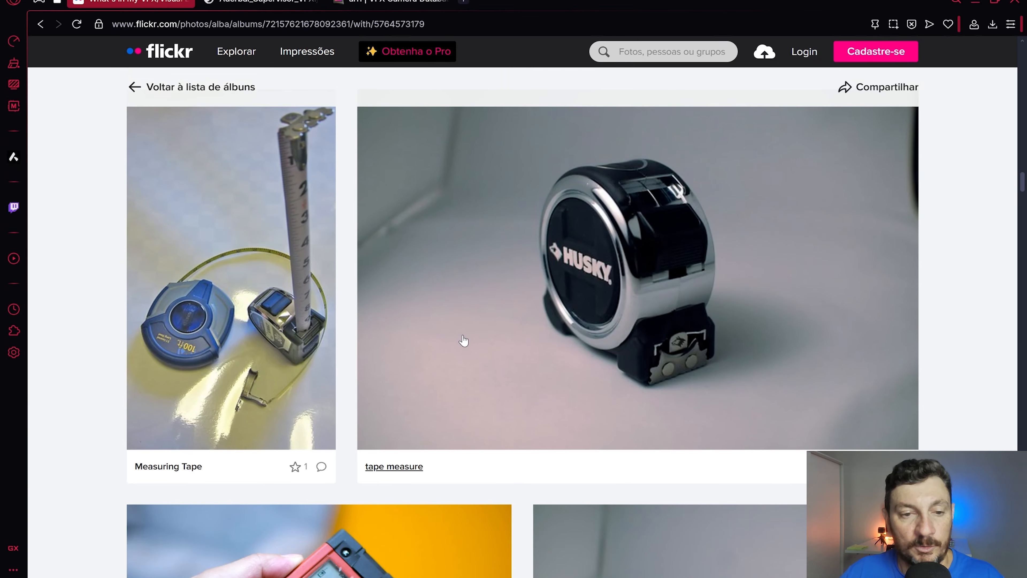
{"action": "scroll", "coordinate": [393, 332], "scroll_direction": "down", "scroll_amount": 10}
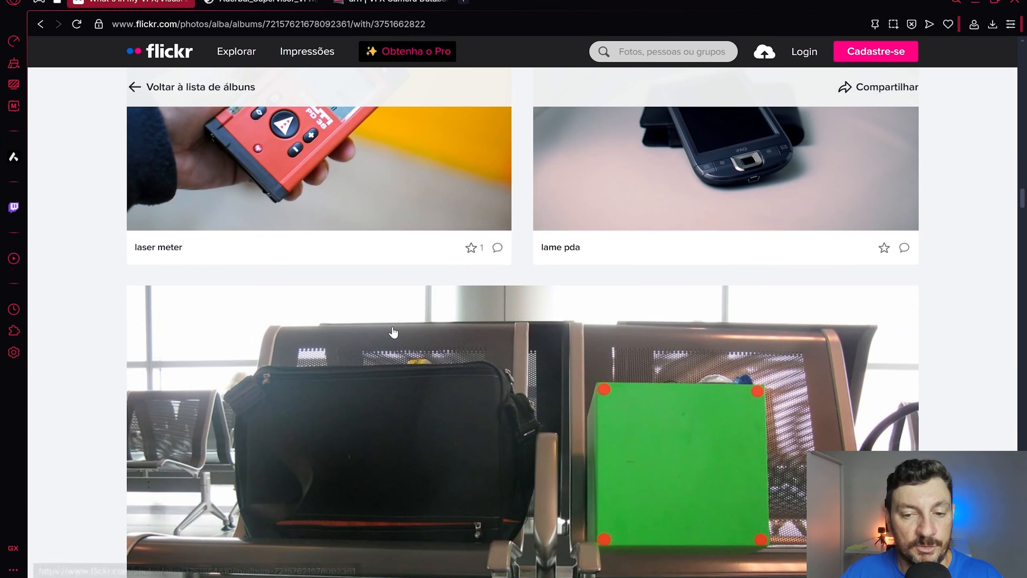
{"action": "scroll", "coordinate": [393, 333], "scroll_direction": "down", "scroll_amount": 15}
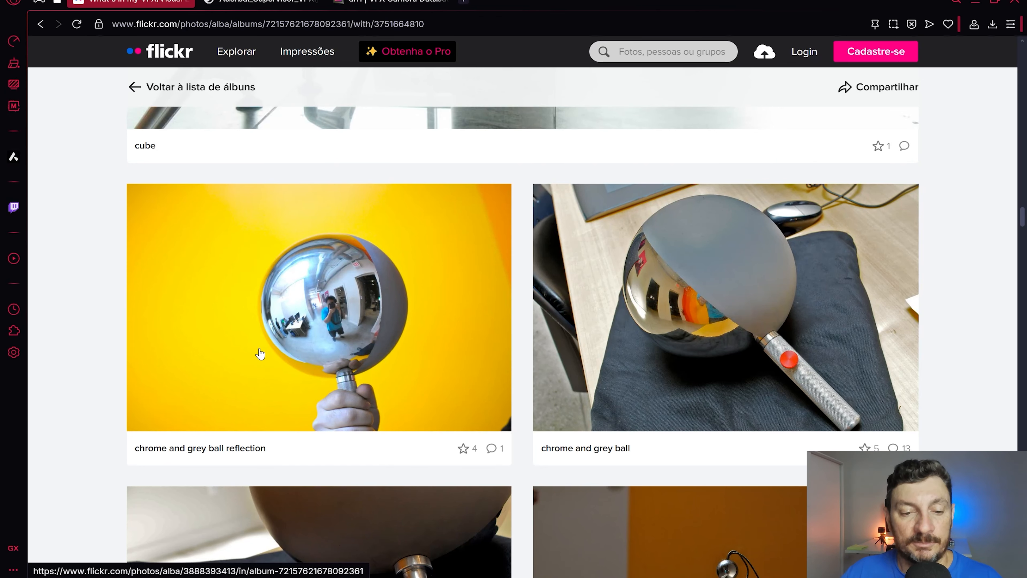
- Examine the album's photos of the chrome and grey balls, filters, Macbeth chip charts and slates
{"action": "scroll", "coordinate": [260, 354], "scroll_direction": "down", "scroll_amount": 10}
{"action": "scroll", "coordinate": [260, 354], "scroll_direction": "down", "scroll_amount": 10}
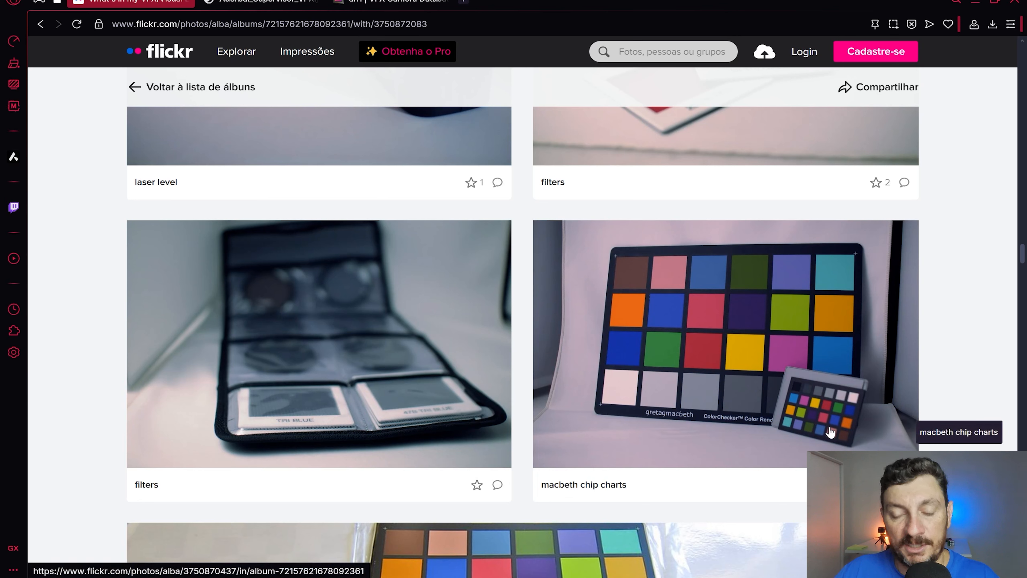
{"action": "scroll", "coordinate": [845, 432], "scroll_direction": "down", "scroll_amount": 10}
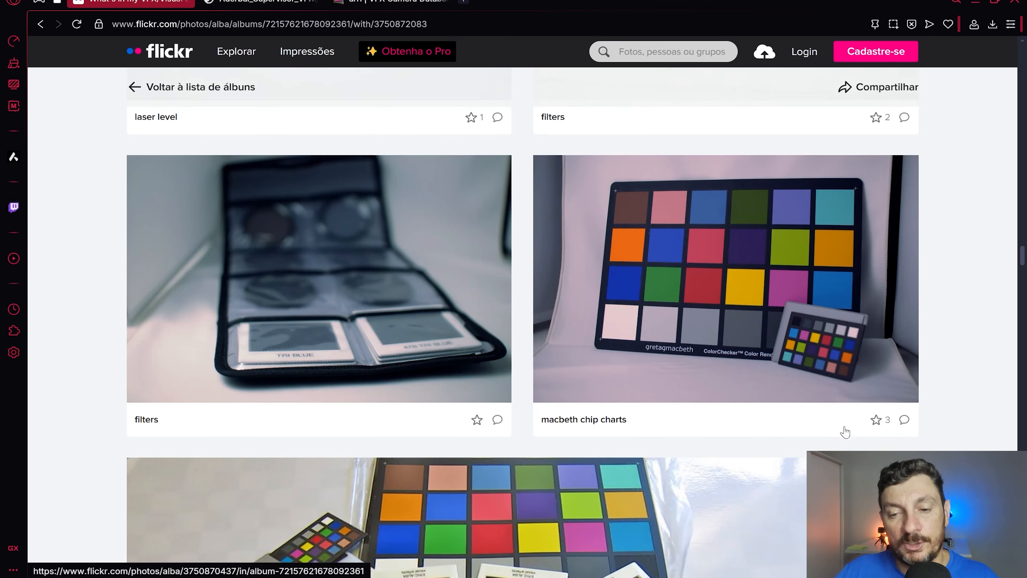
{"action": "scroll", "coordinate": [846, 432], "scroll_direction": "down", "scroll_amount": 20}
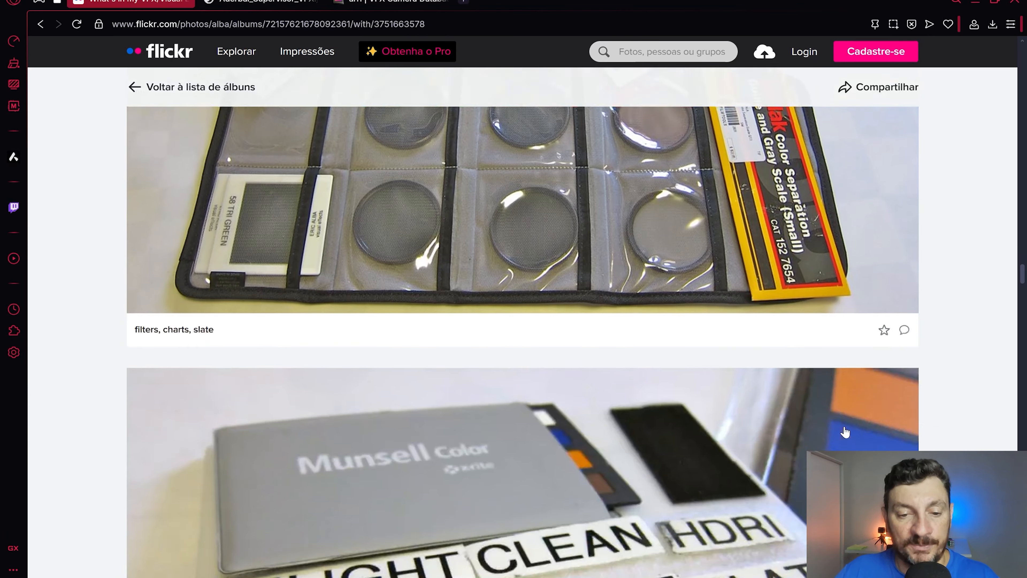
{"action": "scroll", "coordinate": [846, 431], "scroll_direction": "down", "scroll_amount": 3}
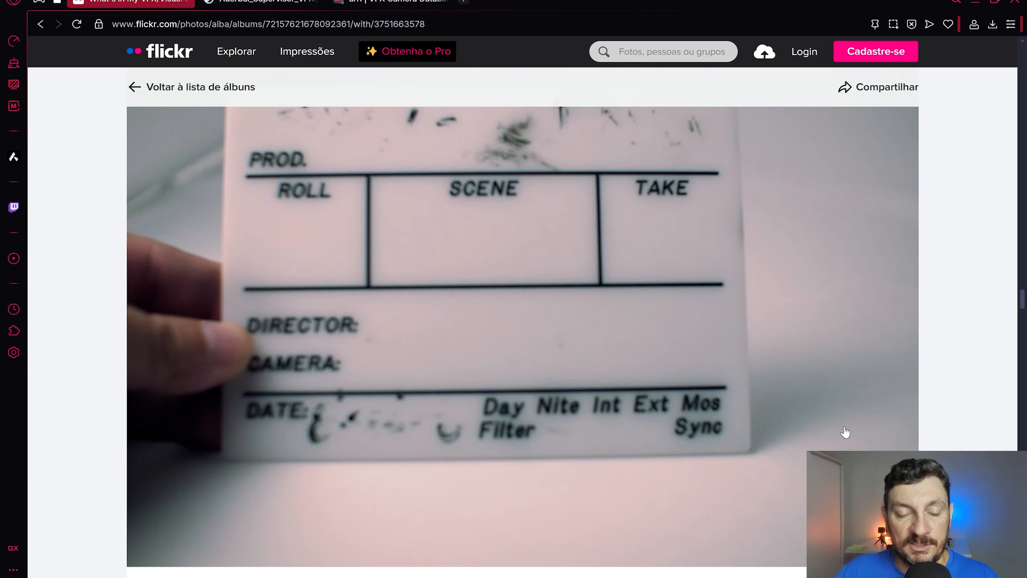
{"action": "scroll", "coordinate": [845, 432], "scroll_direction": "up", "scroll_amount": 3}
{"action": "scroll", "coordinate": [845, 432], "scroll_direction": "down", "scroll_amount": 3}
{"action": "scroll", "coordinate": [844, 430], "scroll_direction": "down", "scroll_amount": 12}
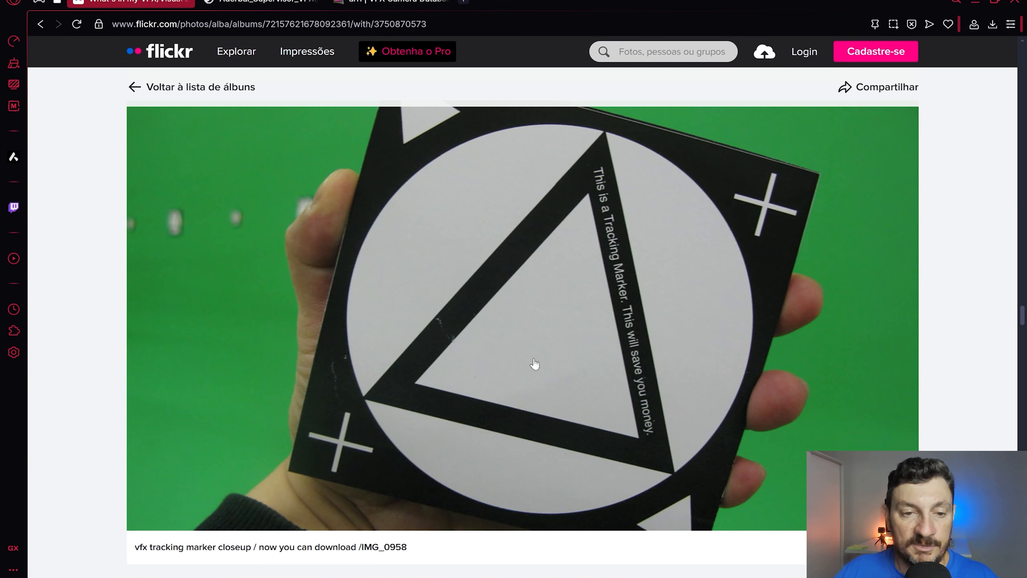
- Examine the tracking marker closeup, the colored tracking markers and the adhesive target labels in the album
{"action": "scroll", "coordinate": [513, 362], "scroll_direction": "down", "scroll_amount": 3}
{"action": "scroll", "coordinate": [513, 361], "scroll_direction": "down", "scroll_amount": 2}
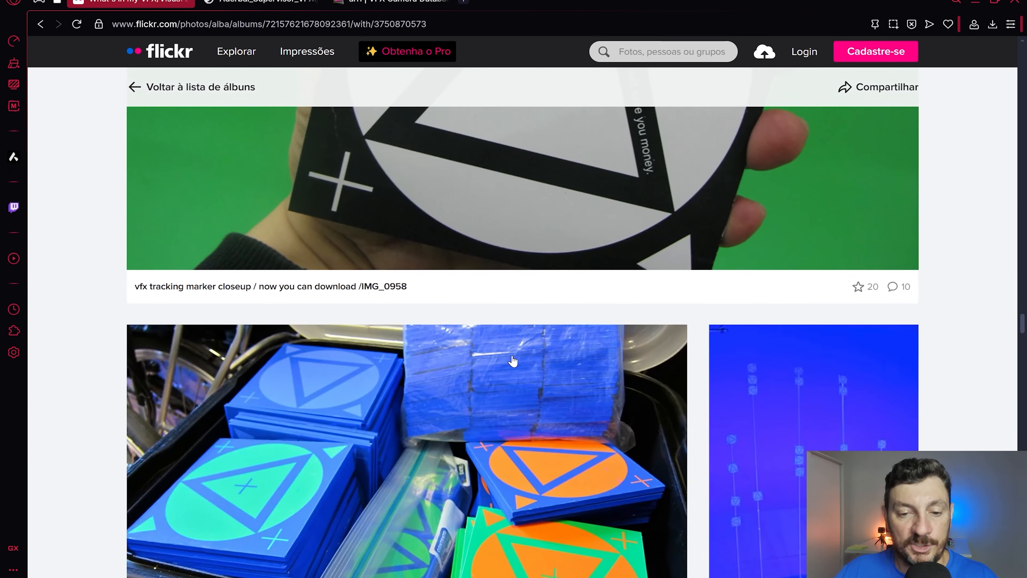
{"action": "scroll", "coordinate": [415, 351], "scroll_direction": "down", "scroll_amount": 4}
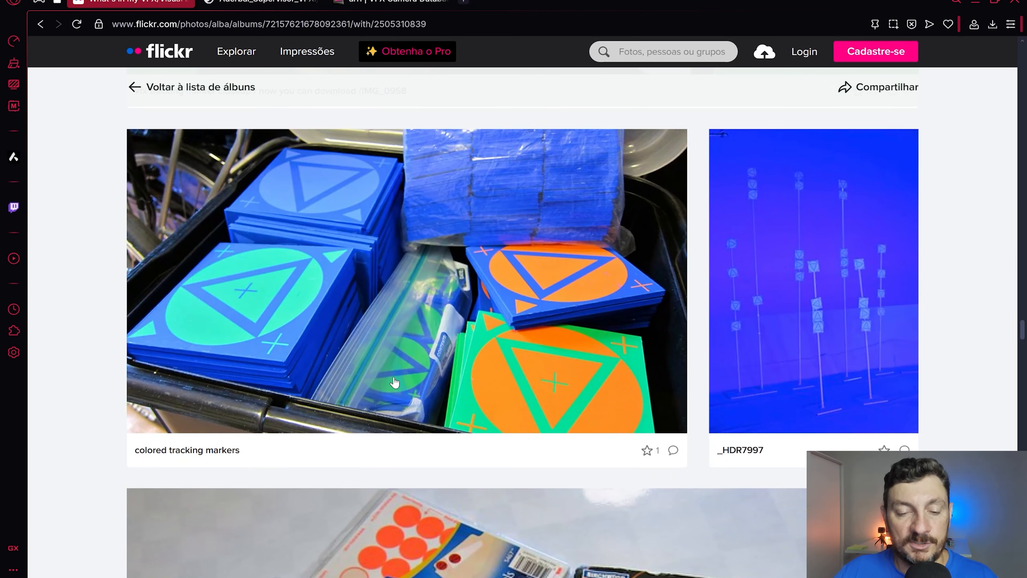
{"action": "scroll", "coordinate": [392, 383], "scroll_direction": "down", "scroll_amount": 2}
{"action": "scroll", "coordinate": [395, 380], "scroll_direction": "up", "scroll_amount": 3}
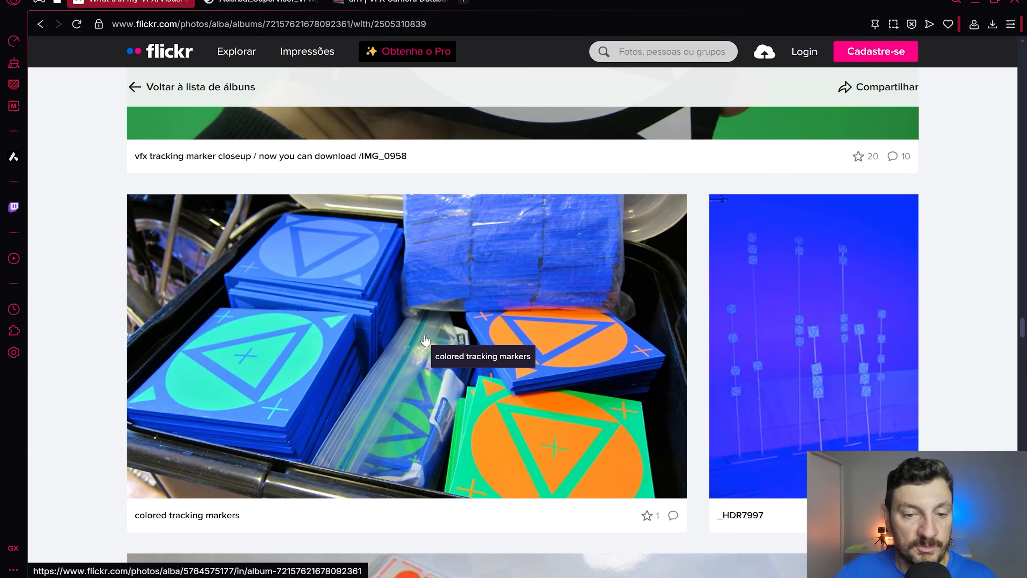
{"action": "scroll", "coordinate": [425, 340], "scroll_direction": "down", "scroll_amount": 5}
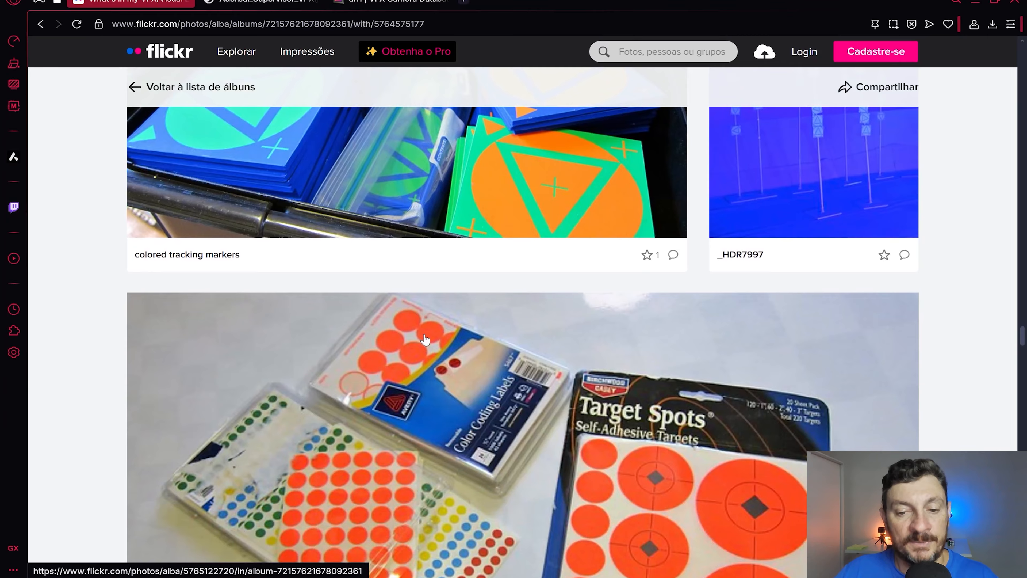
{"action": "scroll", "coordinate": [425, 340], "scroll_direction": "up", "scroll_amount": 12}
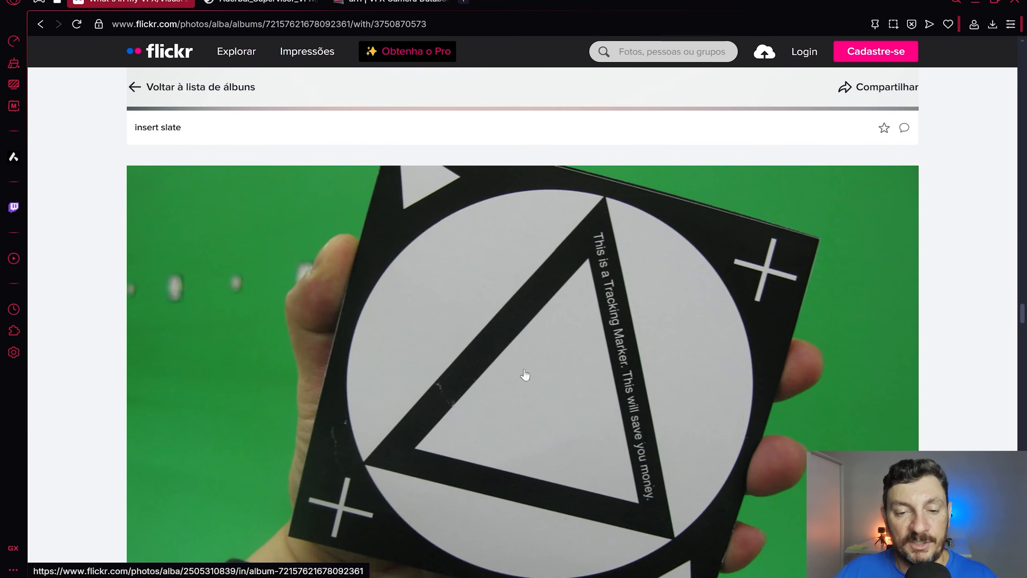
- View the VFX supervisor photo and bring up the start of the ARRI category page on VFX Camera Database
{"action": "left_click", "coordinate": [238, 2]}
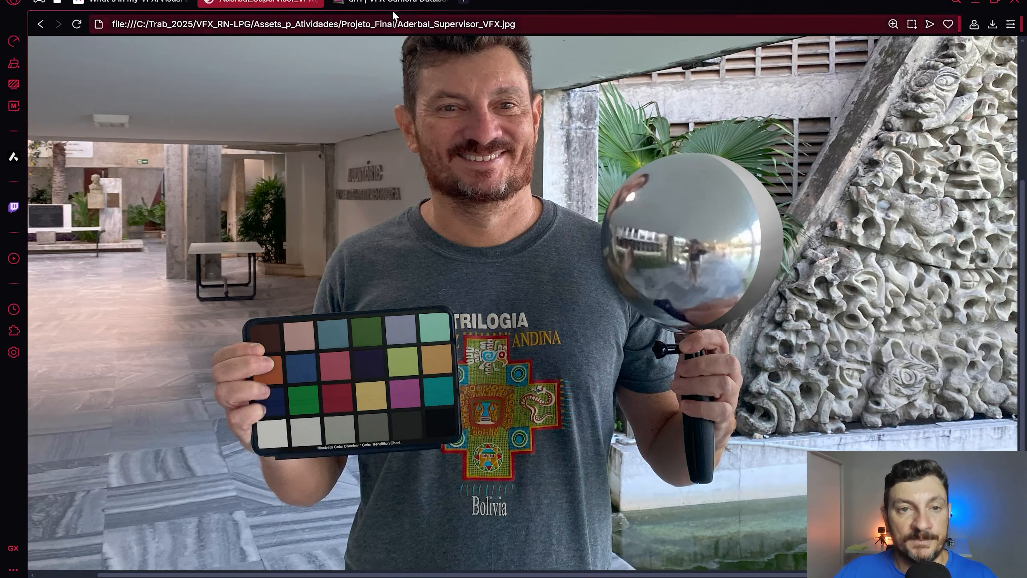
{"action": "left_click", "coordinate": [390, 2]}
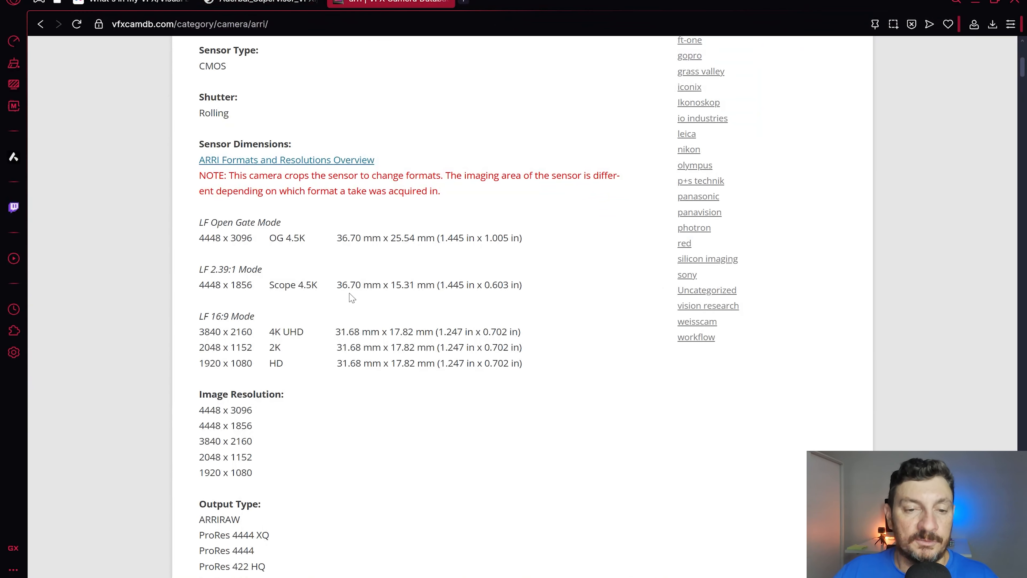
{"action": "scroll", "coordinate": [339, 345], "scroll_direction": "up", "scroll_amount": 5}
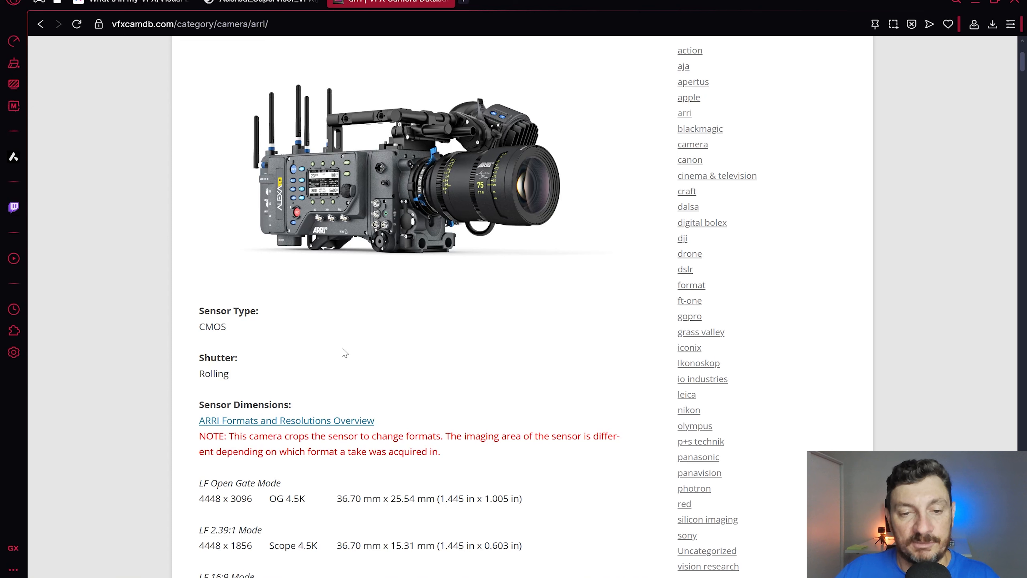
{"action": "scroll", "coordinate": [484, 307], "scroll_direction": "up", "scroll_amount": 3}
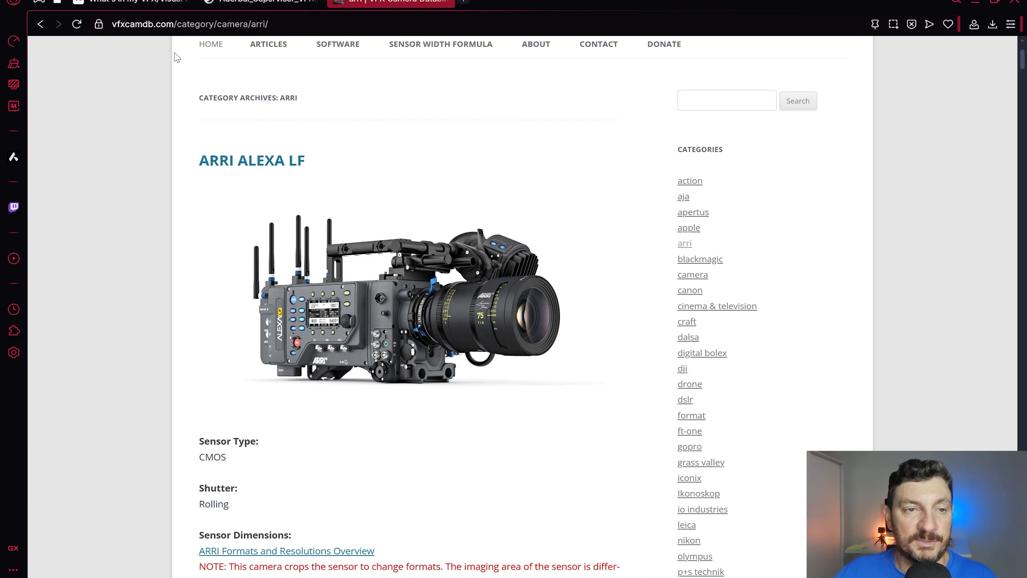
{"action": "scroll", "coordinate": [279, 86], "scroll_direction": "up", "scroll_amount": 3}
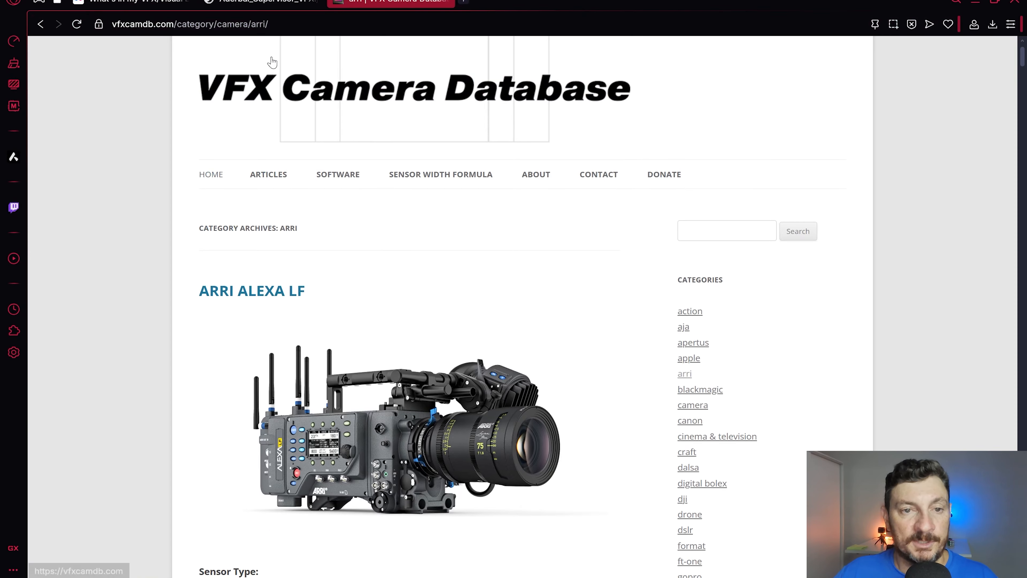
- Examine the camera category list and the ARRI ALEXA LF's sensor type, shutter, sensor dimensions and image resolutions
{"action": "scroll", "coordinate": [571, 291], "scroll_direction": "down", "scroll_amount": 5}
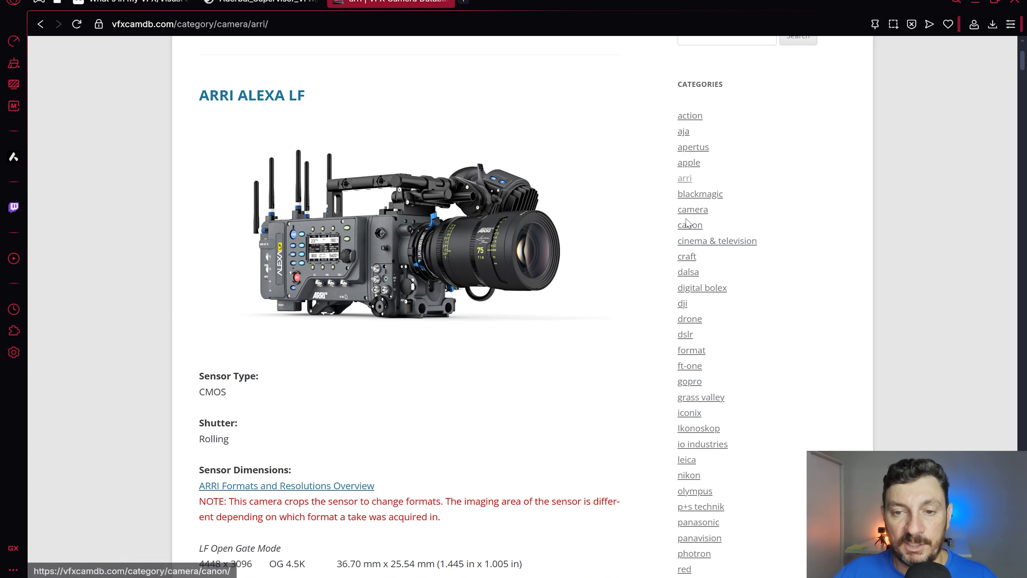
{"action": "scroll", "coordinate": [332, 383], "scroll_direction": "down", "scroll_amount": 3}
{"action": "scroll", "coordinate": [331, 383], "scroll_direction": "down", "scroll_amount": 3}
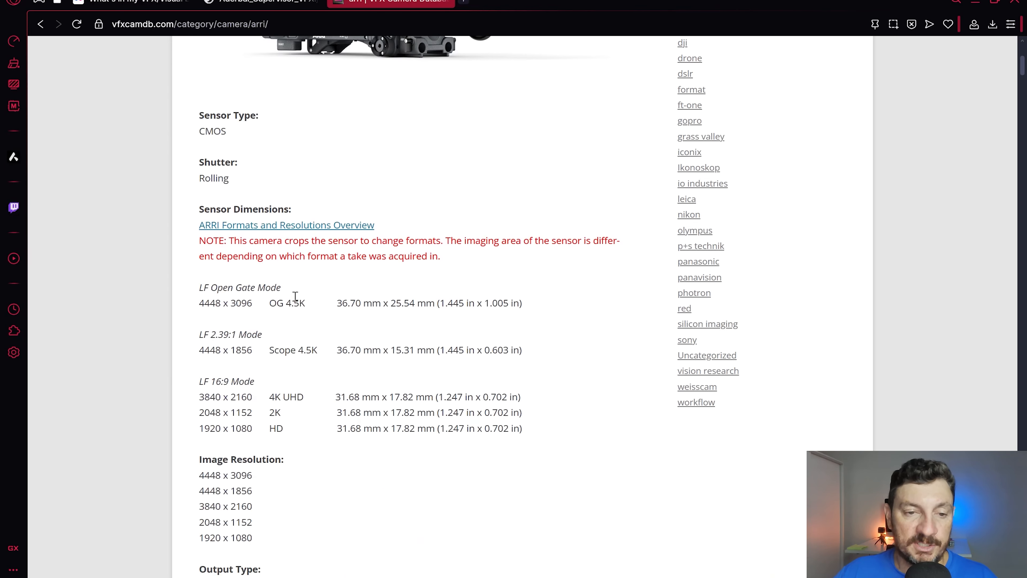
{"action": "scroll", "coordinate": [293, 373], "scroll_direction": "down", "scroll_amount": 2}
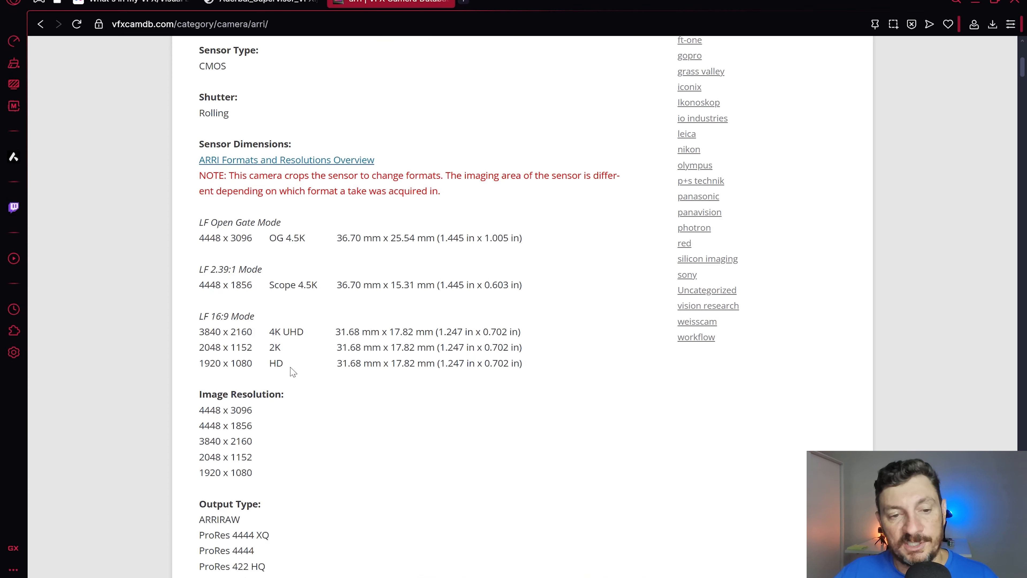
{"action": "scroll", "coordinate": [259, 386], "scroll_direction": "down", "scroll_amount": 4}
{"action": "scroll", "coordinate": [264, 394], "scroll_direction": "down", "scroll_amount": 3}
{"action": "scroll", "coordinate": [263, 393], "scroll_direction": "up", "scroll_amount": 10}
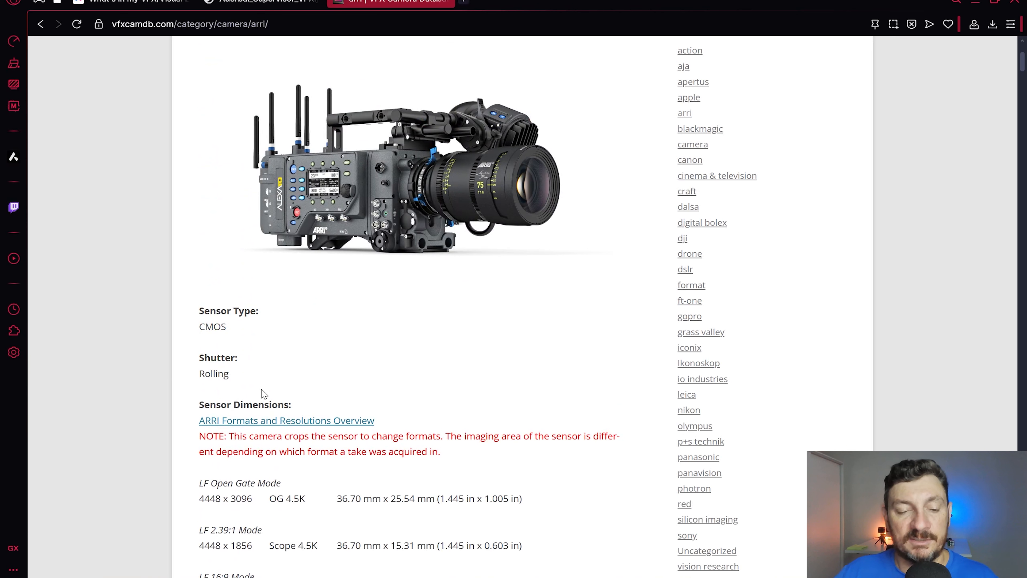
{"action": "scroll", "coordinate": [264, 393], "scroll_direction": "down", "scroll_amount": 4}
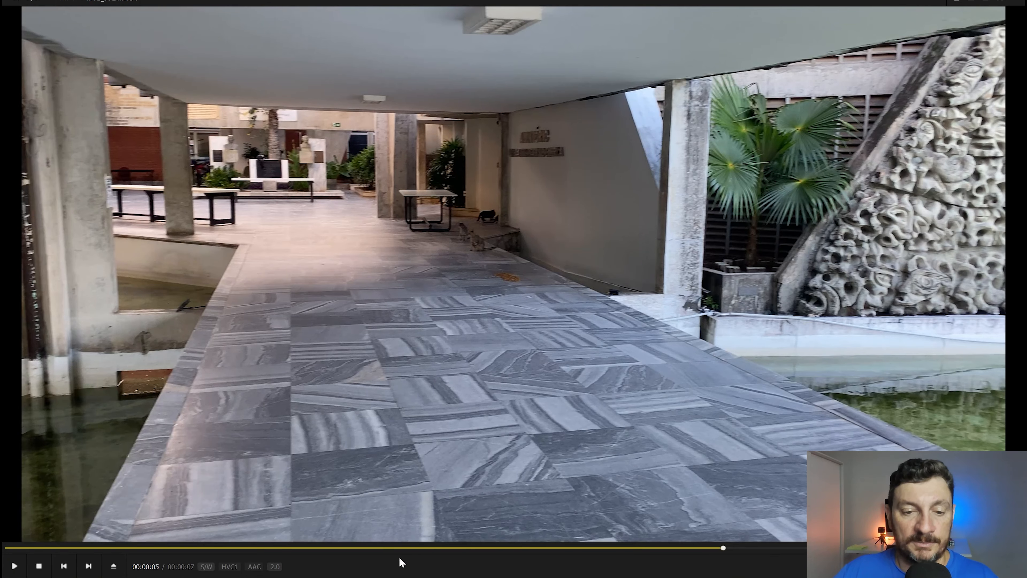
- Switch to the video player, replay the courtyard clip from about 1 second to its end, and review the frame at about 4 seconds
{"action": "left_click", "coordinate": [285, 548]}
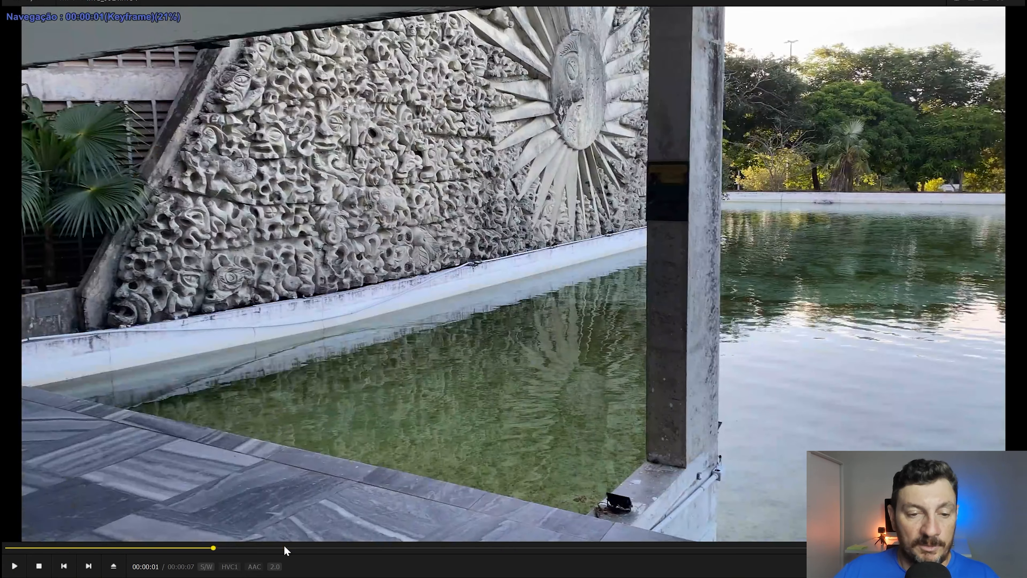
{"action": "left_click", "coordinate": [252, 548]}
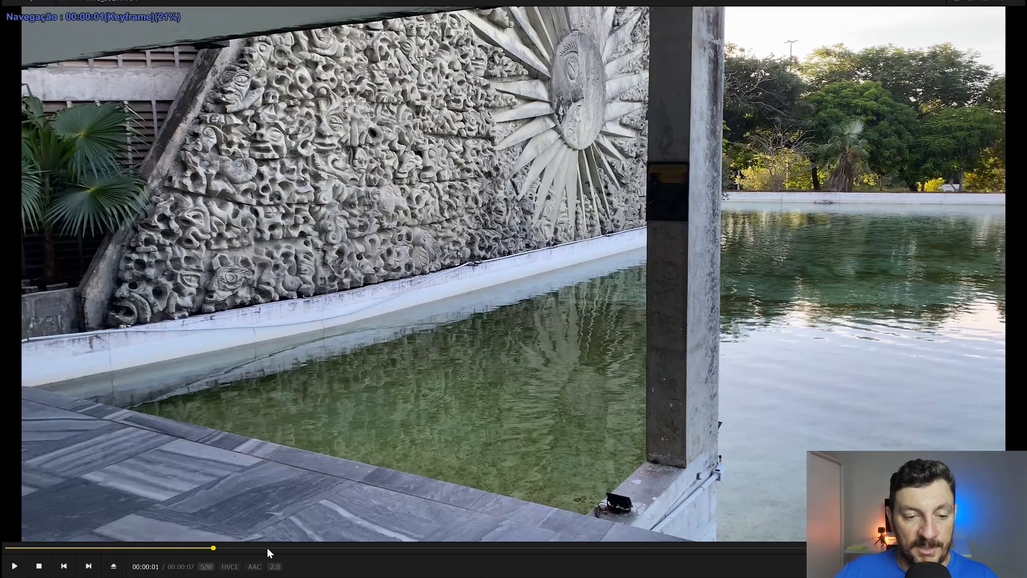
{"action": "left_click", "coordinate": [13, 568]}
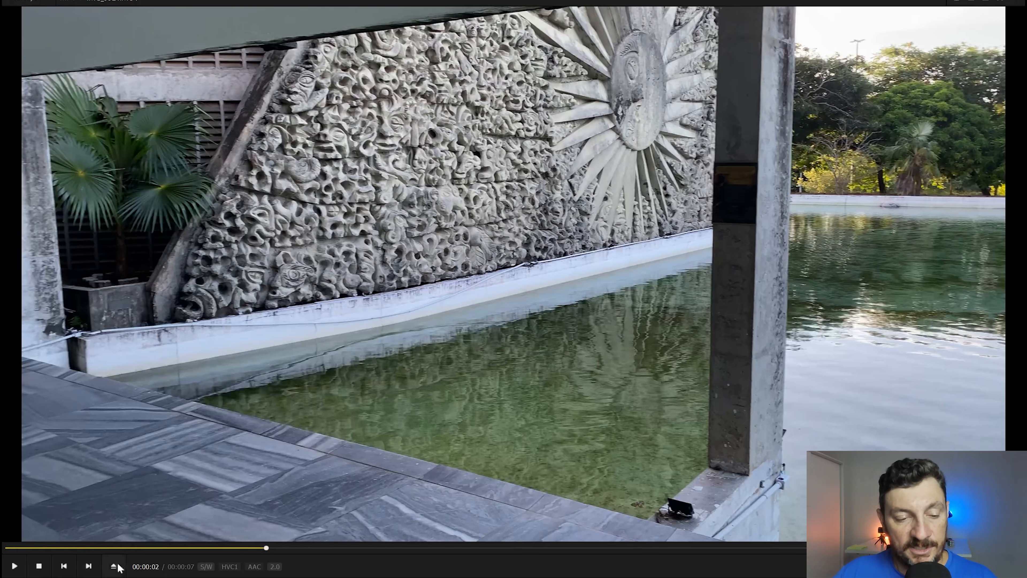
{"action": "left_click", "coordinate": [15, 567]}
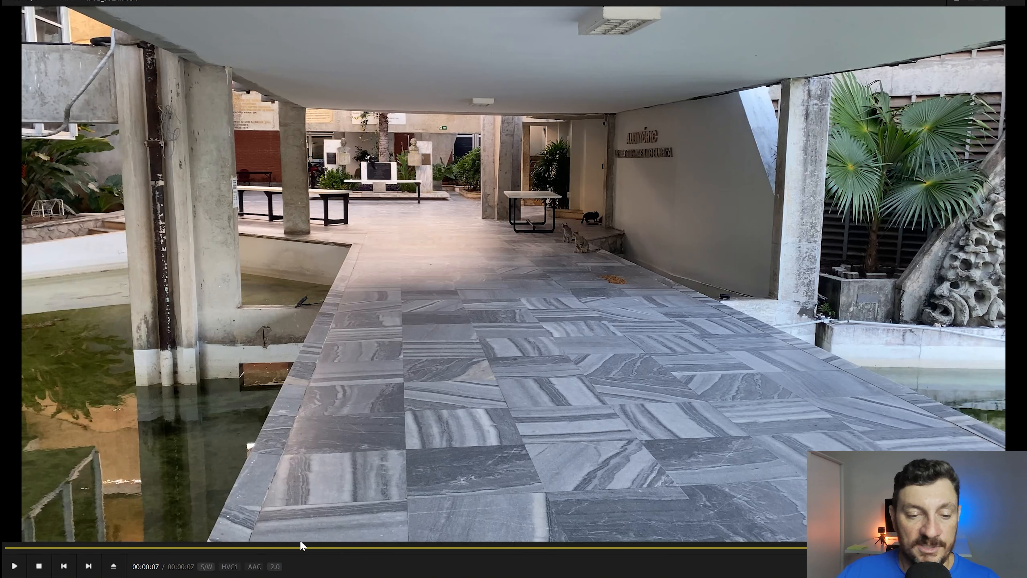
{"action": "left_click", "coordinate": [294, 547]}
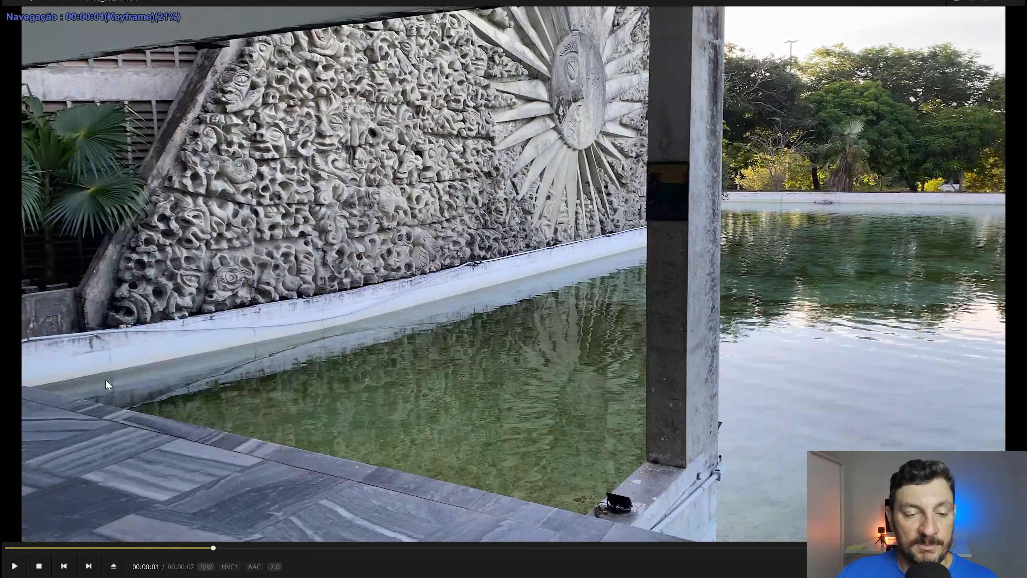
{"action": "left_click", "coordinate": [574, 549]}
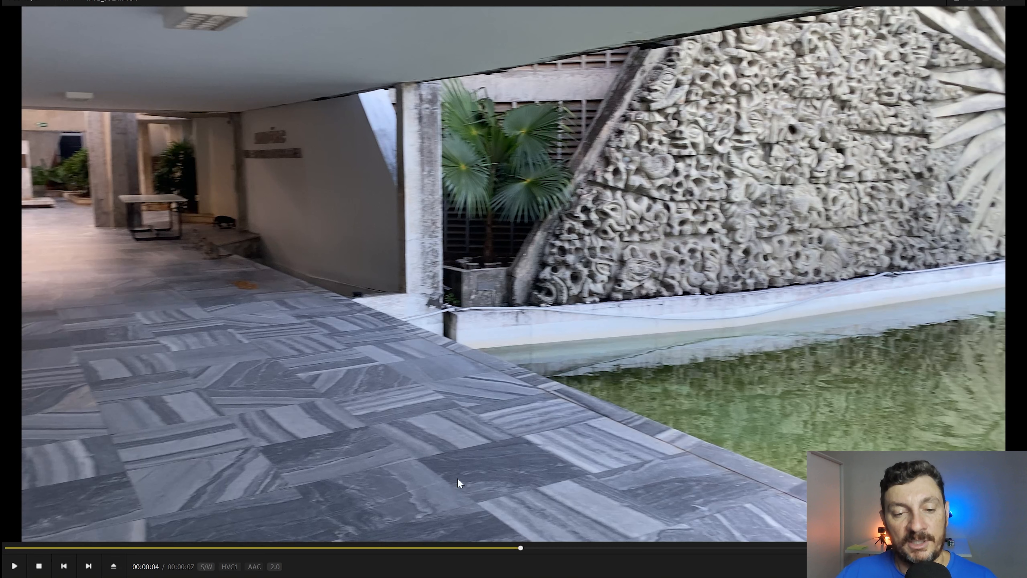
- Leave the video player and look over the exported PNG frames in the SEQ_UFRN folder of Projeto_Final
{"action": "left_click", "coordinate": [558, 547]}
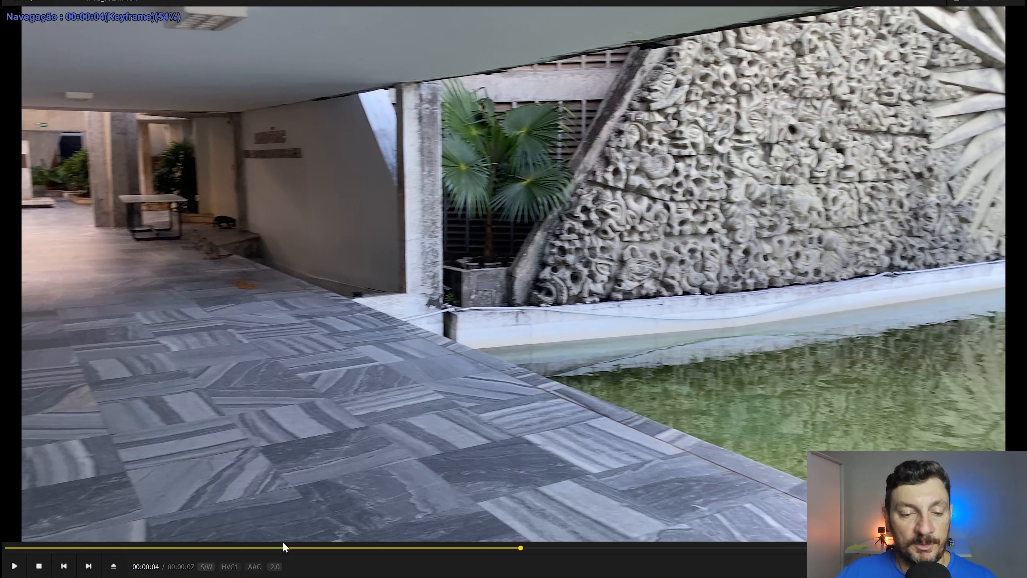
{"action": "left_click", "coordinate": [1016, 2]}
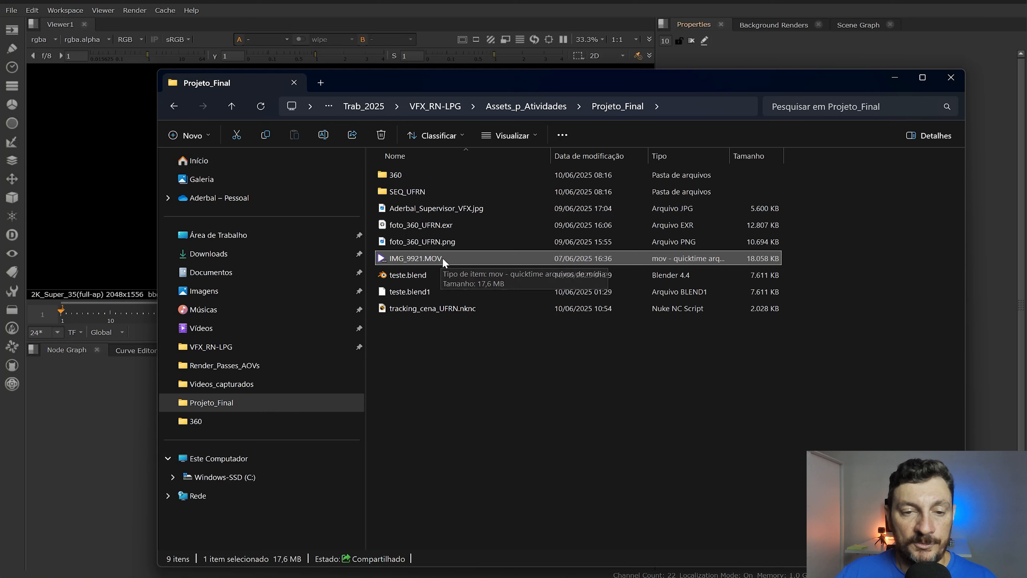
{"action": "left_click", "coordinate": [411, 189]}
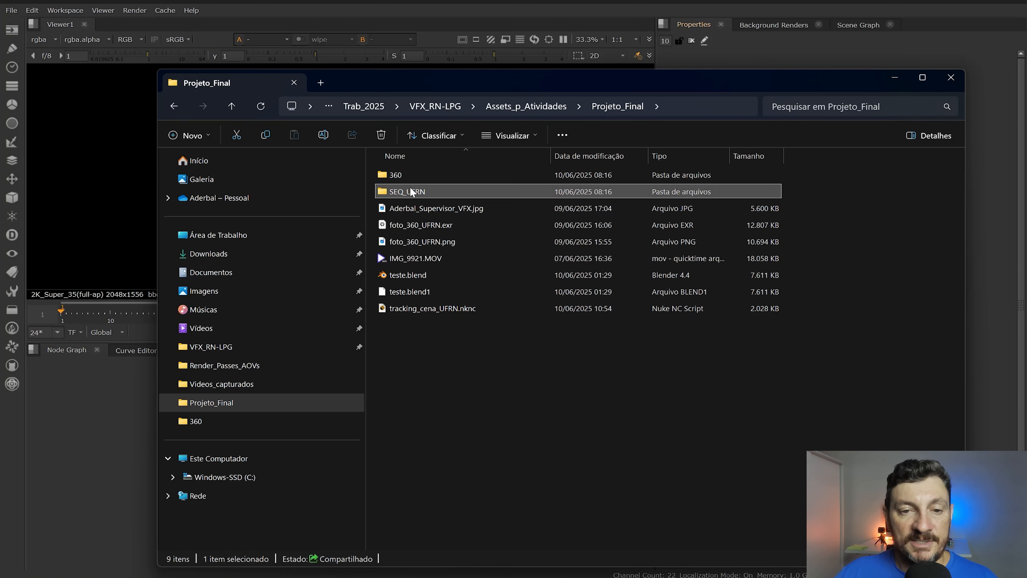
{"action": "double_click", "coordinate": [410, 190]}
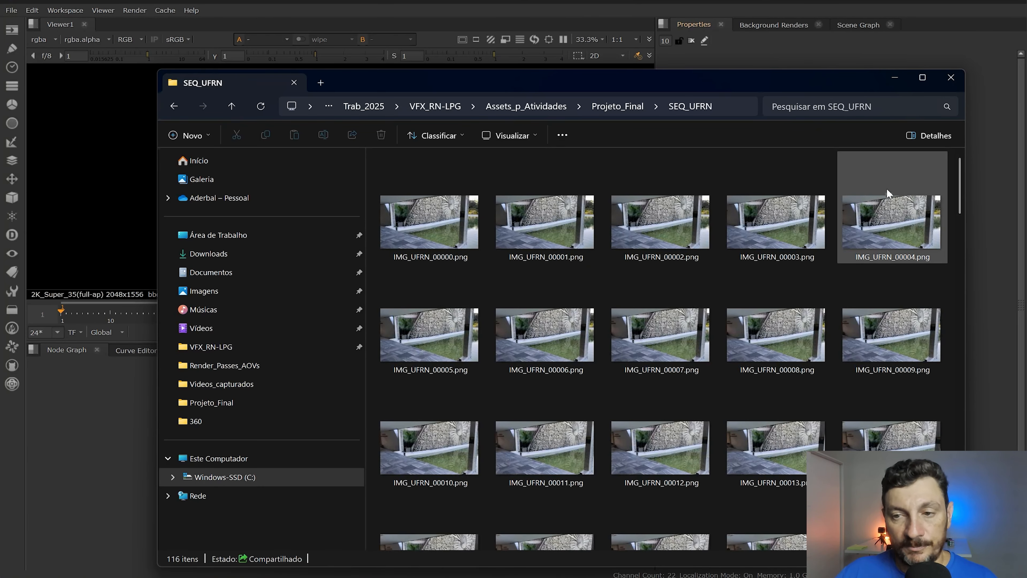
{"action": "mouse_move", "coordinate": [962, 181]}
{"action": "left_mouse_down"}
{"action": "mouse_move", "coordinate": [956, 419]}
{"action": "mouse_move", "coordinate": [952, 176]}
{"action": "mouse_move", "coordinate": [960, 486]}
{"action": "mouse_move", "coordinate": [951, 168]}
{"action": "left_mouse_up"}
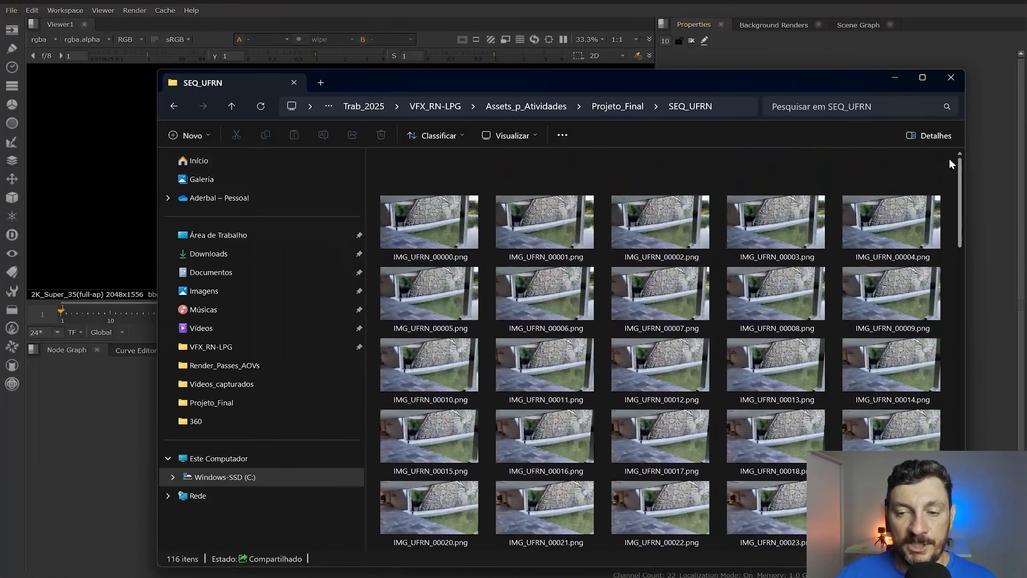
{"action": "mouse_move", "coordinate": [584, 308]}
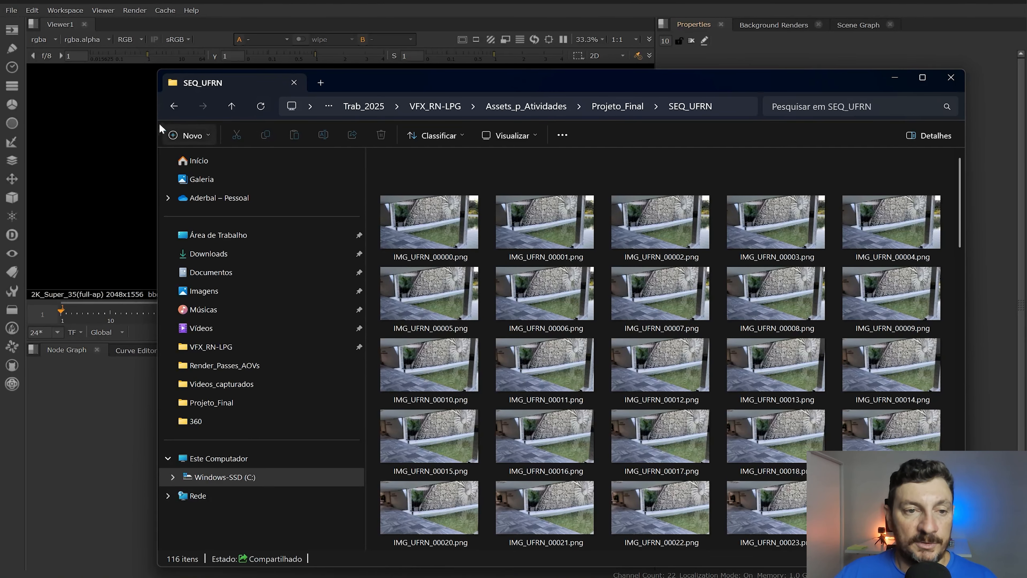
{"action": "left_click", "coordinate": [170, 113]}
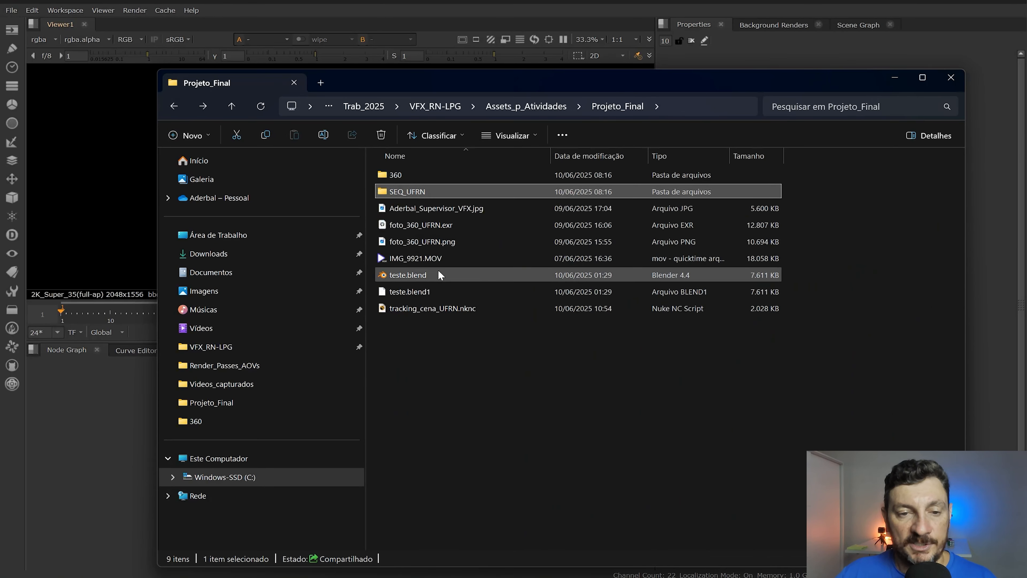
- Open the 360 folder and leaf through its GoPro photos from GOPR2628.JPG to GOPR2673.JPG
{"action": "double_click", "coordinate": [392, 176]}
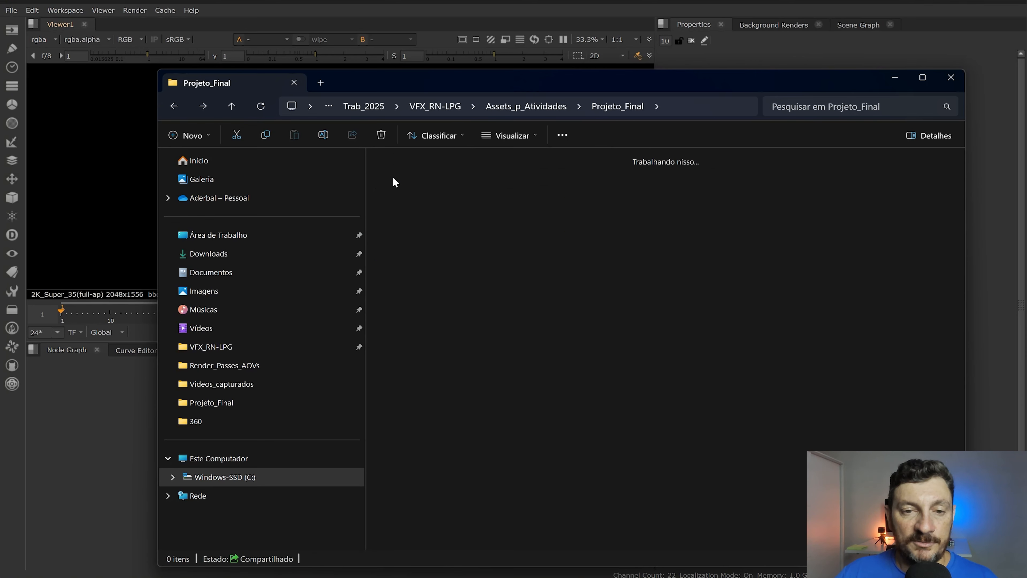
{"action": "double_click", "coordinate": [417, 214]}
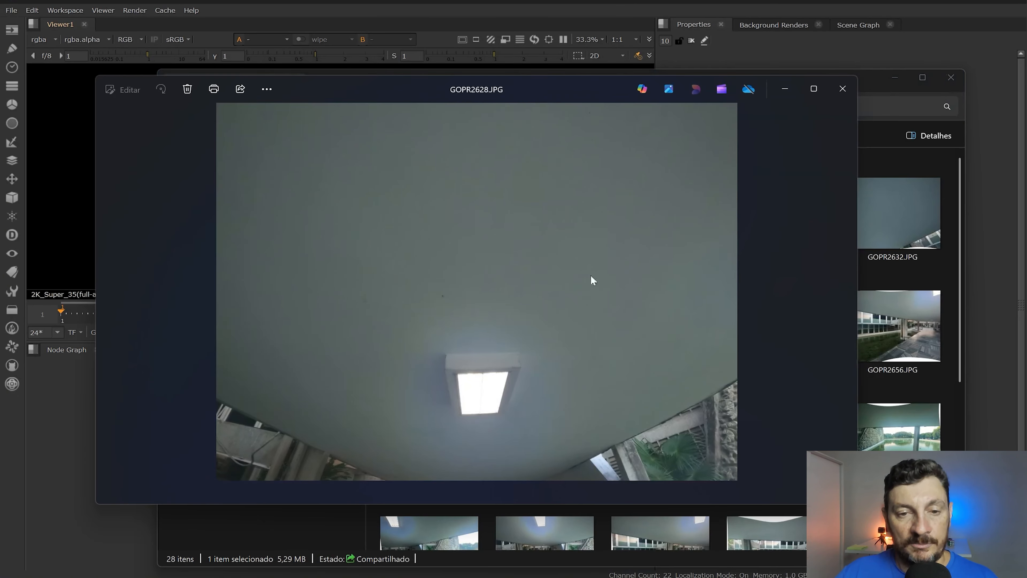
{"action": "left_click", "coordinate": [846, 289]}
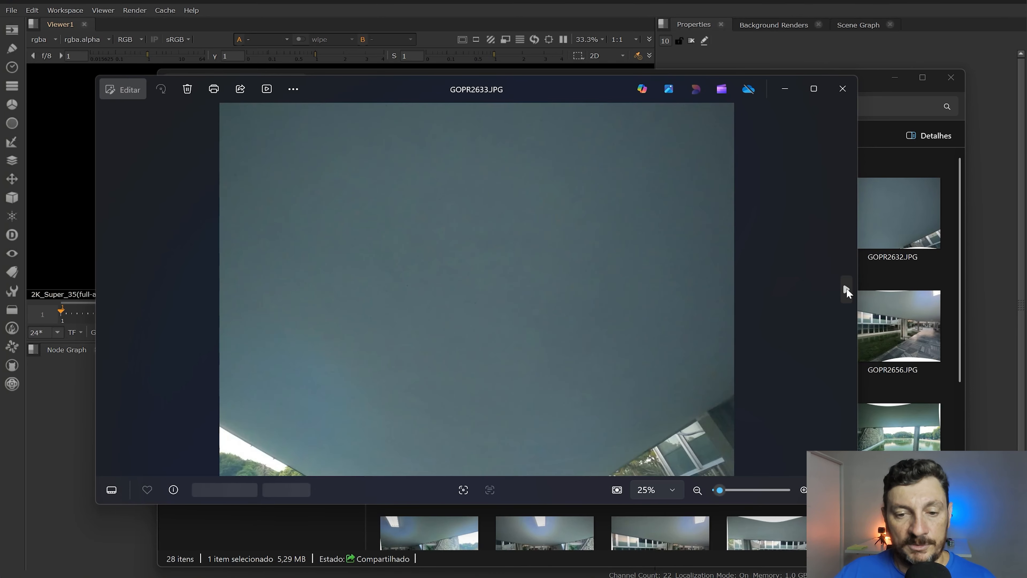
{"action": "left_click", "coordinate": [847, 288]}
{"action": "left_click", "coordinate": [847, 288]}
{"action": "left_click", "coordinate": [847, 288]}
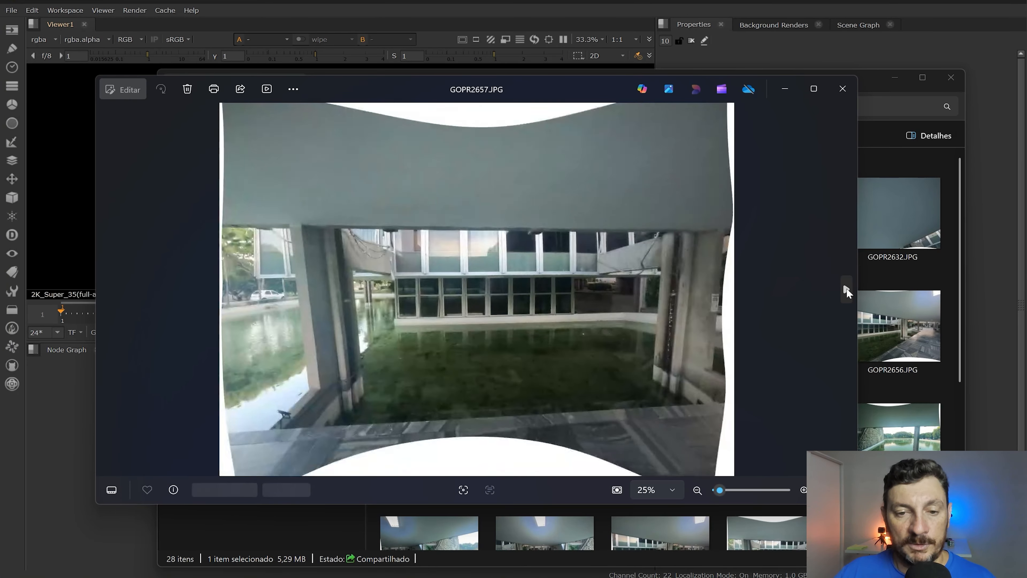
{"action": "left_click", "coordinate": [847, 288]}
{"action": "left_click", "coordinate": [847, 288]}
{"action": "left_click", "coordinate": [847, 288]}
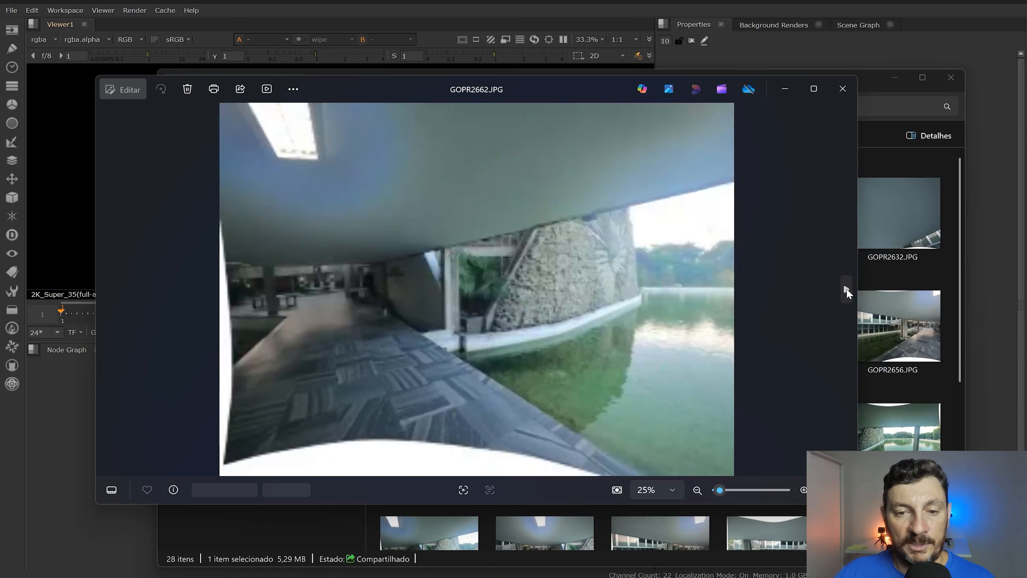
{"action": "left_click", "coordinate": [846, 288]}
{"action": "left_click", "coordinate": [847, 288]}
{"action": "left_click", "coordinate": [846, 288]}
{"action": "left_click", "coordinate": [846, 288]}
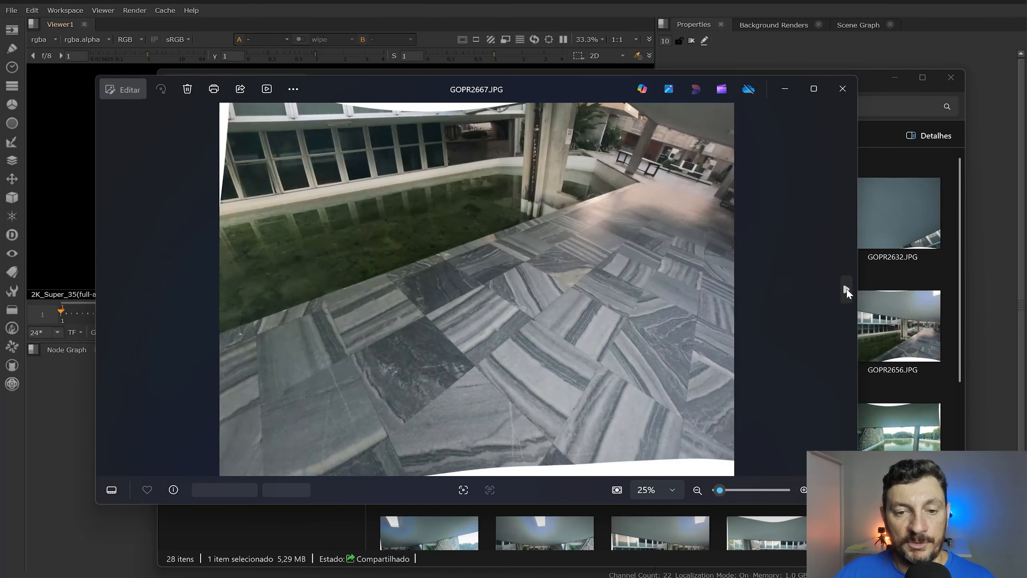
{"action": "left_click", "coordinate": [846, 288]}
{"action": "left_click", "coordinate": [847, 288]}
{"action": "left_click", "coordinate": [847, 288]}
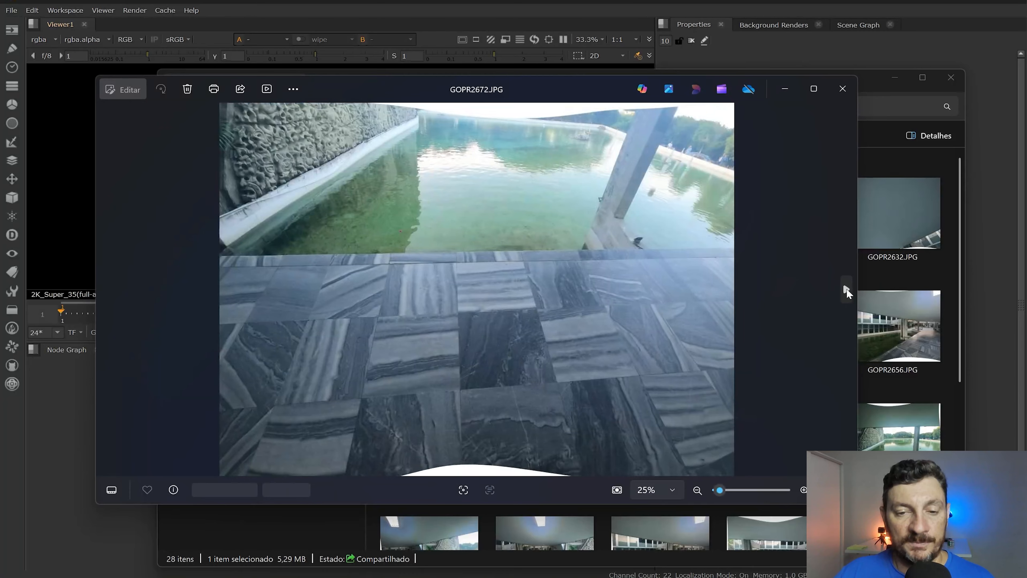
{"action": "left_click", "coordinate": [846, 288]}
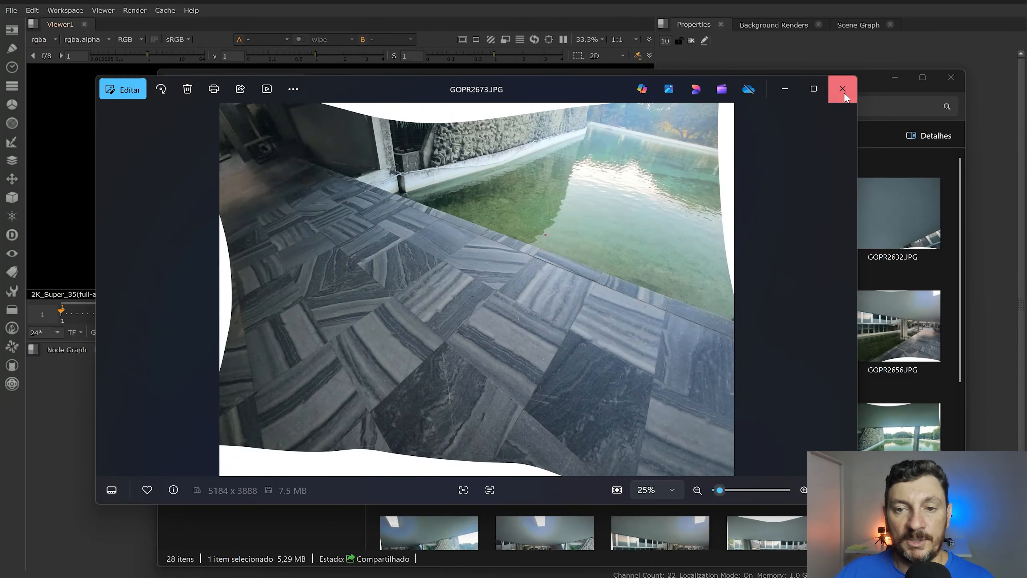
{"action": "left_click", "coordinate": [842, 89]}
{"action": "left_click", "coordinate": [176, 107]}
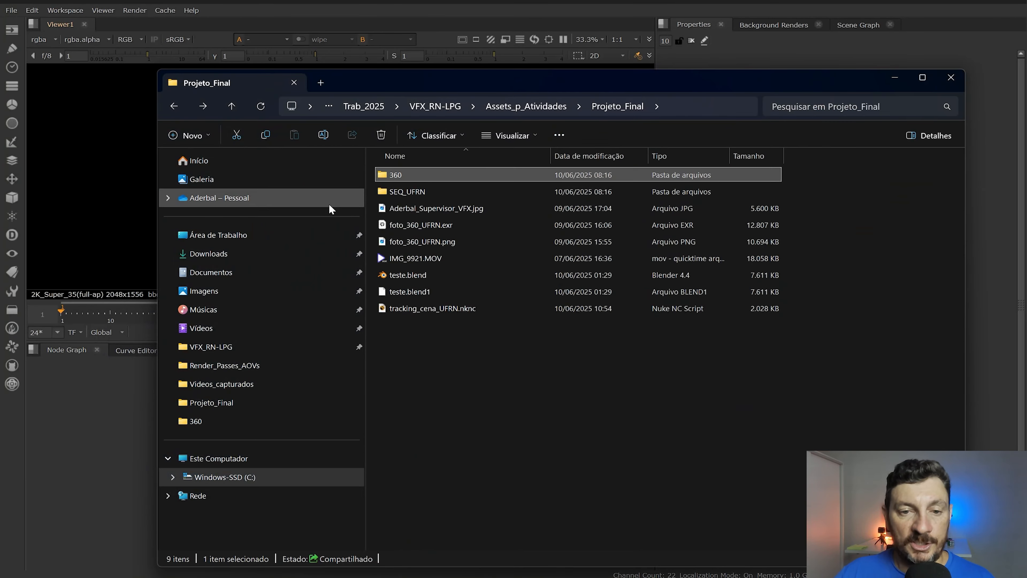
- View the stitched panorama foto_360_UFRN.png in full screen and close it
{"action": "left_click", "coordinate": [430, 241]}
{"action": "double_click", "coordinate": [430, 240]}
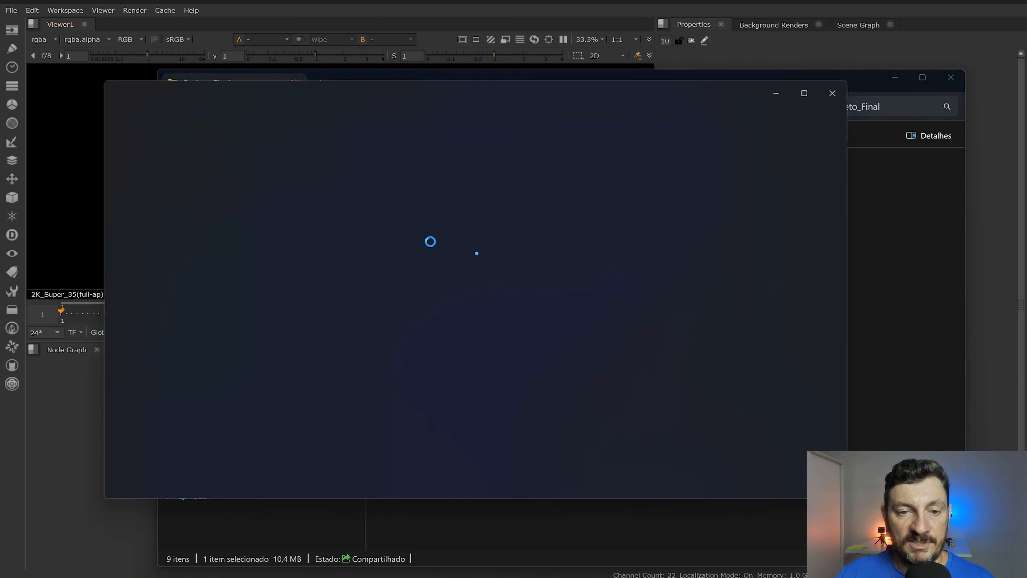
{"action": "key", "text": "F11"}
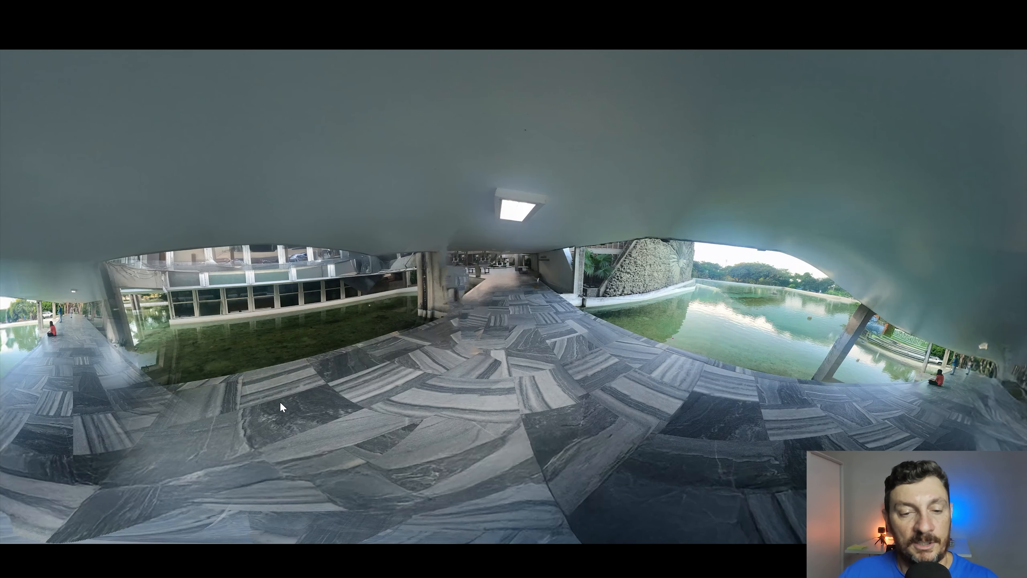
{"action": "key", "text": "Escape"}
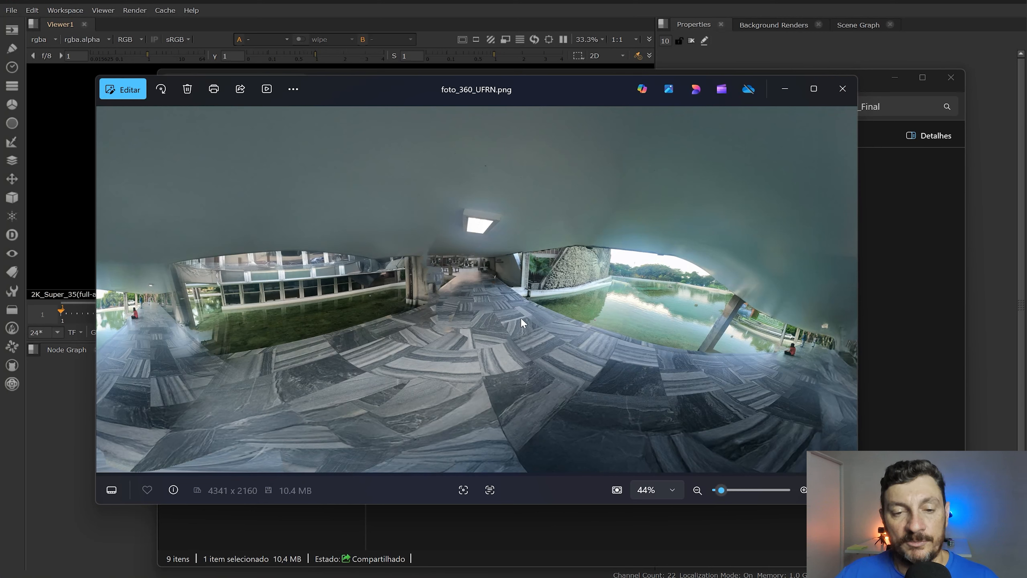
{"action": "left_click", "coordinate": [841, 94]}
- Examine frame IMG_UFRN_00111.png near the end of the SEQ_UFRN sequence and return to the Projeto_Final folder
{"action": "double_click", "coordinate": [411, 196]}
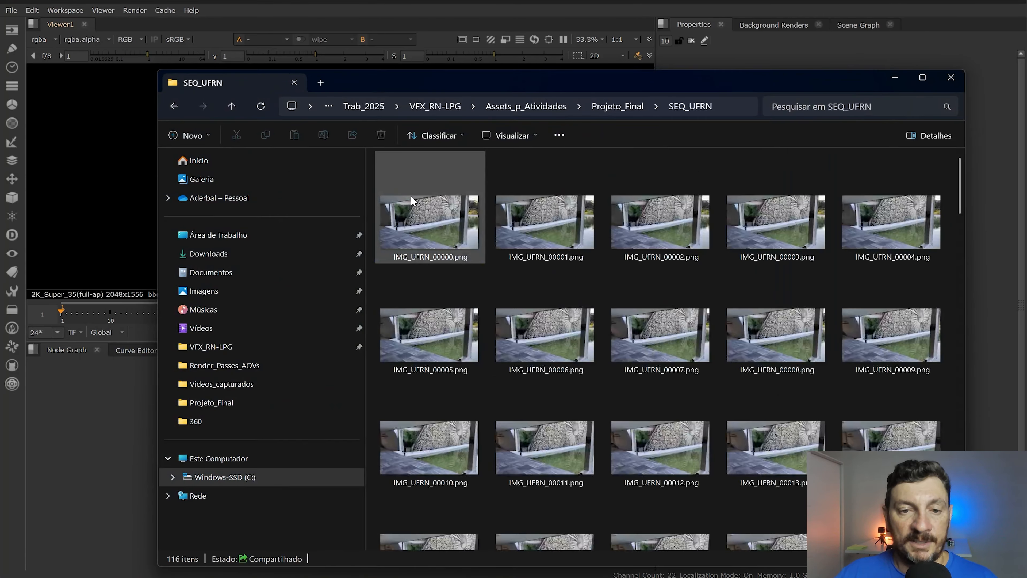
{"action": "scroll", "coordinate": [682, 479], "scroll_direction": "down", "scroll_amount": 15}
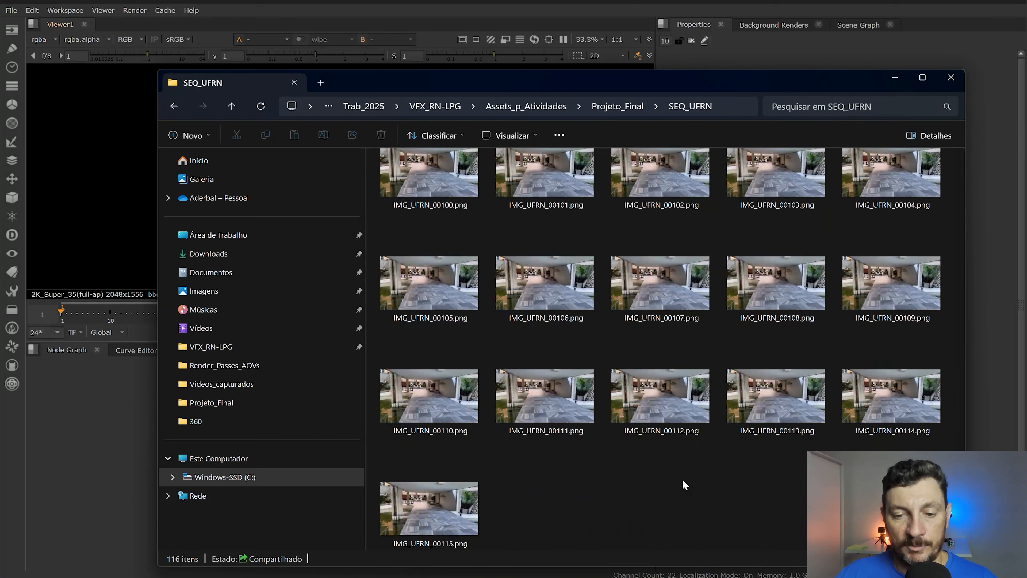
{"action": "double_click", "coordinate": [535, 380]}
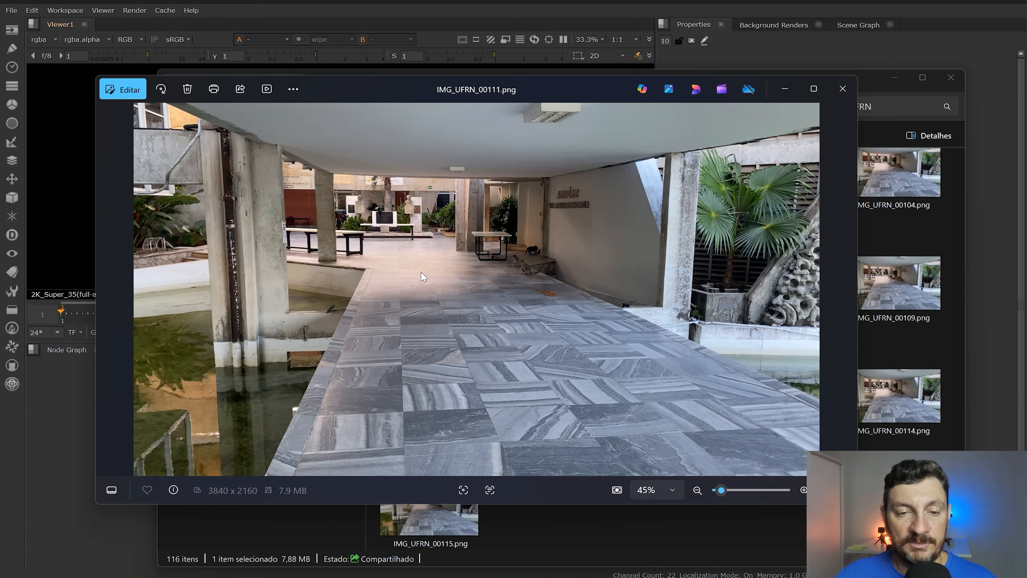
{"action": "left_click", "coordinate": [843, 89]}
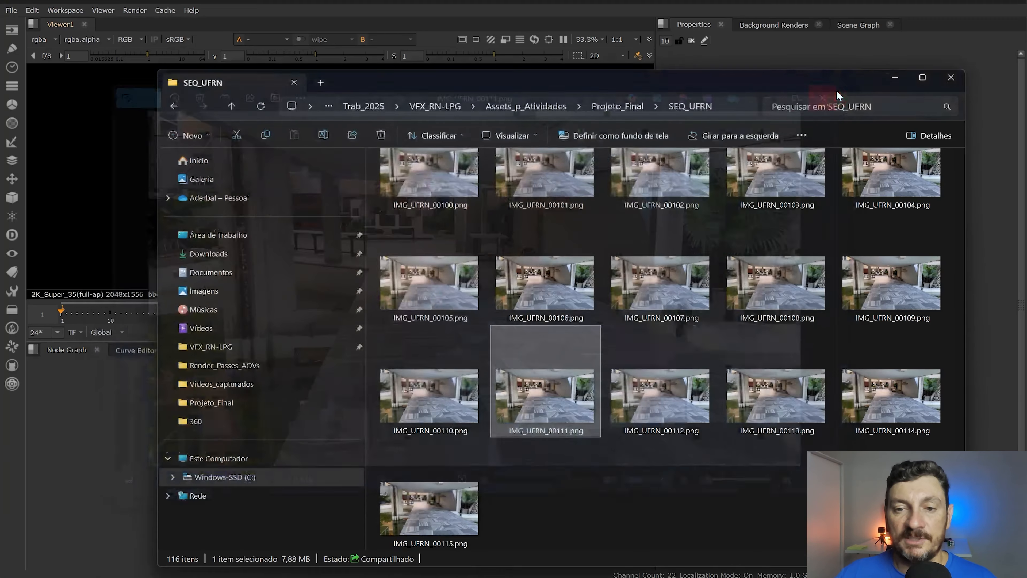
{"action": "left_click", "coordinate": [174, 107]}
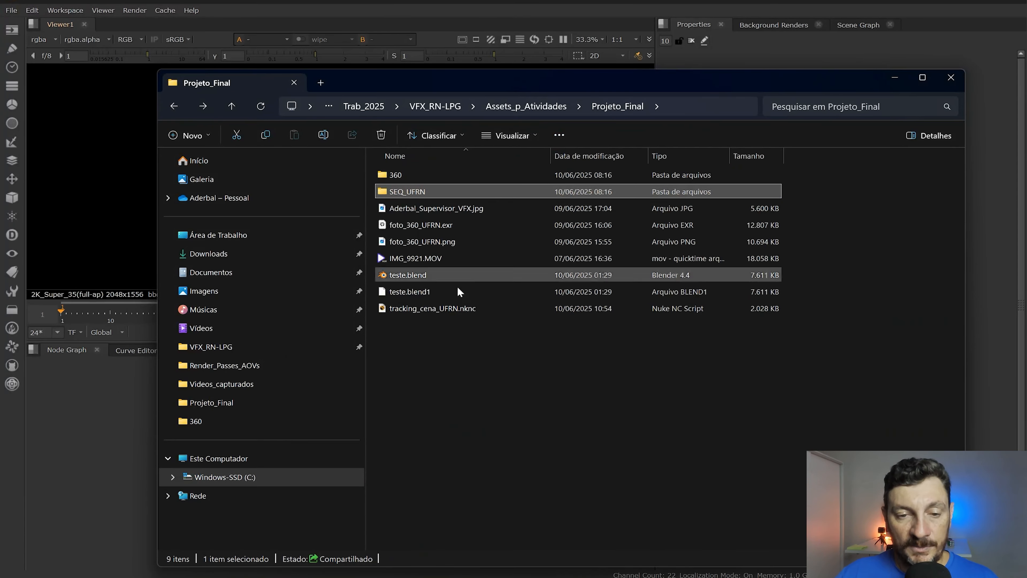
- Switch to Nuke and load the IMG_UFRN_#####.png sequence, frames 0-115, with a Read node
{"action": "key", "text": "alt+Tab"}
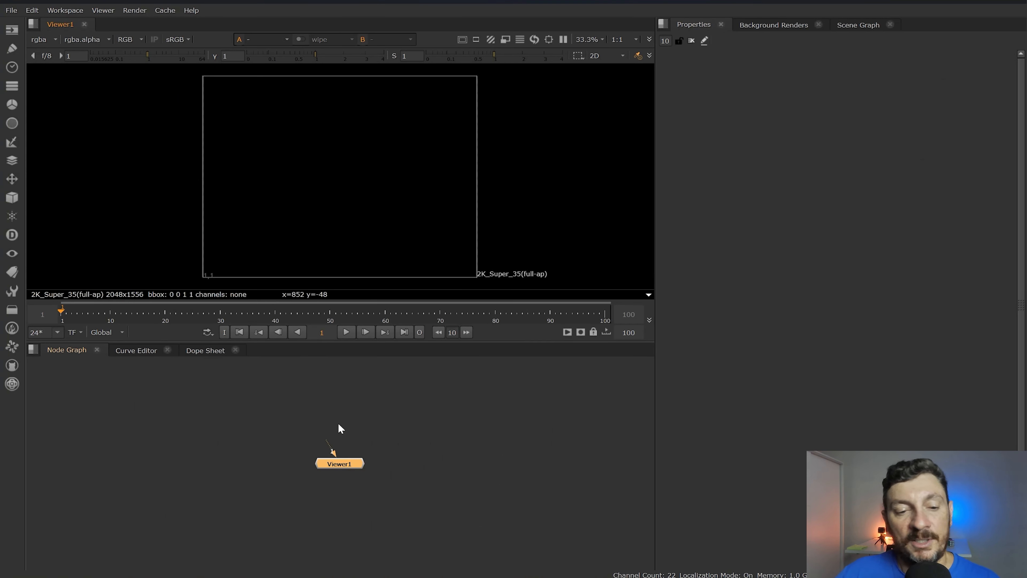
{"action": "key", "text": "Tab"}
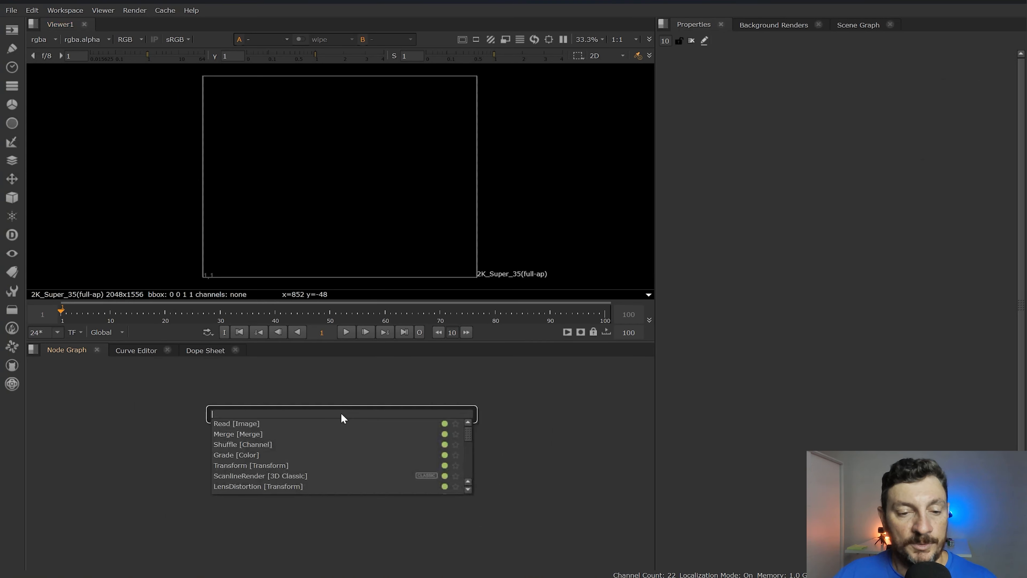
{"action": "left_click", "coordinate": [274, 425]}
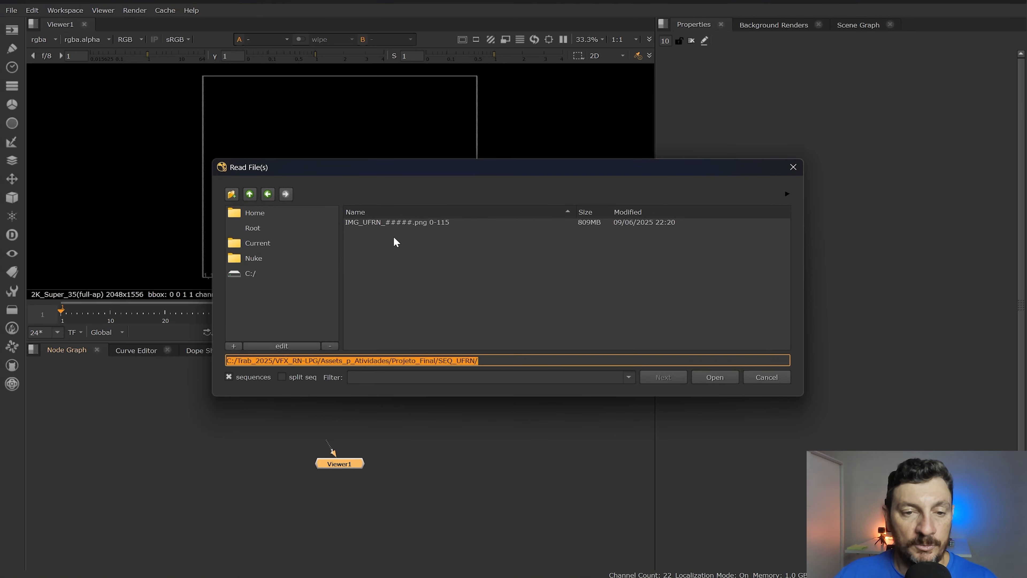
{"action": "left_click", "coordinate": [386, 223]}
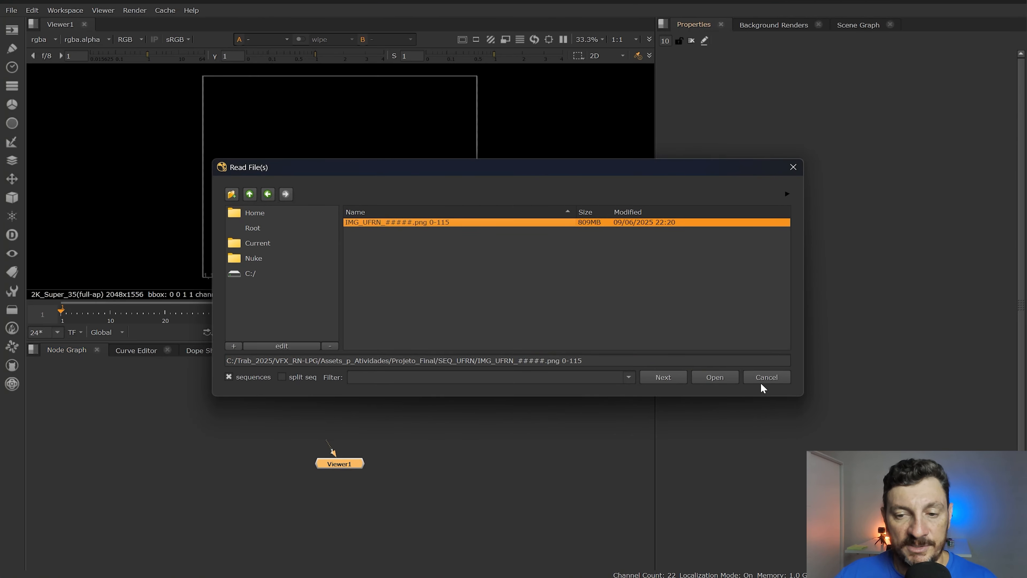
{"action": "left_click", "coordinate": [703, 380]}
- Connect the Read node to the Viewer and align the two nodes vertically with space between them
{"action": "left_click_drag", "start_coordinate": [346, 418], "coordinate": [326, 378]}
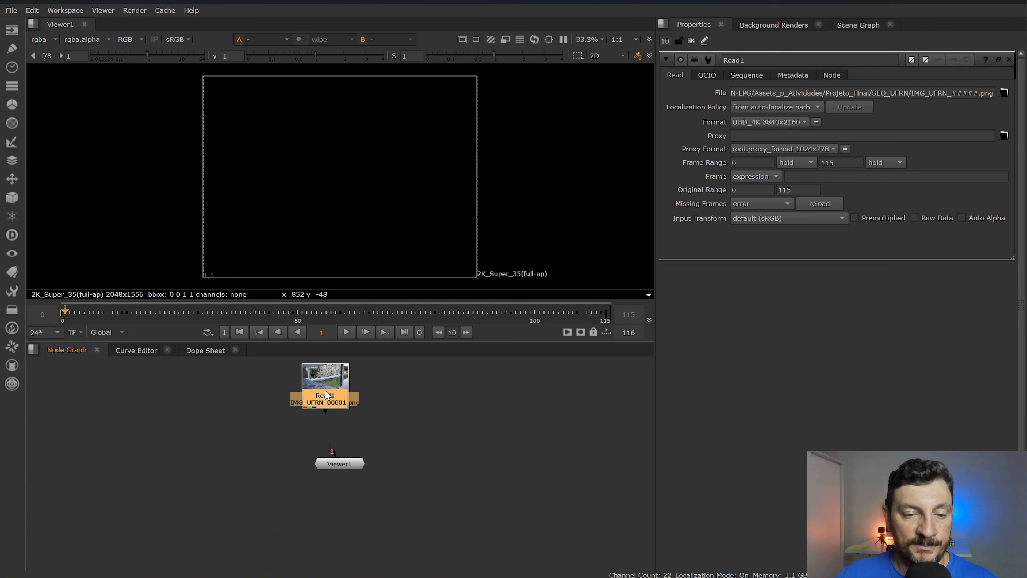
{"action": "left_click_drag", "start_coordinate": [325, 412], "coordinate": [331, 520]}
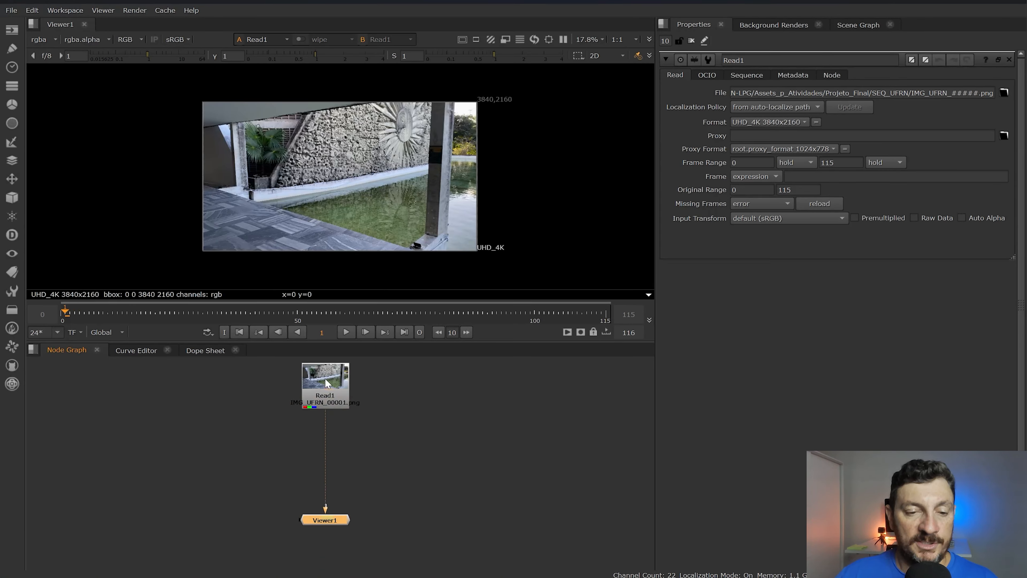
{"action": "left_click_drag", "start_coordinate": [325, 378], "coordinate": [325, 397]}
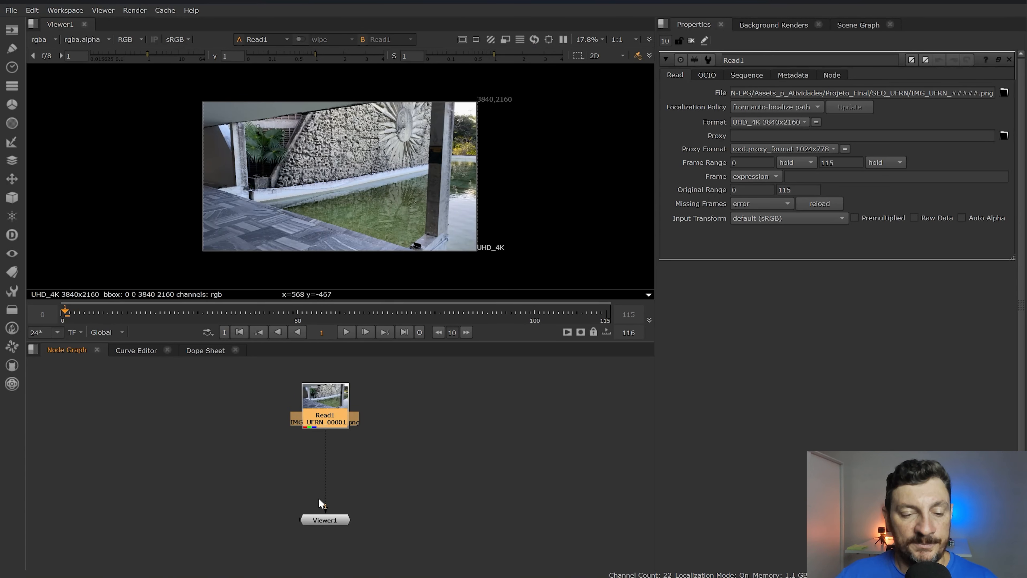
- Add the beta 3D CameraTracker node and insert it between the Read node and the Viewer
{"action": "left_click", "coordinate": [233, 437]}
{"action": "key", "text": "Tab"}
{"action": "key", "text": "Escape"}
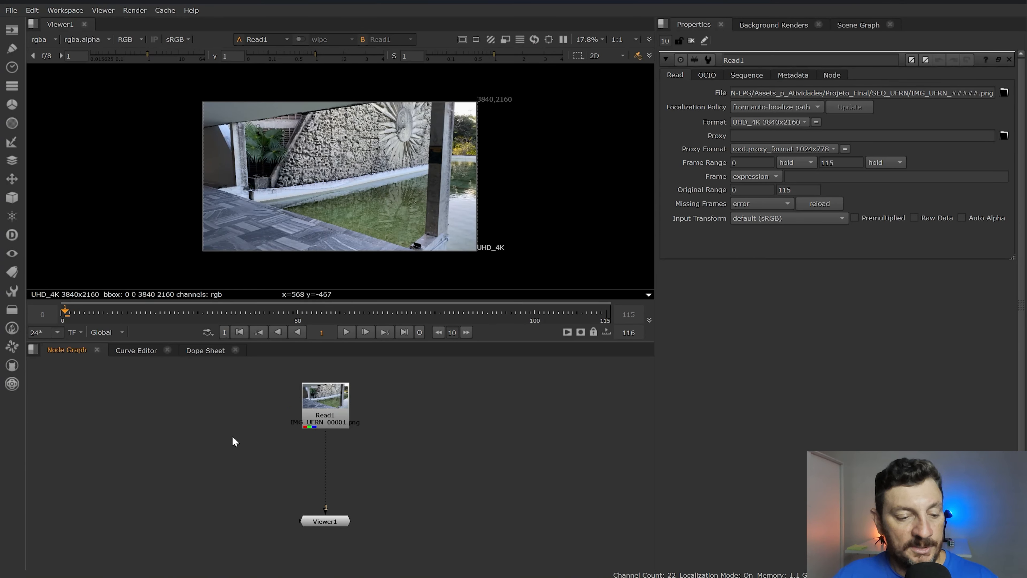
{"action": "key", "text": "Tab"}
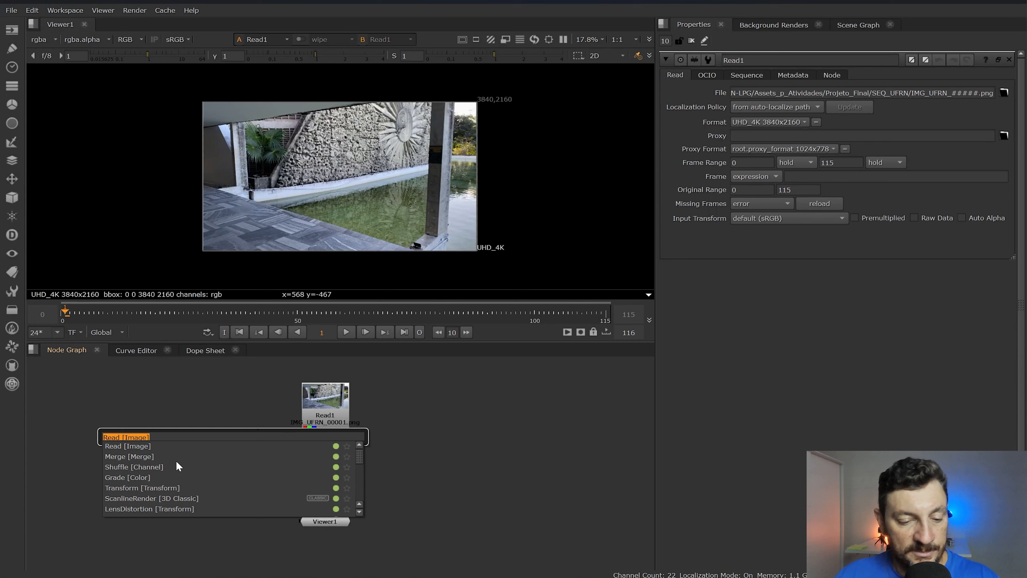
{"action": "type", "text": "trad"}
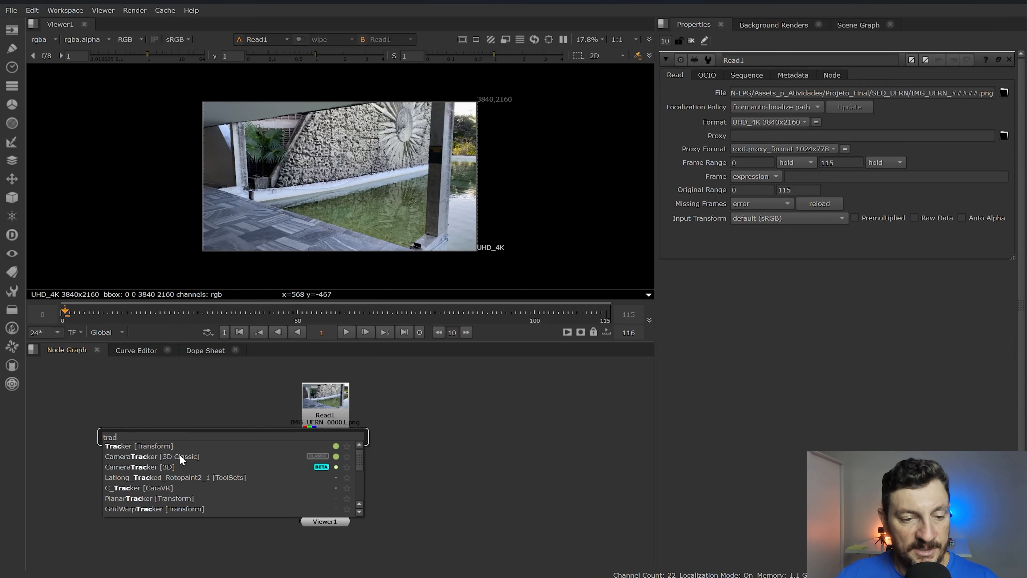
{"action": "left_click", "coordinate": [180, 456]}
{"action": "left_click_drag", "start_coordinate": [279, 482], "coordinate": [330, 461]}
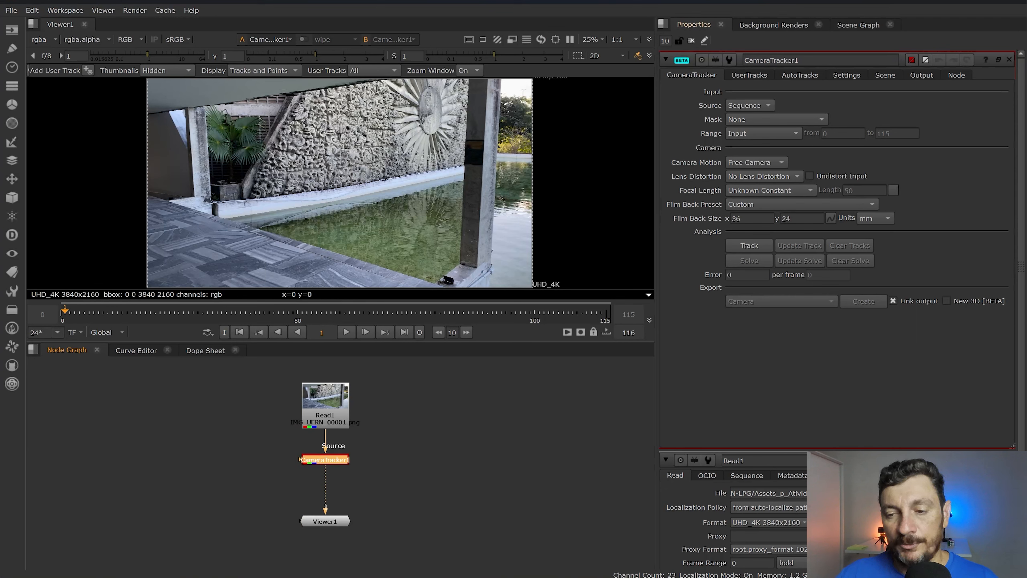
- Close the Read node's properties and select the CameraTracker node in the Node Graph
{"action": "left_click", "coordinate": [1009, 460]}
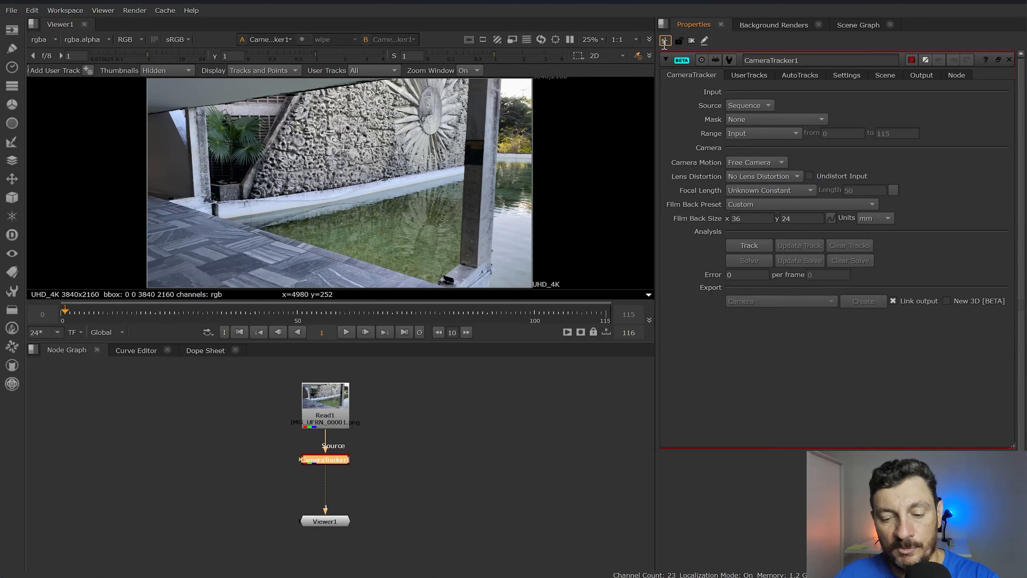
{"action": "left_click", "coordinate": [536, 429]}
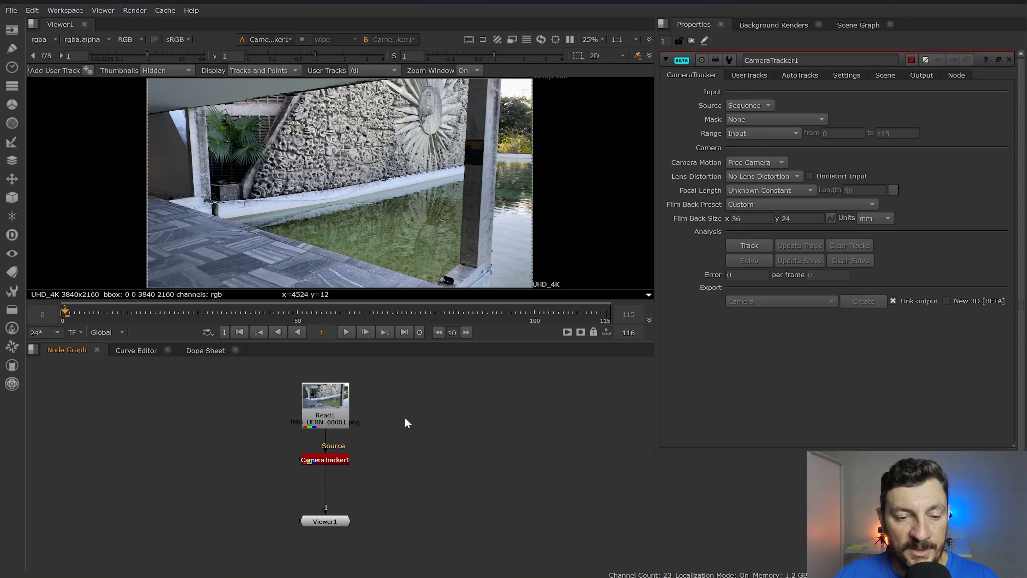
{"action": "left_click", "coordinate": [320, 460]}
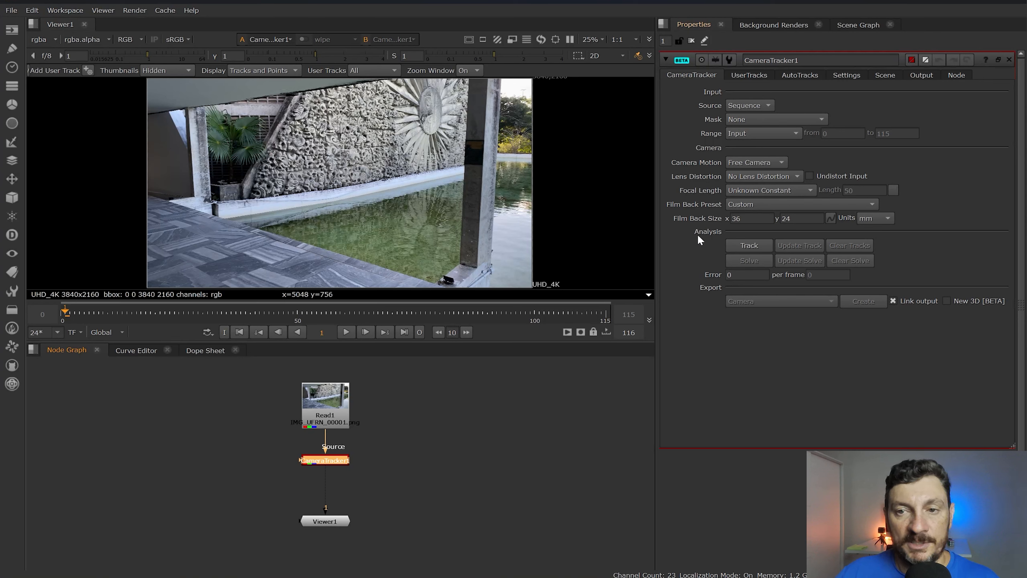
- Enable Preview Features in the CameraTracker's feature settings
{"action": "left_click", "coordinate": [803, 75]}
{"action": "left_click", "coordinate": [844, 74]}
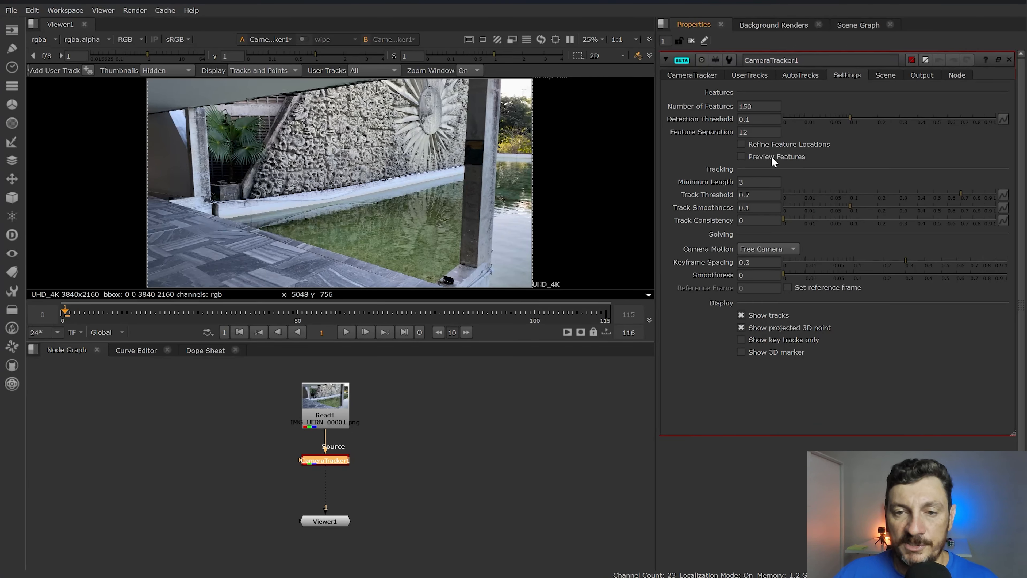
{"action": "left_click", "coordinate": [743, 158]}
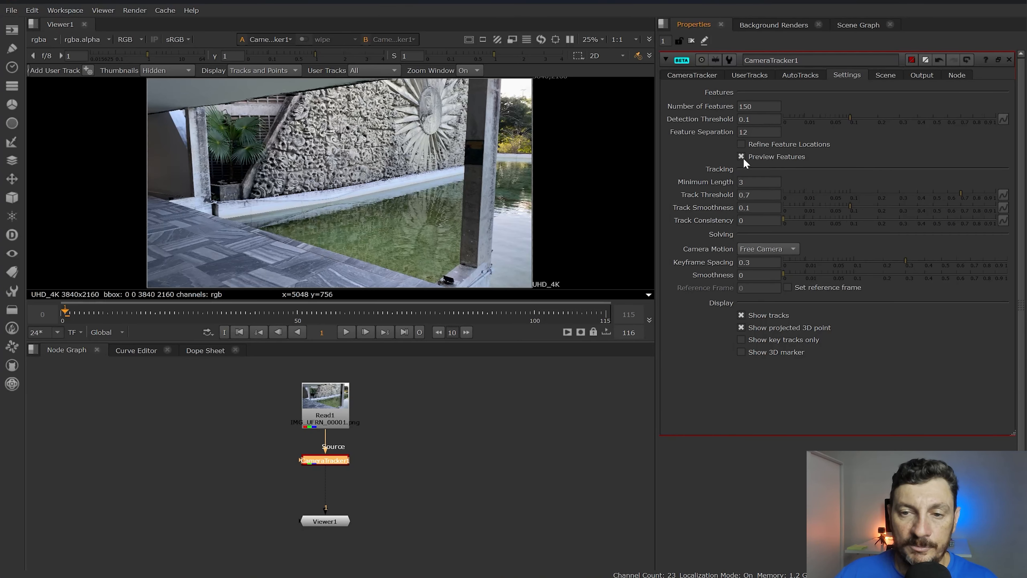
- Examine the distribution of previewed feature points on the floor, carved wall, pool edge and water
{"action": "scroll", "coordinate": [226, 245], "scroll_direction": "up", "scroll_amount": 4}
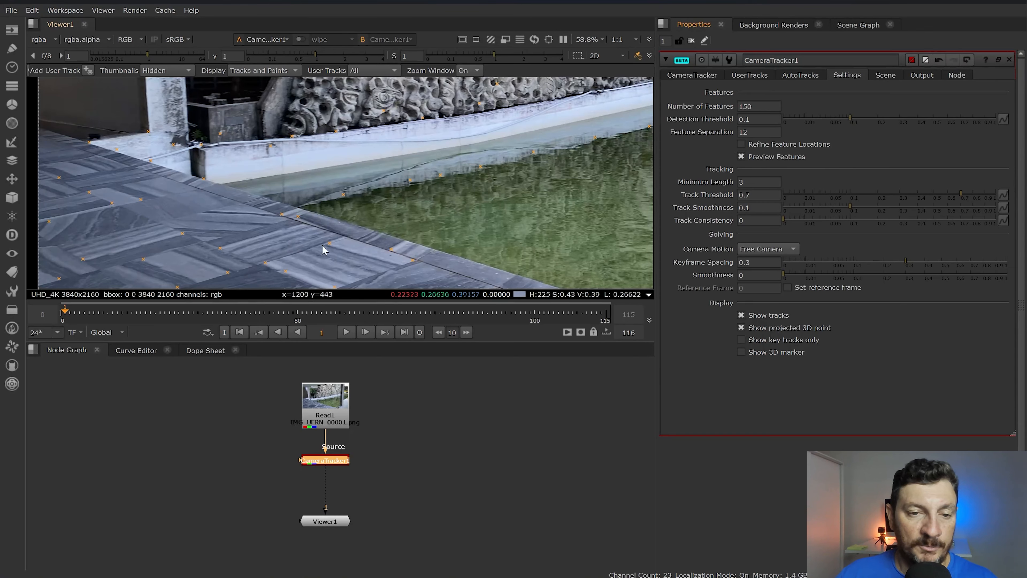
{"action": "scroll", "coordinate": [320, 249], "scroll_direction": "down", "scroll_amount": 2}
{"action": "scroll", "coordinate": [190, 194], "scroll_direction": "down", "scroll_amount": 2}
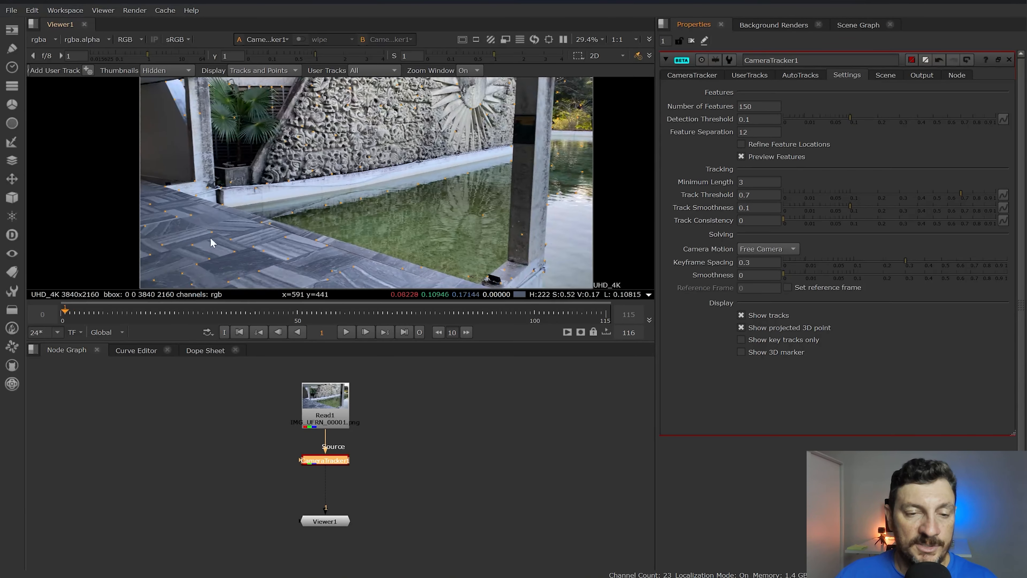
{"action": "scroll", "coordinate": [204, 246], "scroll_direction": "up", "scroll_amount": 2}
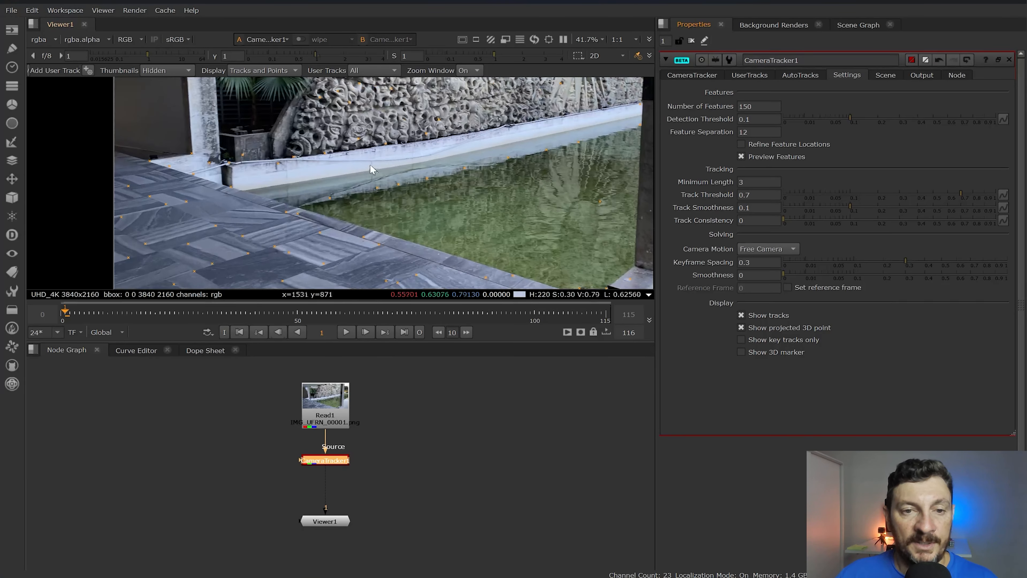
{"action": "scroll", "coordinate": [370, 165], "scroll_direction": "down", "scroll_amount": 3}
{"action": "scroll", "coordinate": [413, 110], "scroll_direction": "up", "scroll_amount": 5}
{"action": "scroll", "coordinate": [361, 152], "scroll_direction": "up", "scroll_amount": 2}
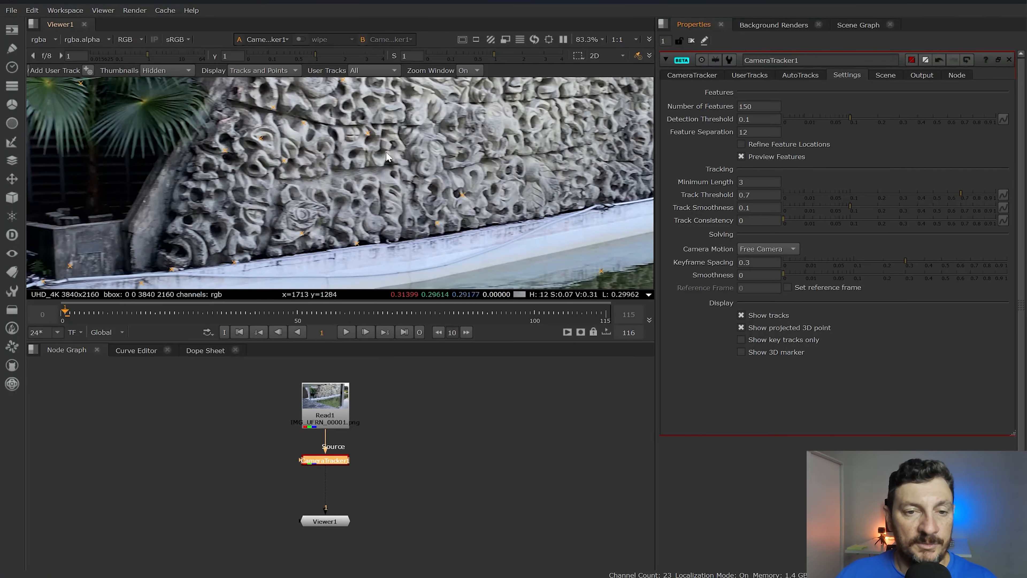
{"action": "scroll", "coordinate": [317, 194], "scroll_direction": "down", "scroll_amount": 5}
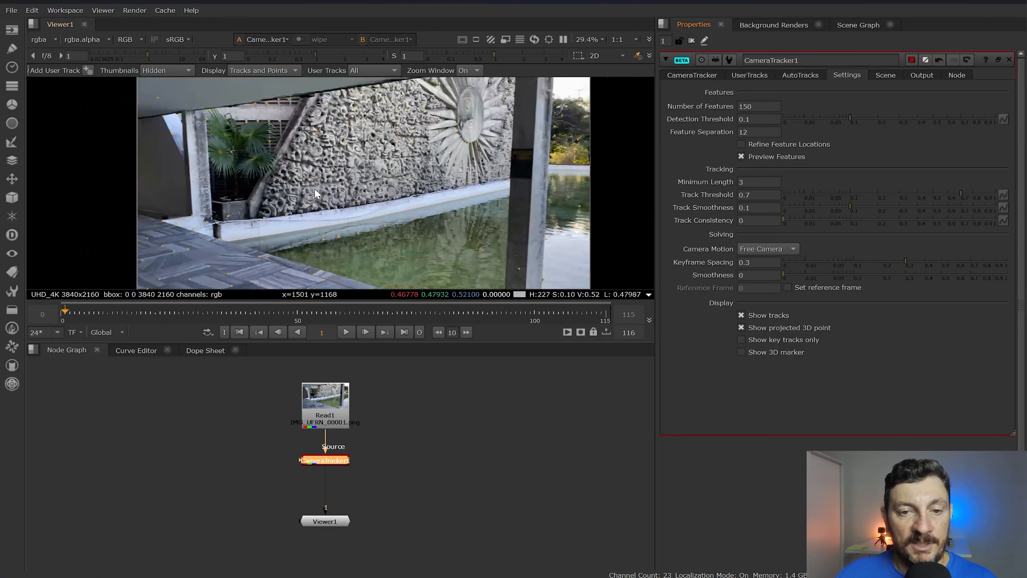
{"action": "scroll", "coordinate": [435, 218], "scroll_direction": "up", "scroll_amount": 2}
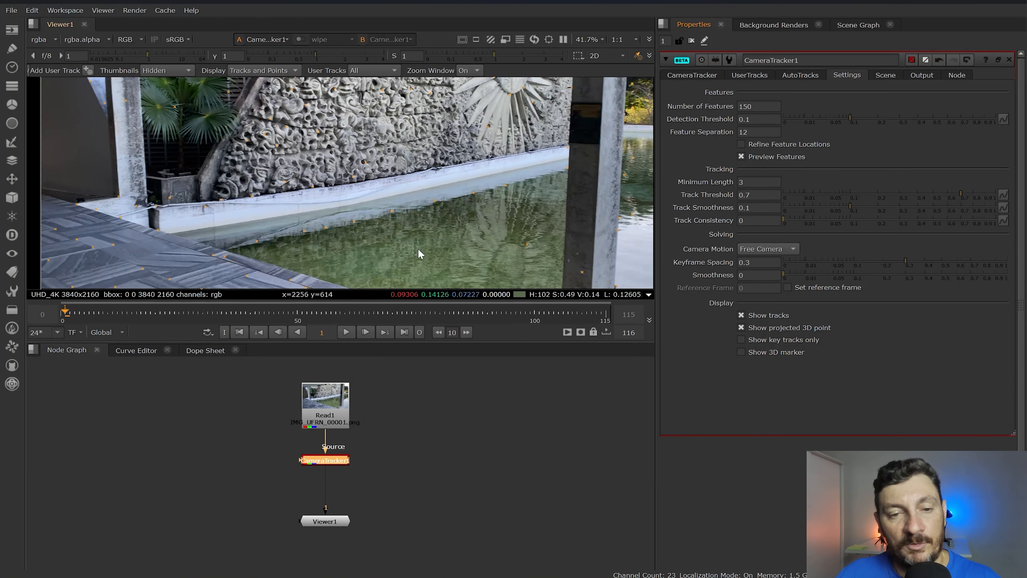
{"action": "scroll", "coordinate": [432, 256], "scroll_direction": "down", "scroll_amount": 2}
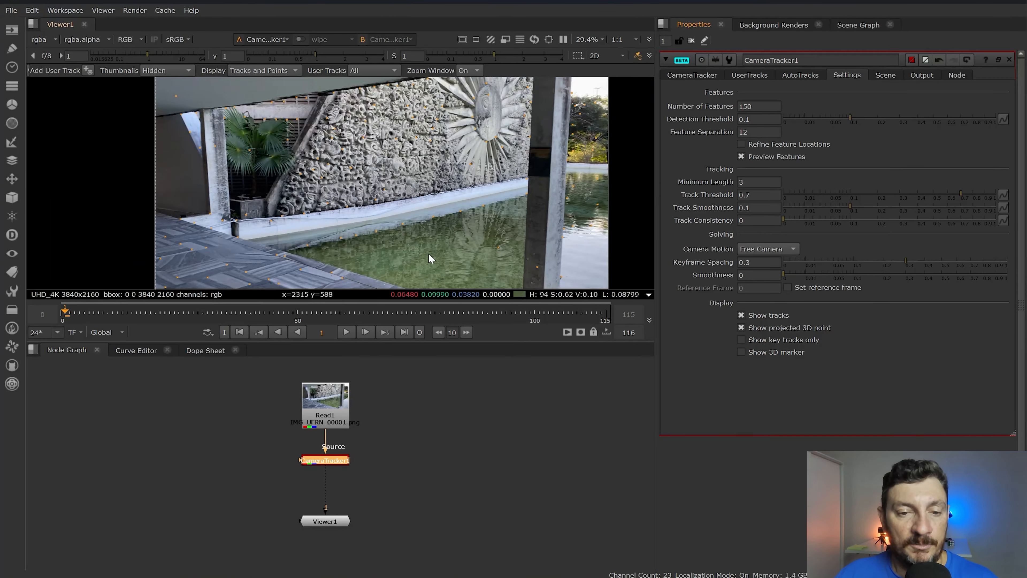
{"action": "scroll", "coordinate": [431, 258], "scroll_direction": "down", "scroll_amount": 1}
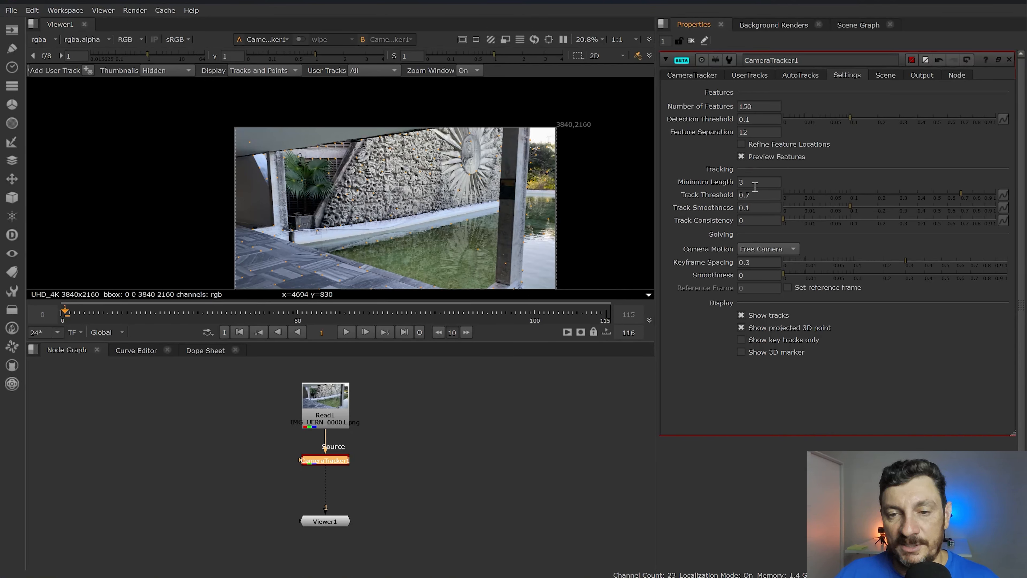
{"action": "scroll", "coordinate": [342, 233], "scroll_direction": "up", "scroll_amount": 3}
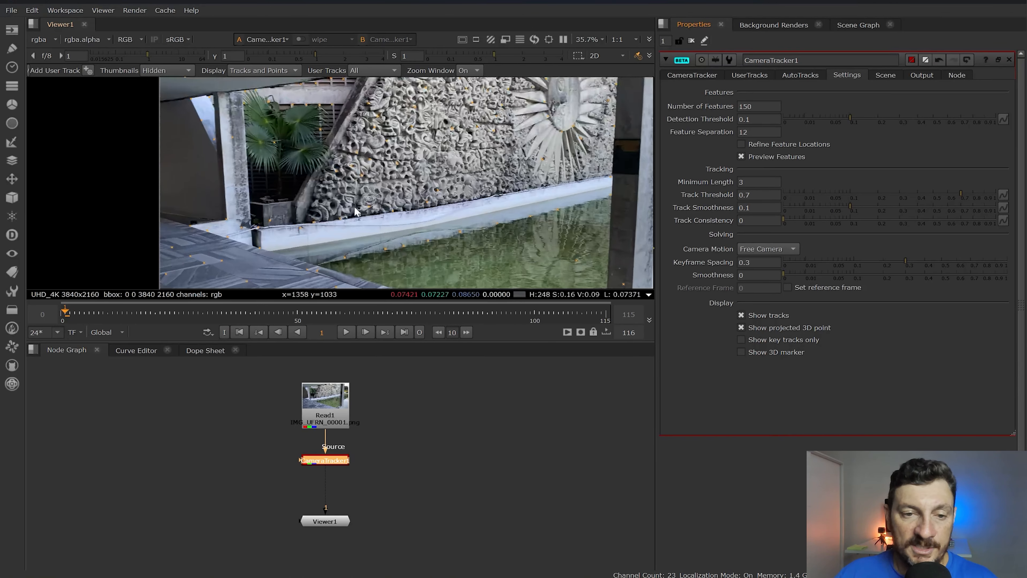
- Set the CameraTracker's Number of Features to 250 and lower its Detection Threshold to 0.018
{"action": "left_click", "coordinate": [770, 108]}
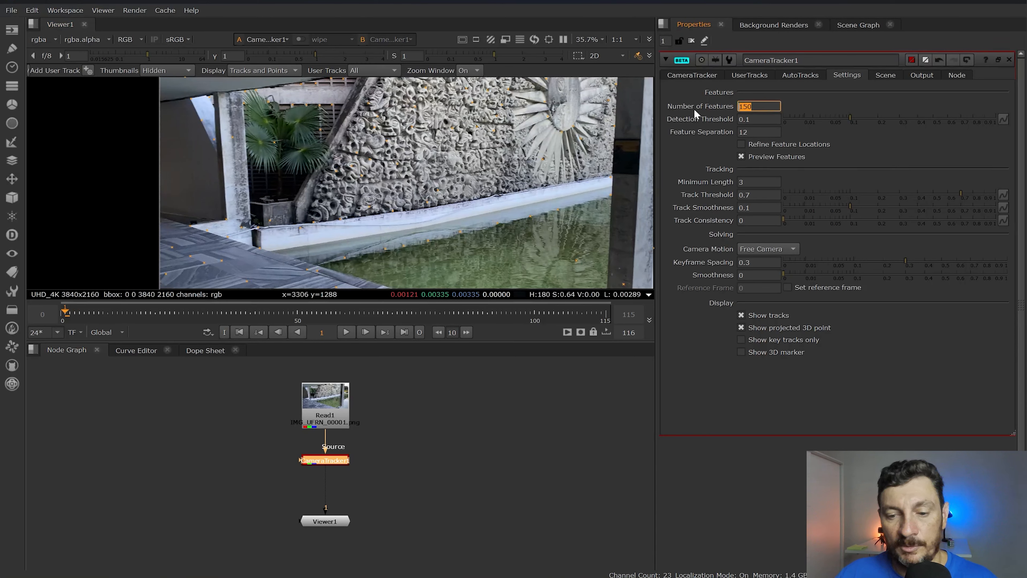
{"action": "type", "text": "250"}
{"action": "key", "text": "Return"}
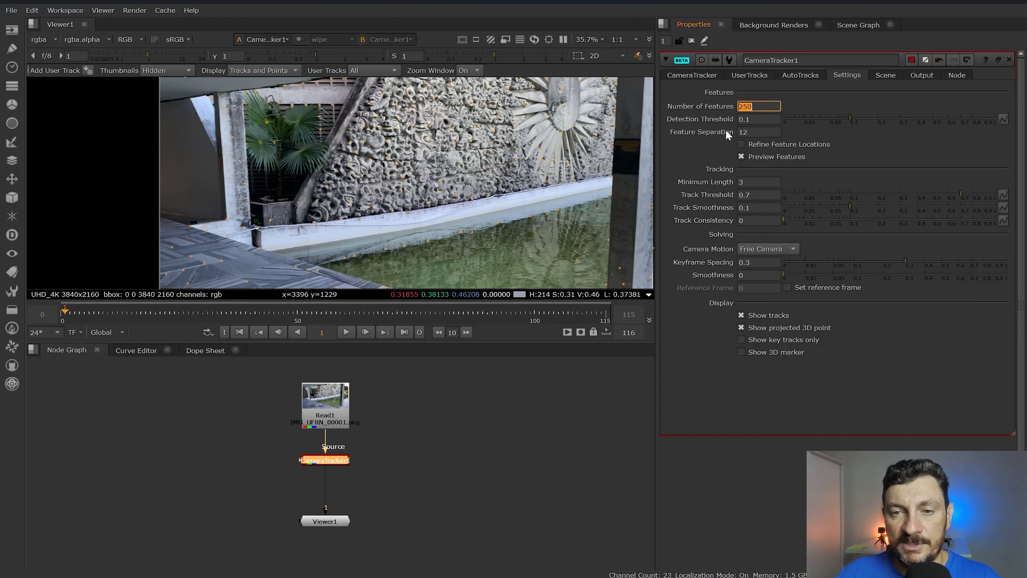
{"action": "left_click_drag", "start_coordinate": [850, 117], "coordinate": [826, 118]}
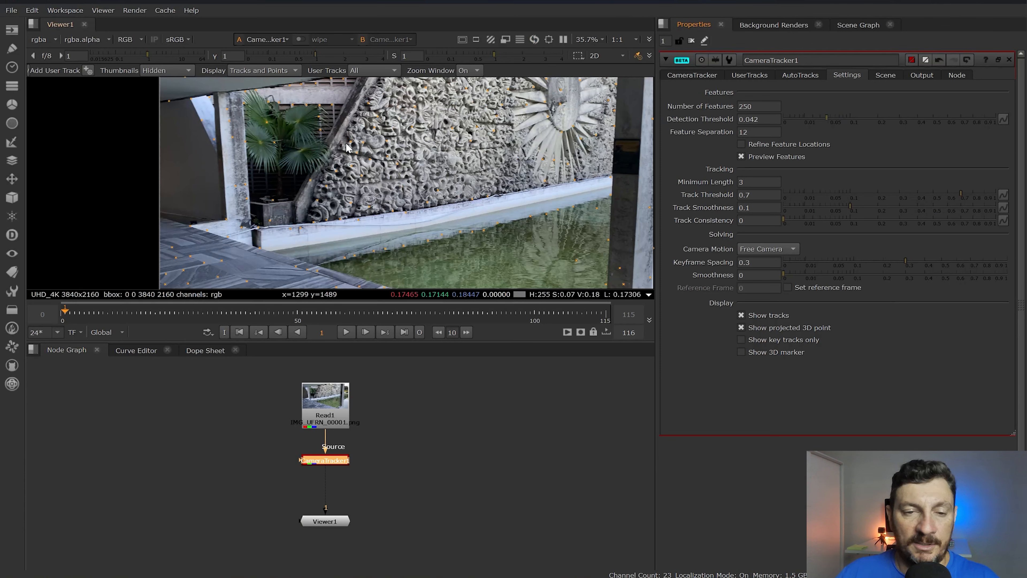
{"action": "scroll", "coordinate": [346, 148], "scroll_direction": "down", "scroll_amount": 2}
{"action": "scroll", "coordinate": [273, 268], "scroll_direction": "up", "scroll_amount": 1}
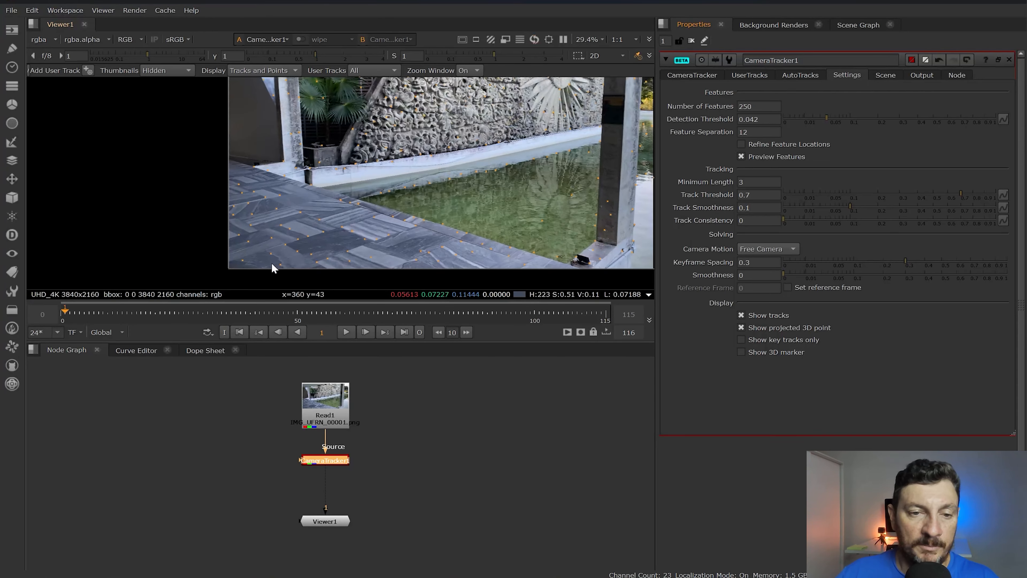
{"action": "scroll", "coordinate": [274, 269], "scroll_direction": "up", "scroll_amount": 1}
{"action": "left_click_drag", "start_coordinate": [829, 117], "coordinate": [813, 117]}
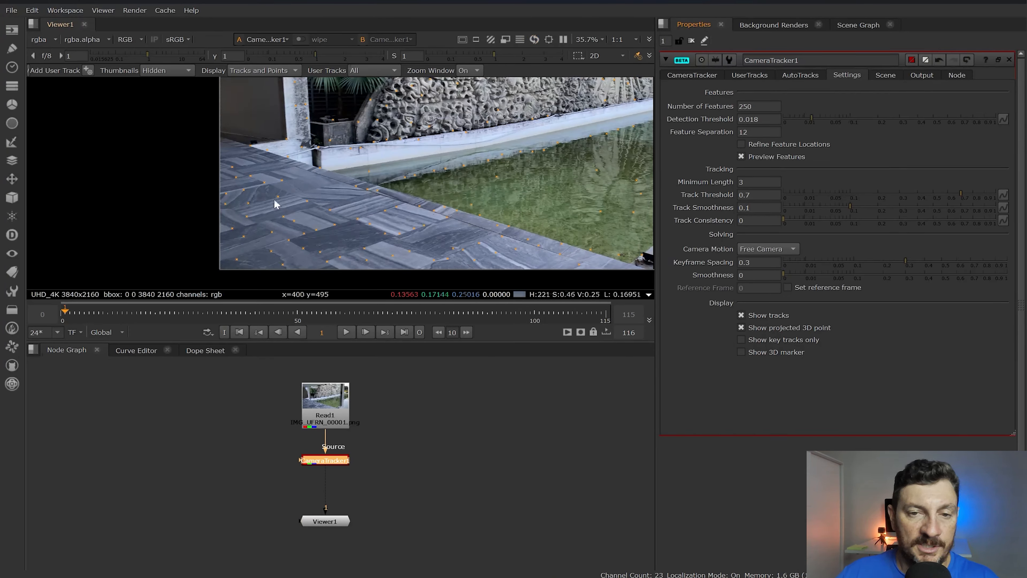
- Enable Refine Feature Locations and check the resulting feature points on the tiled floor
{"action": "scroll", "coordinate": [336, 230], "scroll_direction": "down", "scroll_amount": 2}
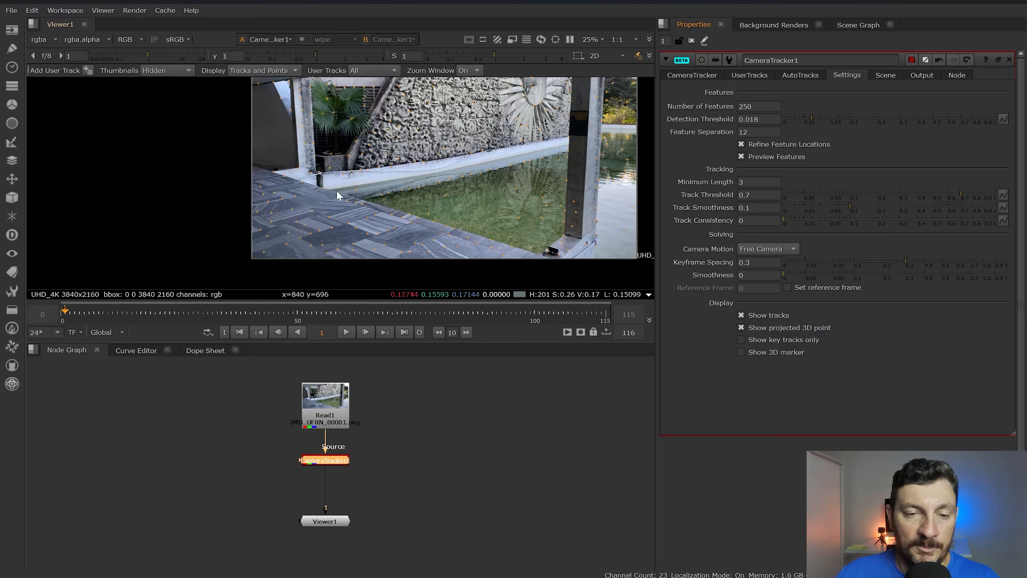
{"action": "scroll", "coordinate": [392, 247], "scroll_direction": "up", "scroll_amount": 5}
{"action": "scroll", "coordinate": [394, 233], "scroll_direction": "down", "scroll_amount": 3}
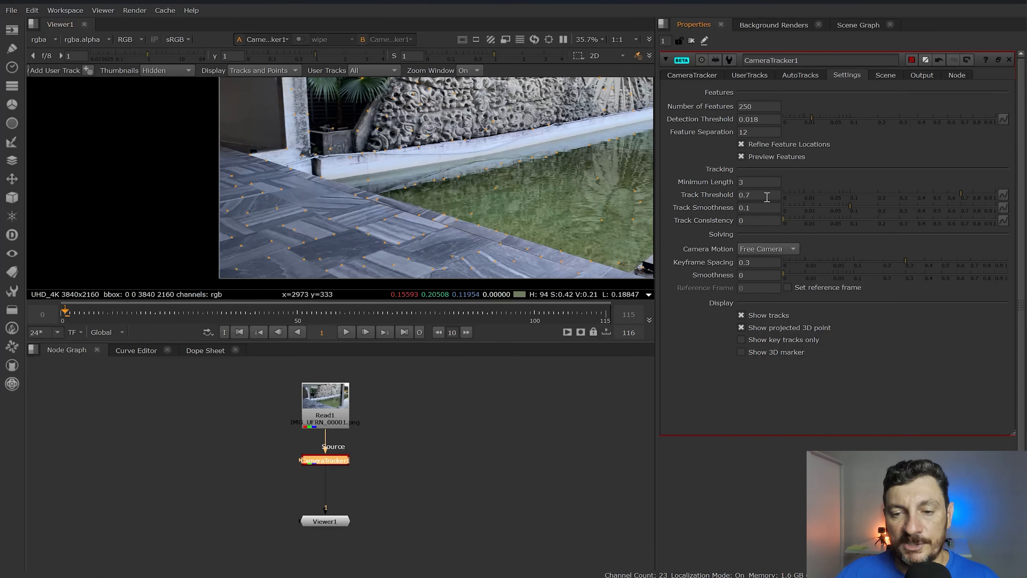
- Track the whole input sequence with the CameraTracker and solve the camera
{"action": "left_click", "coordinate": [695, 75]}
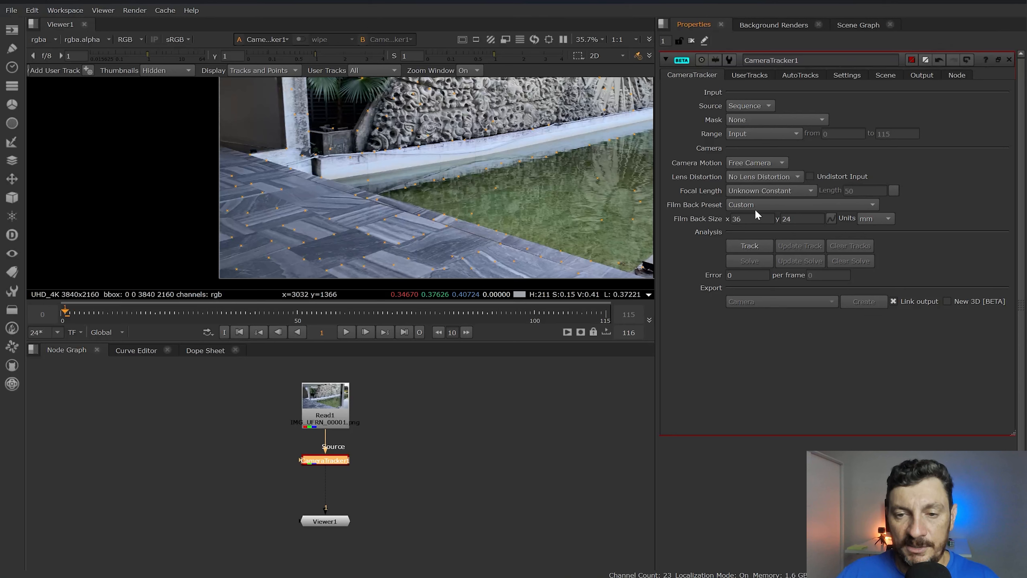
{"action": "left_click", "coordinate": [745, 246]}
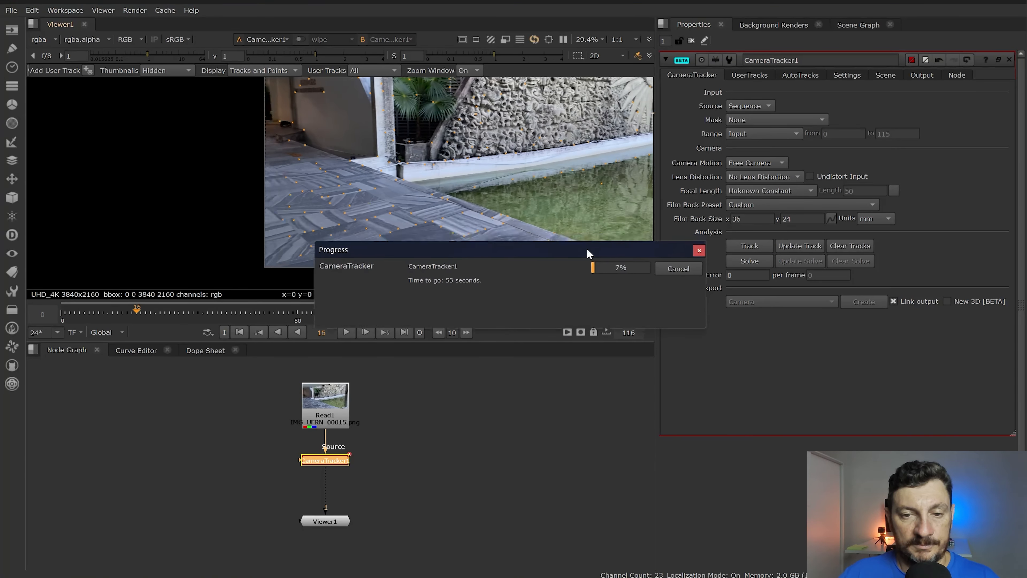
{"action": "left_click_drag", "start_coordinate": [588, 250], "coordinate": [661, 360]}
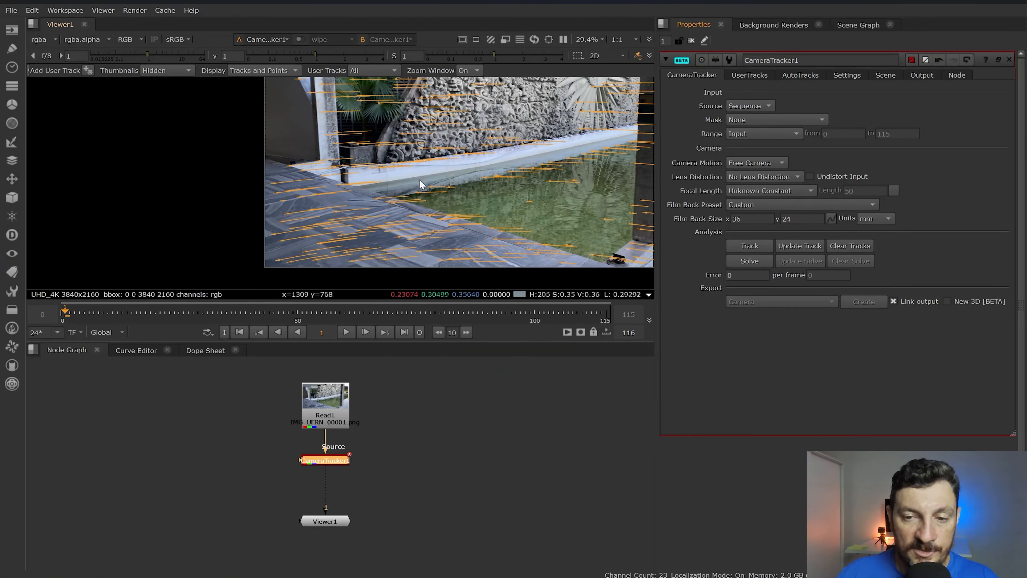
{"action": "left_click", "coordinate": [751, 259]}
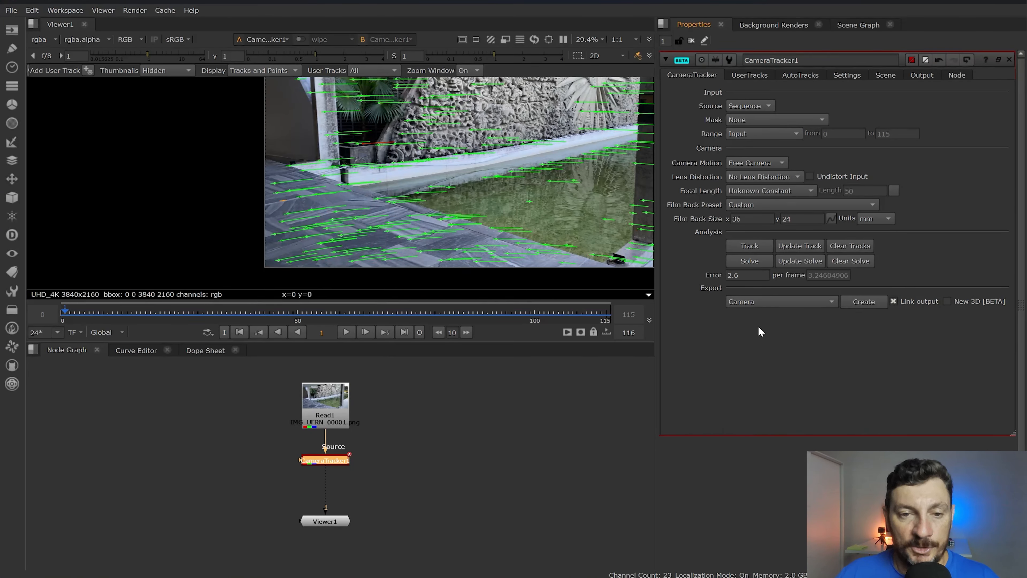
- Inspect the solved tracks around the planter, carved wall and ceiling, including the error details of the track on the planter
{"action": "scroll", "coordinate": [384, 143], "scroll_direction": "up", "scroll_amount": 5}
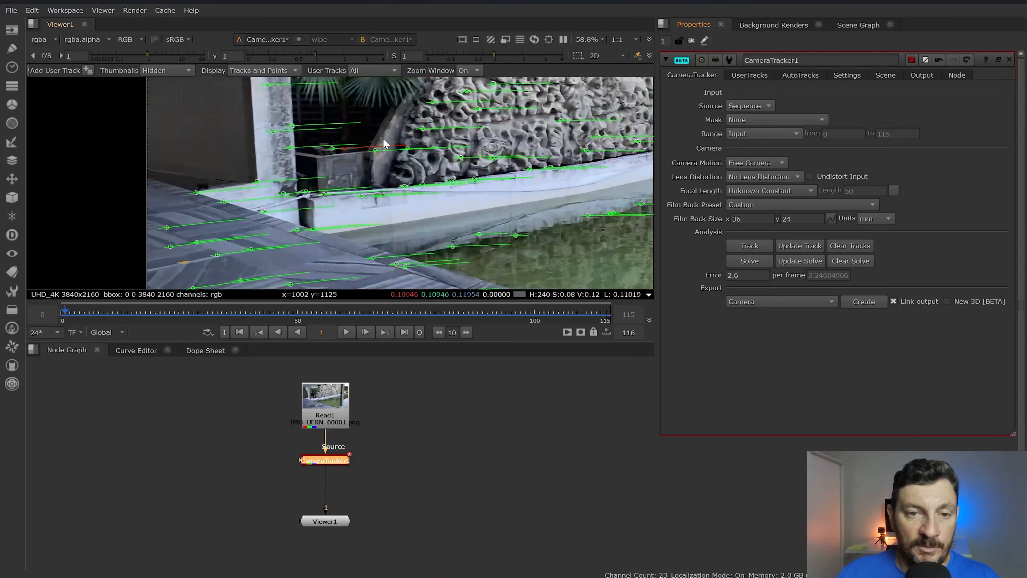
{"action": "mouse_move", "coordinate": [379, 161]}
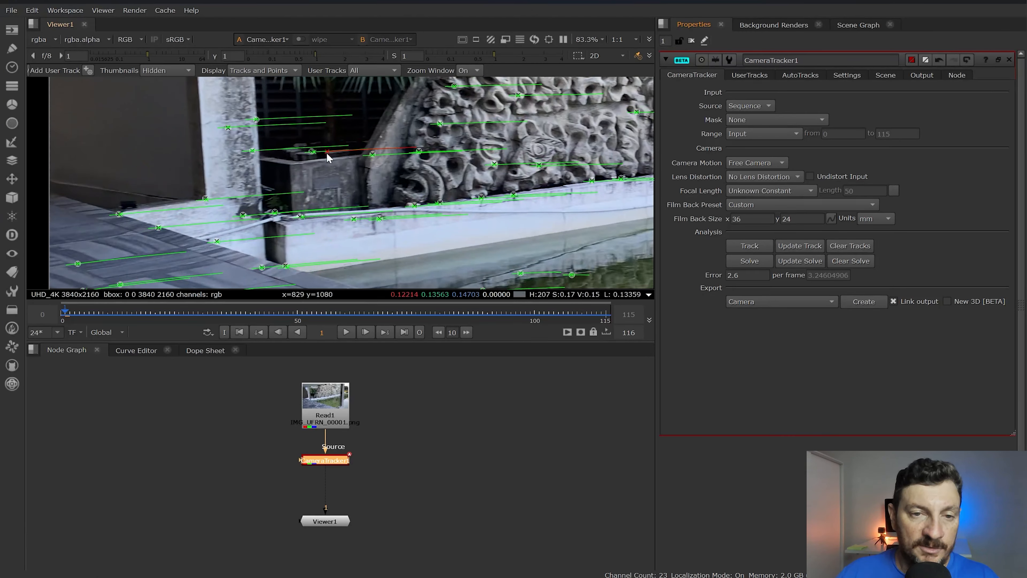
{"action": "mouse_move", "coordinate": [326, 153]}
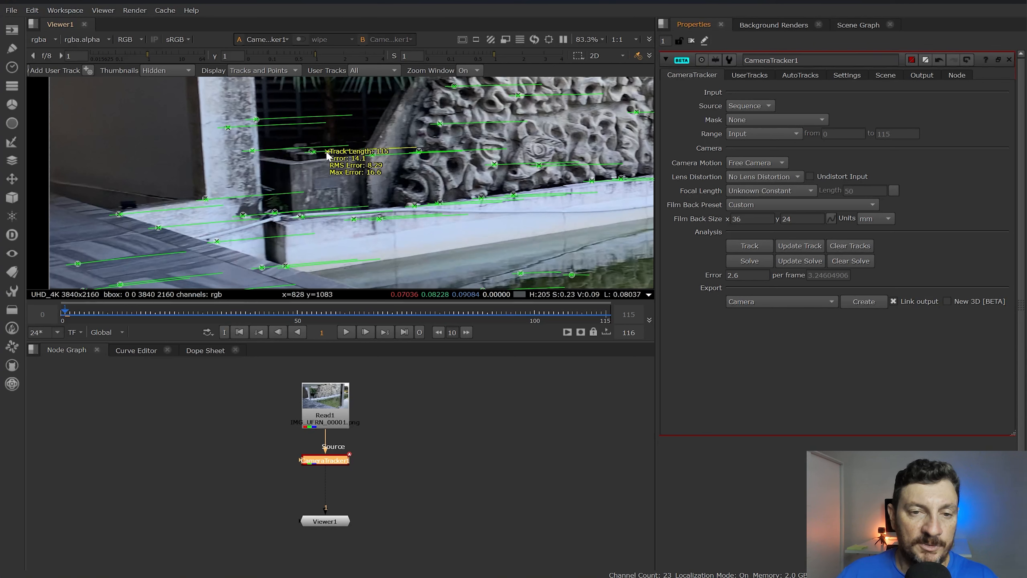
{"action": "scroll", "coordinate": [326, 153], "scroll_direction": "down", "scroll_amount": 8}
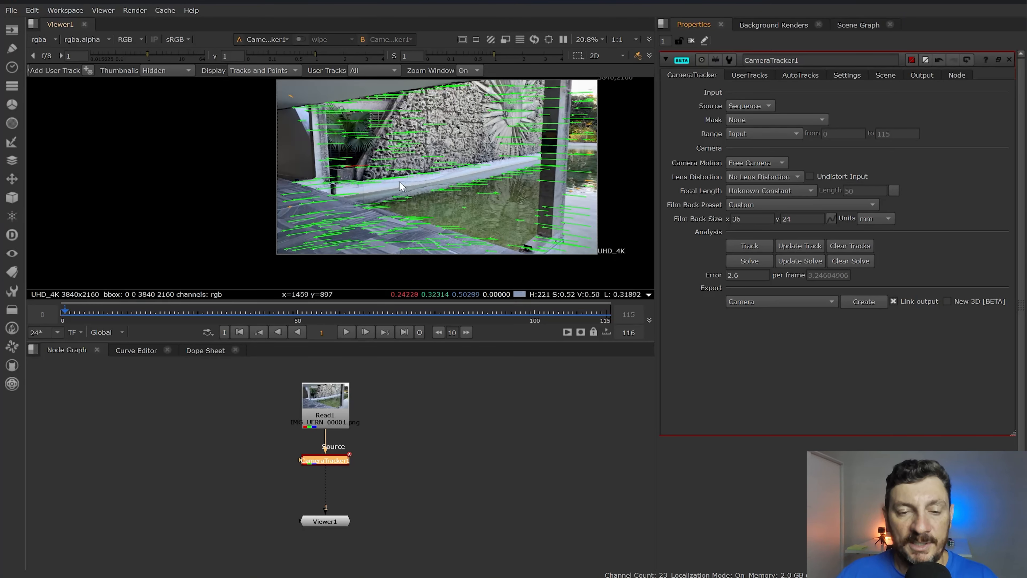
{"action": "scroll", "coordinate": [294, 101], "scroll_direction": "up", "scroll_amount": 3}
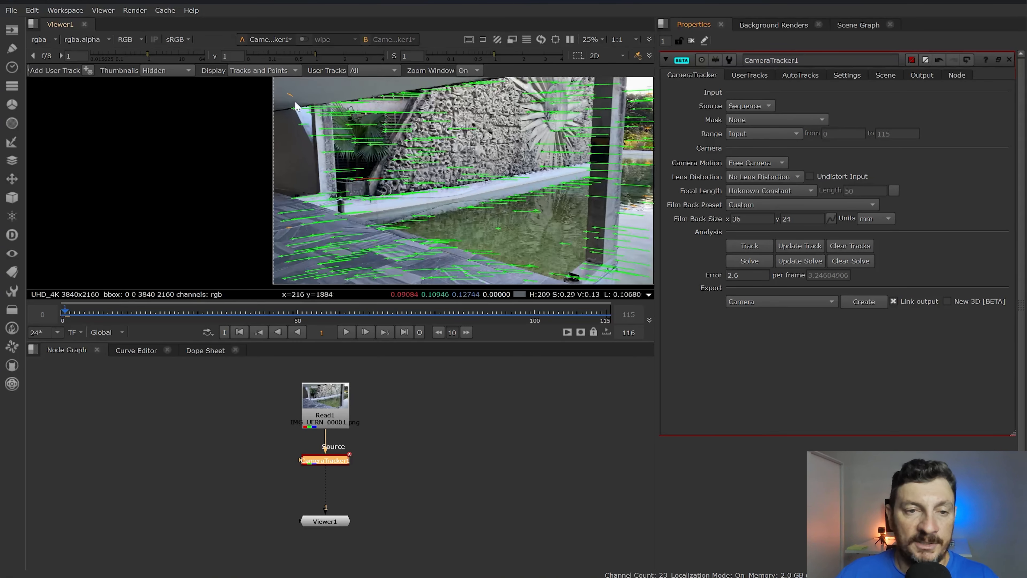
{"action": "scroll", "coordinate": [294, 101], "scroll_direction": "up", "scroll_amount": 2}
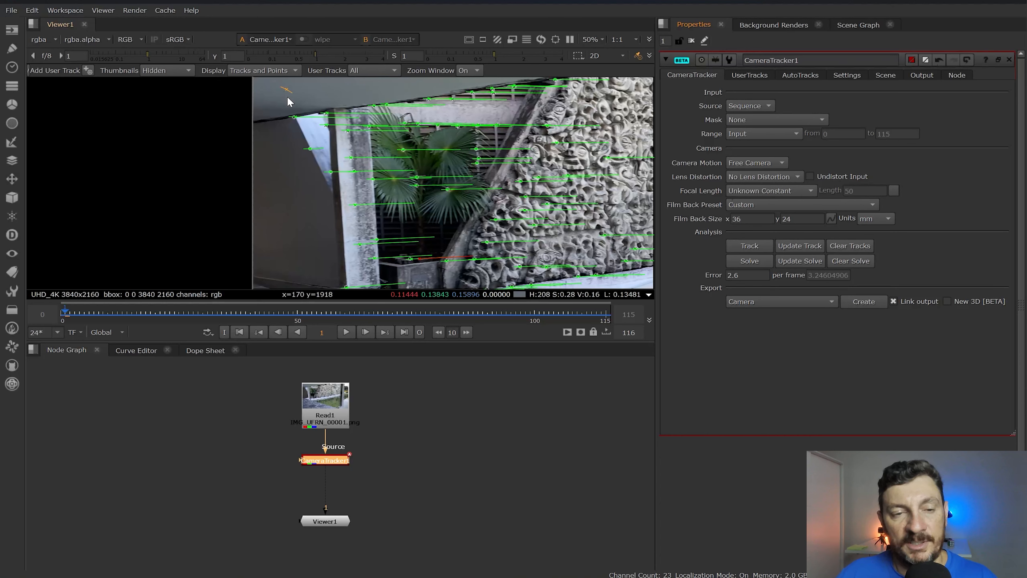
{"action": "scroll", "coordinate": [290, 98], "scroll_direction": "down", "scroll_amount": 1}
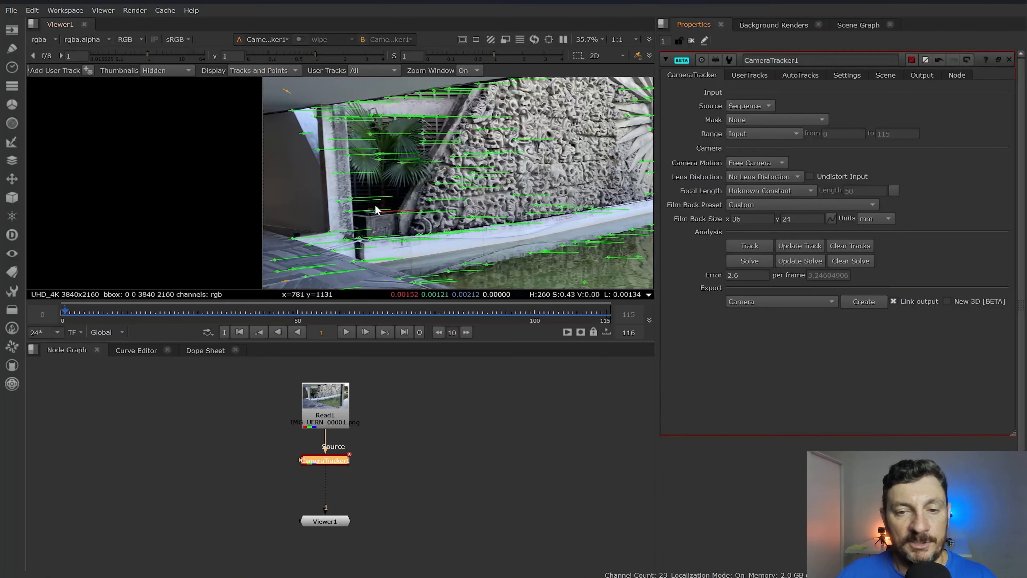
{"action": "scroll", "coordinate": [375, 204], "scroll_direction": "down", "scroll_amount": 1}
{"action": "scroll", "coordinate": [422, 210], "scroll_direction": "down", "scroll_amount": 1}
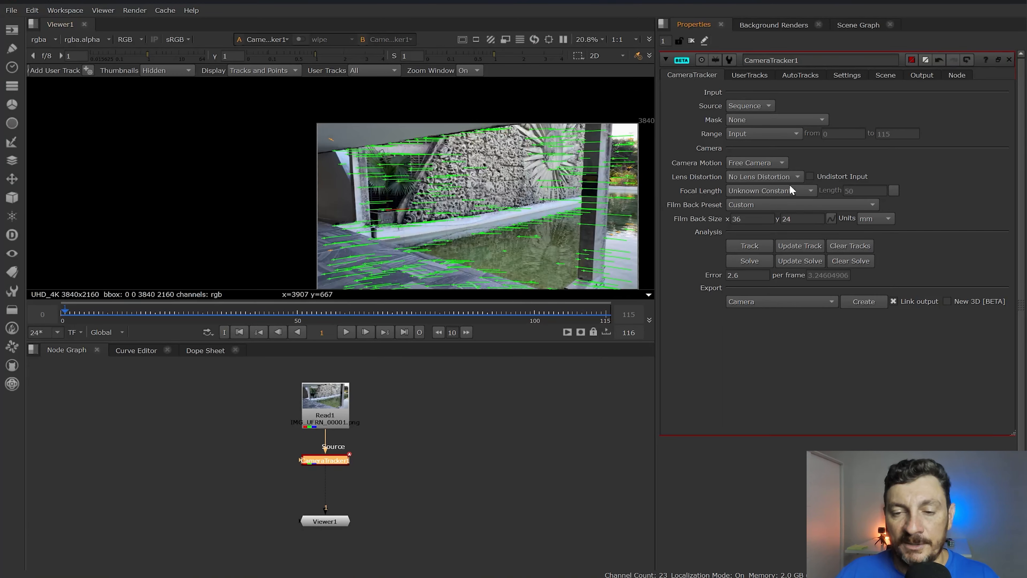
- Lower the Max Error threshold for the auto-tracks to 13.2
{"action": "left_click", "coordinate": [793, 75]}
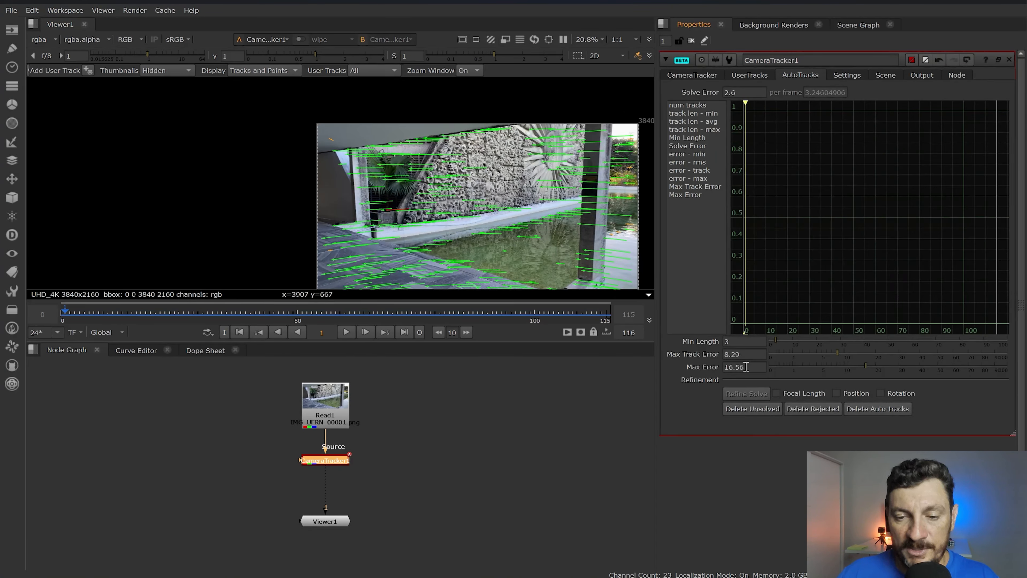
{"action": "mouse_move", "coordinate": [864, 365]}
{"action": "left_mouse_down"}
{"action": "mouse_move", "coordinate": [840, 364]}
{"action": "mouse_move", "coordinate": [855, 365]}
{"action": "left_mouse_up"}
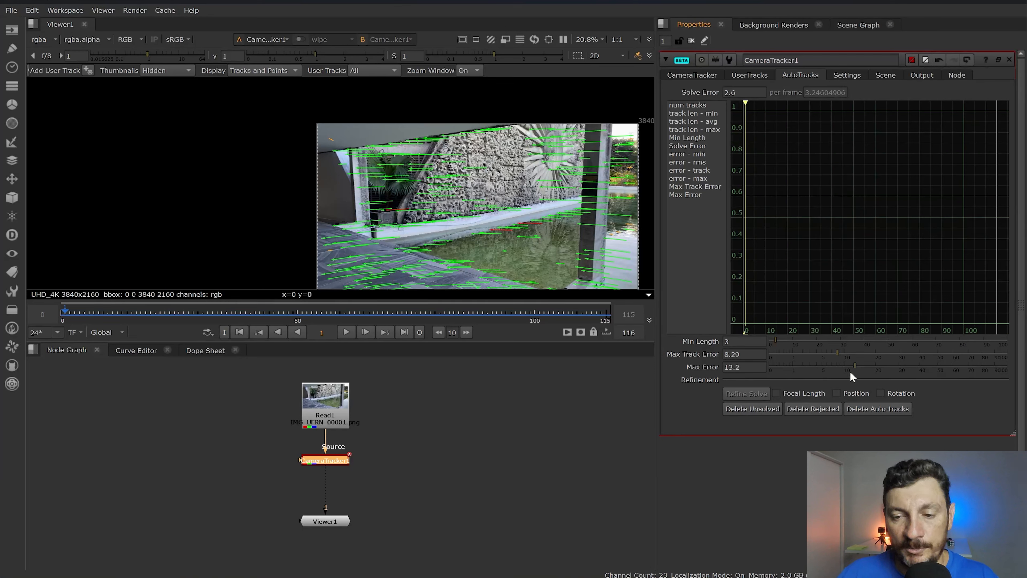
- Lower the auto-tracks' Max Error threshold to 5.6 and the Max Track Error threshold to 3.5
{"action": "left_click_drag", "start_coordinate": [845, 366], "coordinate": [824, 364]}
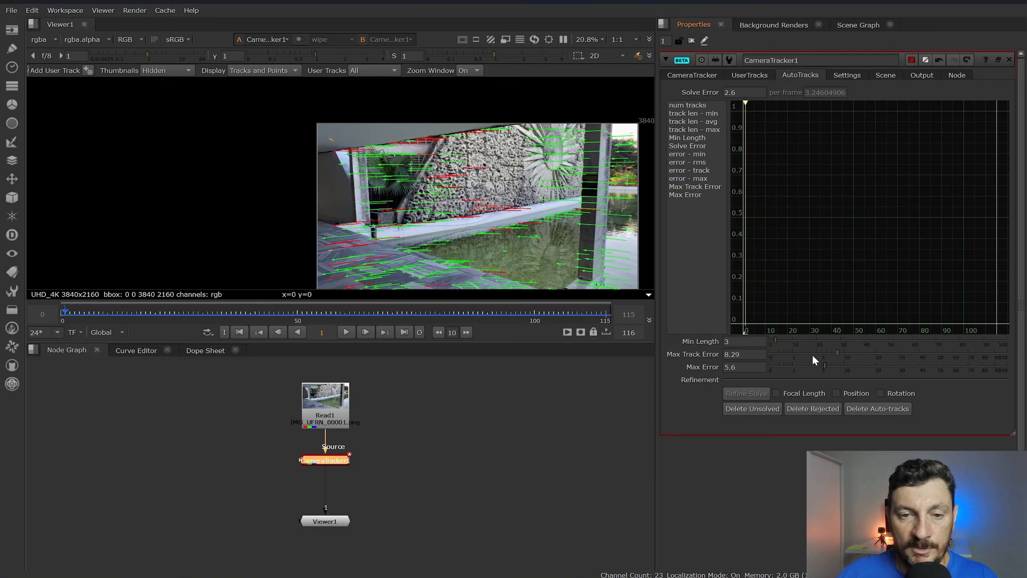
{"action": "scroll", "coordinate": [495, 203], "scroll_direction": "up", "scroll_amount": 3}
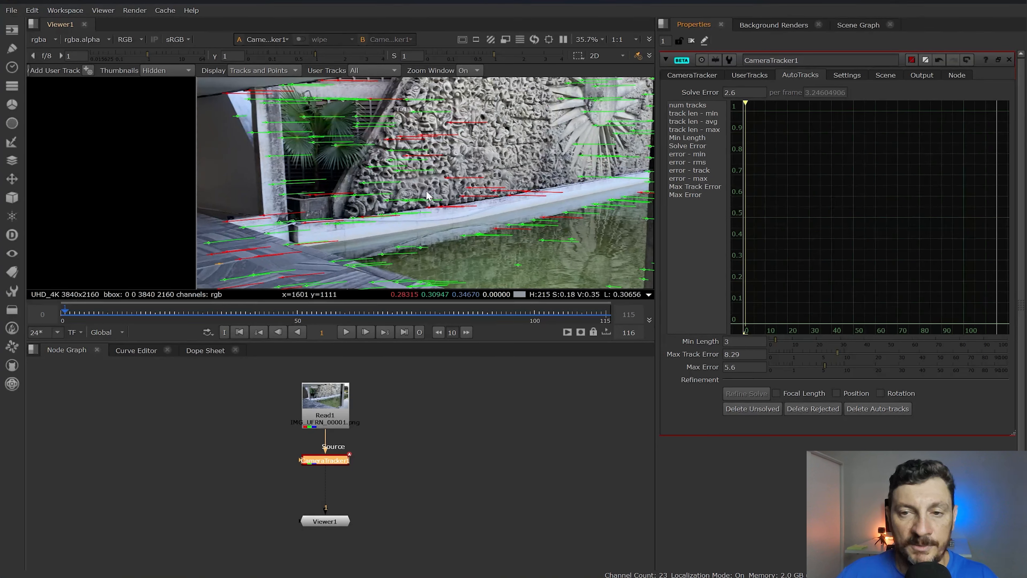
{"action": "scroll", "coordinate": [444, 184], "scroll_direction": "down", "scroll_amount": 1}
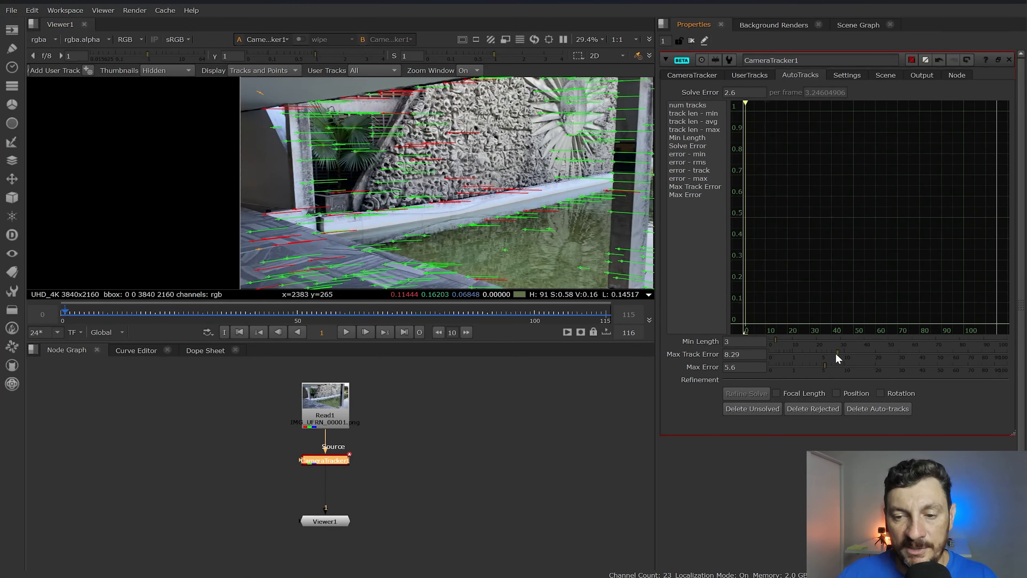
{"action": "left_click_drag", "start_coordinate": [837, 356], "coordinate": [814, 355]}
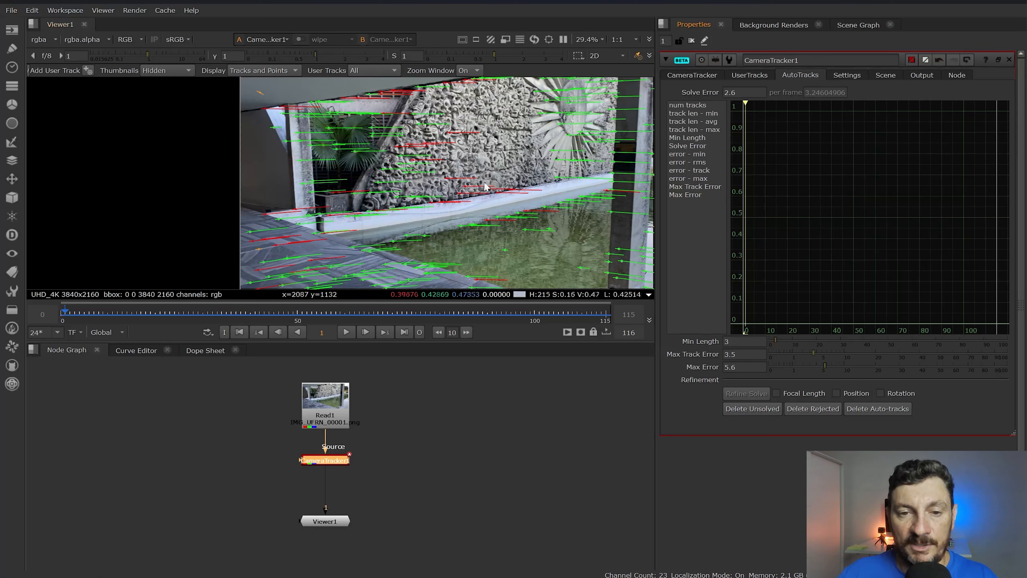
{"action": "scroll", "coordinate": [421, 181], "scroll_direction": "down", "scroll_amount": 2}
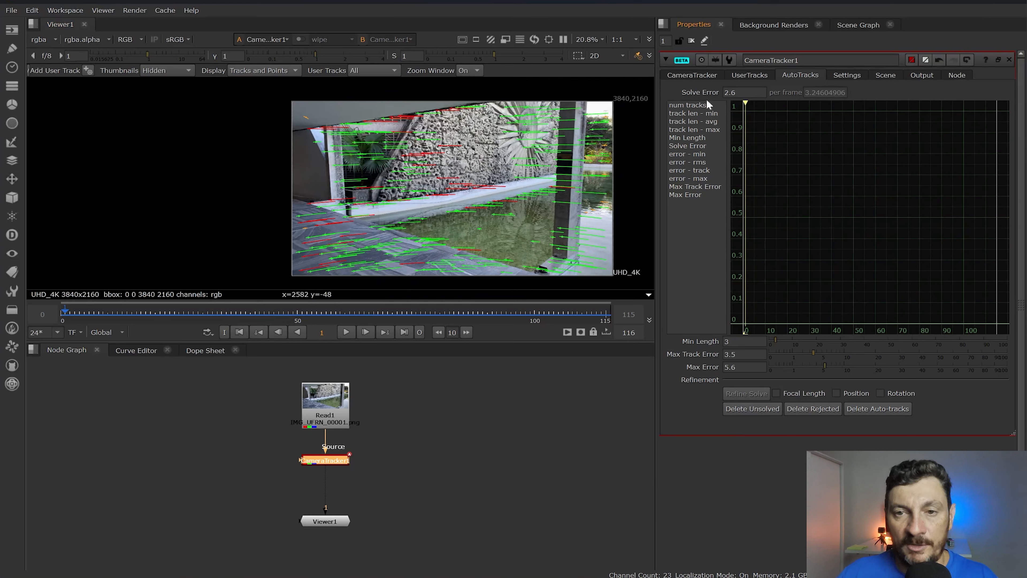
- Update the CameraTracker's camera solve using the tightened error thresholds
{"action": "left_click", "coordinate": [699, 75]}
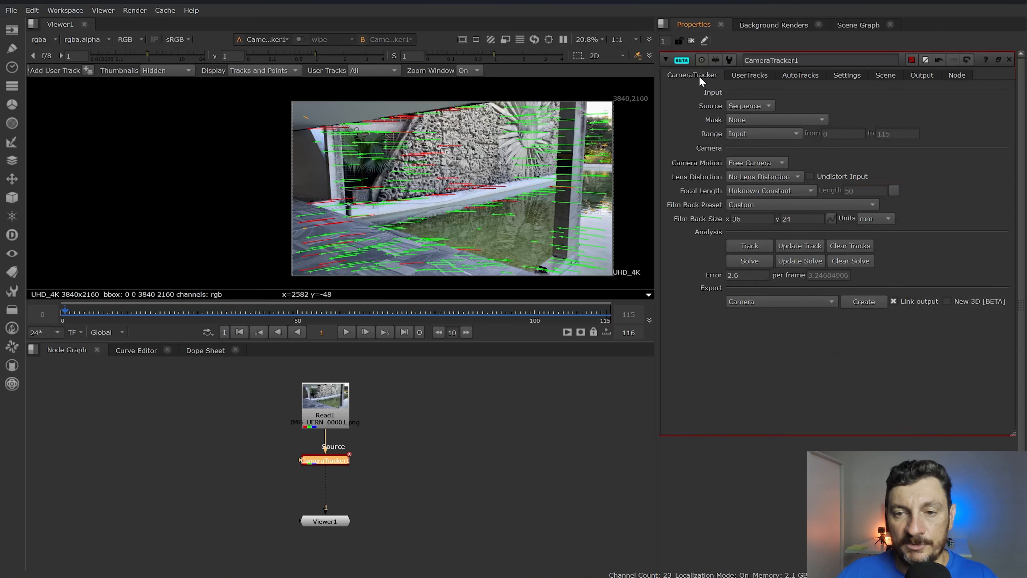
{"action": "left_click", "coordinate": [800, 262]}
{"action": "left_click", "coordinate": [496, 319]}
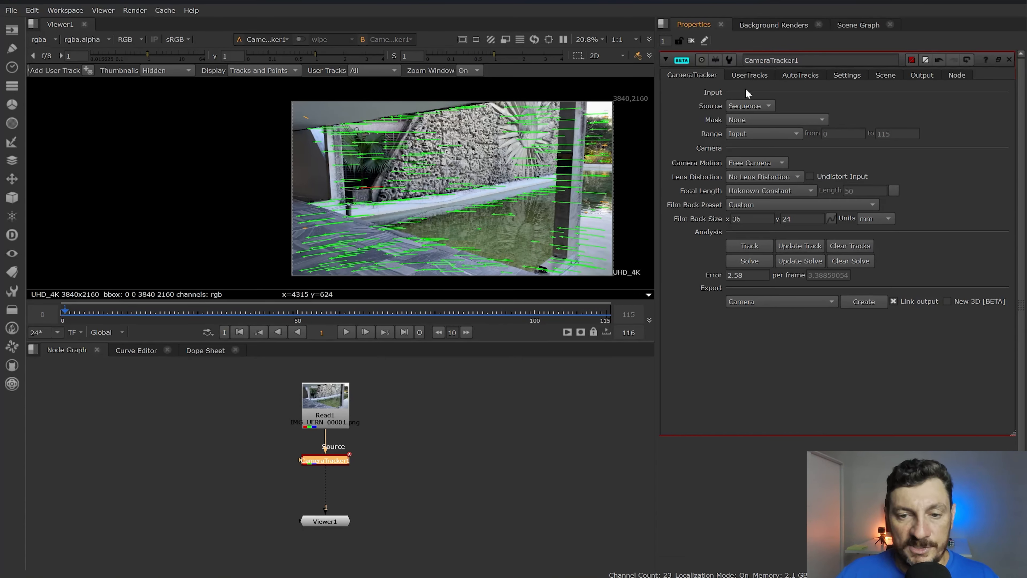
- Permanently delete the rejected auto-tracks and the unsolved tracks that have no 3D point
{"action": "left_click", "coordinate": [807, 75]}
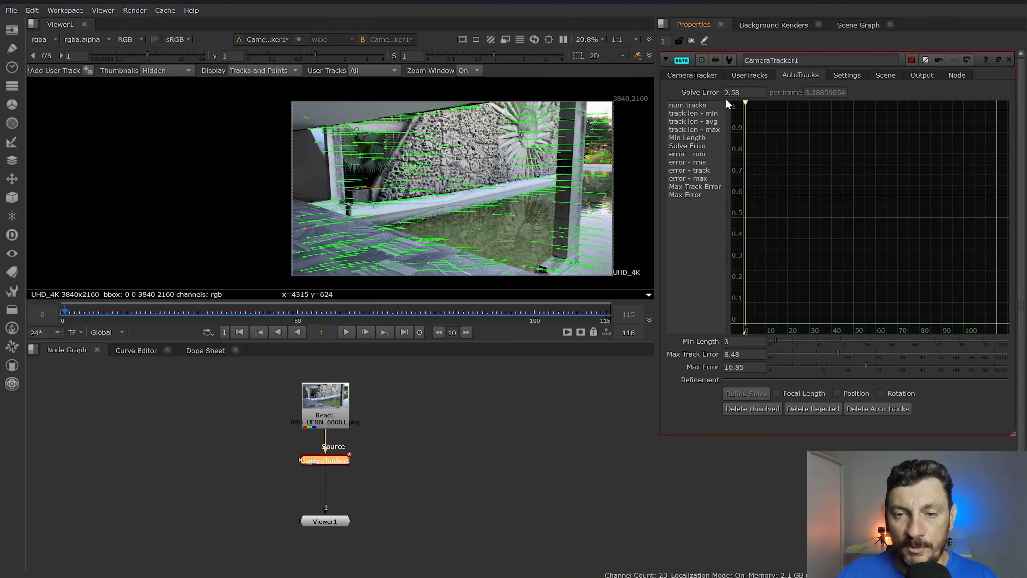
{"action": "left_click", "coordinate": [805, 410]}
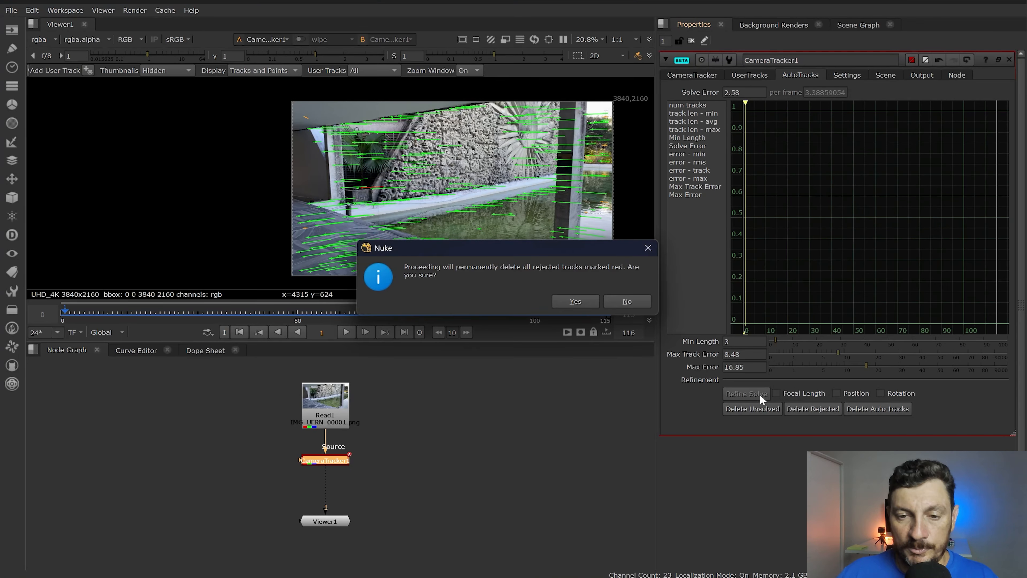
{"action": "left_click", "coordinate": [572, 306]}
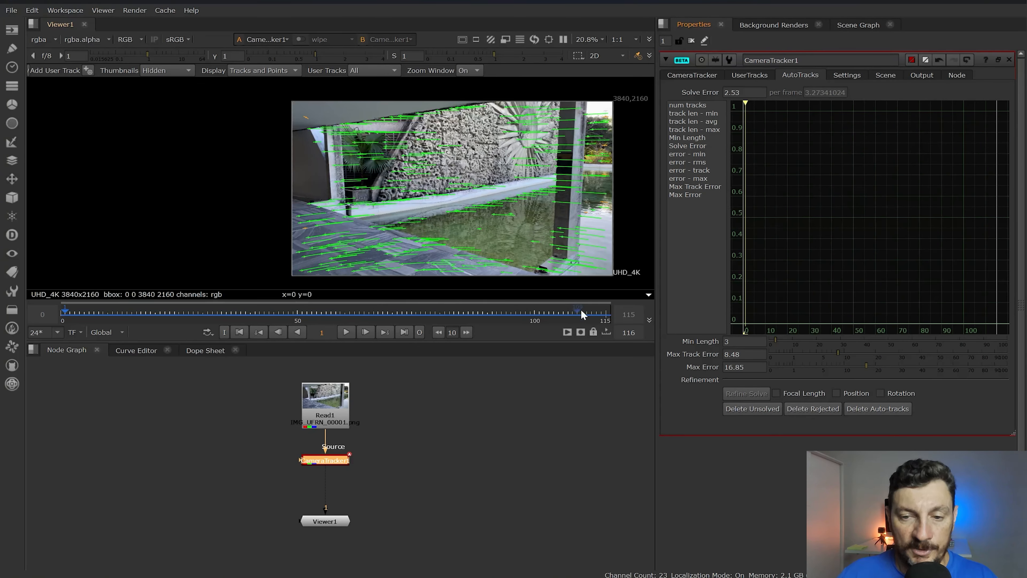
{"action": "left_click", "coordinate": [752, 407]}
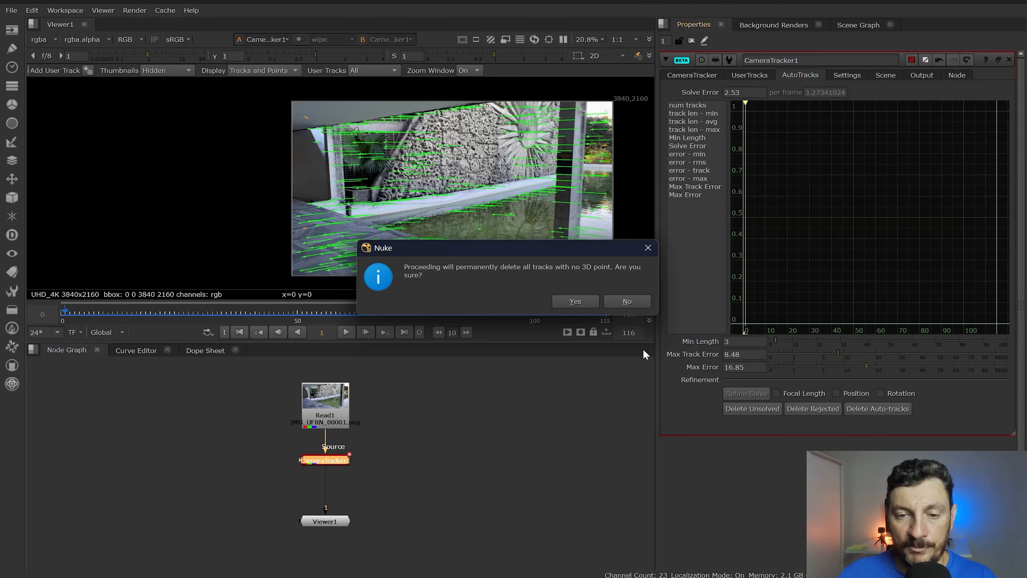
{"action": "left_click", "coordinate": [584, 298]}
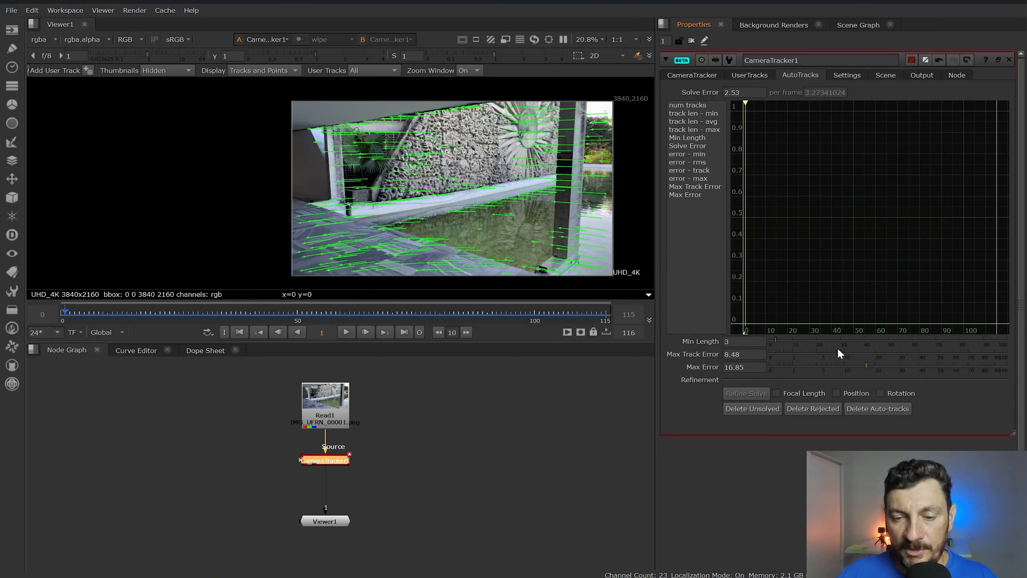
- Set Max Track Error to 4 and Max Error to 6, and delete the resulting rejected and unsolved tracks
{"action": "left_click_drag", "start_coordinate": [866, 365], "coordinate": [816, 351]}
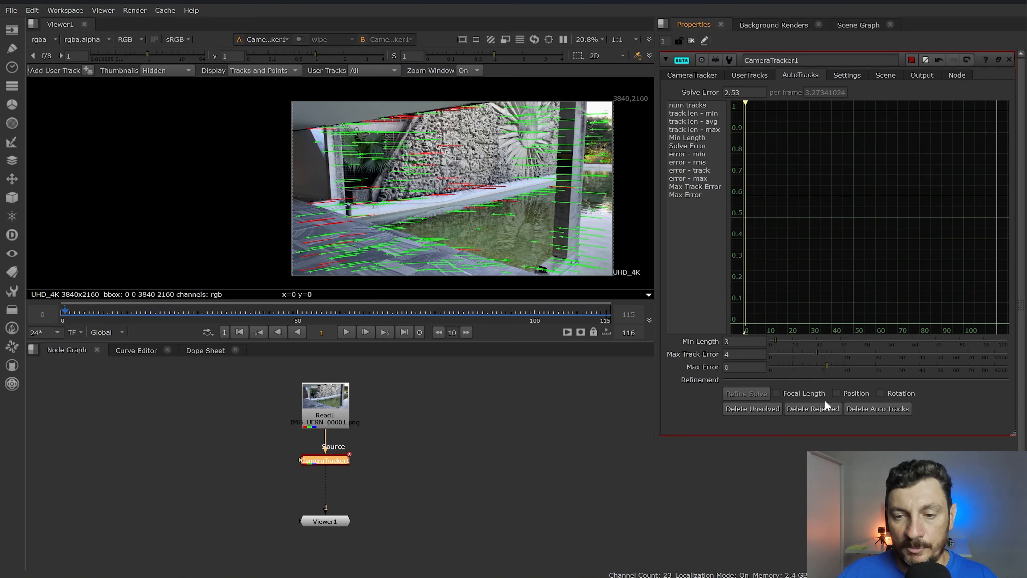
{"action": "left_click", "coordinate": [817, 404]}
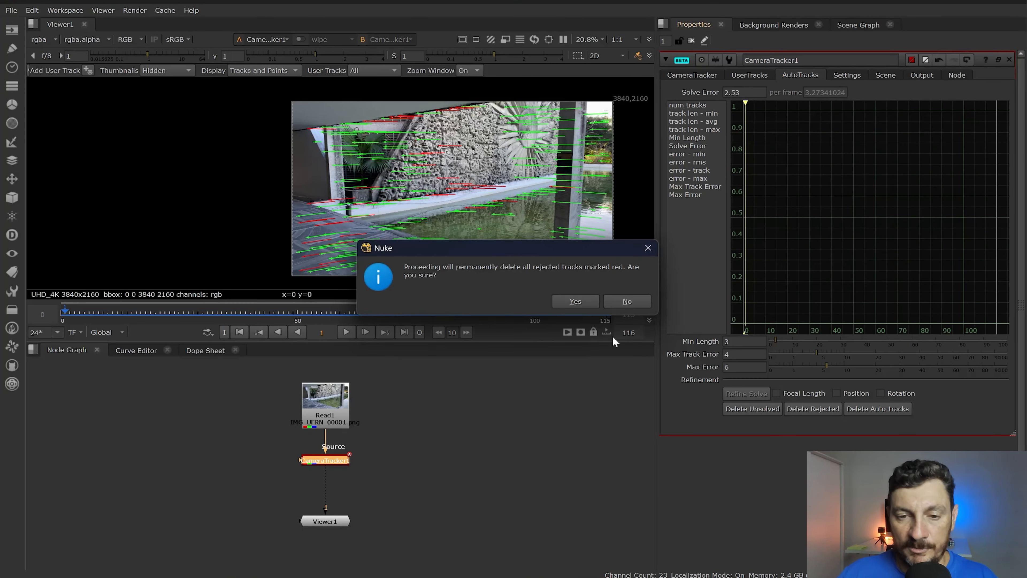
{"action": "left_click", "coordinate": [589, 301]}
{"action": "left_click", "coordinate": [751, 409]}
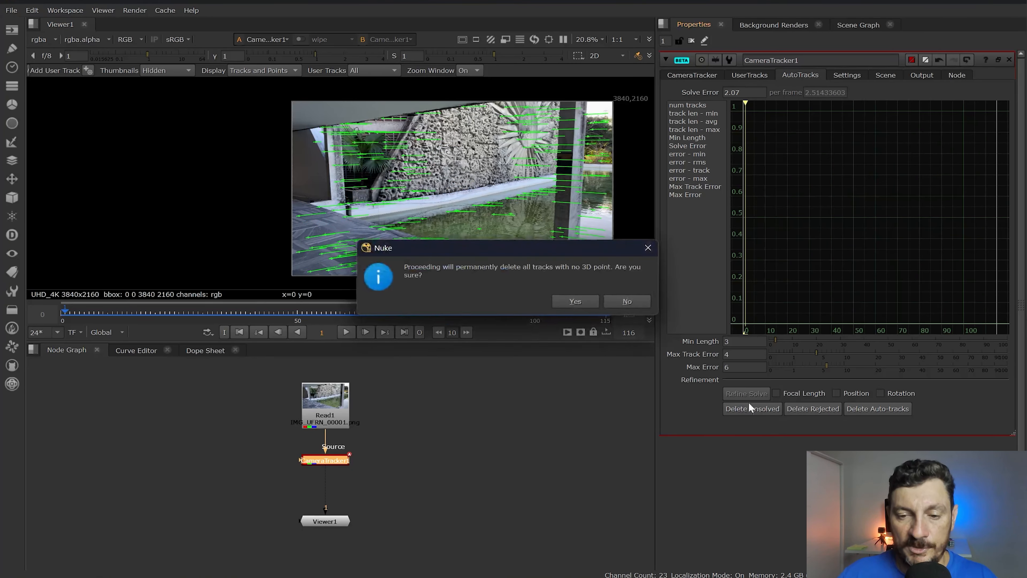
{"action": "left_click", "coordinate": [575, 301]}
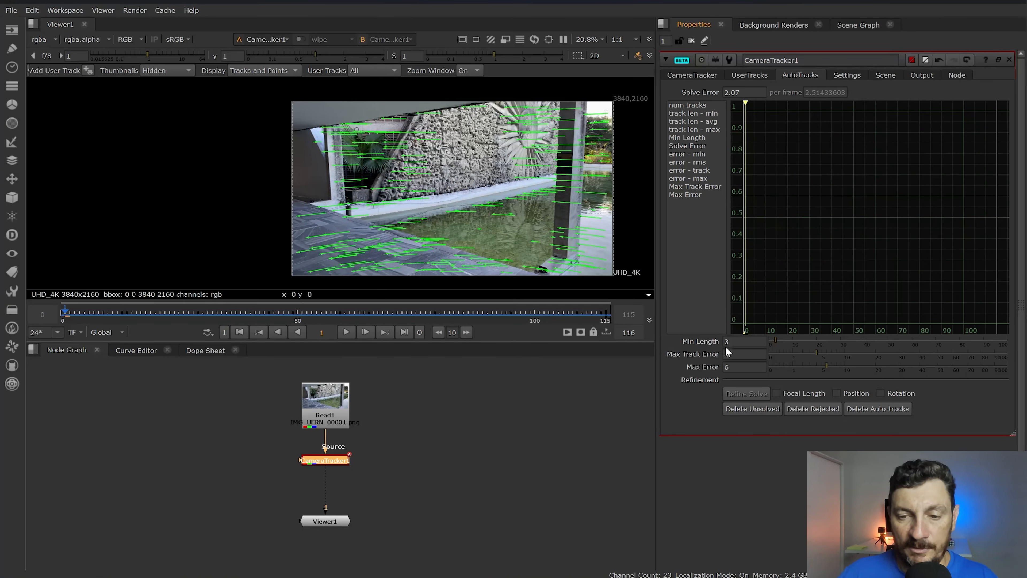
- Solve the camera again from the remaining tracks and return to the AutoTracks settings
{"action": "left_click", "coordinate": [685, 76]}
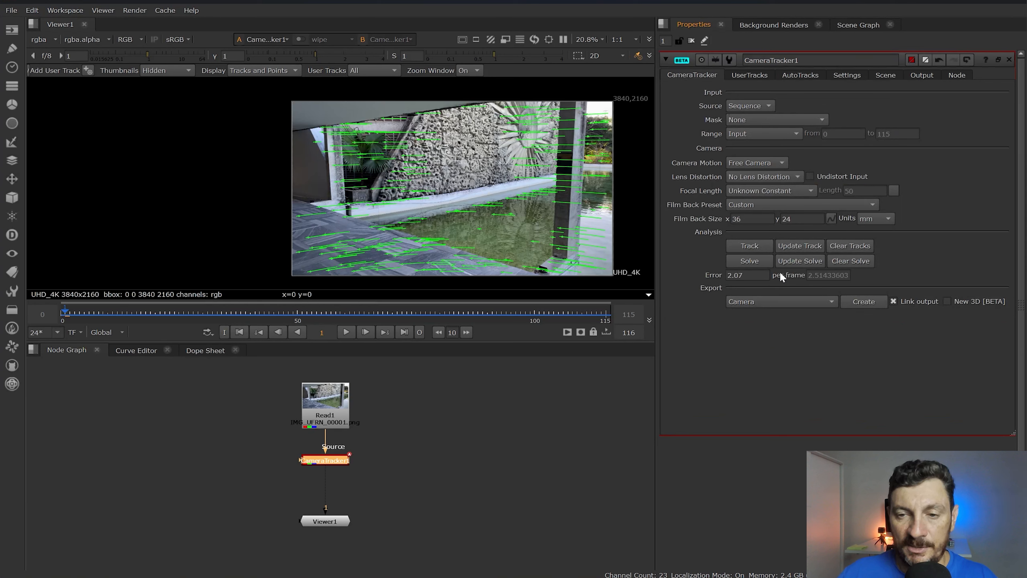
{"action": "left_click", "coordinate": [750, 261]}
{"action": "left_click", "coordinate": [793, 74]}
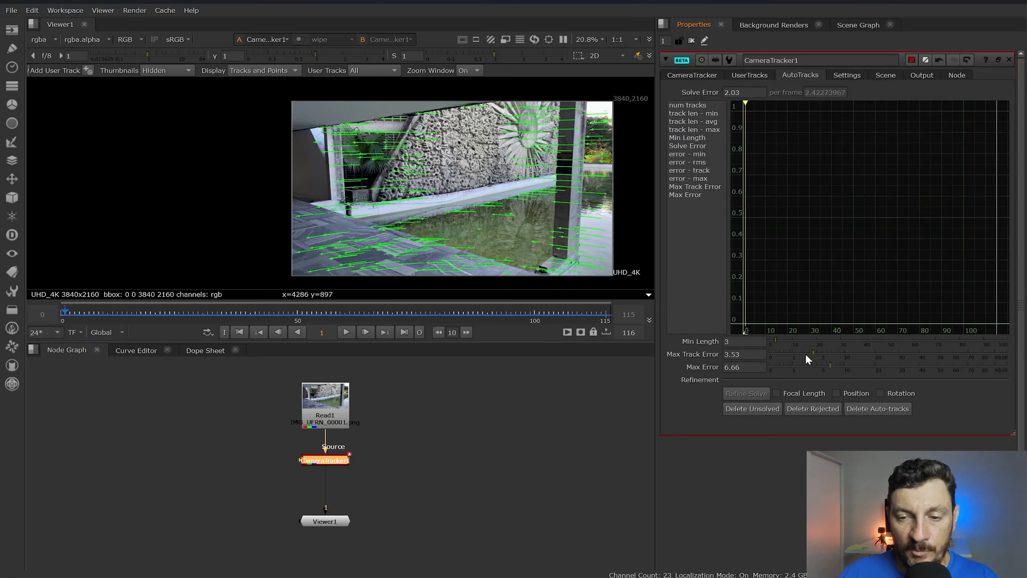
- Lower Max Track Error to 2.1 and Max Error to 3.5, and delete the rejected tracks
{"action": "left_click_drag", "start_coordinate": [813, 352], "coordinate": [803, 352]}
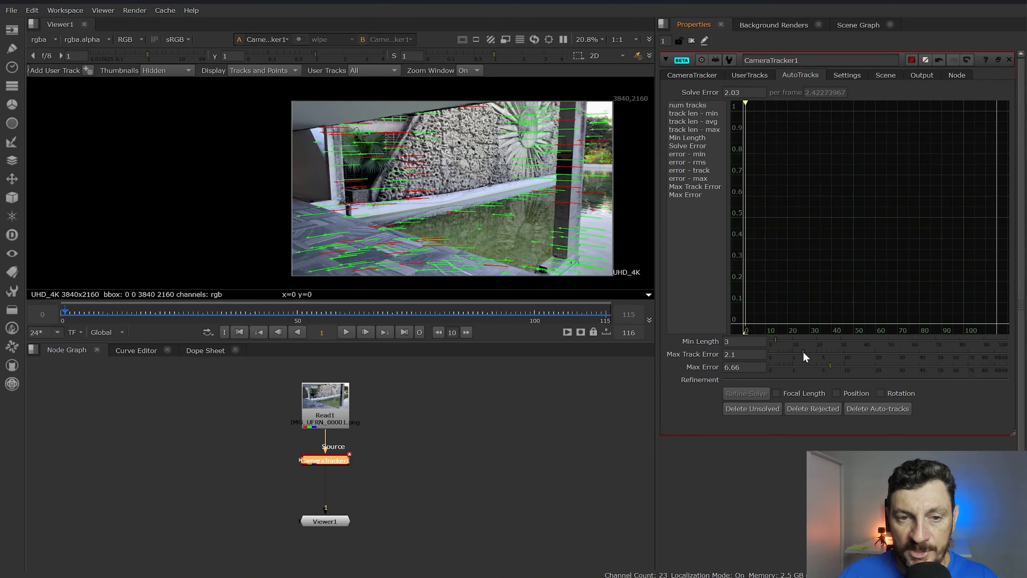
{"action": "left_click_drag", "start_coordinate": [830, 368], "coordinate": [813, 367]}
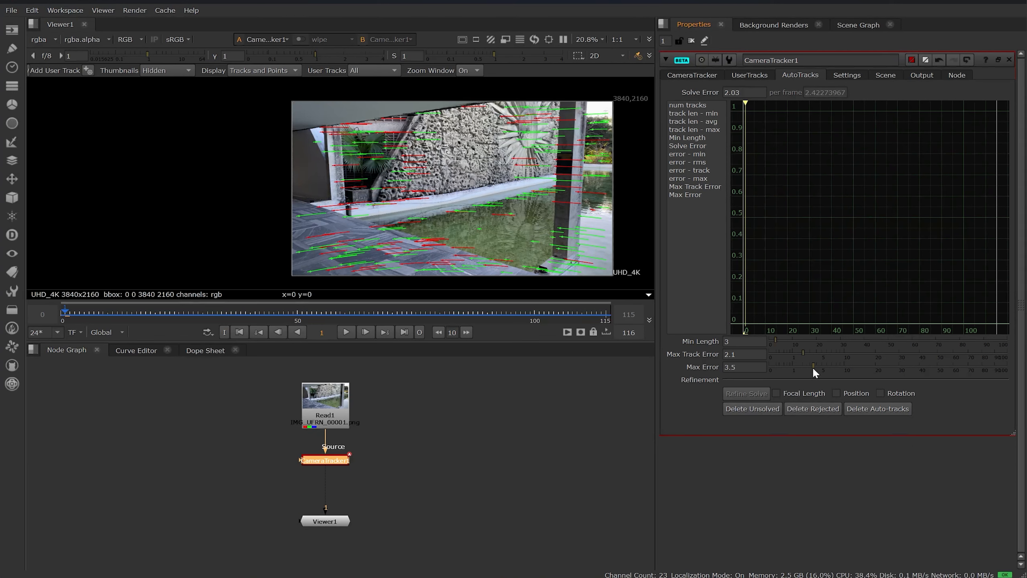
{"action": "left_click", "coordinate": [792, 408]}
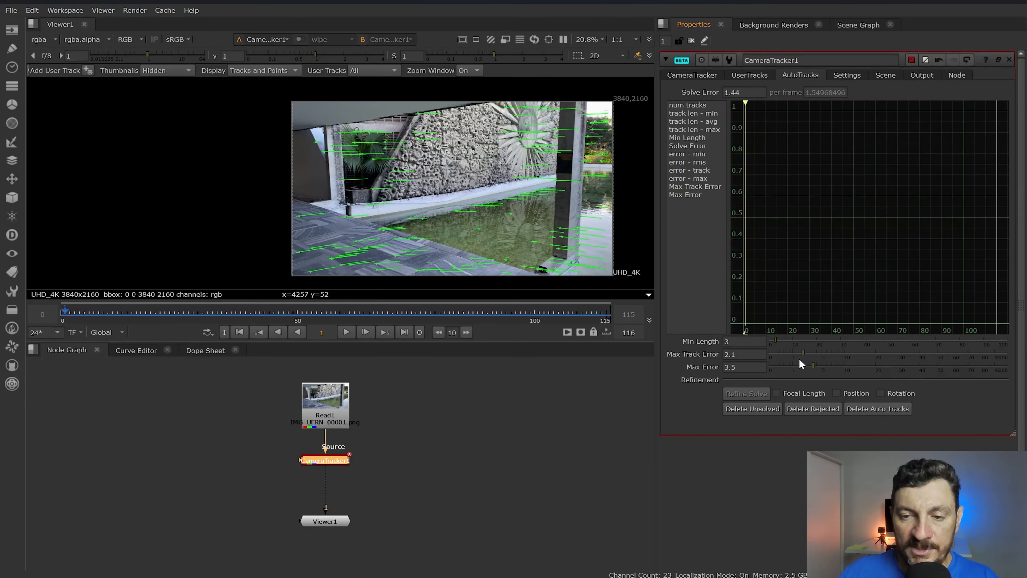
- Lower Max Track Error to 1.5 and Max Error to 2.3, and delete the rejected and unsolved tracks
{"action": "left_click_drag", "start_coordinate": [802, 352], "coordinate": [805, 366]}
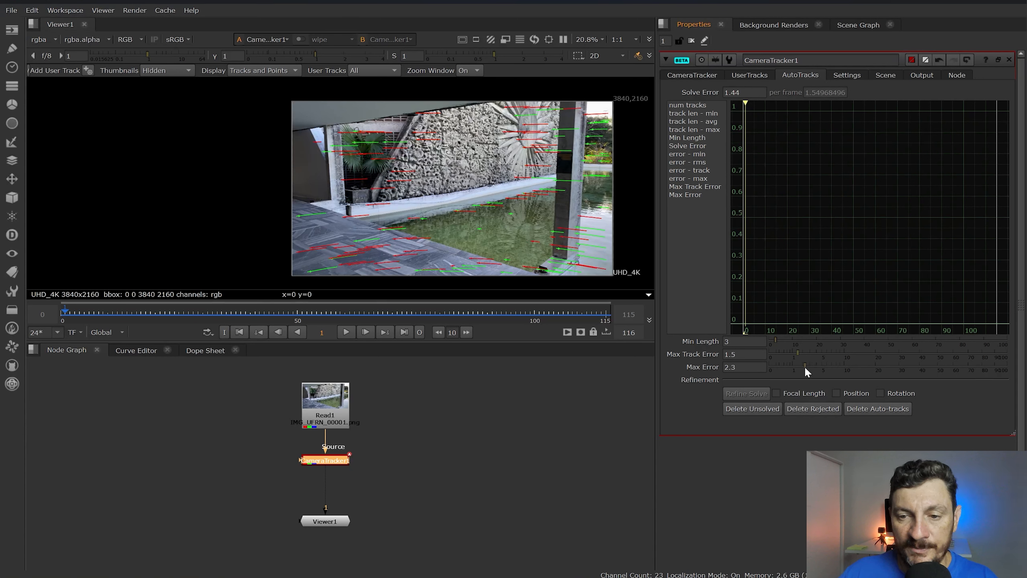
{"action": "left_click", "coordinate": [804, 408]}
{"action": "left_click", "coordinate": [576, 301]}
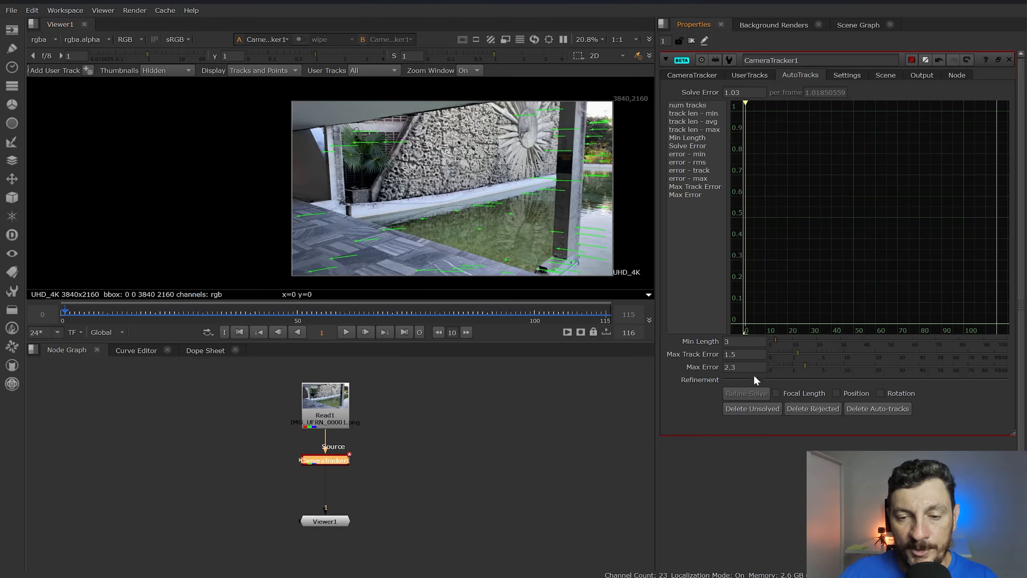
{"action": "left_click", "coordinate": [760, 408]}
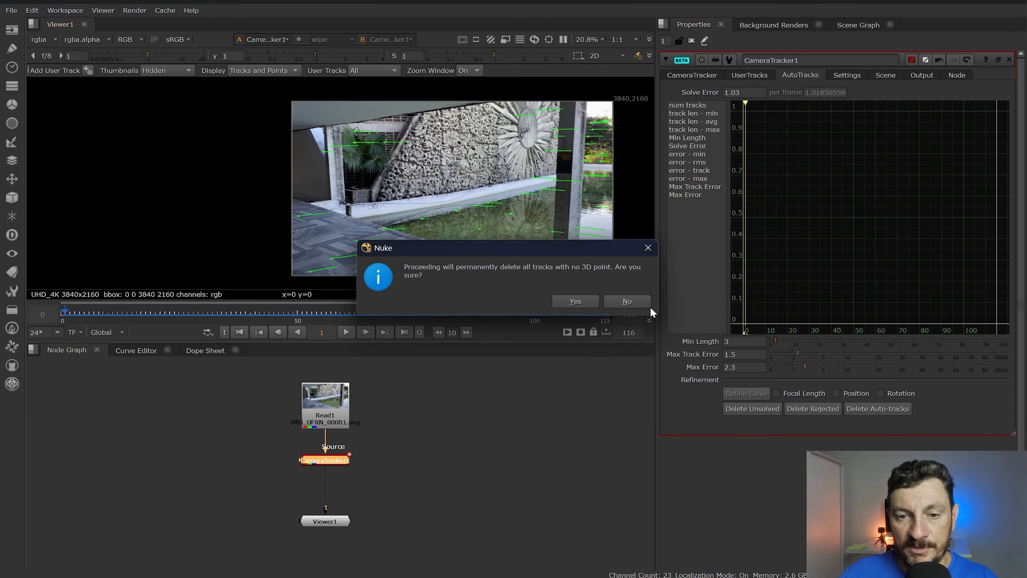
{"action": "left_click", "coordinate": [589, 300]}
- Lower Max Error to 2.1, delete the rejected and unsolved tracks, and return to the main CameraTracker settings
{"action": "left_click_drag", "start_coordinate": [804, 366], "coordinate": [803, 366]}
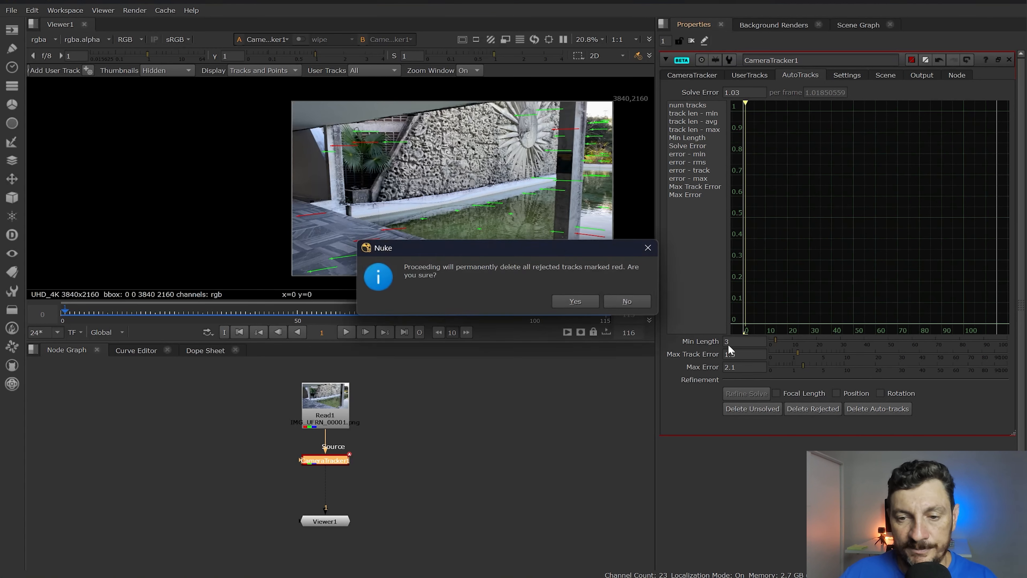
{"action": "left_click", "coordinate": [593, 303]}
{"action": "left_click", "coordinate": [752, 409]}
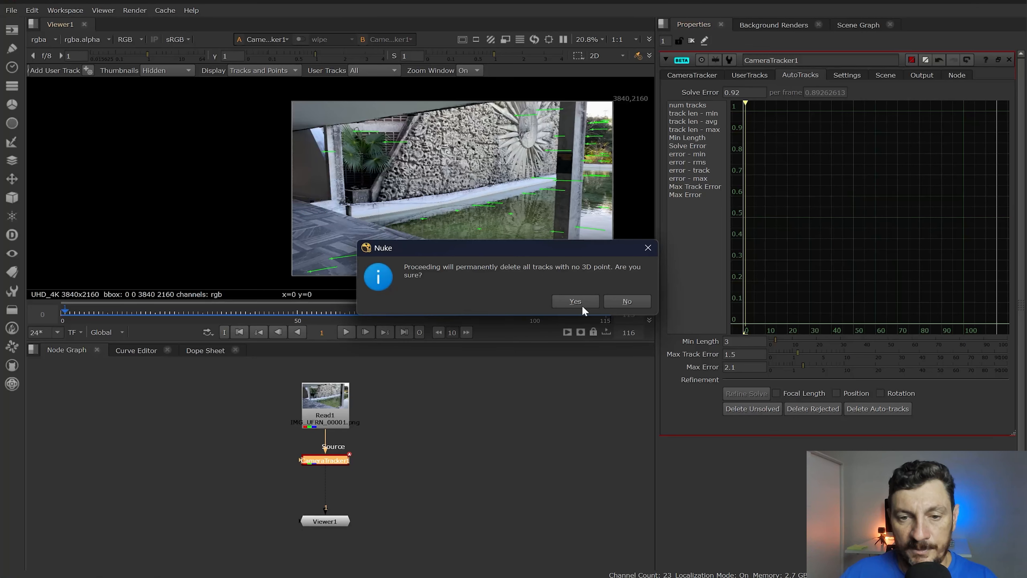
{"action": "left_click", "coordinate": [587, 300]}
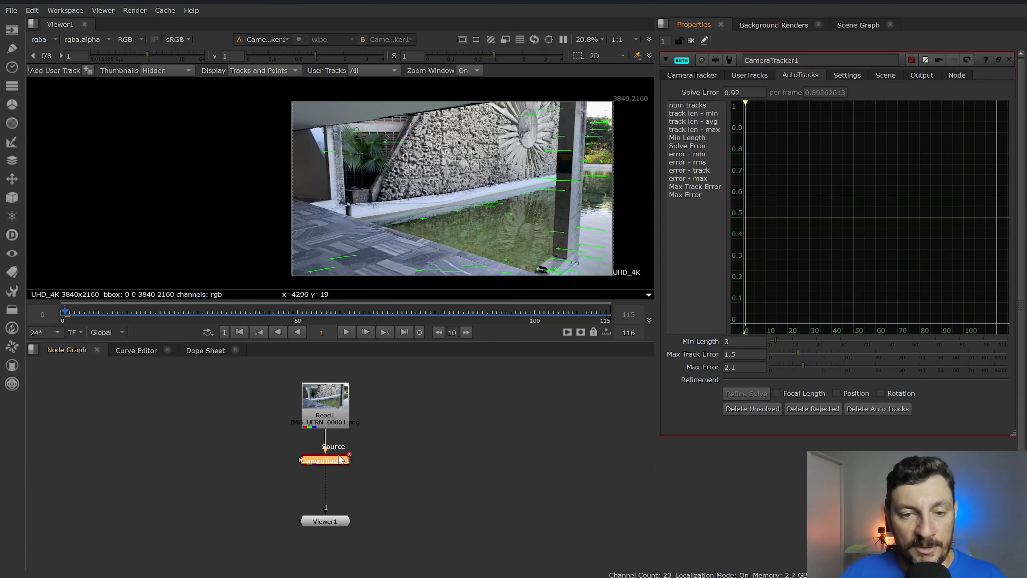
{"action": "left_click", "coordinate": [691, 75]}
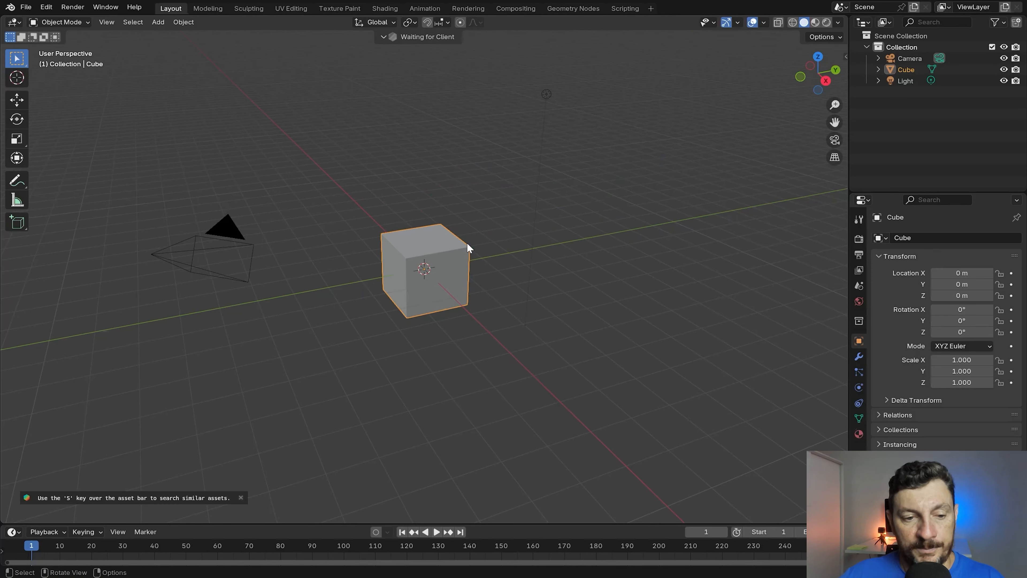
- Switch to Blender, dismiss the asset search tip and delete the default cube from the scene
{"action": "left_click", "coordinate": [227, 387]}
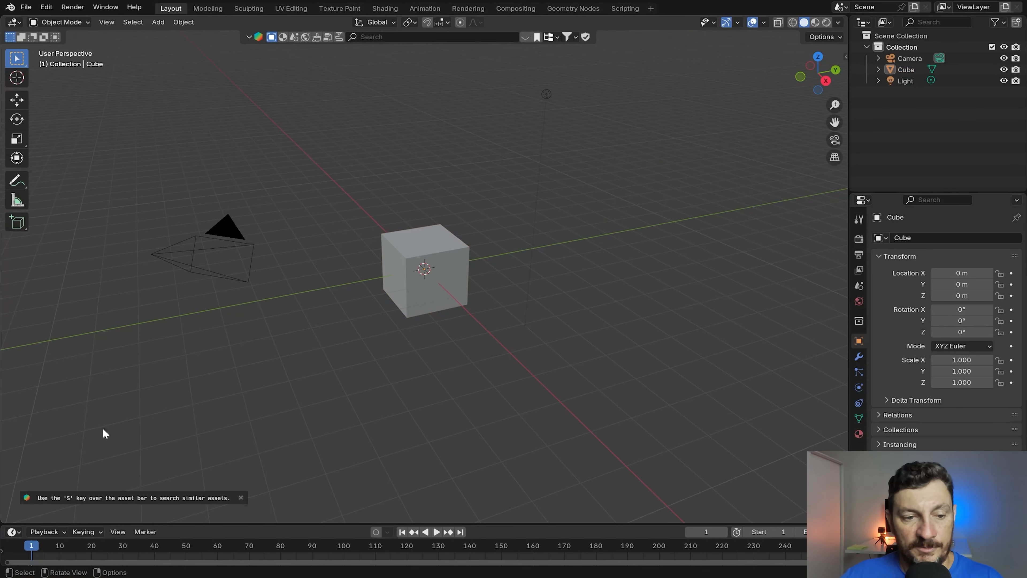
{"action": "left_click", "coordinate": [241, 497]}
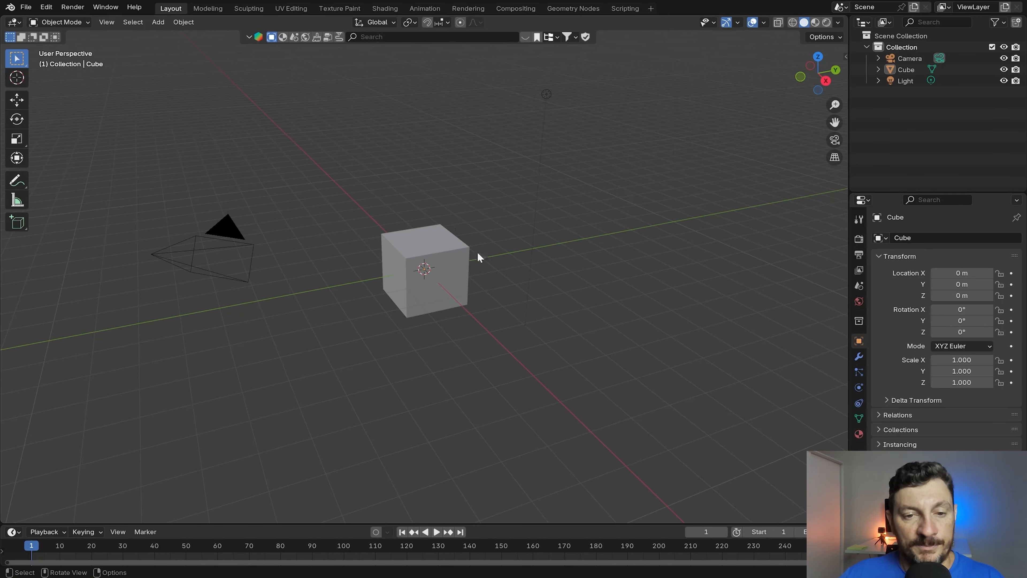
{"action": "scroll", "coordinate": [444, 299], "scroll_direction": "down", "scroll_amount": 2}
{"action": "scroll", "coordinate": [444, 298], "scroll_direction": "up", "scroll_amount": 3}
{"action": "scroll", "coordinate": [444, 298], "scroll_direction": "down", "scroll_amount": 2}
{"action": "scroll", "coordinate": [444, 298], "scroll_direction": "up", "scroll_amount": 2}
{"action": "scroll", "coordinate": [408, 328], "scroll_direction": "down", "scroll_amount": 1}
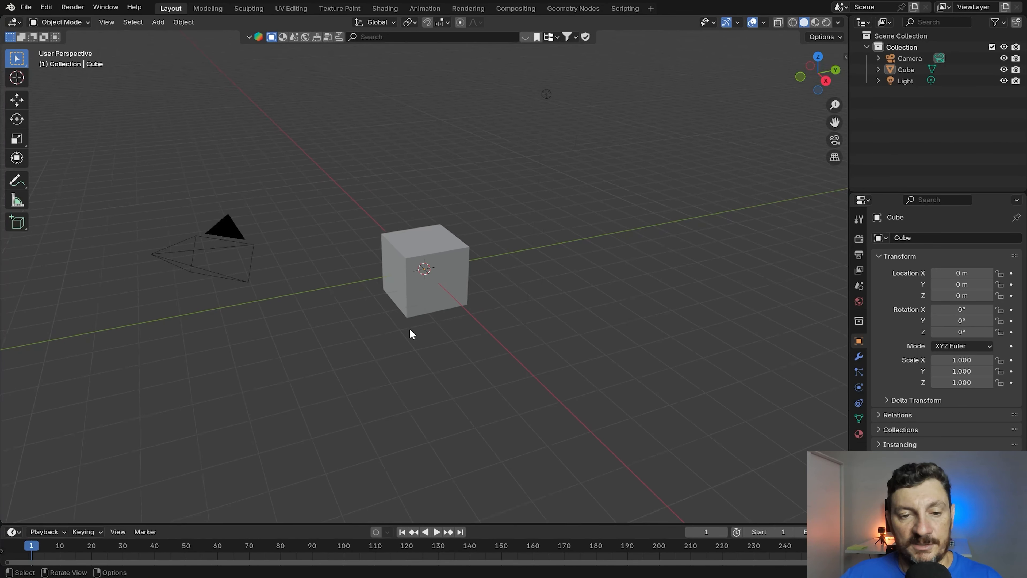
{"action": "left_click", "coordinate": [415, 299]}
{"action": "key", "text": "Delete"}
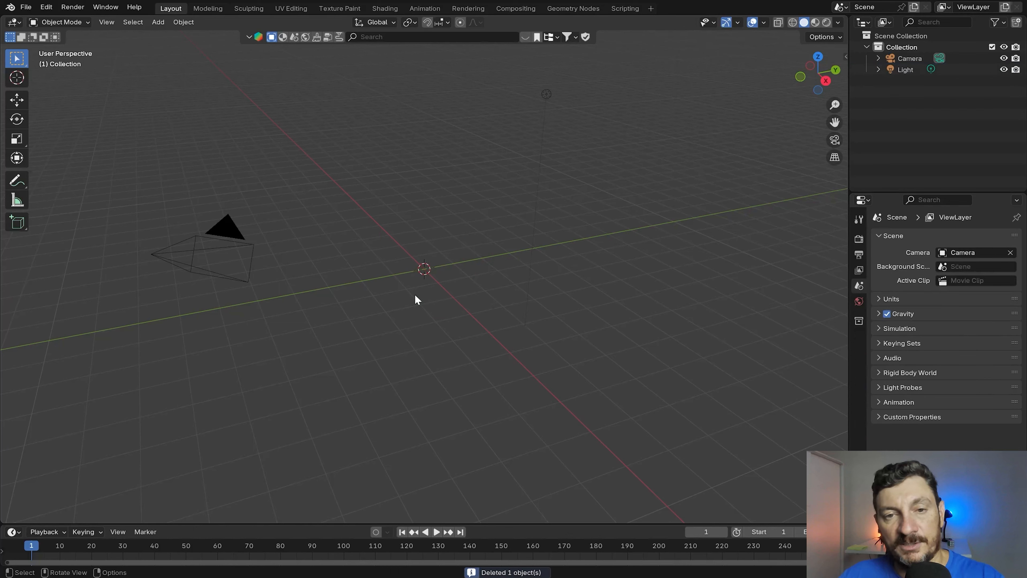
- Add the VFX Motion Tracking workspace to the Blender project
{"action": "left_click", "coordinate": [651, 9]}
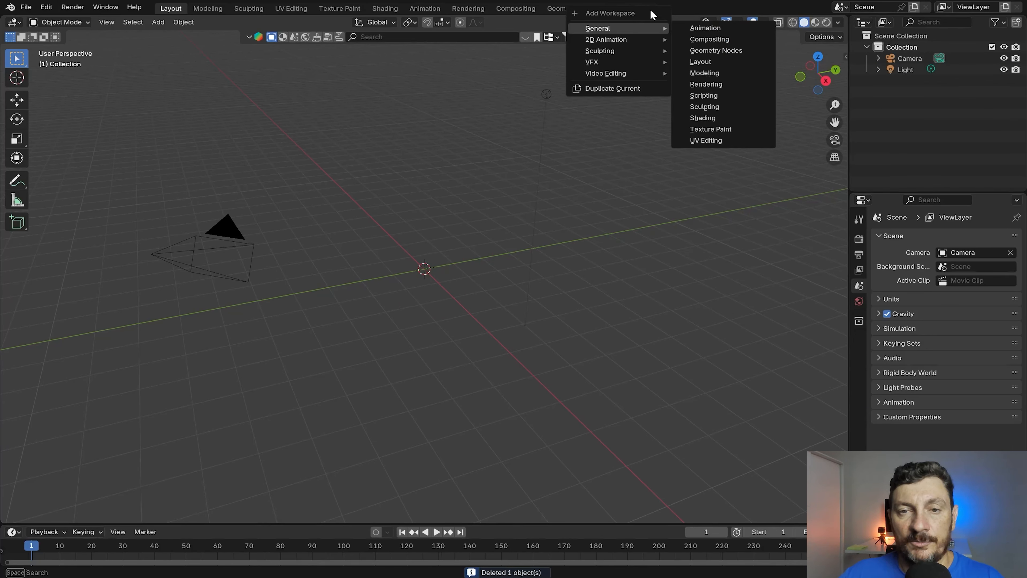
{"action": "mouse_move", "coordinate": [603, 62]}
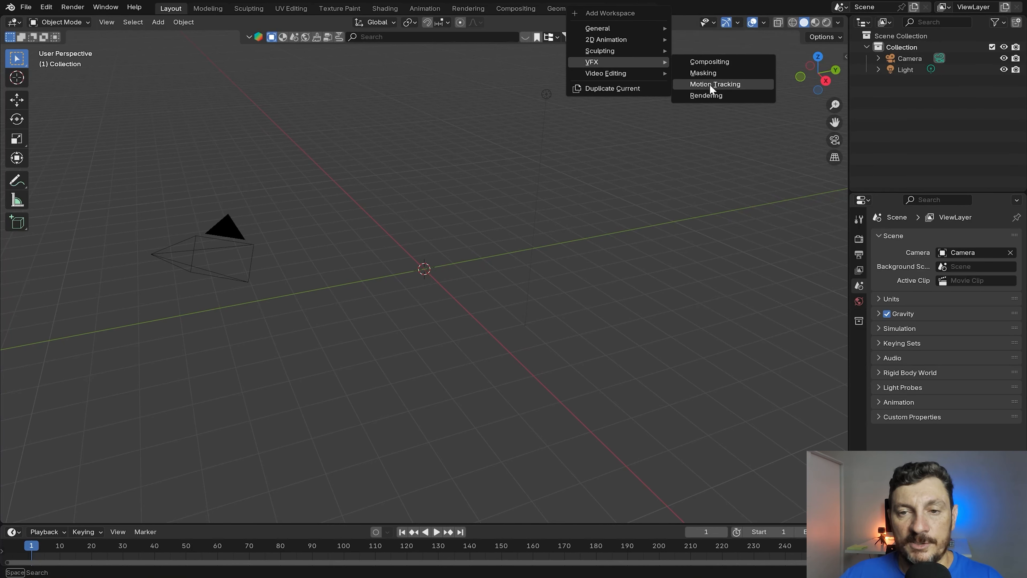
{"action": "left_click", "coordinate": [721, 85]}
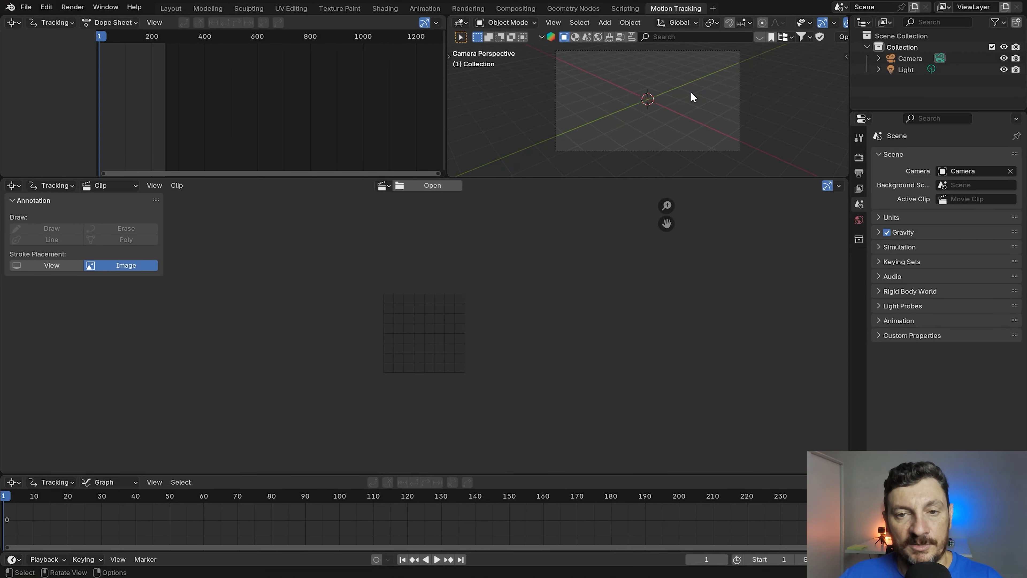
- Load the image sequence starting at IMG_UFRN_00000.png from the SEQ_UFRN folder as the tracking clip
{"action": "left_click", "coordinate": [428, 187]}
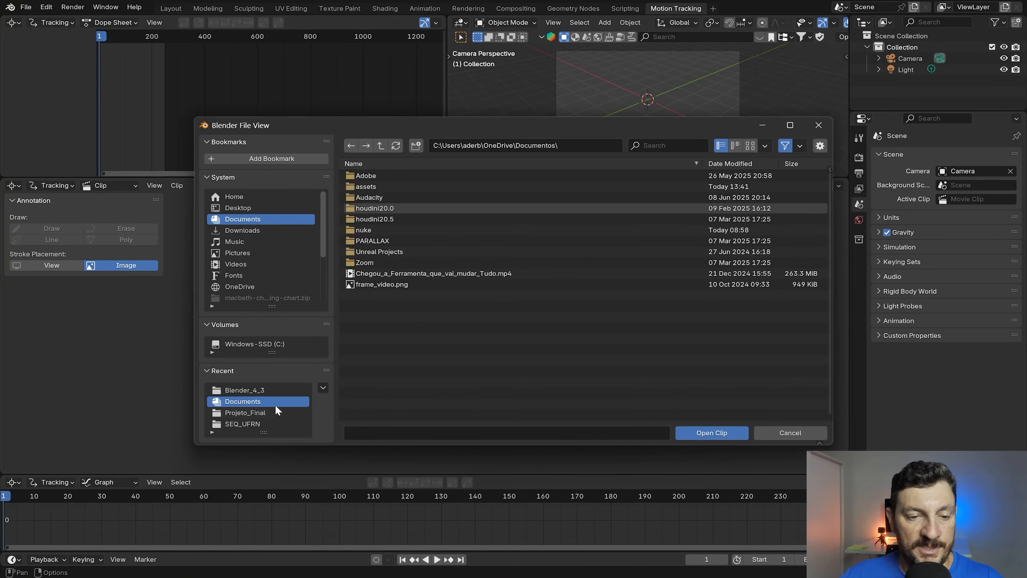
{"action": "left_click", "coordinate": [267, 423]}
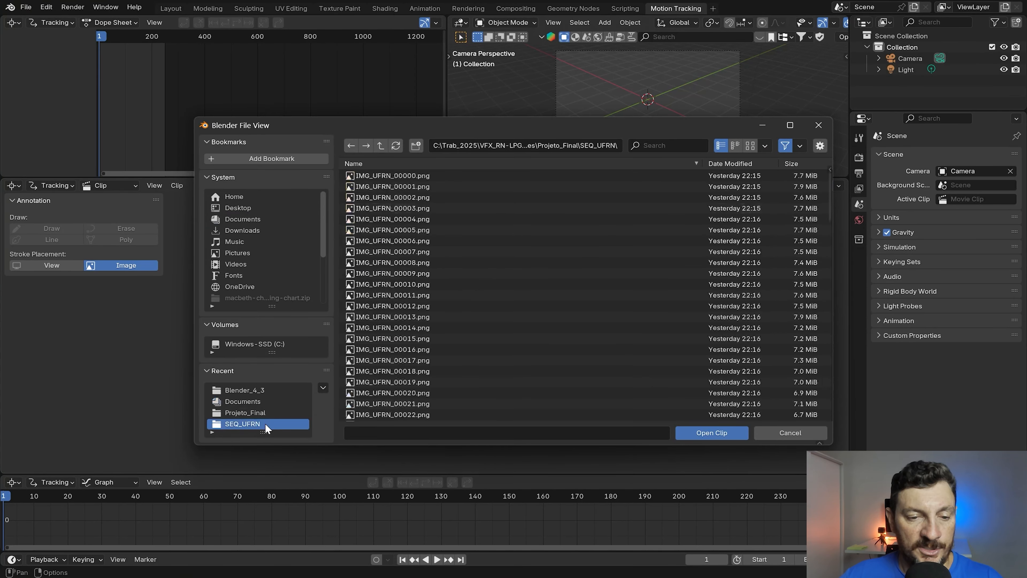
{"action": "left_click", "coordinate": [393, 176]}
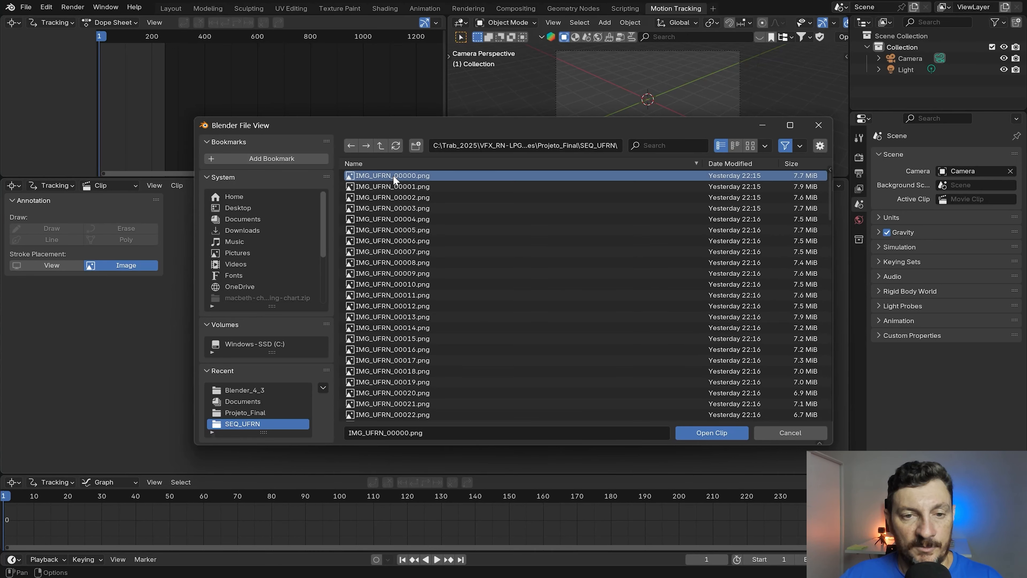
{"action": "left_click", "coordinate": [696, 433]}
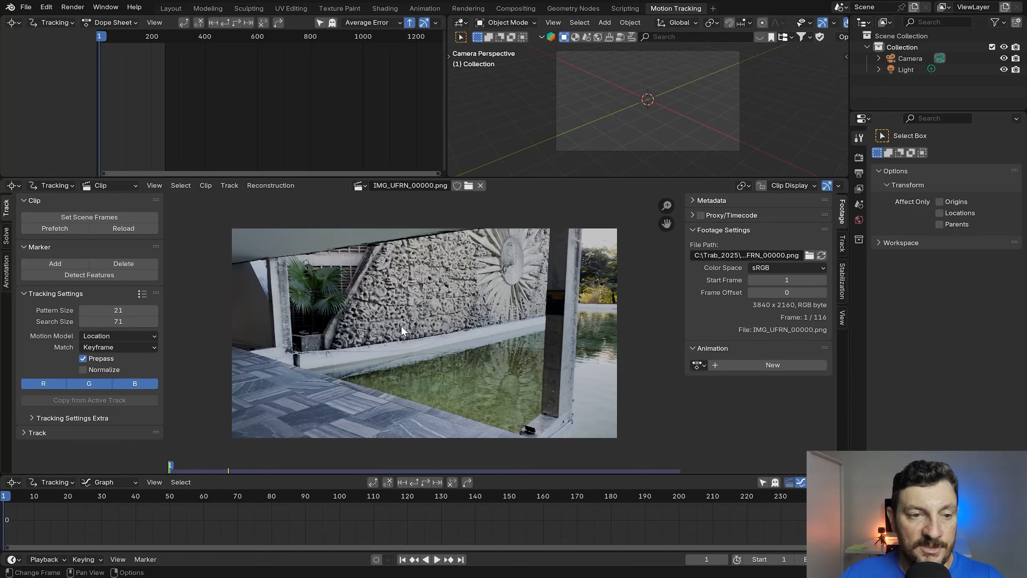
- Match the scene frame range to the clip and prefetch its frames into memory
{"action": "left_click", "coordinate": [70, 216]}
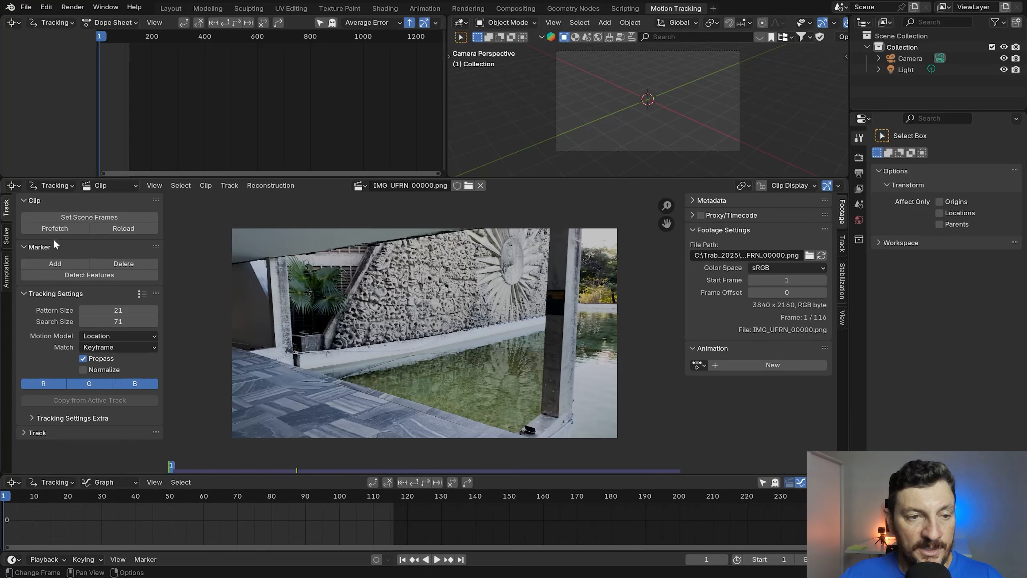
{"action": "left_click", "coordinate": [60, 228]}
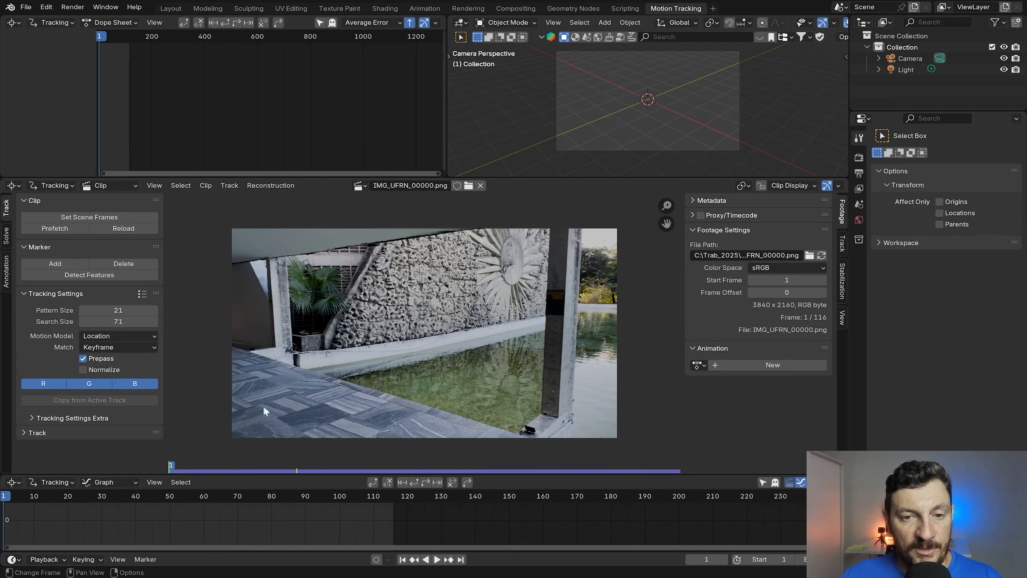
- Play back the cached footage and move the playhead to frame 79
{"action": "key", "text": "space"}
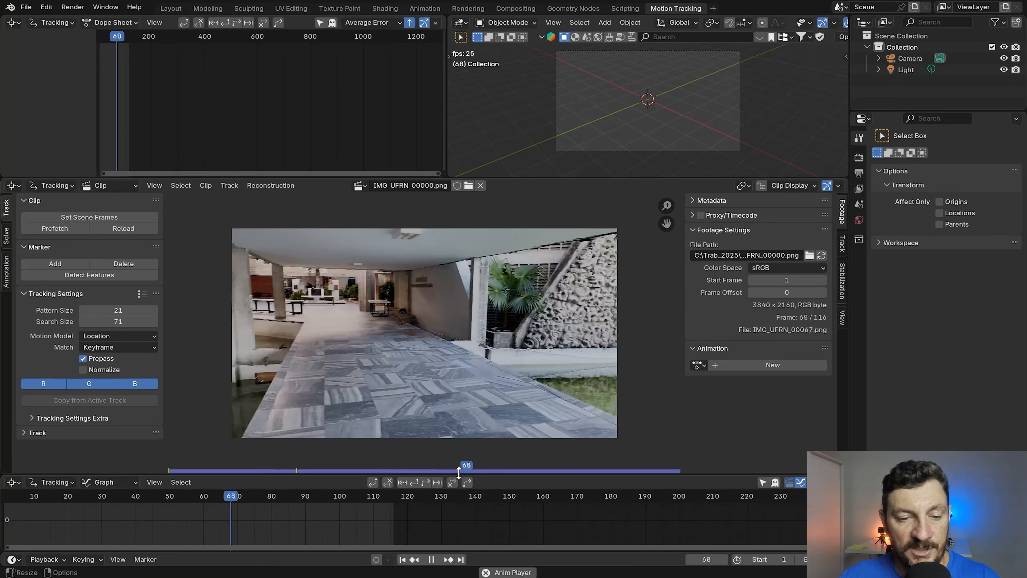
{"action": "key", "text": "space"}
{"action": "left_click_drag", "start_coordinate": [339, 500], "coordinate": [225, 498]}
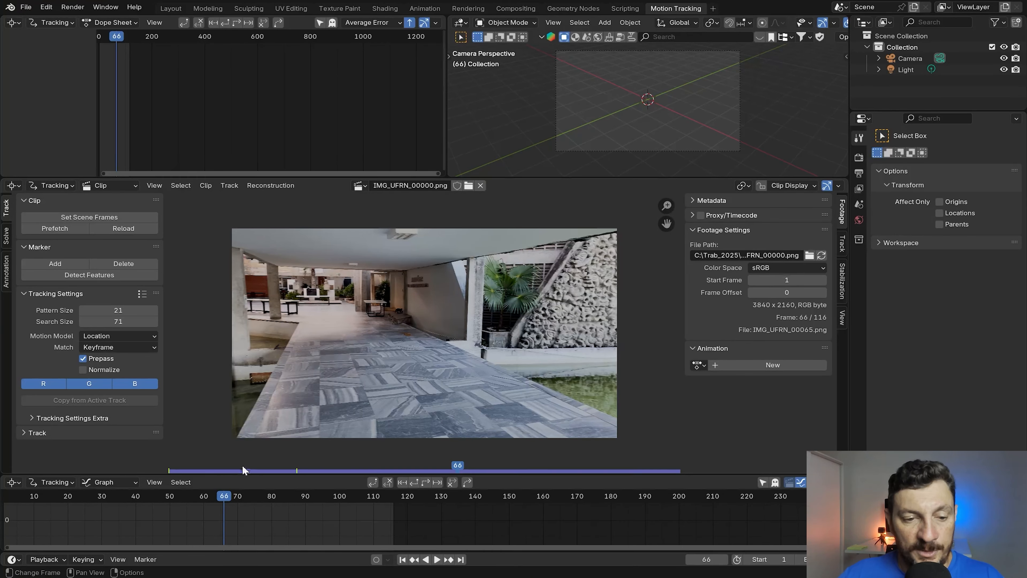
{"action": "left_click_drag", "start_coordinate": [224, 498], "coordinate": [268, 492]}
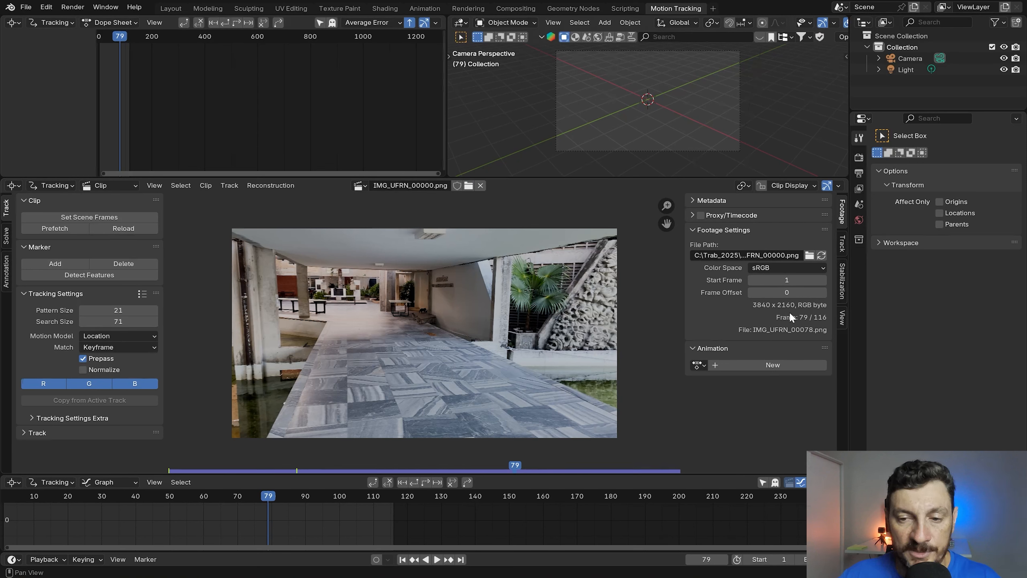
- Set the tracking Pattern Size to 40 and Search Size to 150
{"action": "left_click", "coordinate": [118, 311]}
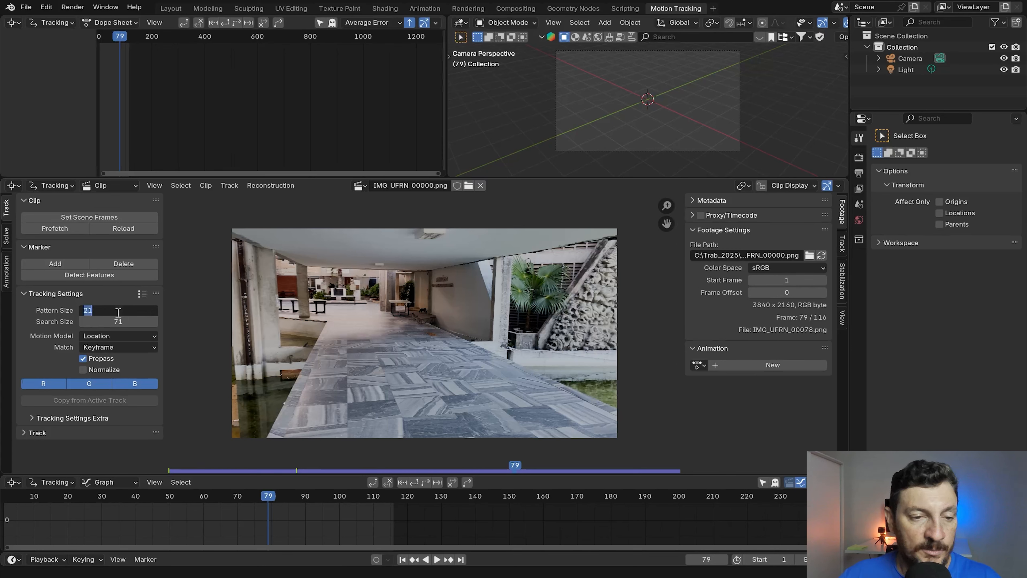
{"action": "type", "text": "40"}
{"action": "key", "text": "Return"}
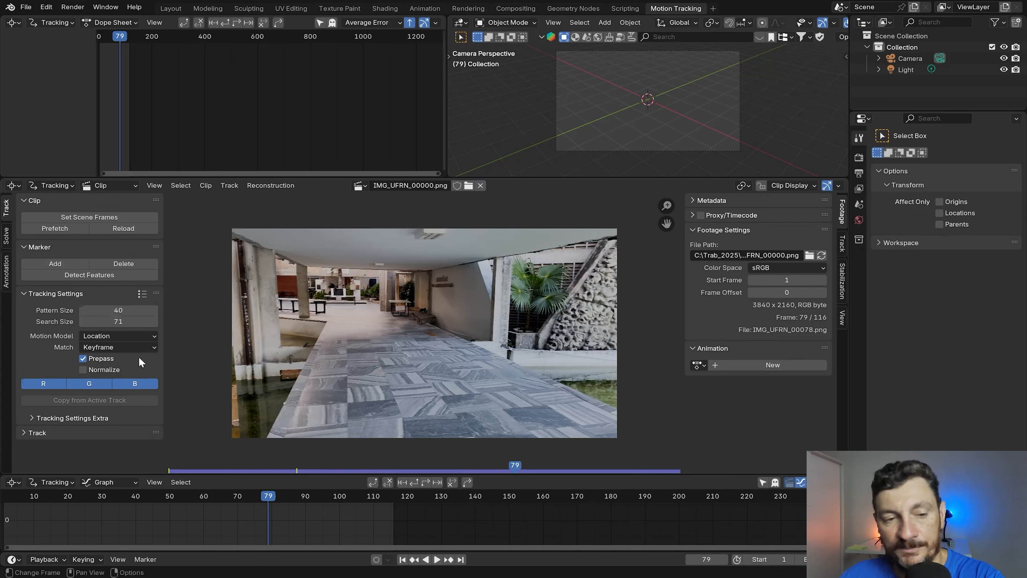
{"action": "left_click", "coordinate": [122, 322]}
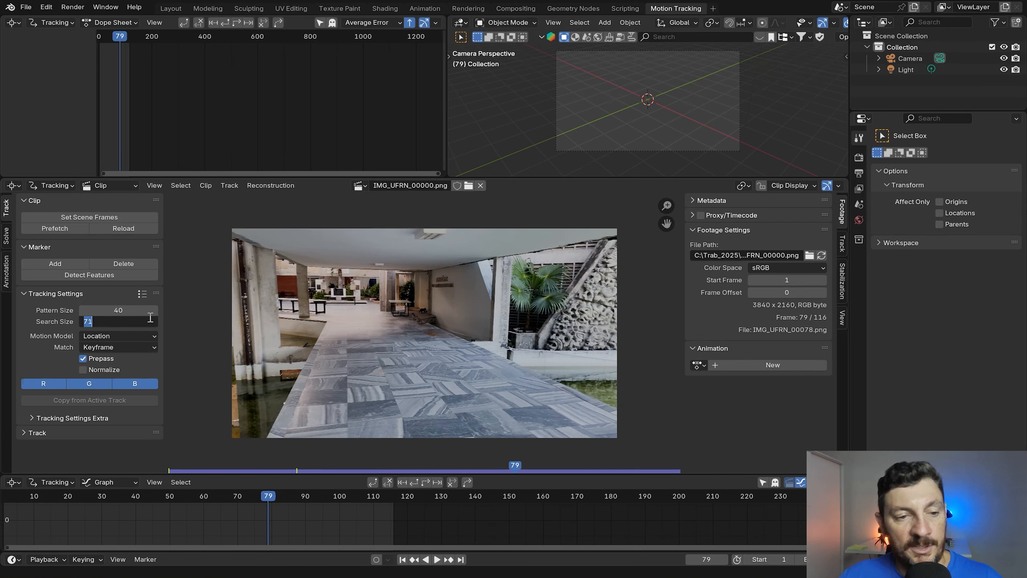
{"action": "type", "text": "150"}
{"action": "key", "text": "Return"}
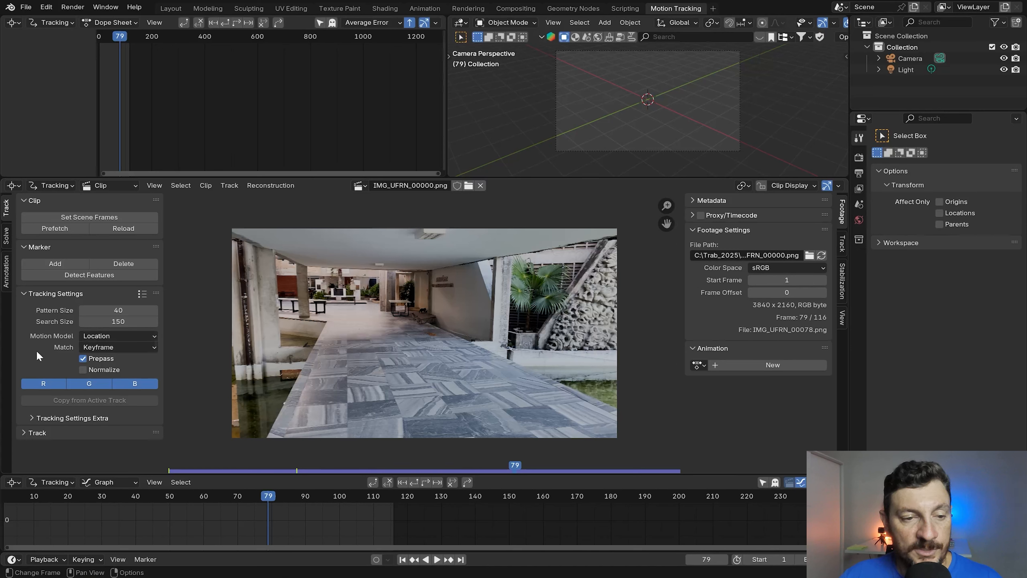
- Enable Normalize and set the Motion Model to Location, Rotation & Scale
{"action": "left_click", "coordinate": [83, 369]}
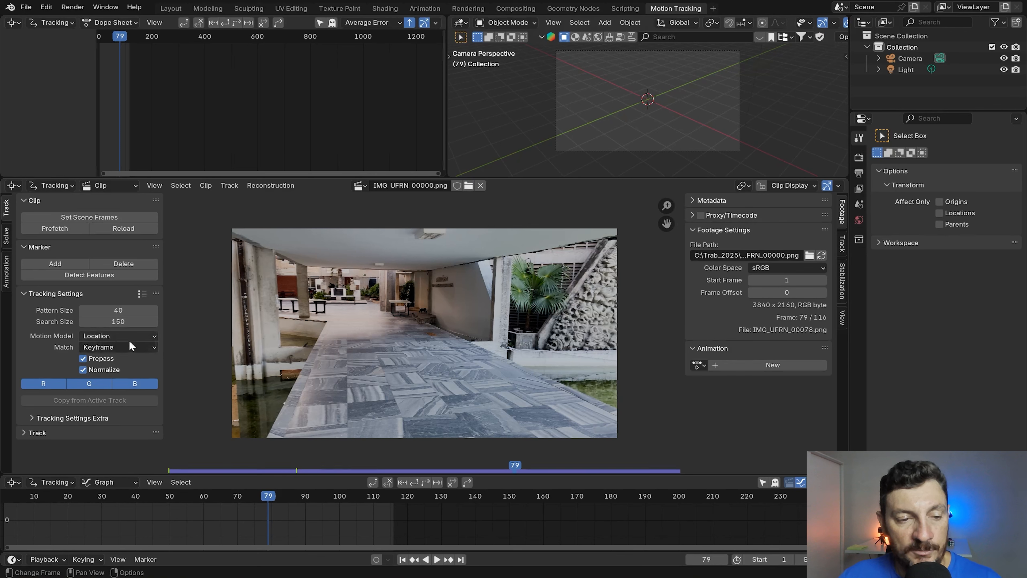
{"action": "left_click", "coordinate": [152, 336]}
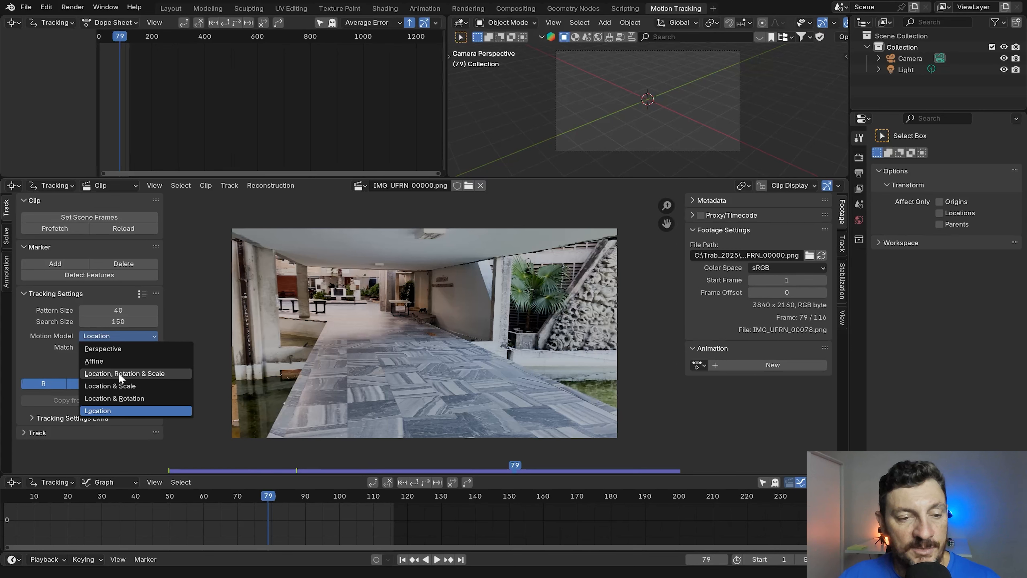
{"action": "left_click", "coordinate": [121, 374]}
{"action": "left_click", "coordinate": [148, 335]}
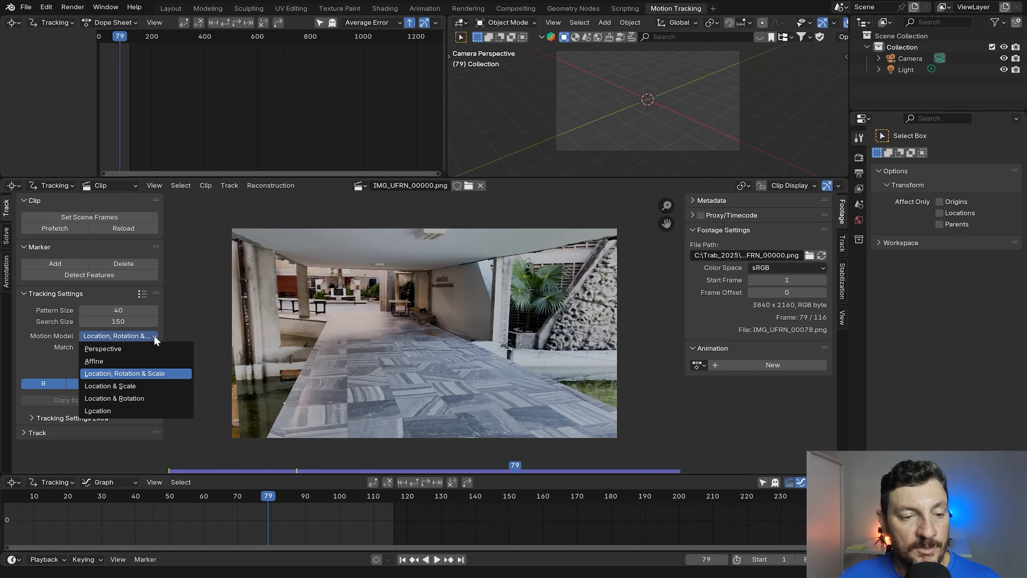
{"action": "left_click", "coordinate": [91, 374]}
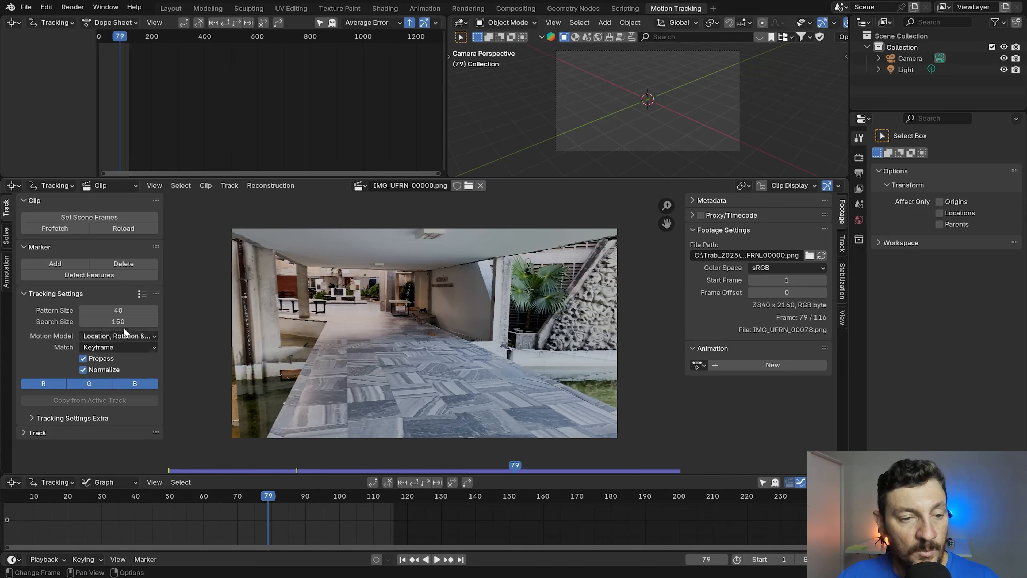
- Apply the Blurry Footage tracking preset and enable Normalize, keeping Match on Previous frame
{"action": "left_click", "coordinate": [143, 296]}
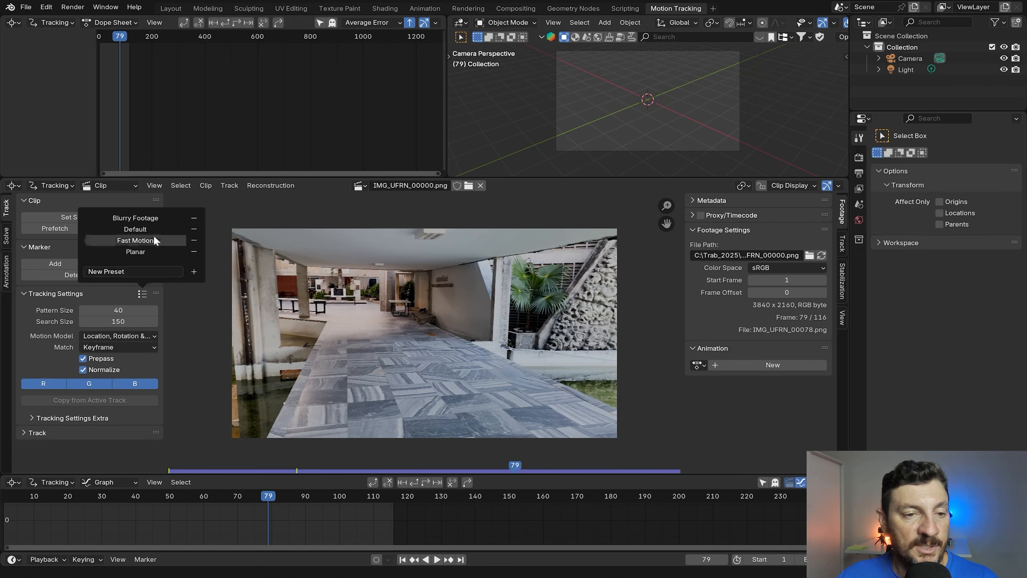
{"action": "left_click", "coordinate": [152, 221]}
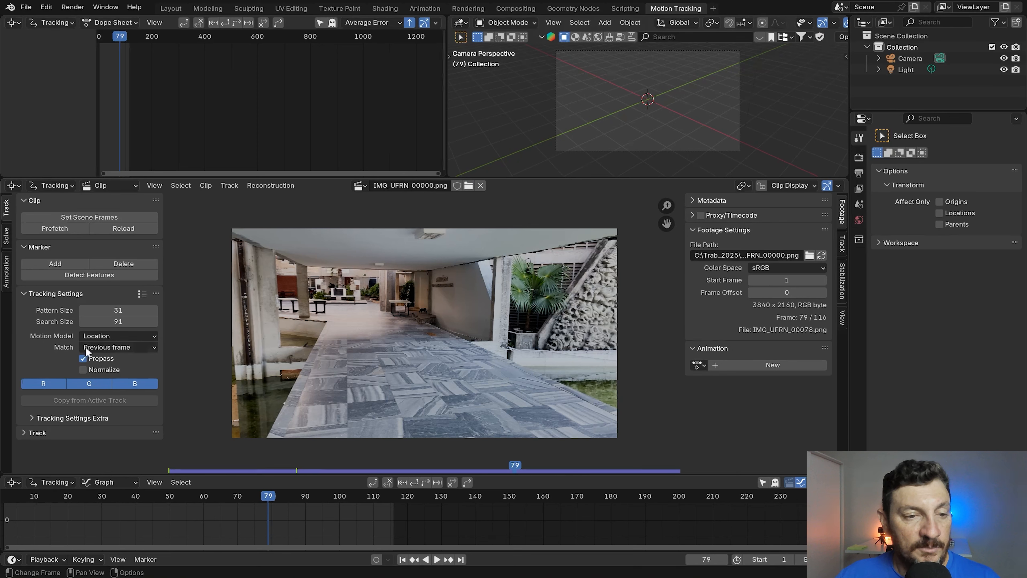
{"action": "left_click", "coordinate": [84, 370]}
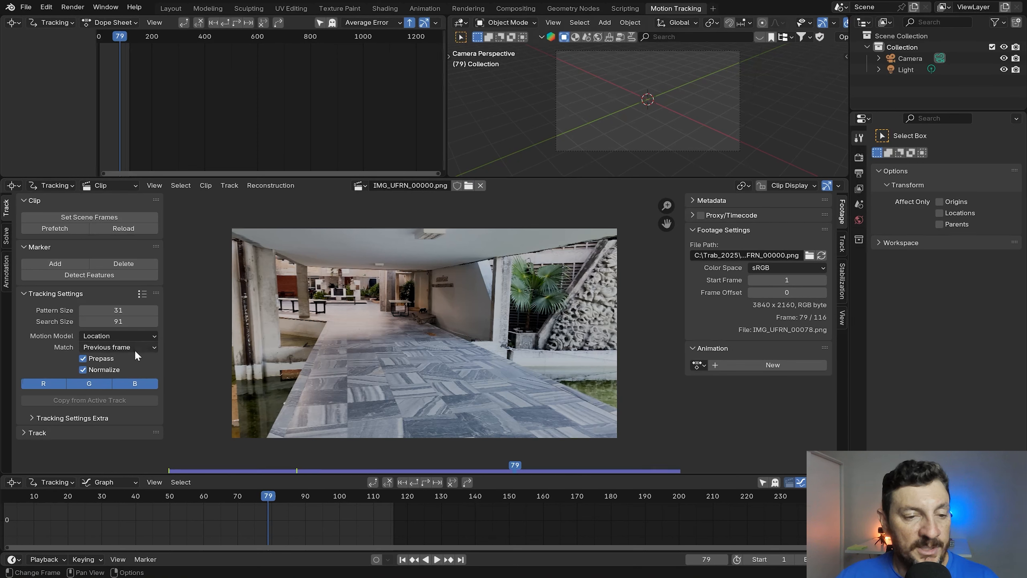
{"action": "left_click", "coordinate": [116, 348]}
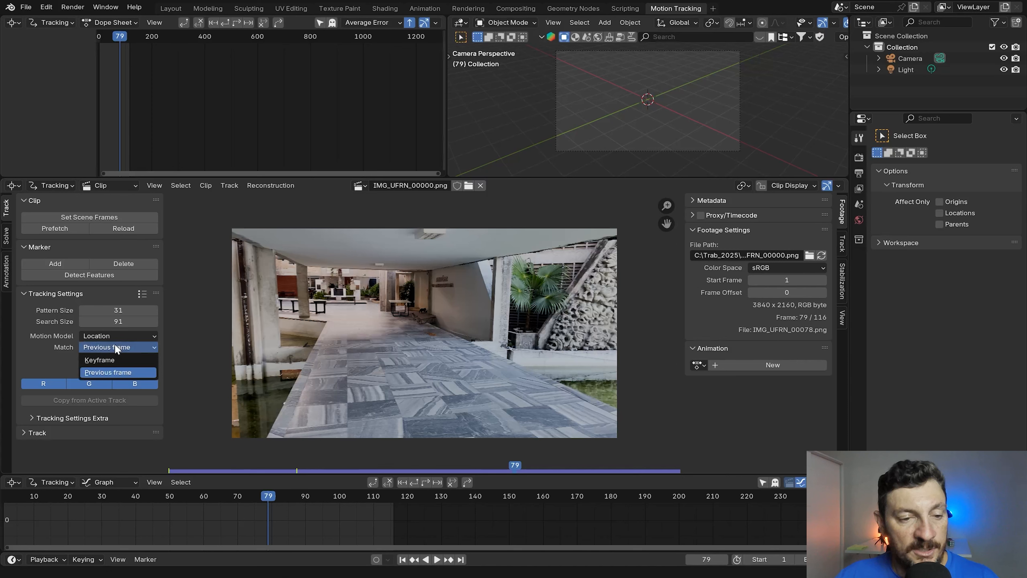
{"action": "left_click", "coordinate": [101, 372]}
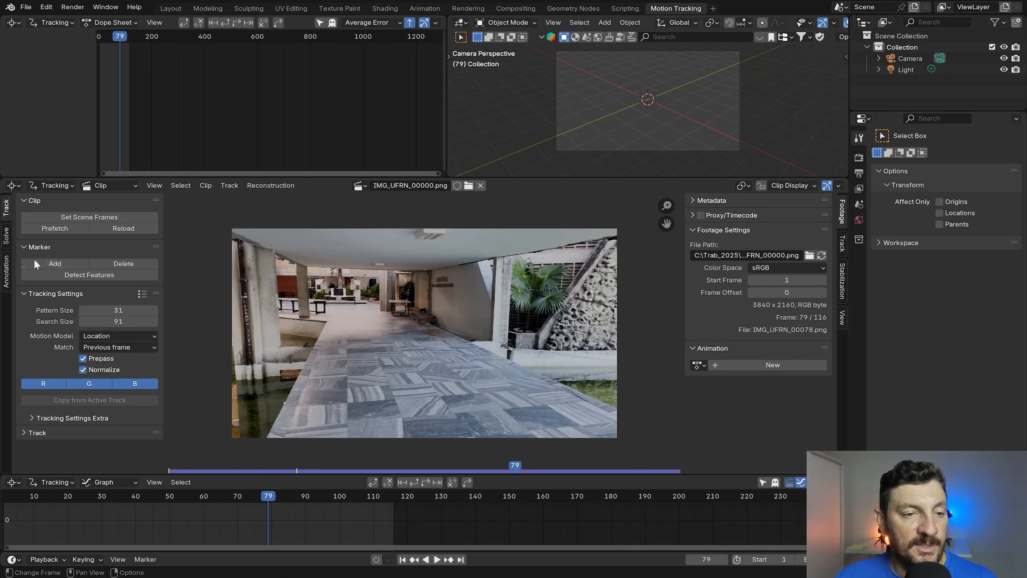
- Detect features on frame 79 and inspect the generated markers around the walkway and walls
{"action": "left_click", "coordinate": [80, 275]}
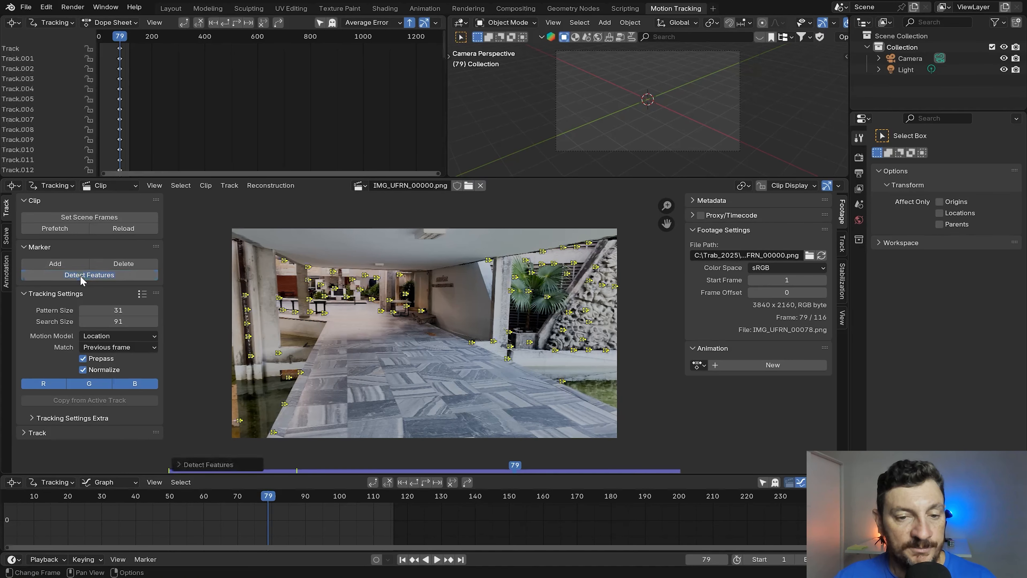
{"action": "scroll", "coordinate": [397, 327], "scroll_direction": "up", "scroll_amount": 3}
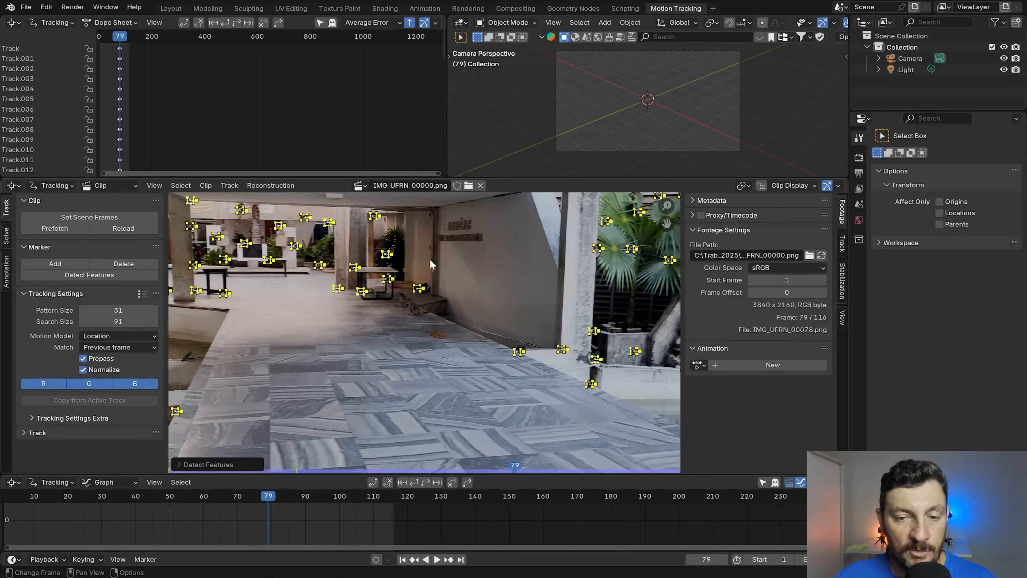
{"action": "scroll", "coordinate": [563, 375], "scroll_direction": "up", "scroll_amount": 2}
{"action": "scroll", "coordinate": [563, 375], "scroll_direction": "up", "scroll_amount": 1}
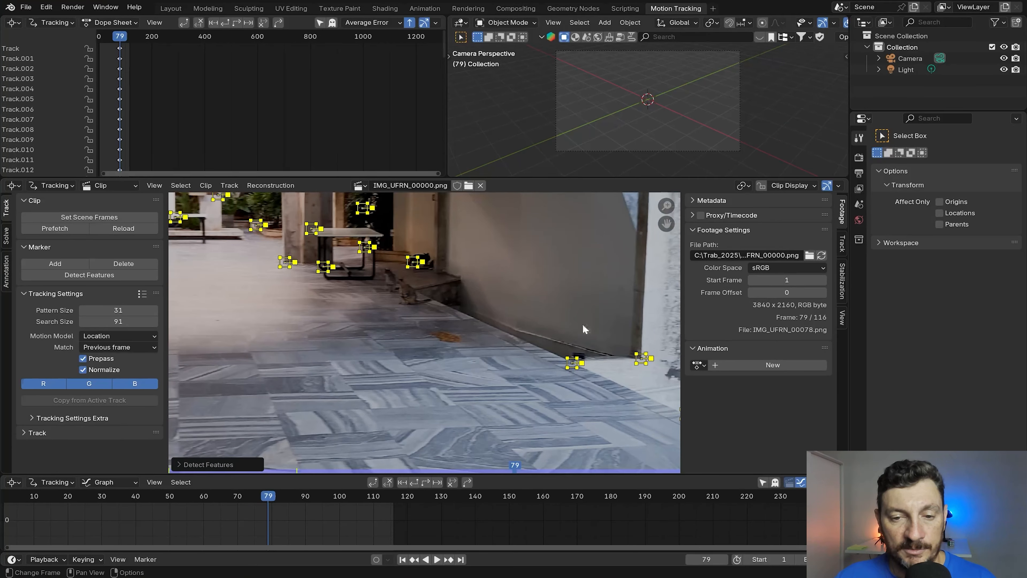
{"action": "scroll", "coordinate": [473, 376], "scroll_direction": "down", "scroll_amount": 3}
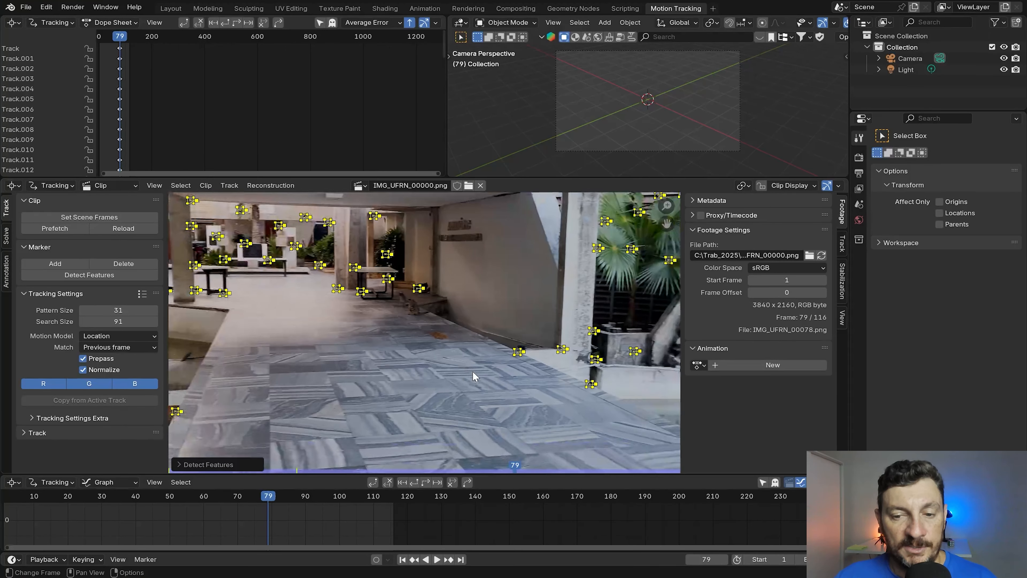
{"action": "scroll", "coordinate": [448, 351], "scroll_direction": "up", "scroll_amount": 1}
{"action": "scroll", "coordinate": [548, 376], "scroll_direction": "up", "scroll_amount": 1}
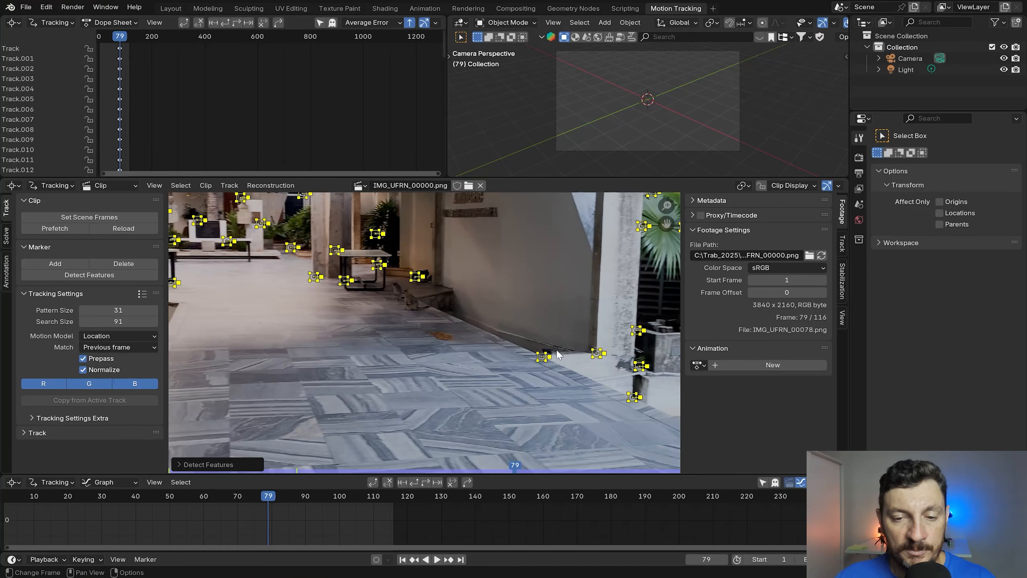
{"action": "scroll", "coordinate": [552, 368], "scroll_direction": "down", "scroll_amount": 2}
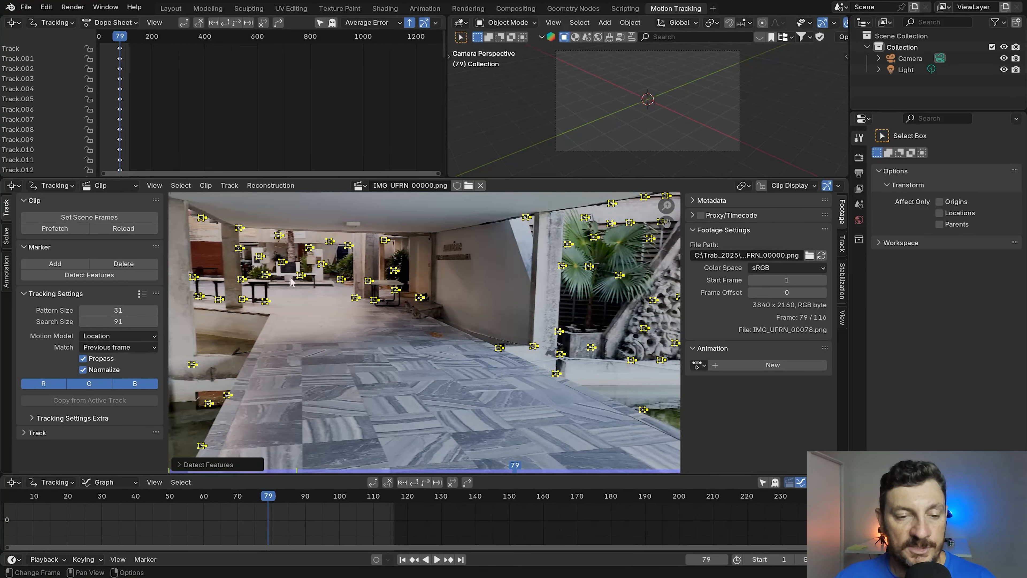
- Select all detected markers and scale them up by a factor of about 2.3
{"action": "left_click", "coordinate": [181, 185]}
{"action": "left_click", "coordinate": [188, 197]}
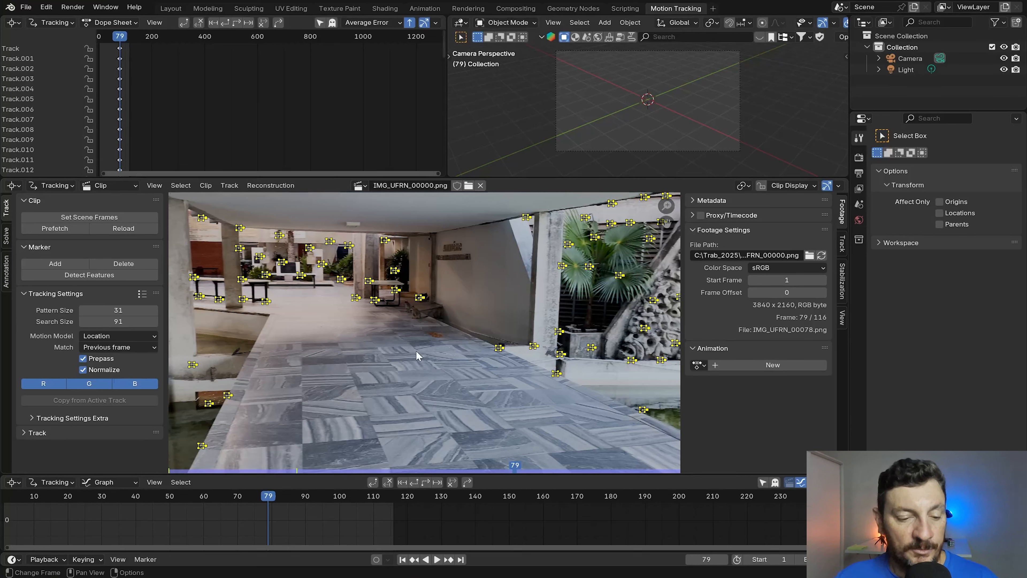
{"action": "key", "text": "s"}
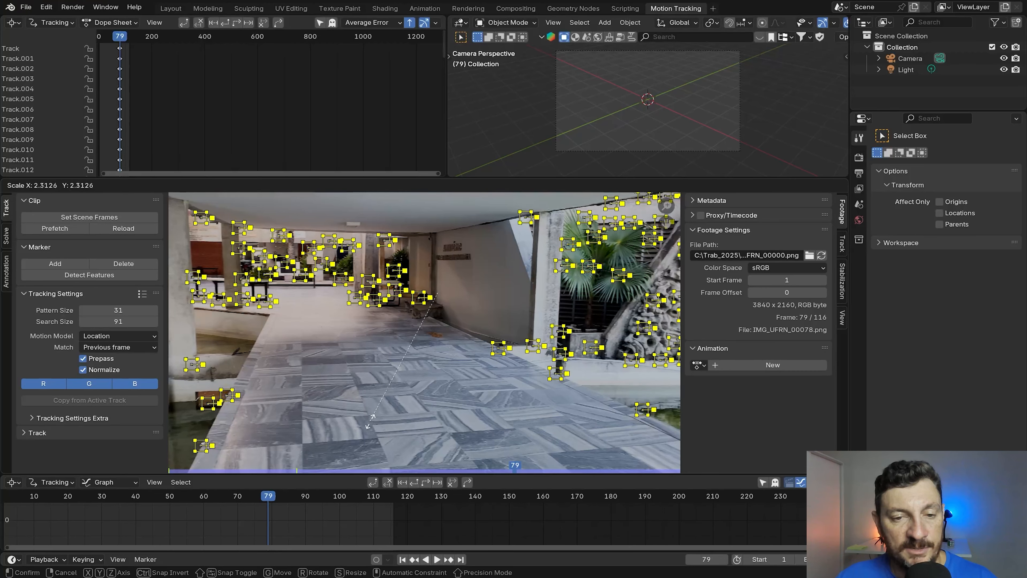
{"action": "left_click", "coordinate": [362, 431]}
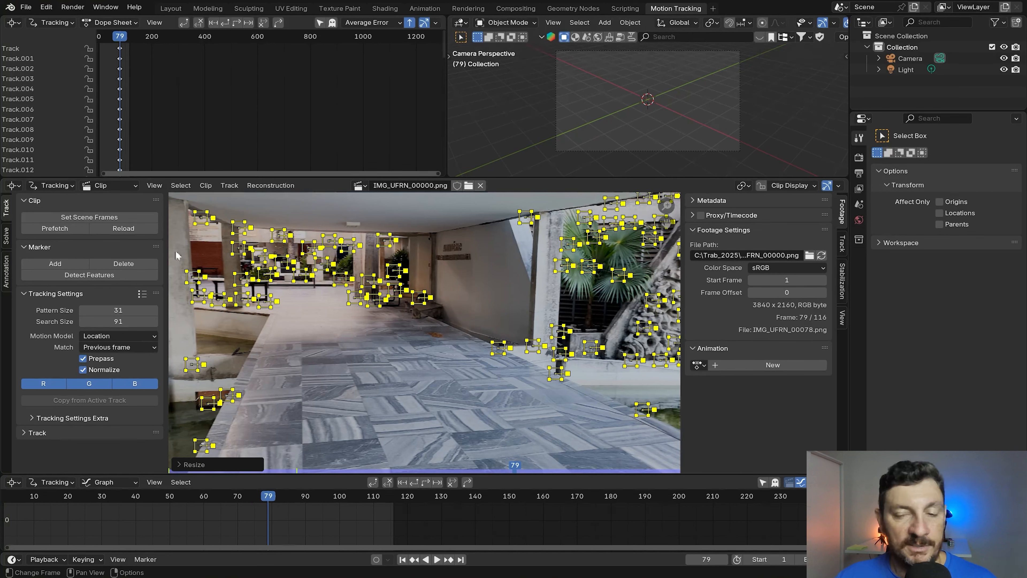
{"action": "left_click", "coordinate": [842, 244]}
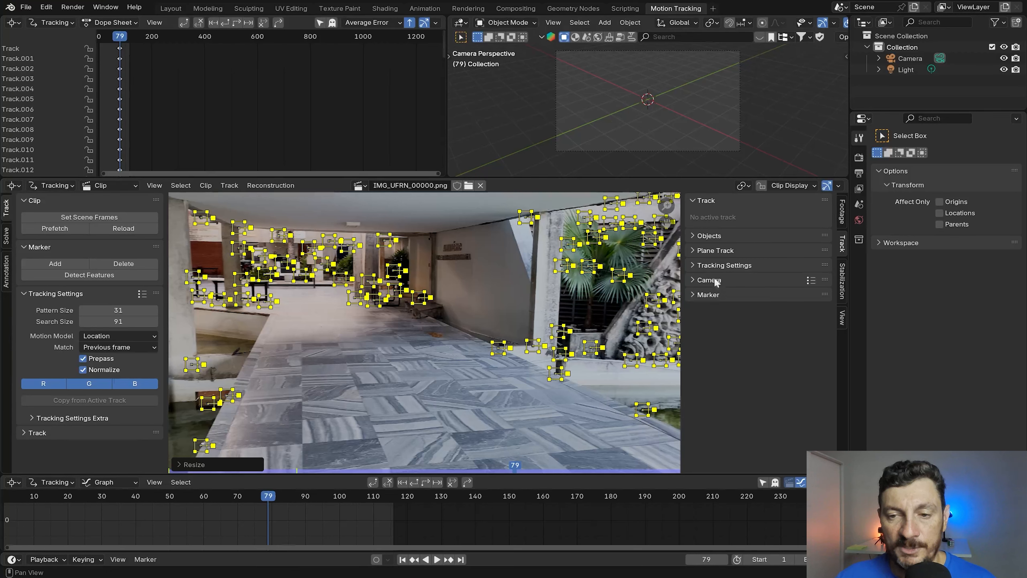
{"action": "left_click", "coordinate": [842, 283]}
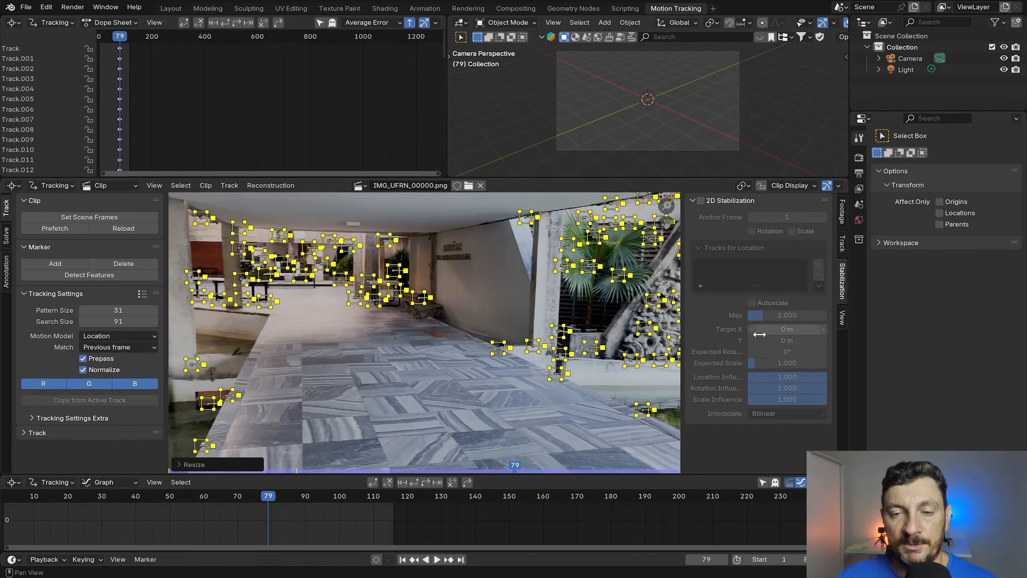
{"action": "left_click", "coordinate": [842, 215]}
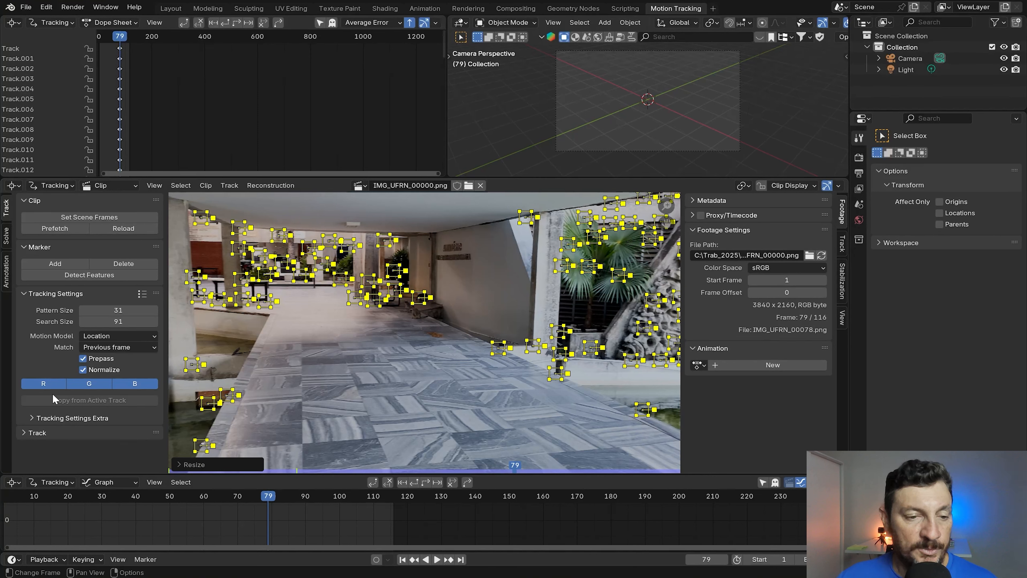
- Track all markers forward from frame 79 to the end, return to frame 79 and track them backward to frame 1
{"action": "left_click", "coordinate": [24, 432]}
{"action": "scroll", "coordinate": [34, 437], "scroll_direction": "down", "scroll_amount": 2}
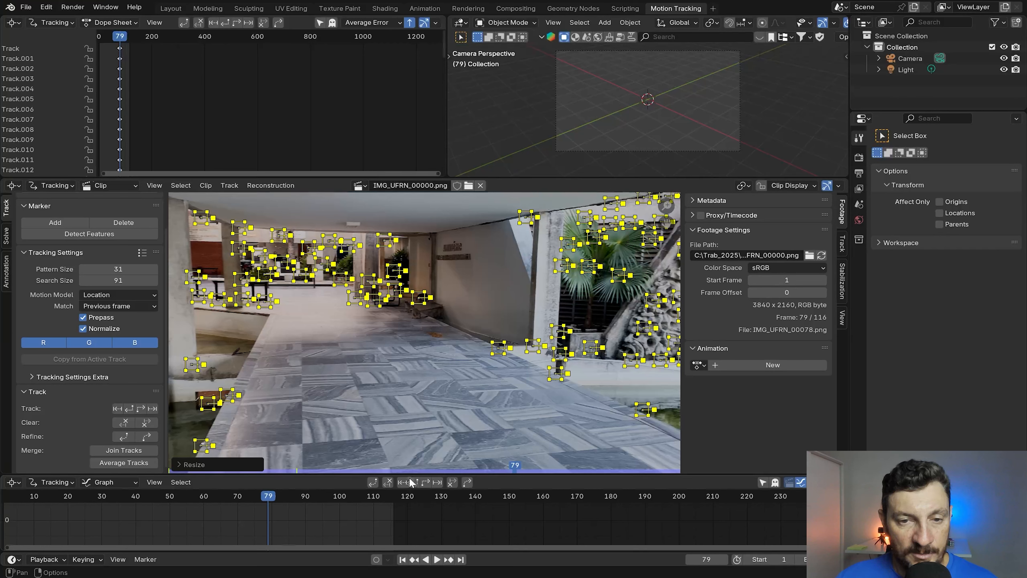
{"action": "left_click", "coordinate": [425, 482]}
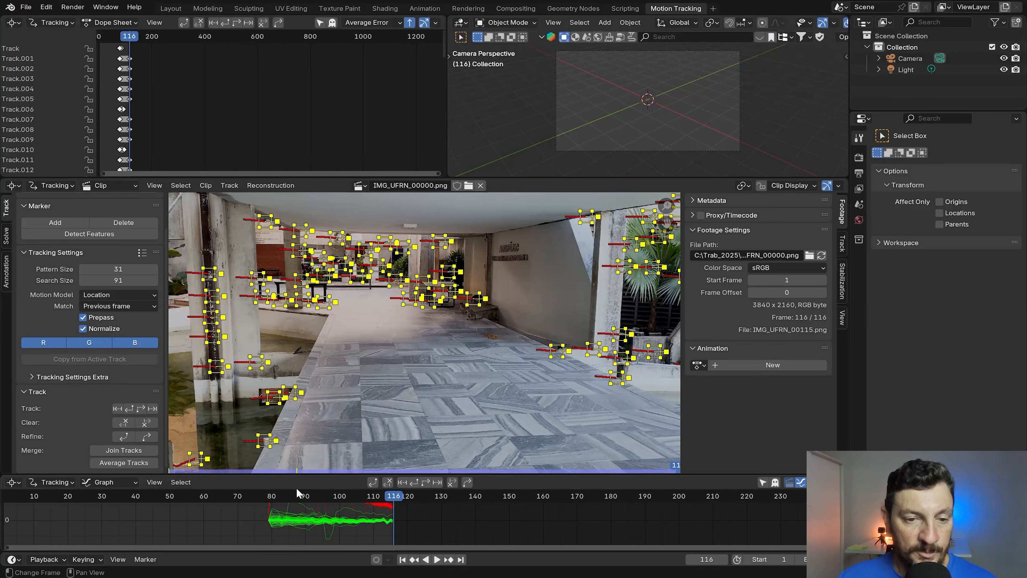
{"action": "left_click_drag", "start_coordinate": [394, 499], "coordinate": [268, 497]}
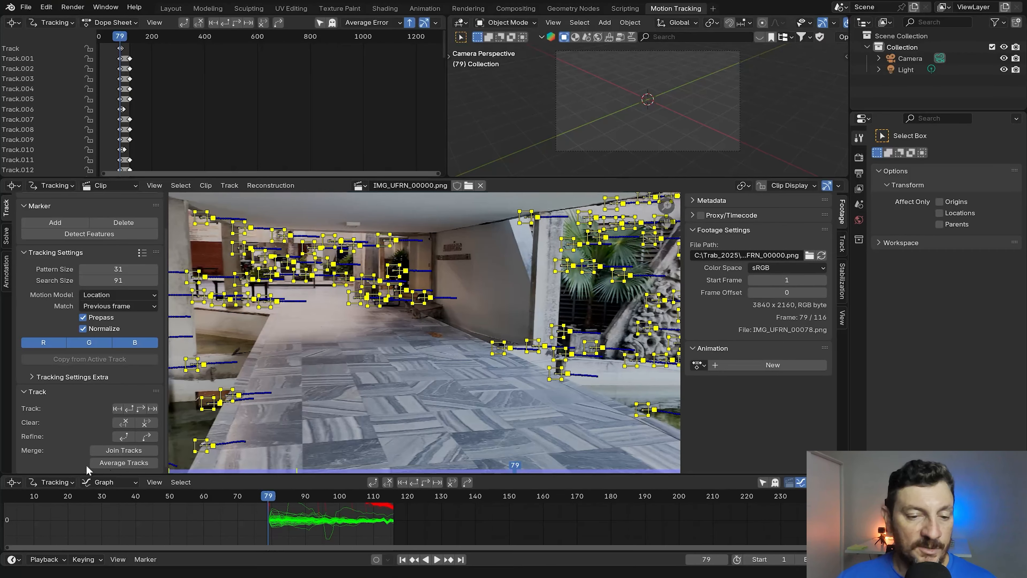
{"action": "left_click", "coordinate": [414, 480]}
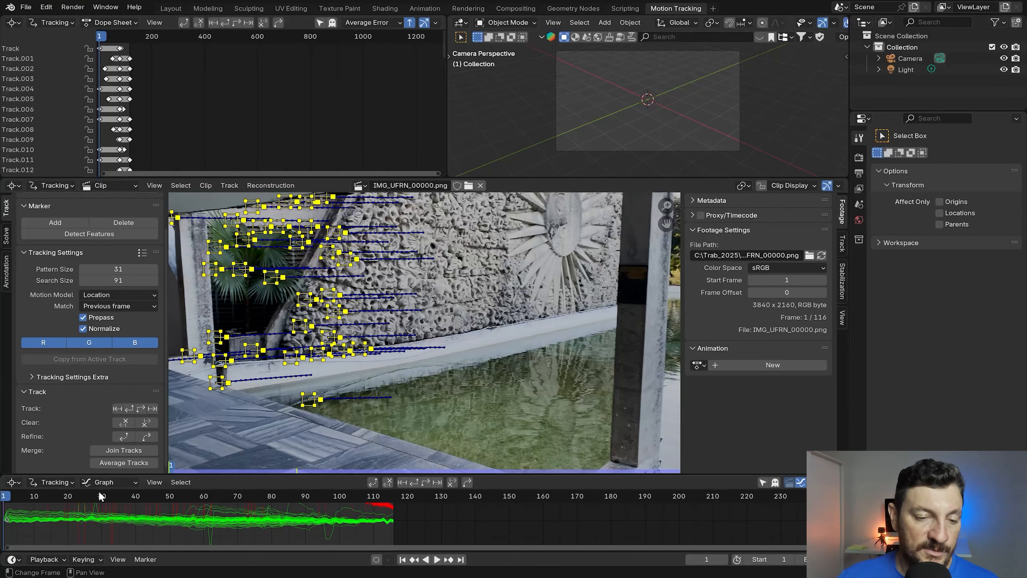
- Enlarge the track curve graph and delete three outlier tracks whose red curves spike around frames 31 to 47
{"action": "left_click_drag", "start_coordinate": [268, 475], "coordinate": [311, 344]}
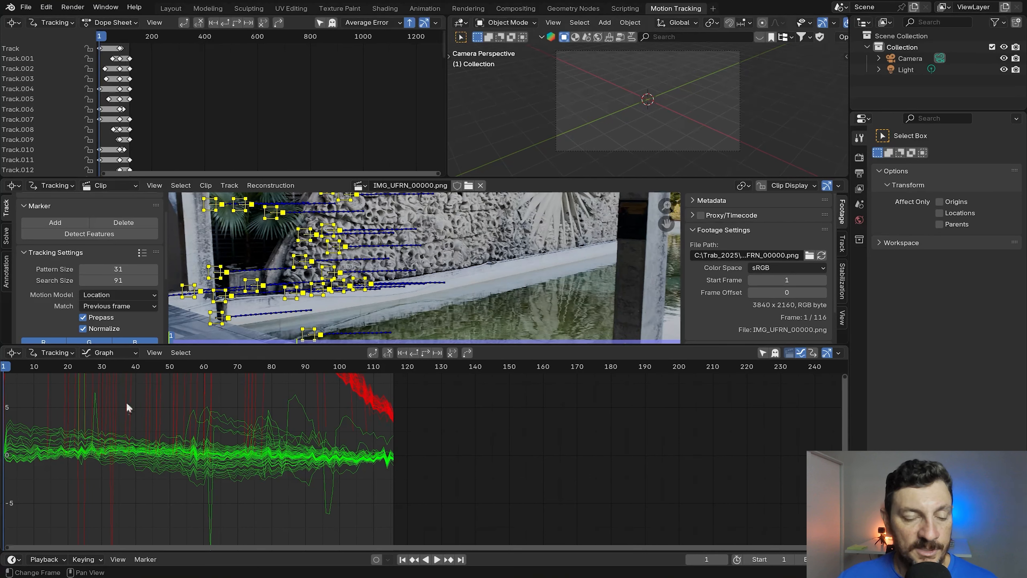
{"action": "left_click", "coordinate": [158, 403]}
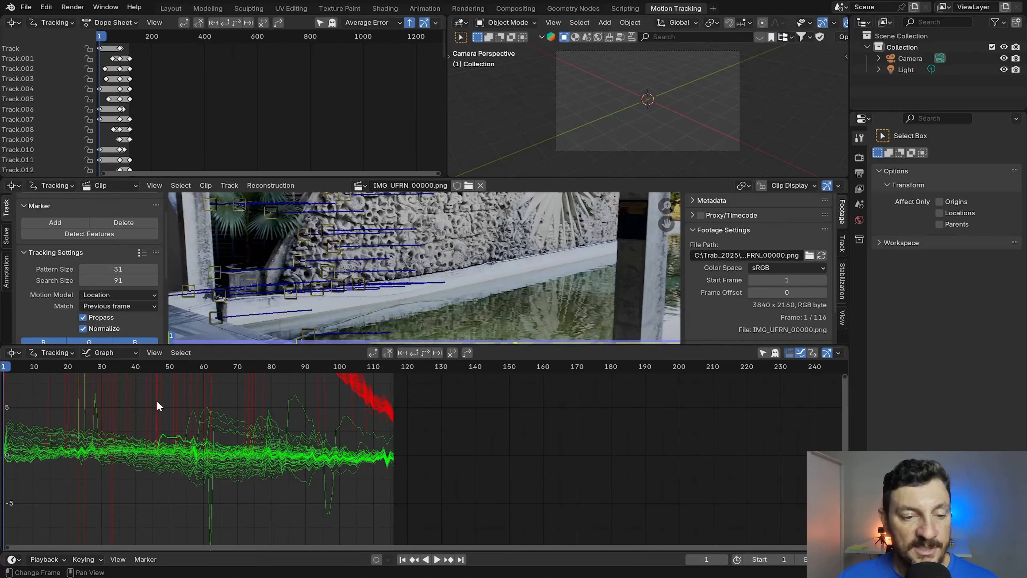
{"action": "key", "text": "x"}
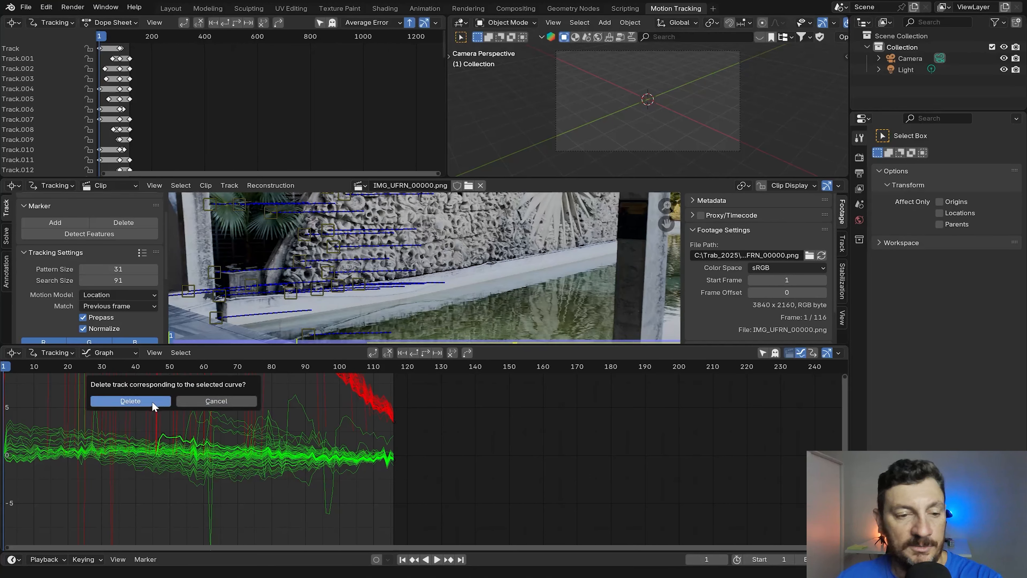
{"action": "left_click", "coordinate": [127, 401]}
{"action": "left_click", "coordinate": [119, 401]}
{"action": "key", "text": "x"}
{"action": "left_click", "coordinate": [119, 401]}
{"action": "left_click", "coordinate": [106, 402]}
{"action": "key", "text": "x"}
{"action": "left_click", "coordinate": [106, 400]}
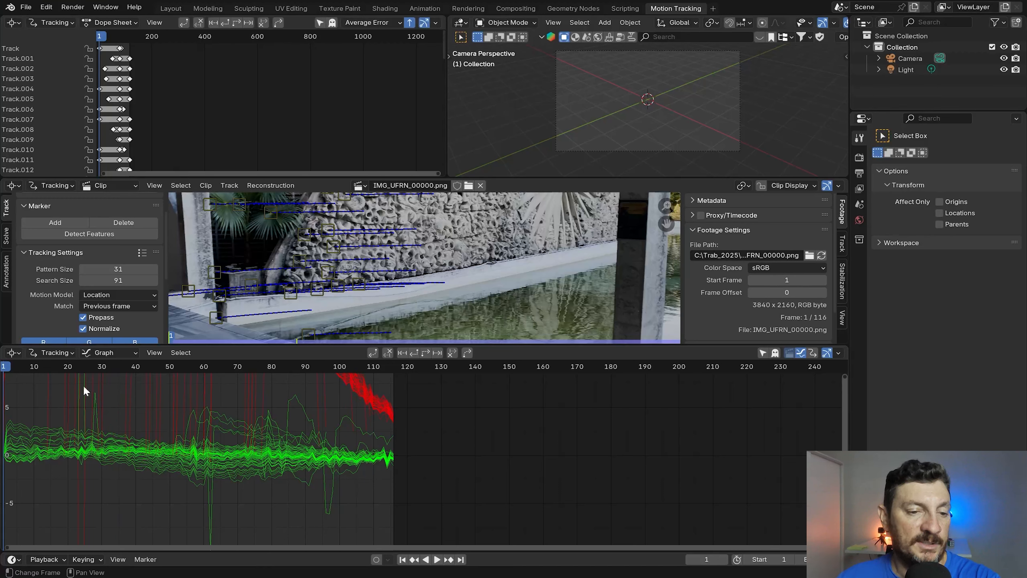
- Delete the two outlier tracks whose curves spike around frames 18 to 20
{"action": "left_click", "coordinate": [69, 390]}
{"action": "key", "text": "x"}
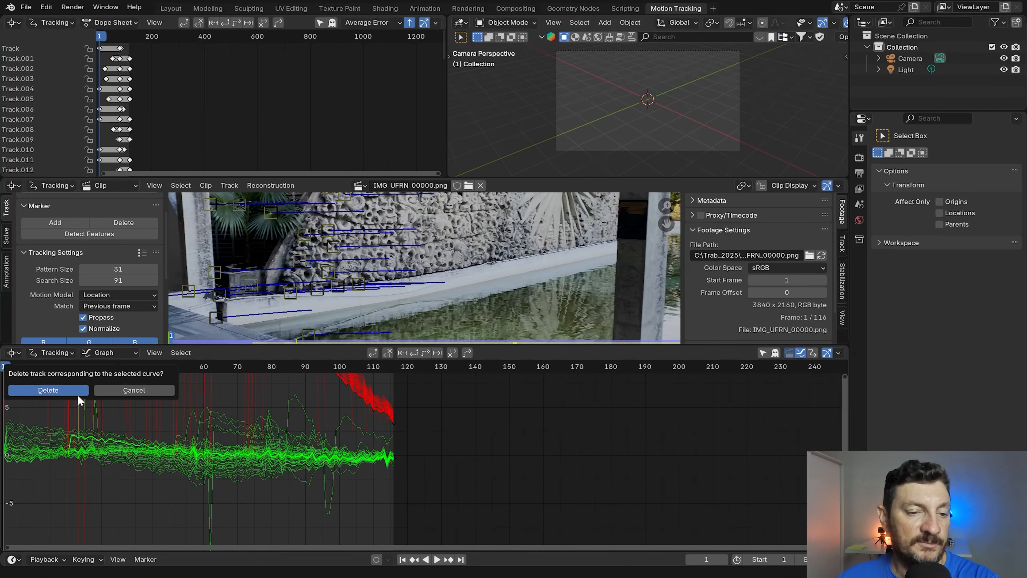
{"action": "left_click", "coordinate": [68, 390]}
{"action": "left_click", "coordinate": [62, 391]}
{"action": "key", "text": "x"}
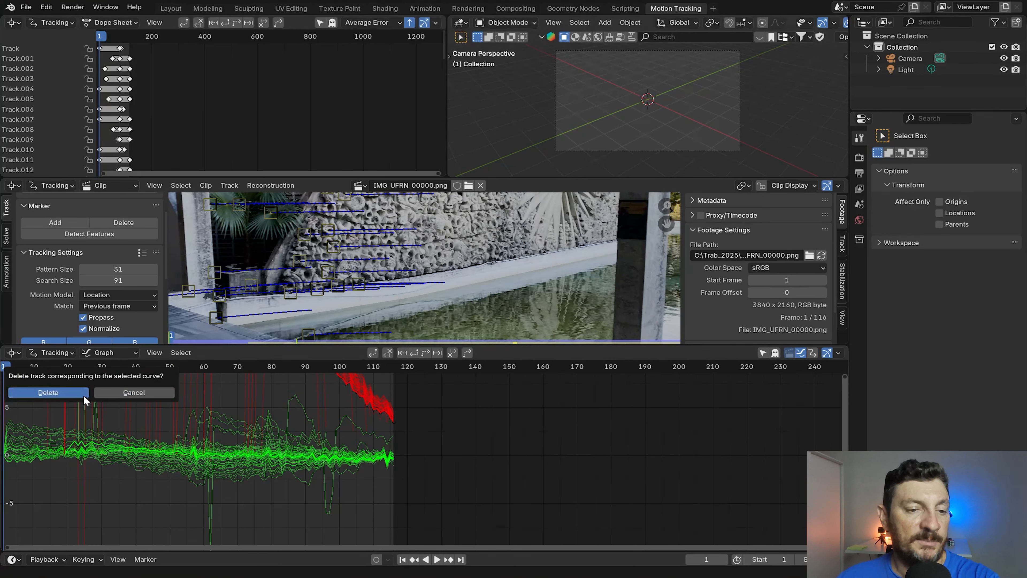
{"action": "left_click", "coordinate": [83, 394]}
- Delete two more outlier tracks whose curves spike around frames 37 and 45
{"action": "left_click", "coordinate": [125, 401]}
{"action": "key", "text": "x"}
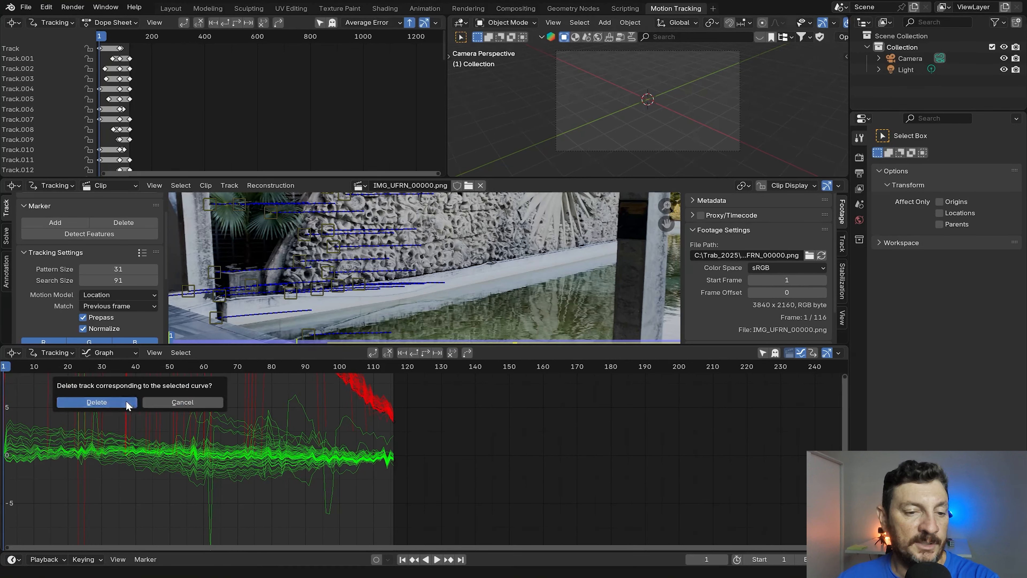
{"action": "left_click", "coordinate": [128, 403]}
{"action": "left_click", "coordinate": [152, 402]}
{"action": "key", "text": "x"}
{"action": "left_click", "coordinate": [154, 402]}
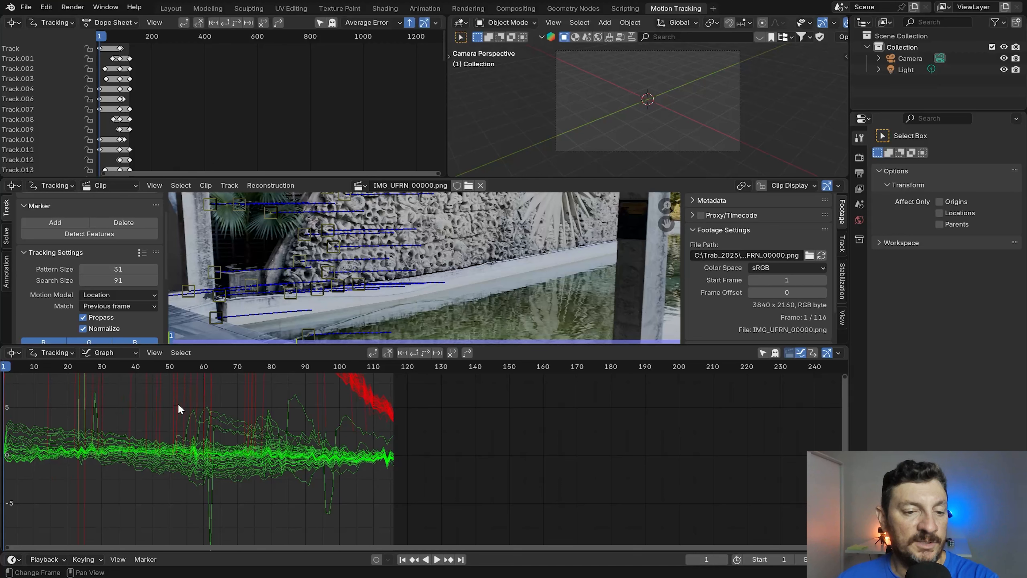
- Delete the outlier tracks whose curves spike between about frames 51 and 75
{"action": "left_click", "coordinate": [179, 400]}
{"action": "key", "text": "x"}
{"action": "left_click", "coordinate": [178, 402]}
{"action": "left_click", "coordinate": [175, 399]}
{"action": "key", "text": "x"}
{"action": "left_click", "coordinate": [175, 398]}
{"action": "left_click", "coordinate": [206, 389]}
{"action": "key", "text": "x"}
{"action": "left_click", "coordinate": [199, 389]}
{"action": "left_click", "coordinate": [247, 392]}
{"action": "key", "text": "x"}
{"action": "key", "text": "x"}
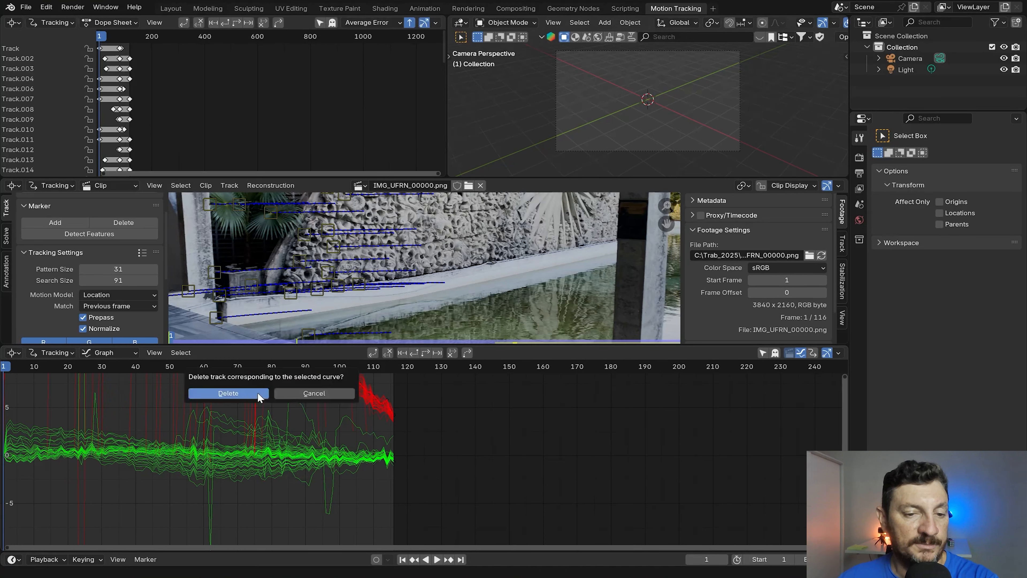
{"action": "left_click", "coordinate": [253, 392]}
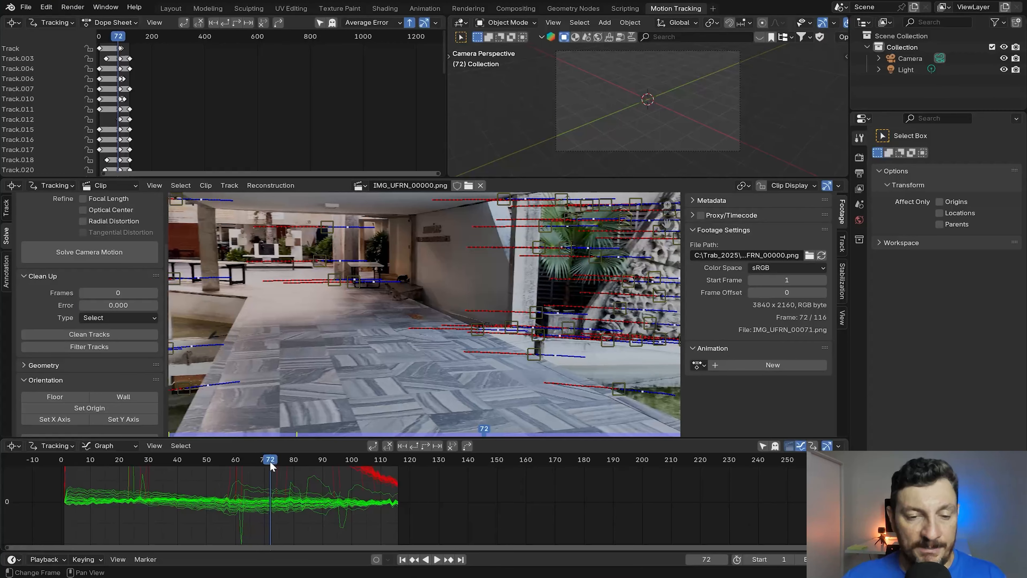
- Go to frame 73 and detect new feature markers across the courtyard image
{"action": "left_click", "coordinate": [272, 461]}
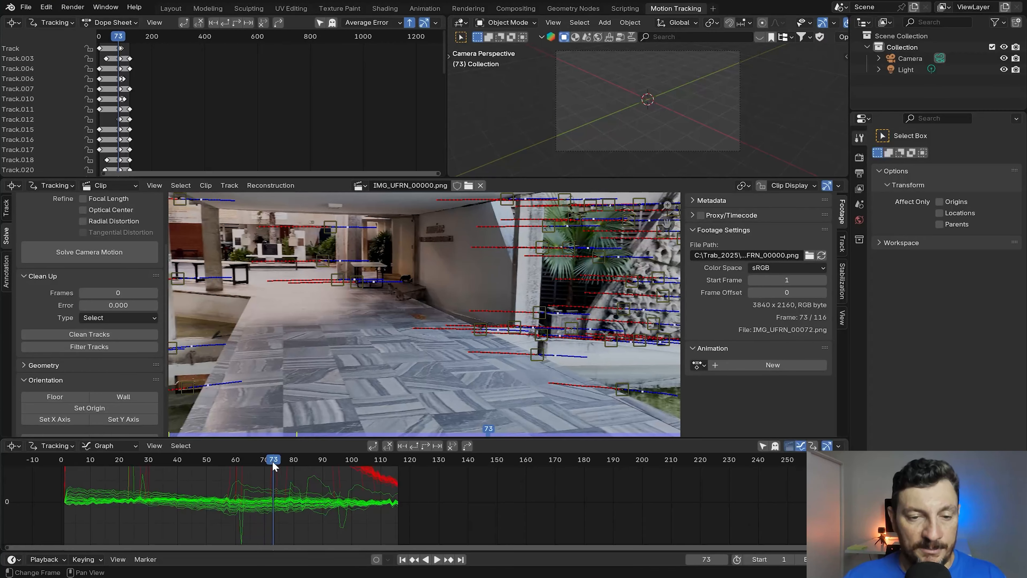
{"action": "scroll", "coordinate": [408, 374], "scroll_direction": "down", "scroll_amount": 3}
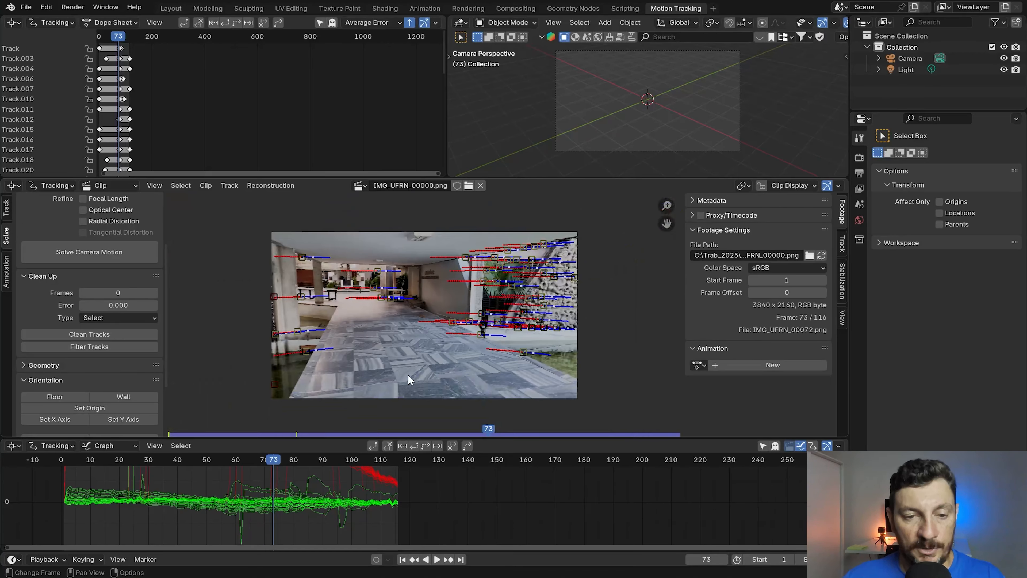
{"action": "scroll", "coordinate": [408, 375], "scroll_direction": "up", "scroll_amount": 2}
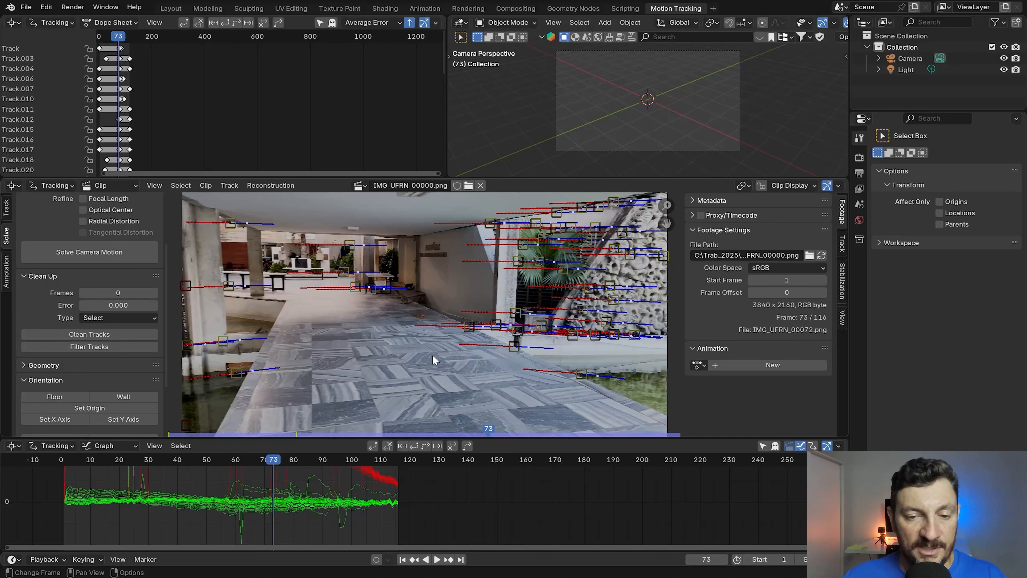
{"action": "left_click", "coordinate": [6, 209]}
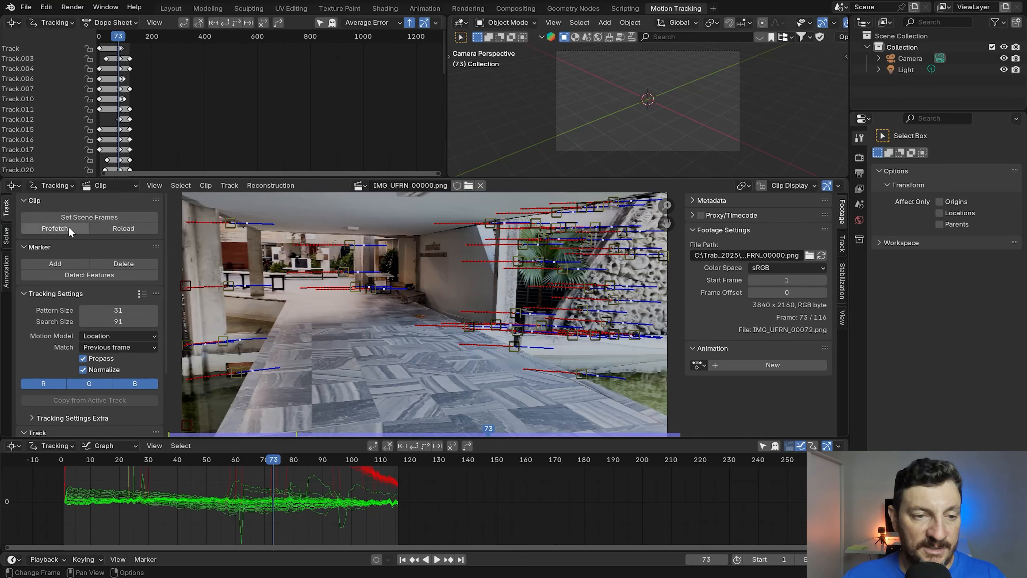
{"action": "left_click", "coordinate": [82, 280]}
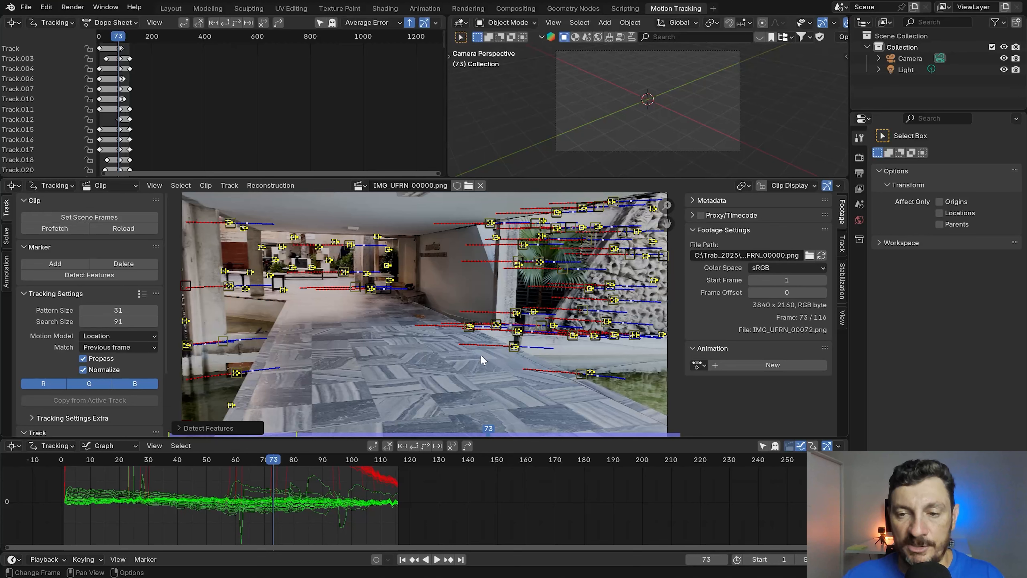
{"action": "left_click", "coordinate": [841, 244]}
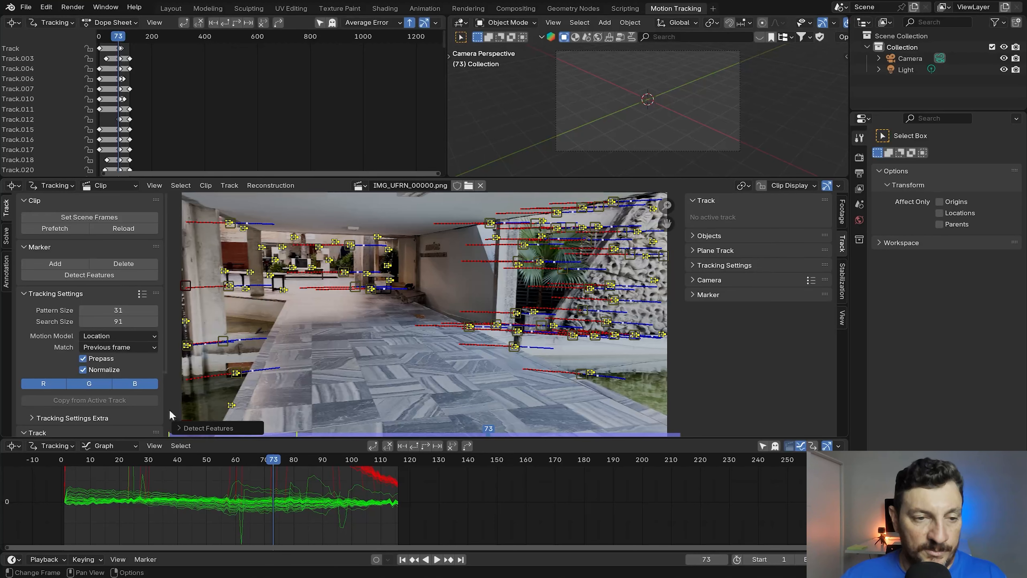
{"action": "left_click", "coordinate": [83, 277]}
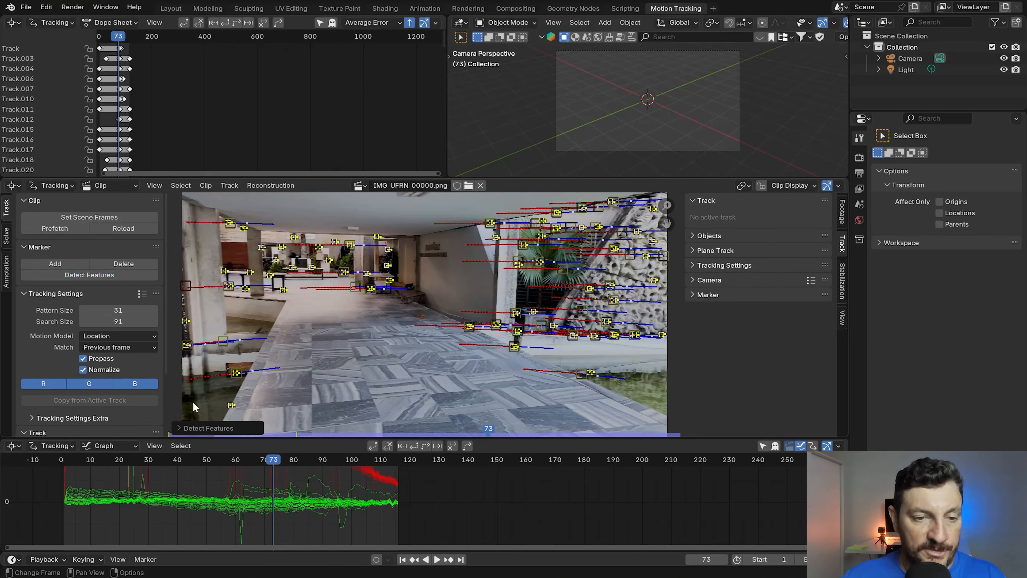
- Set the feature detection threshold to 0.000 and the distance to 207, keeping Whole Frame placement
{"action": "left_click", "coordinate": [199, 430]}
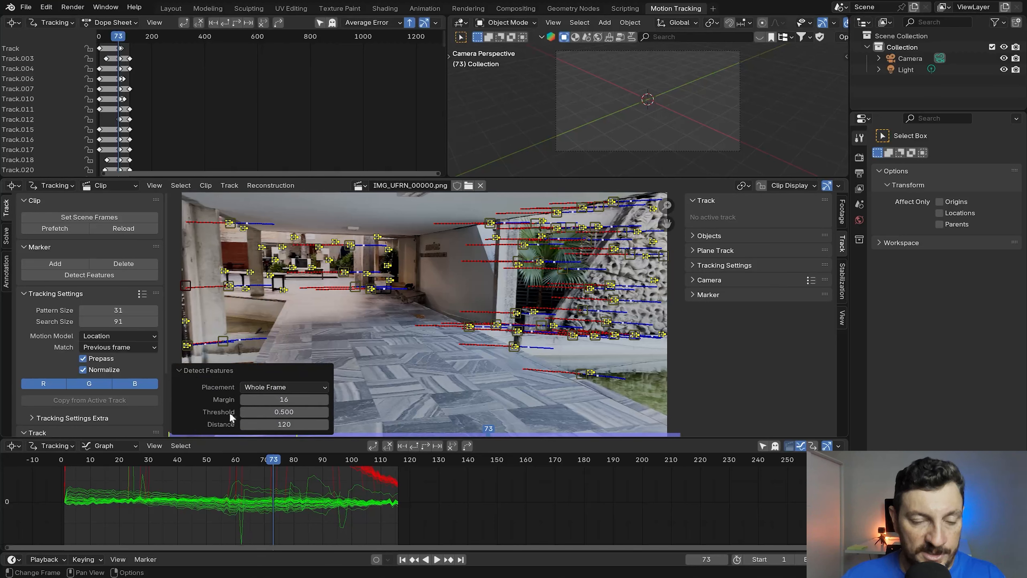
{"action": "left_click", "coordinate": [279, 411]}
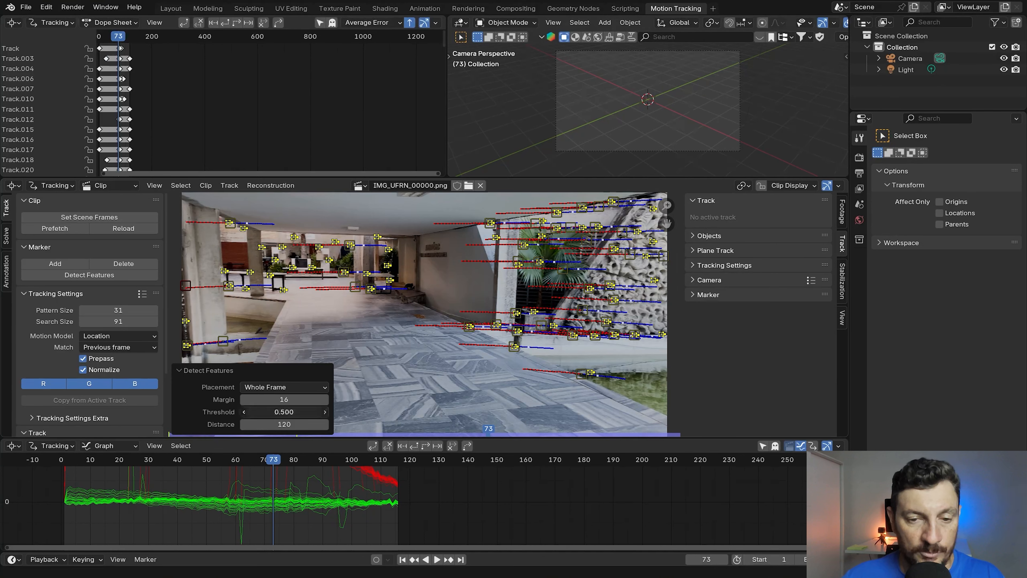
{"action": "left_click_drag", "start_coordinate": [279, 411], "coordinate": [230, 412]}
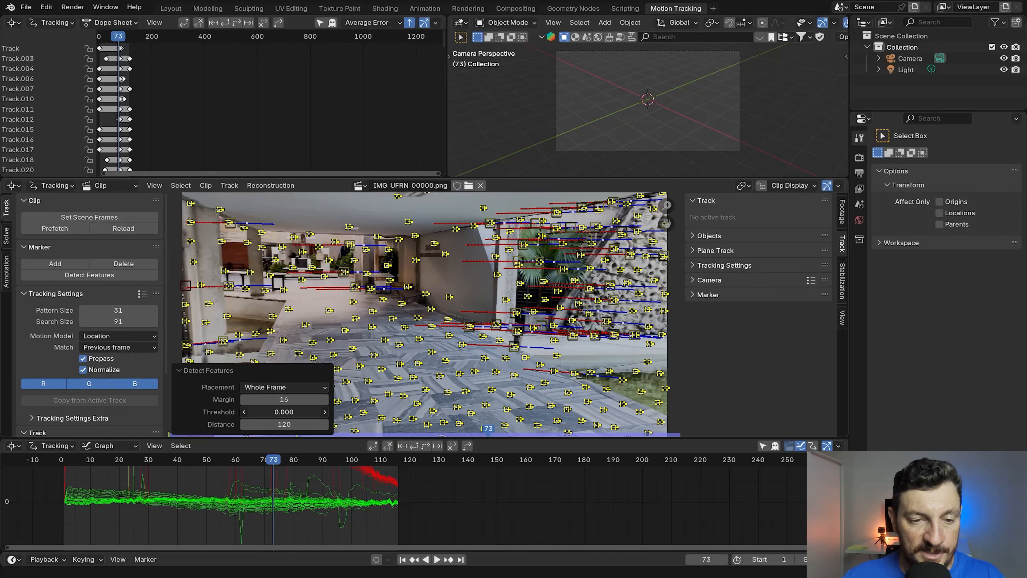
{"action": "left_click_drag", "start_coordinate": [231, 411], "coordinate": [284, 415]}
{"action": "left_click", "coordinate": [293, 415]}
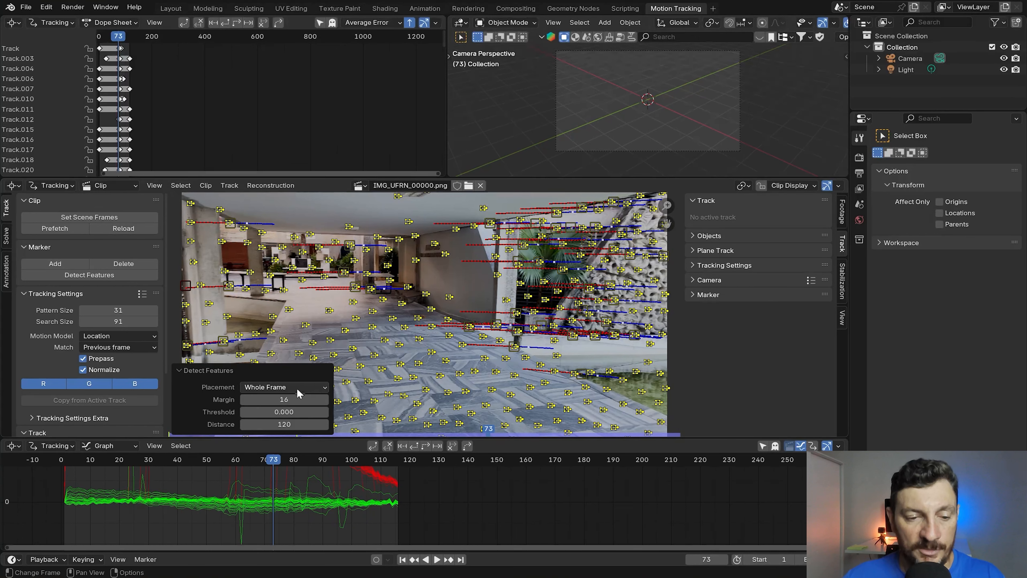
{"action": "left_click_drag", "start_coordinate": [284, 425], "coordinate": [318, 424]}
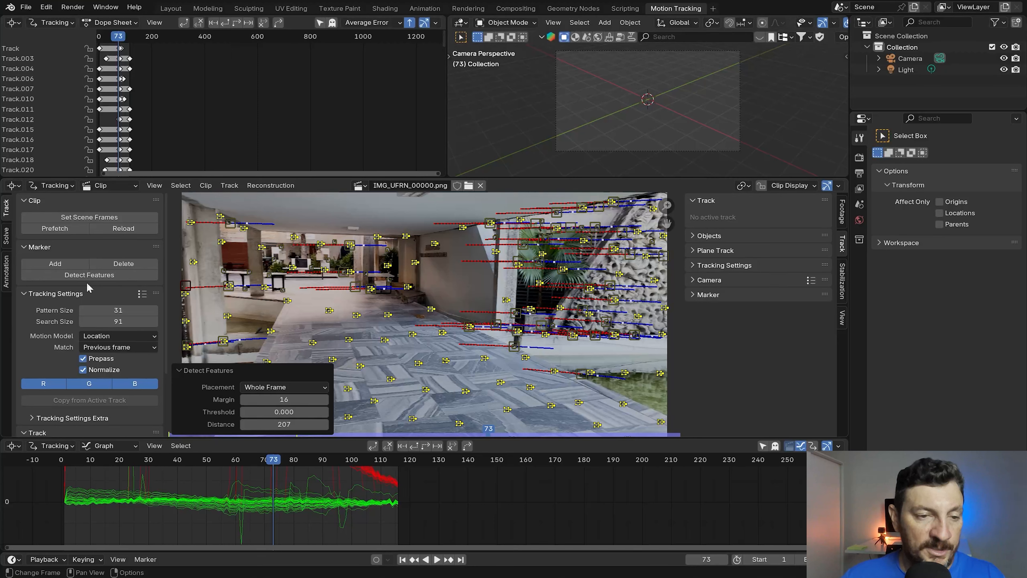
- Track the new markers forward and backward from frame 73, and review the tracked paths up to frame 68
{"action": "left_click", "coordinate": [425, 445]}
{"action": "left_click_drag", "start_coordinate": [377, 460], "coordinate": [273, 467]}
{"action": "left_click", "coordinate": [414, 446]}
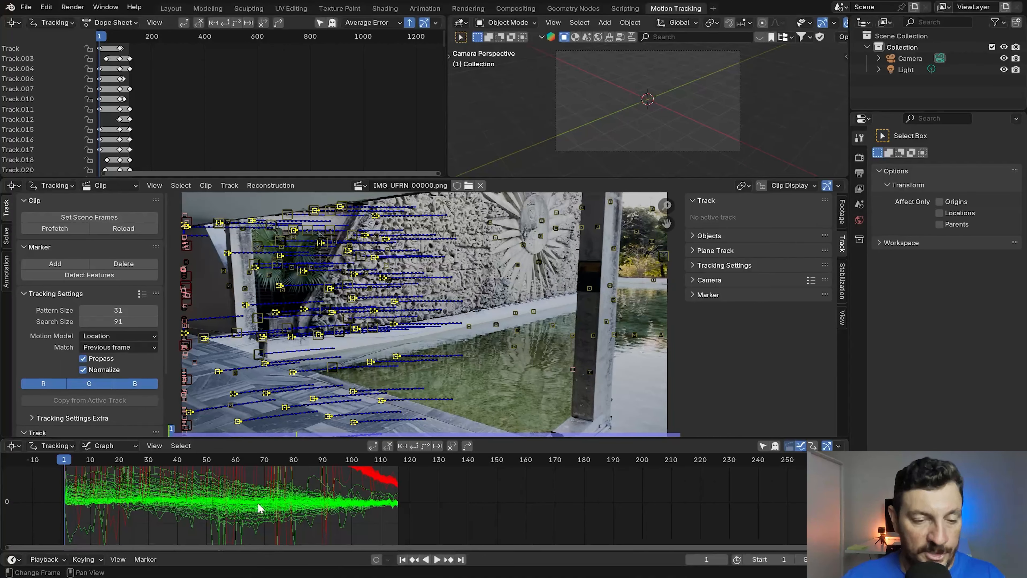
{"action": "left_click_drag", "start_coordinate": [65, 460], "coordinate": [259, 466]}
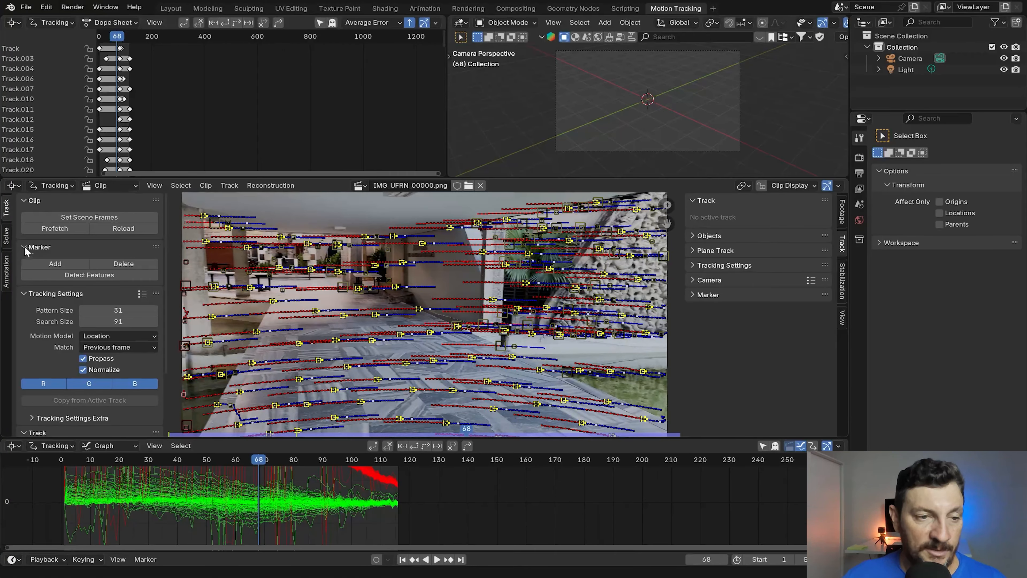
- Bring up the camera solve settings and enlarge the curve graph to examine the outlier tracks
{"action": "left_click", "coordinate": [6, 236]}
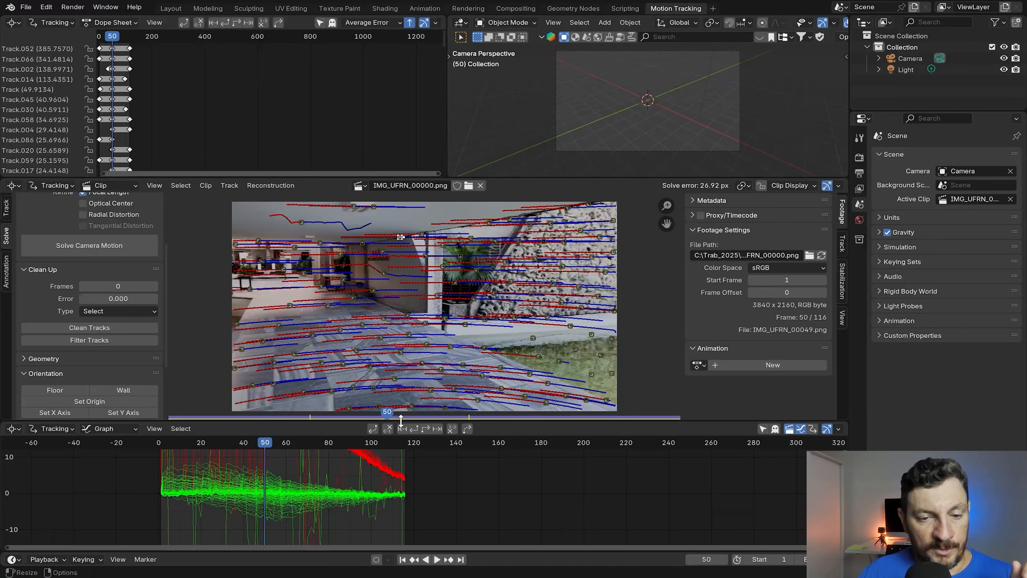
{"action": "left_click_drag", "start_coordinate": [401, 423], "coordinate": [397, 225]}
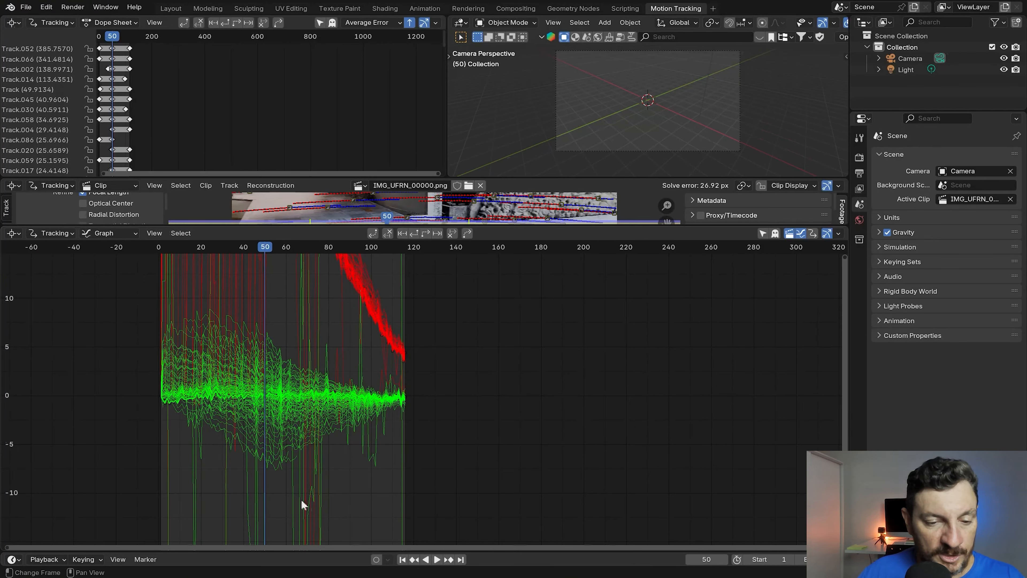
- Delete the tracks whose green curves plunge sharply downward around frames 70 and 76 in the graph
{"action": "left_click", "coordinate": [308, 519]}
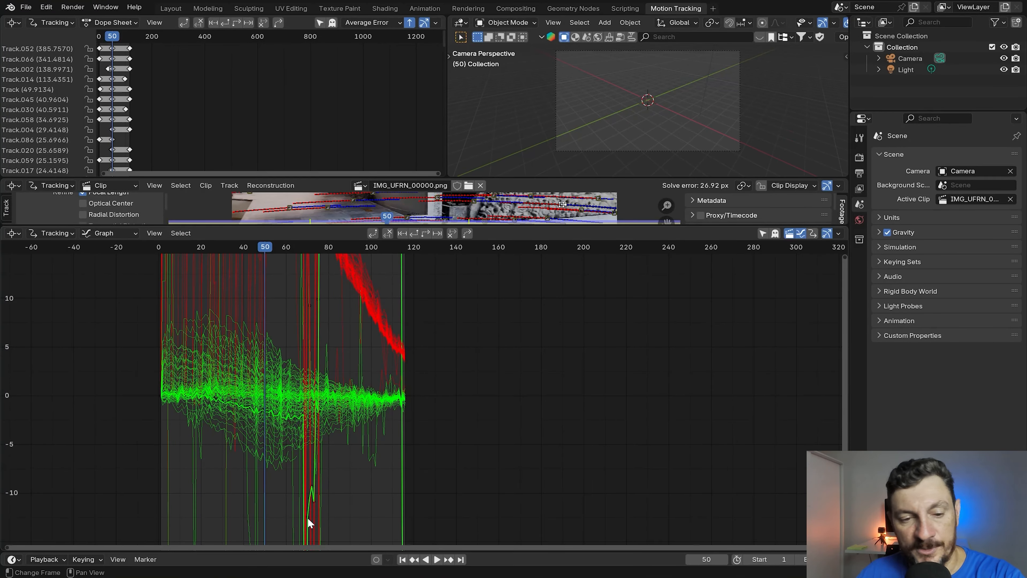
{"action": "key", "text": "x"}
{"action": "left_click", "coordinate": [309, 517]}
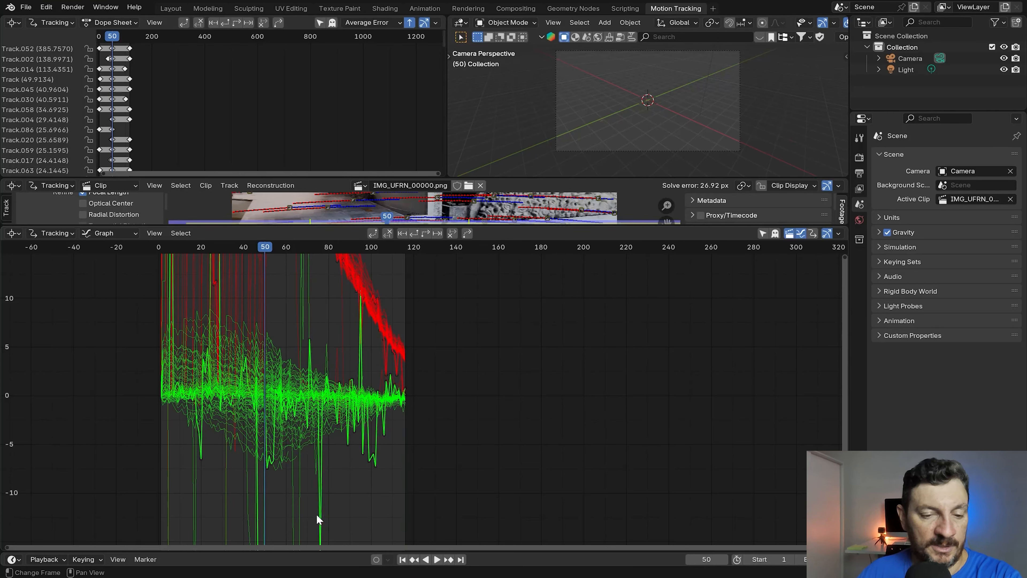
{"action": "key", "text": "x"}
{"action": "left_click", "coordinate": [307, 513]}
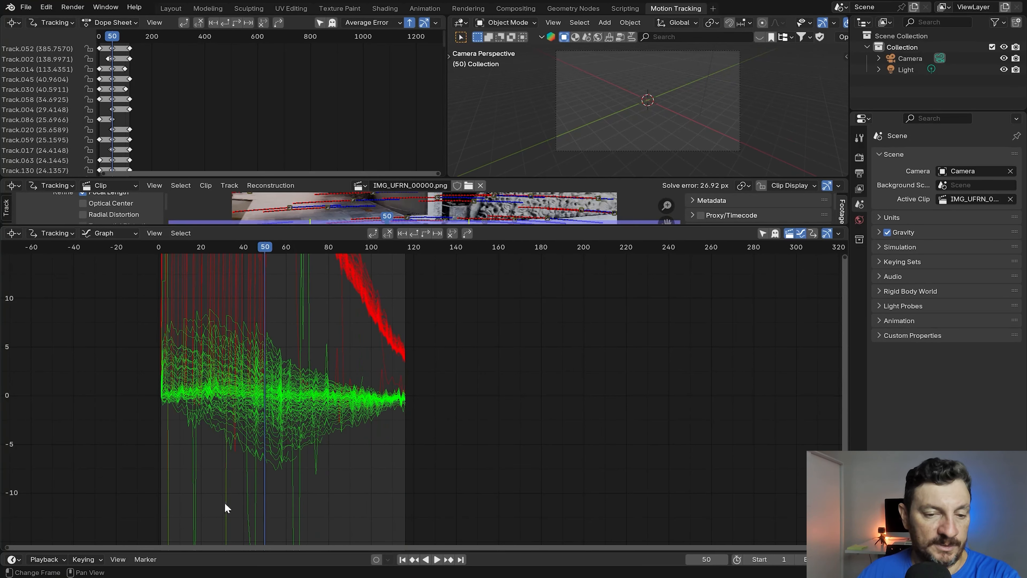
- Delete the outlier tracks whose green curves spike steeply downward near frames 32, 46 and 17
{"action": "left_click", "coordinate": [231, 478]}
{"action": "key", "text": "x"}
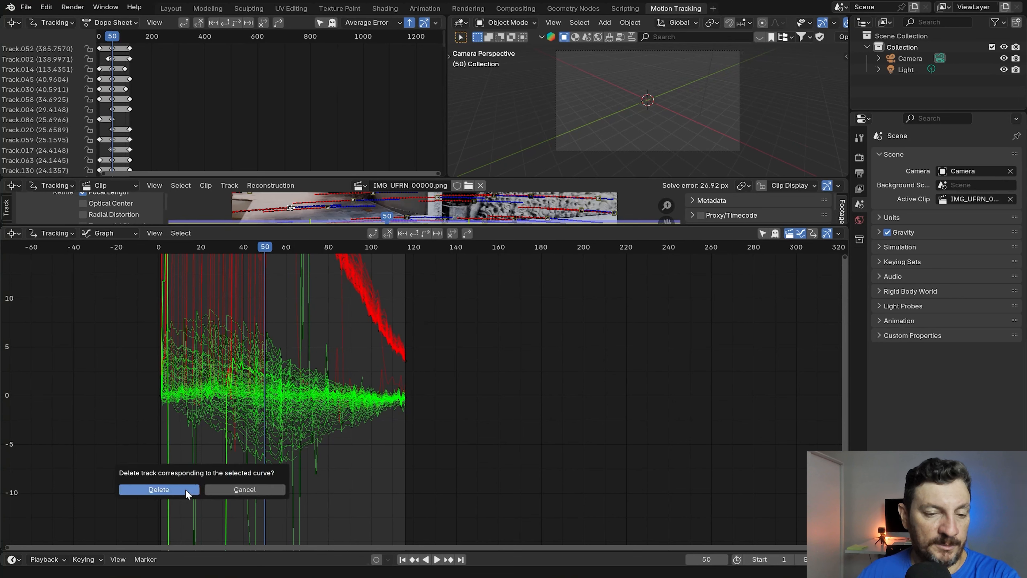
{"action": "left_click", "coordinate": [189, 486]}
{"action": "left_click", "coordinate": [257, 480]}
{"action": "key", "text": "x"}
{"action": "left_click", "coordinate": [242, 481]}
{"action": "left_click", "coordinate": [195, 484]}
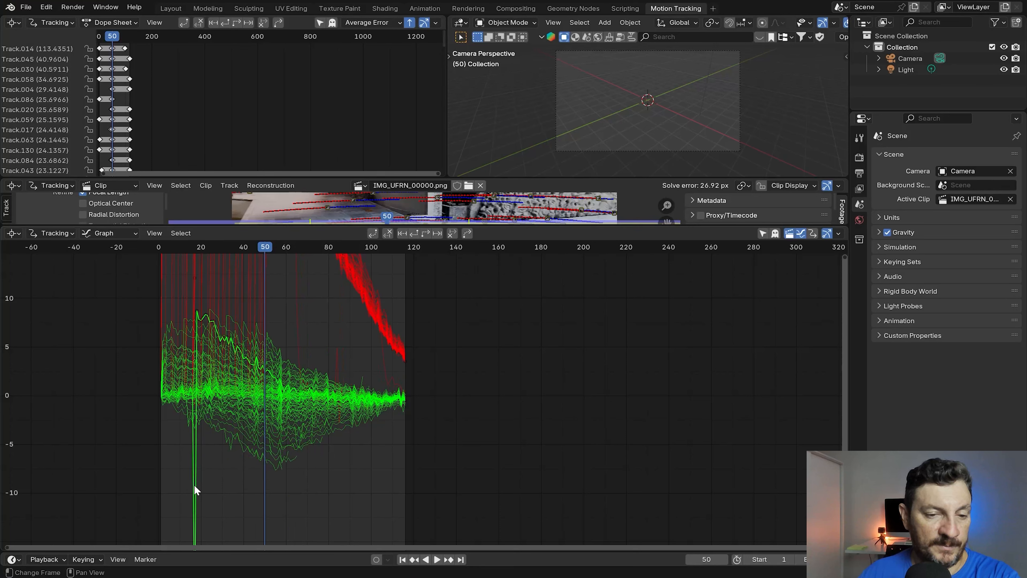
{"action": "key", "text": "x"}
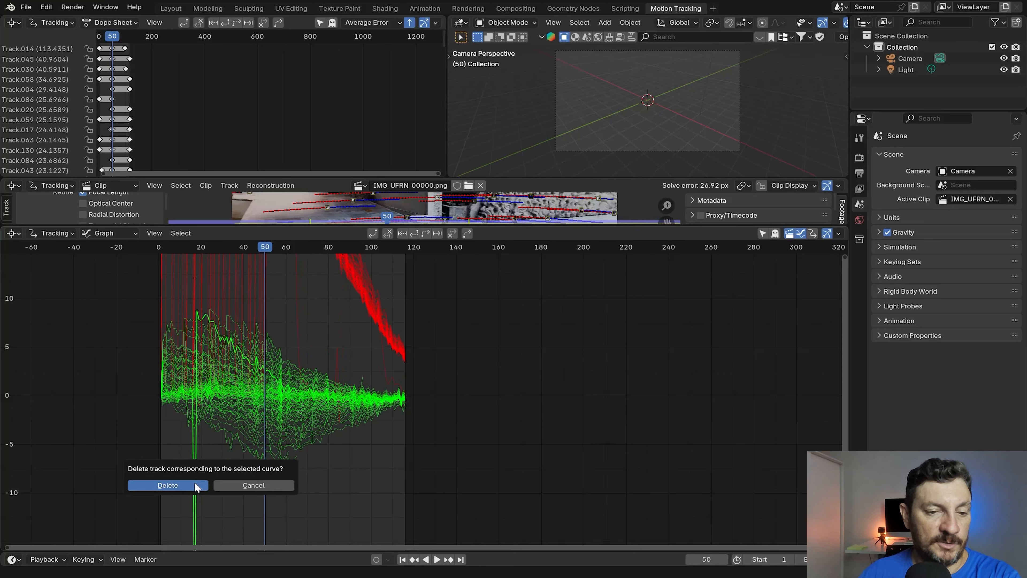
{"action": "left_click", "coordinate": [202, 485]}
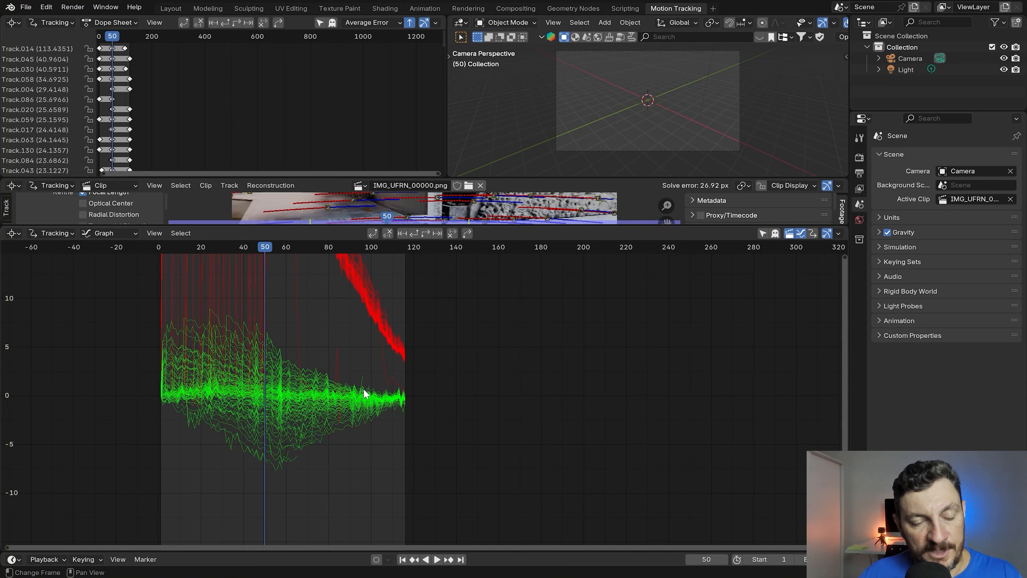
- Delete the two tracks whose stray red curves separate from the main bundle near frames 85 and 106
{"action": "left_click", "coordinate": [339, 355]}
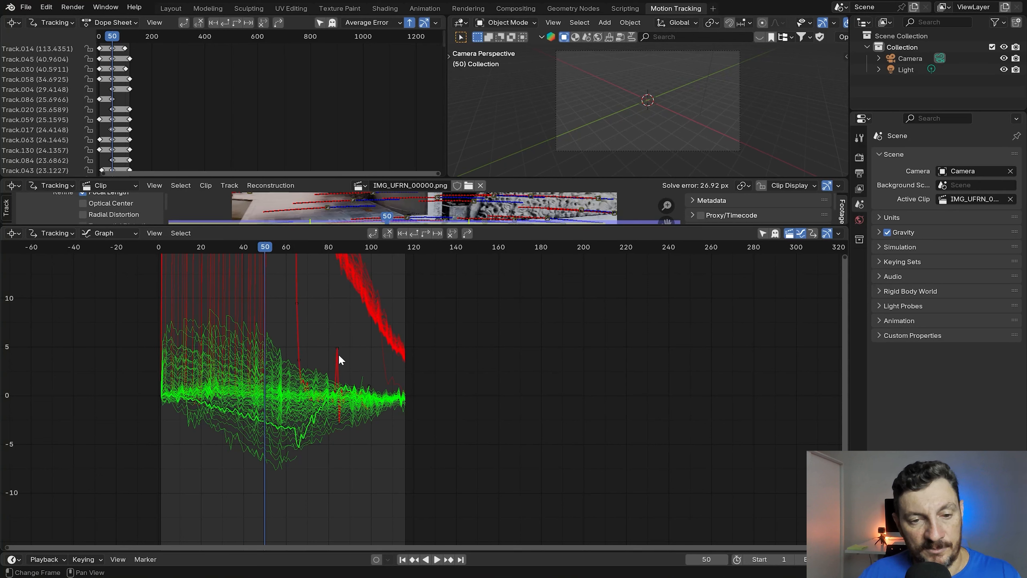
{"action": "key", "text": "x"}
{"action": "left_click", "coordinate": [340, 357]}
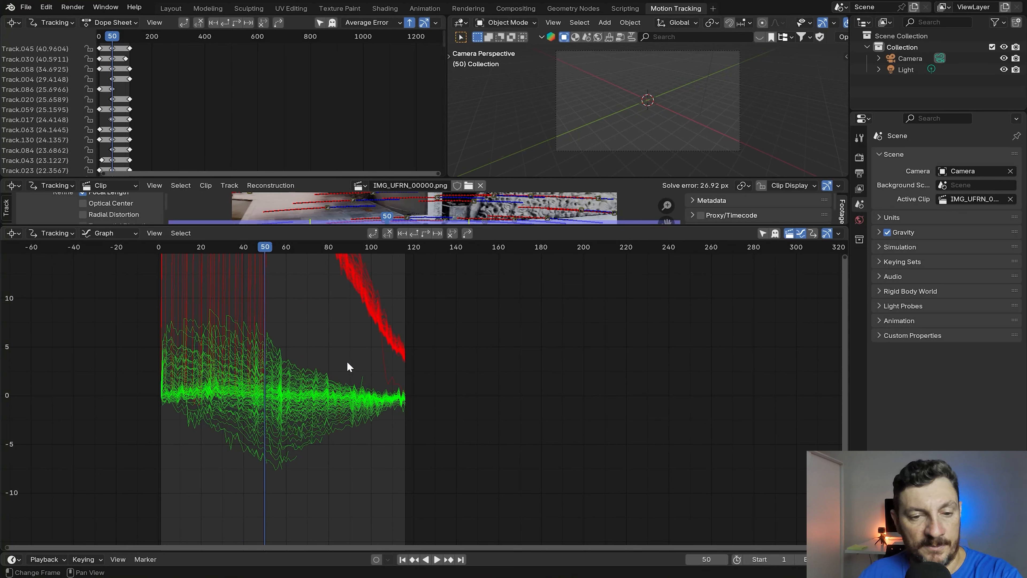
{"action": "left_click", "coordinate": [384, 361]}
{"action": "key", "text": "x"}
{"action": "left_click", "coordinate": [378, 363]}
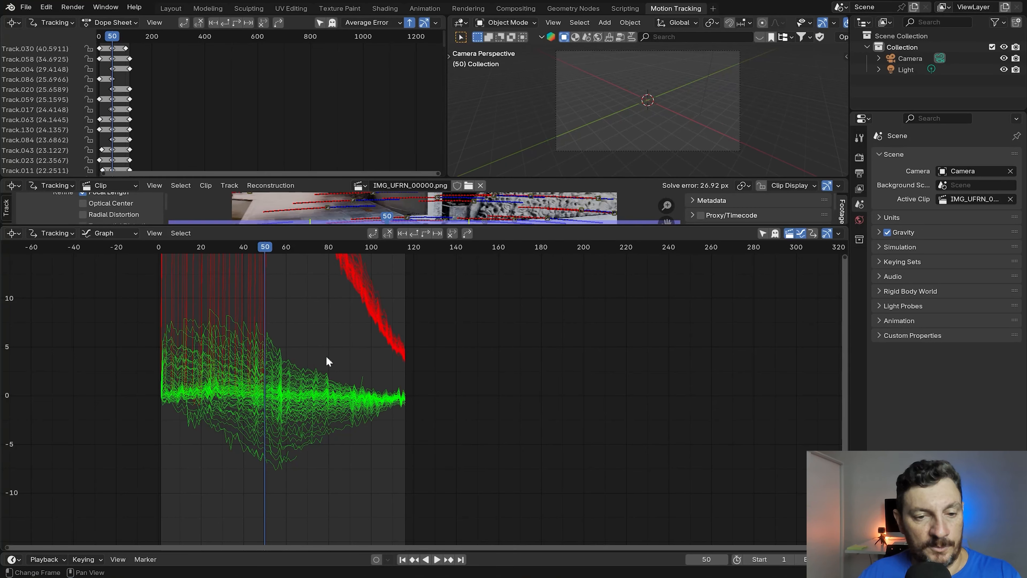
- Run Clean Tracks with the Delete Track action and 106 tracked frames, and solve the camera motion again
{"action": "scroll", "coordinate": [190, 398], "scroll_direction": "up", "scroll_amount": 2}
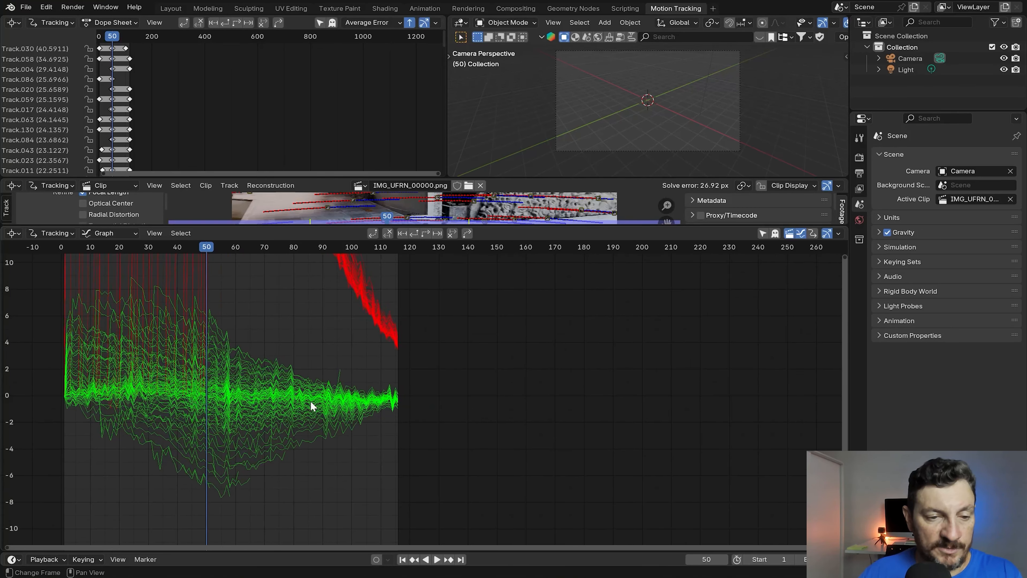
{"action": "left_click_drag", "start_coordinate": [378, 223], "coordinate": [415, 417]}
{"action": "left_click", "coordinate": [103, 327]}
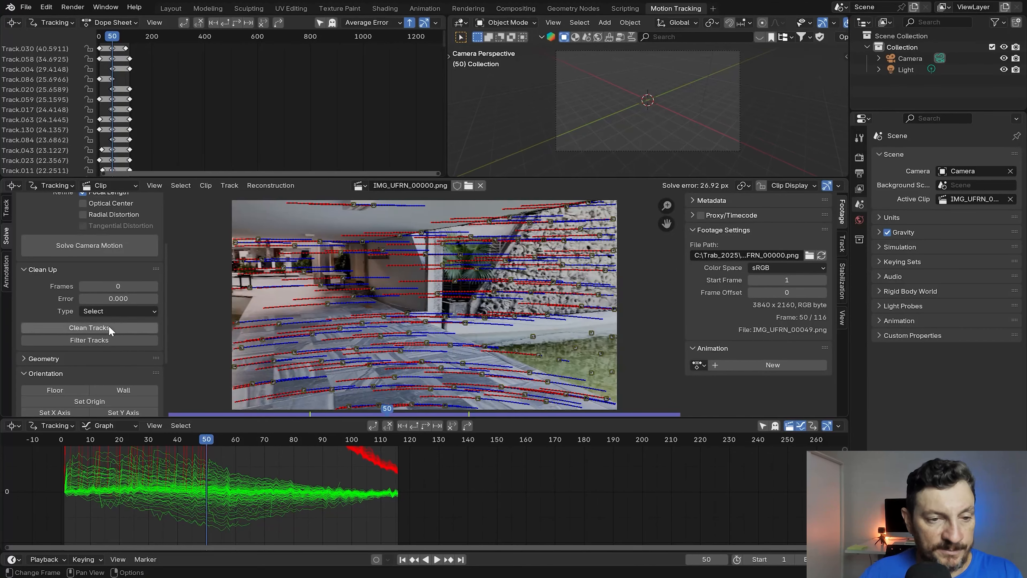
{"action": "left_click", "coordinate": [271, 405]}
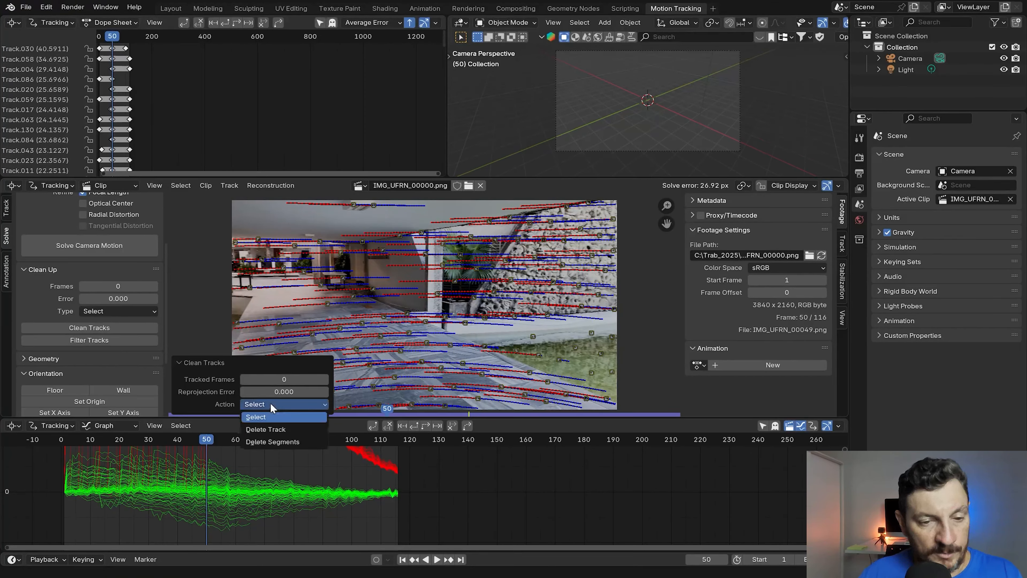
{"action": "left_click", "coordinate": [268, 430]}
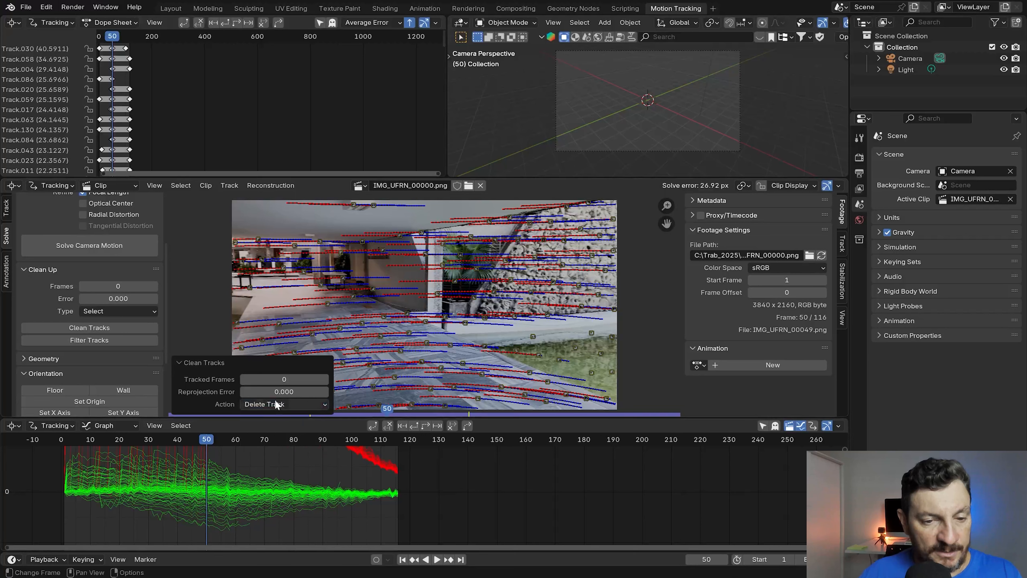
{"action": "left_click_drag", "start_coordinate": [284, 378], "coordinate": [396, 379]}
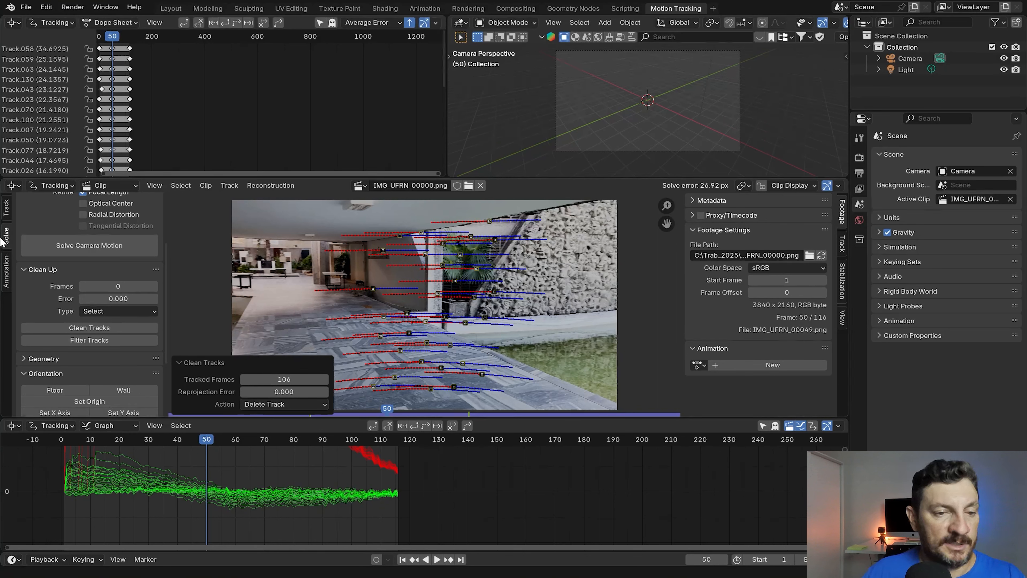
{"action": "left_click", "coordinate": [51, 248]}
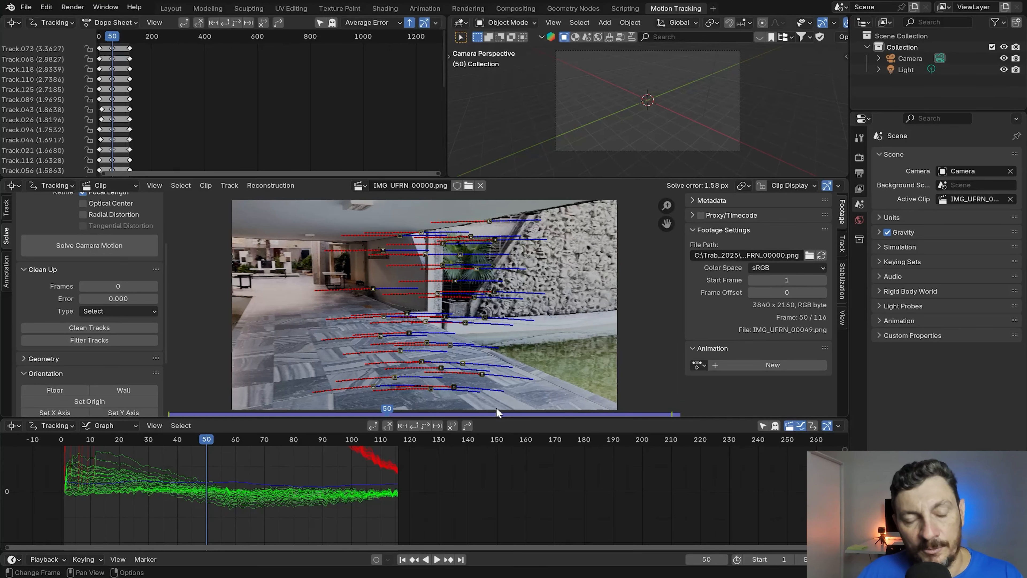
- Examine the remaining markers on the tiled floor and along the wall base in the clip at frame 50
{"action": "scroll", "coordinate": [402, 346], "scroll_direction": "up", "scroll_amount": 5}
{"action": "scroll", "coordinate": [351, 335], "scroll_direction": "up", "scroll_amount": 1}
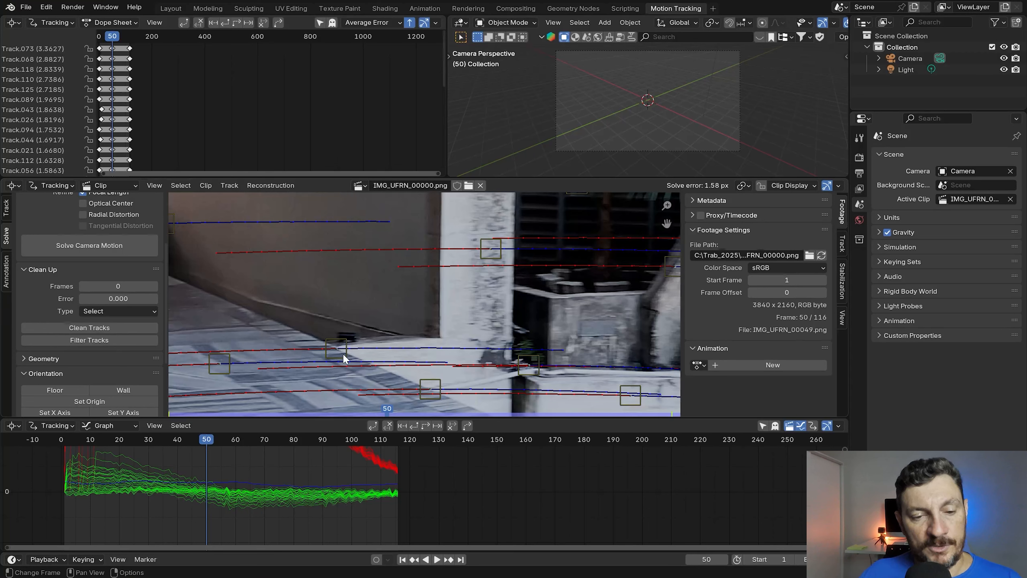
{"action": "scroll", "coordinate": [343, 354], "scroll_direction": "down", "scroll_amount": 3}
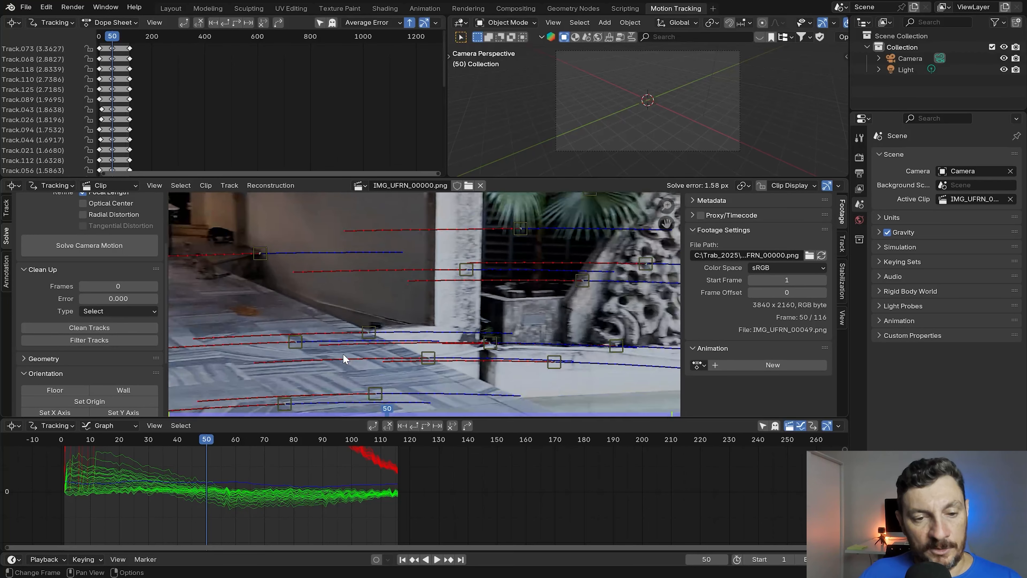
{"action": "scroll", "coordinate": [344, 359], "scroll_direction": "down", "scroll_amount": 2}
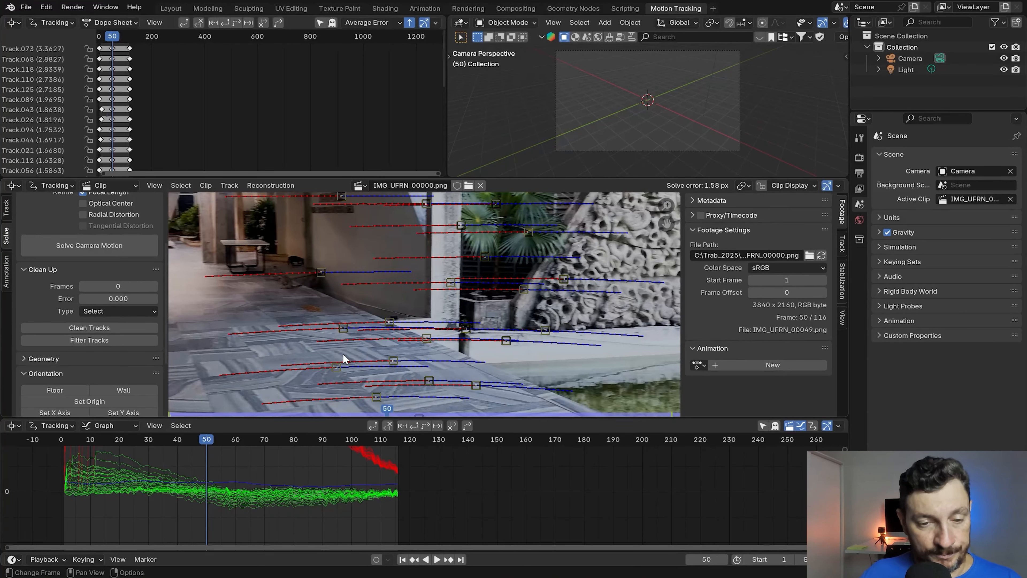
{"action": "scroll", "coordinate": [344, 358], "scroll_direction": "down", "scroll_amount": 2}
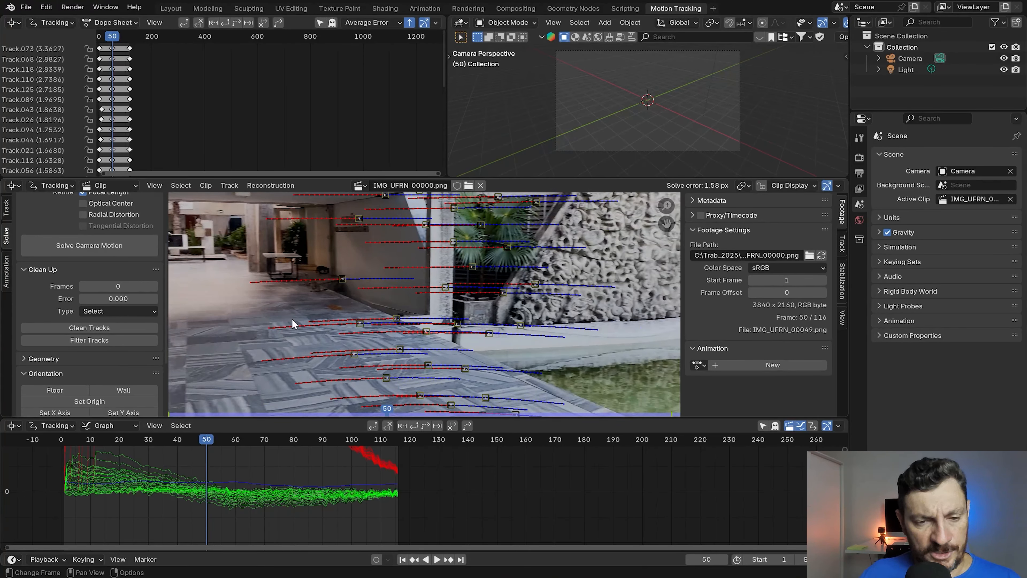
{"action": "scroll", "coordinate": [318, 341], "scroll_direction": "down", "scroll_amount": 2}
{"action": "scroll", "coordinate": [387, 313], "scroll_direction": "down", "scroll_amount": 2}
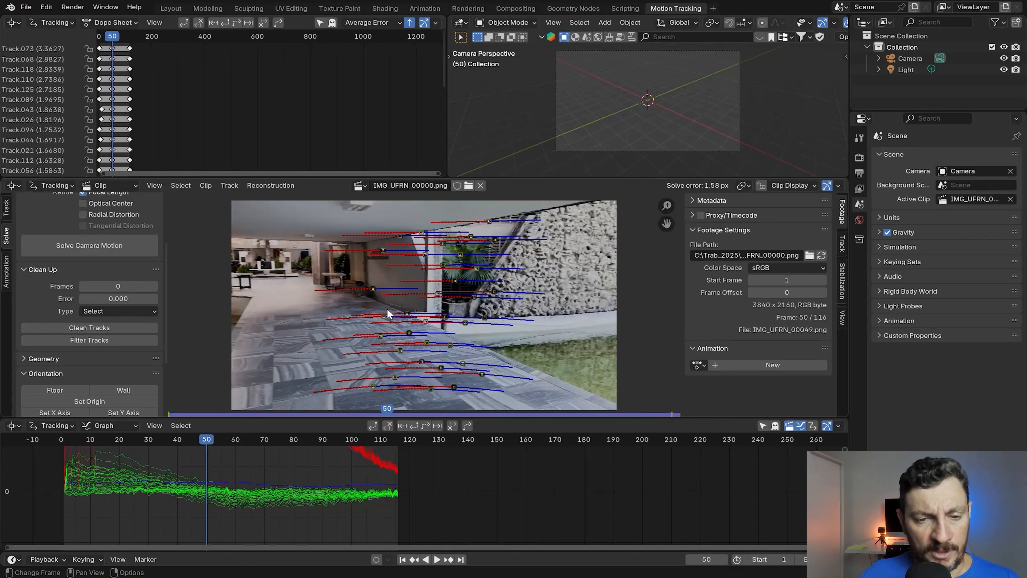
{"action": "scroll", "coordinate": [391, 346], "scroll_direction": "up", "scroll_amount": 2}
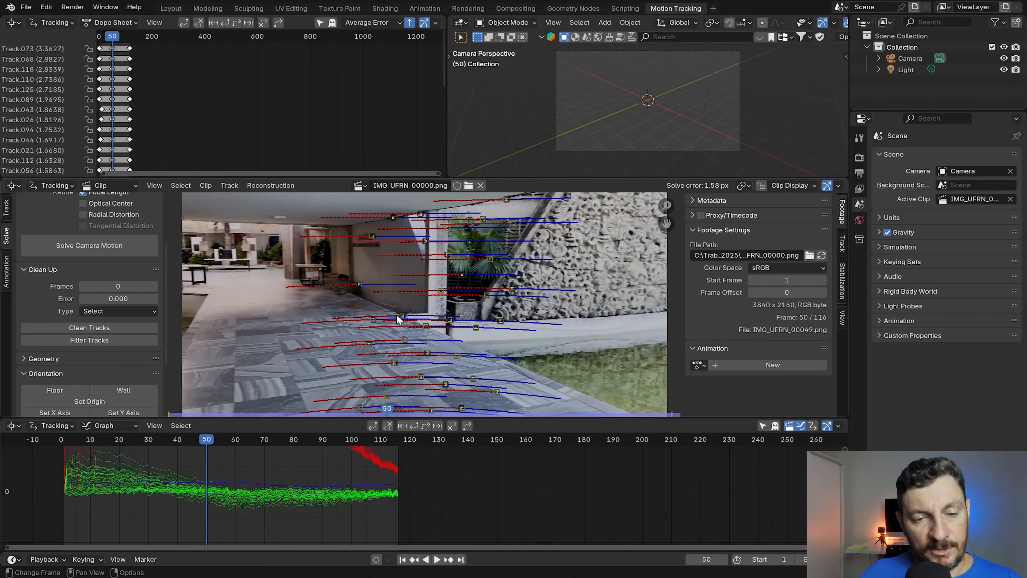
{"action": "scroll", "coordinate": [407, 317], "scroll_direction": "up", "scroll_amount": 4}
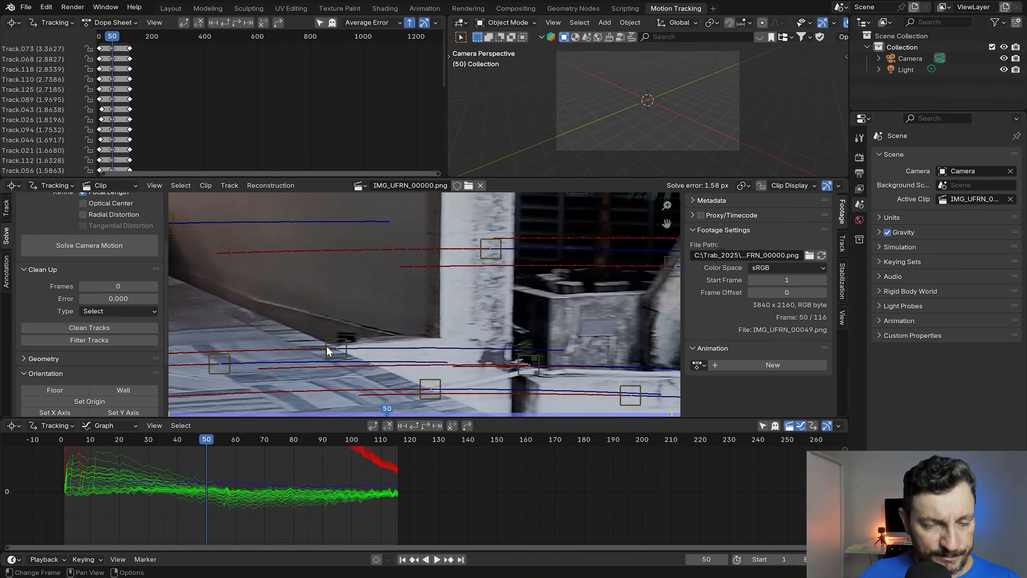
{"action": "scroll", "coordinate": [327, 346], "scroll_direction": "down", "scroll_amount": 4}
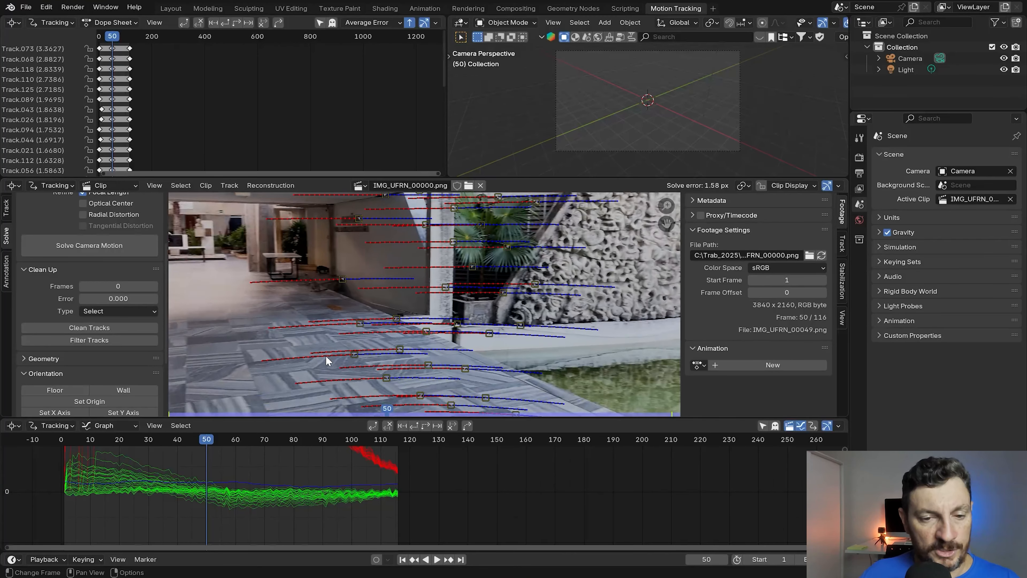
{"action": "scroll", "coordinate": [327, 359], "scroll_direction": "down", "scroll_amount": 1}
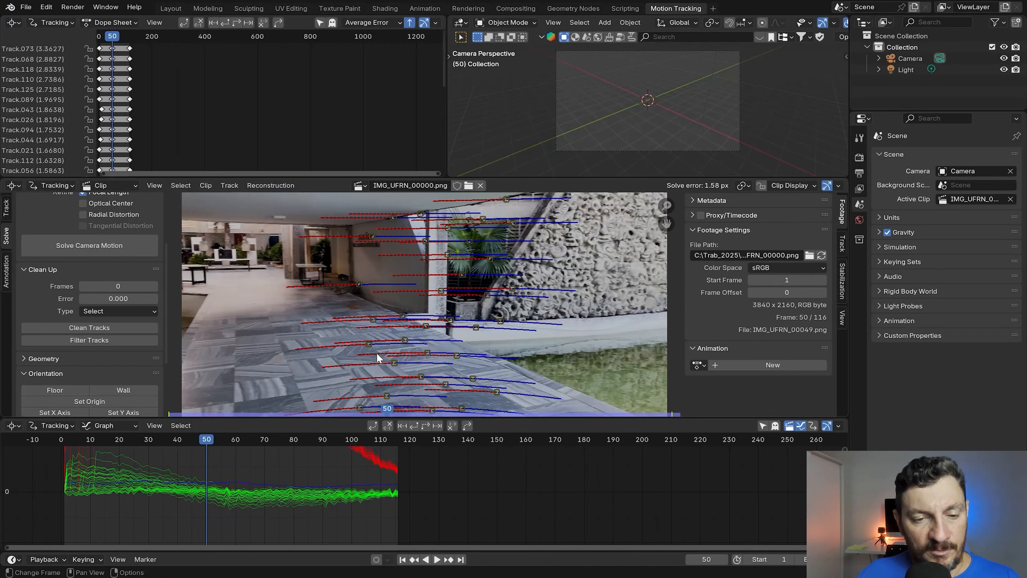
- Select a marker on the tiled floor, below the wall corner, and set it as the scene origin
{"action": "left_click", "coordinate": [369, 345]}
{"action": "scroll", "coordinate": [366, 351], "scroll_direction": "up", "scroll_amount": 3}
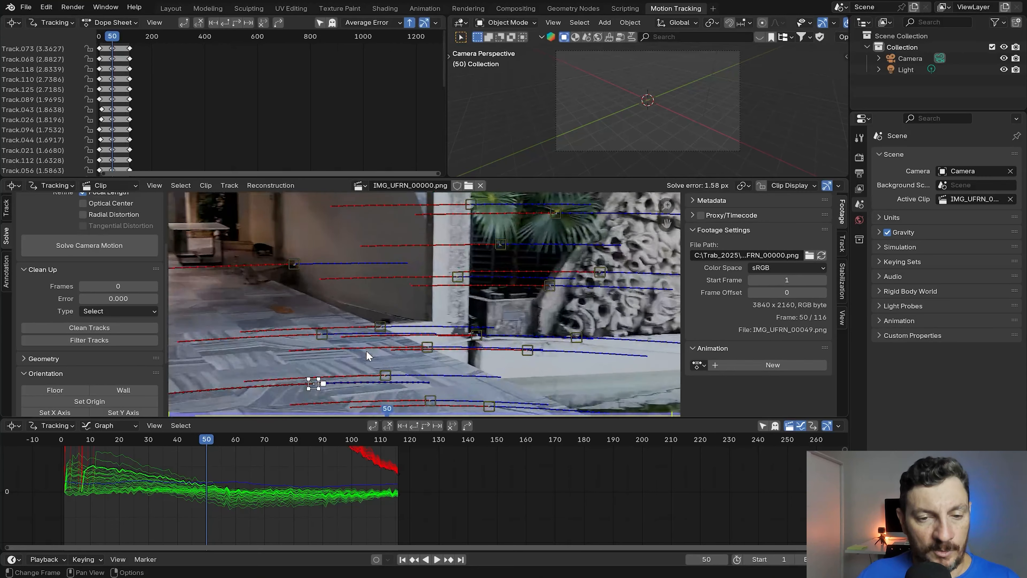
{"action": "scroll", "coordinate": [323, 374], "scroll_direction": "down", "scroll_amount": 2}
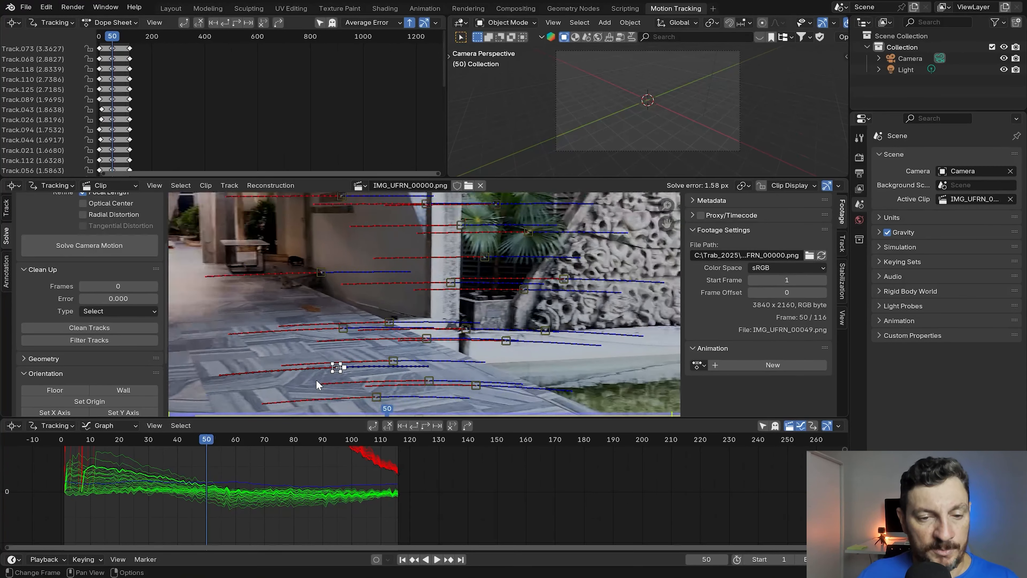
{"action": "scroll", "coordinate": [331, 357], "scroll_direction": "down", "scroll_amount": 2}
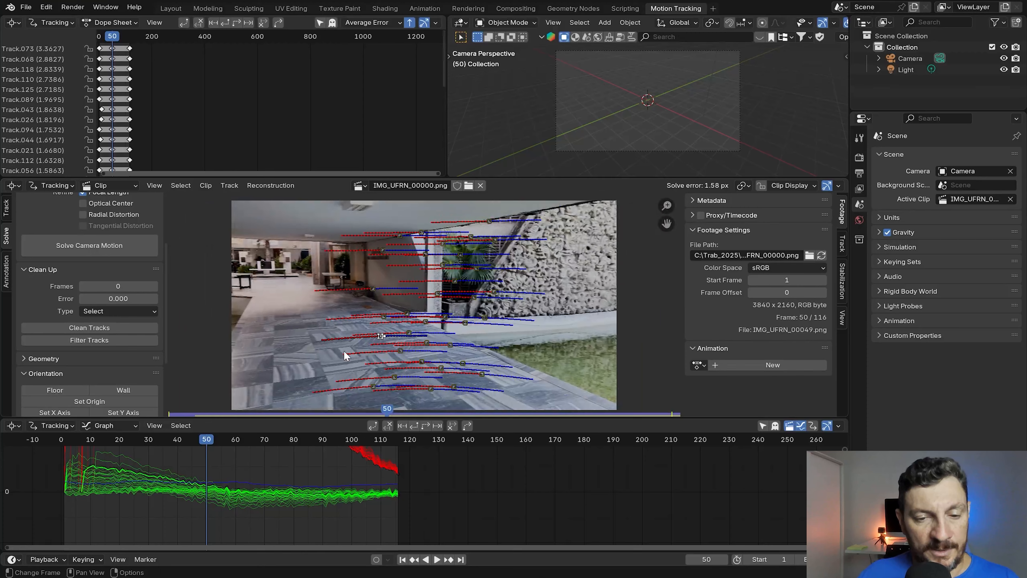
{"action": "scroll", "coordinate": [360, 344], "scroll_direction": "up", "scroll_amount": 2}
{"action": "scroll", "coordinate": [360, 344], "scroll_direction": "down", "scroll_amount": 1}
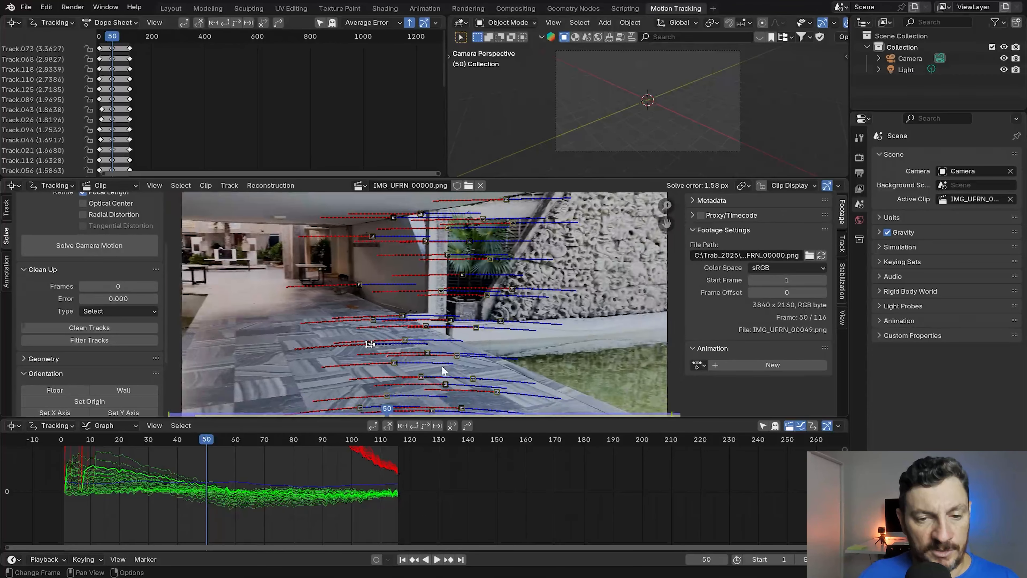
{"action": "left_click", "coordinate": [421, 378]}
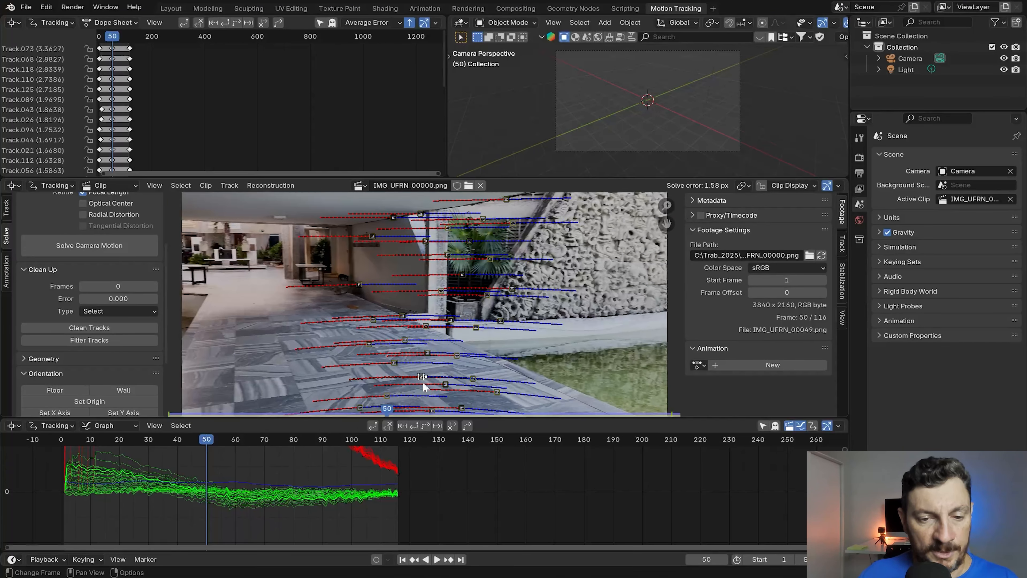
{"action": "left_click", "coordinate": [394, 363]}
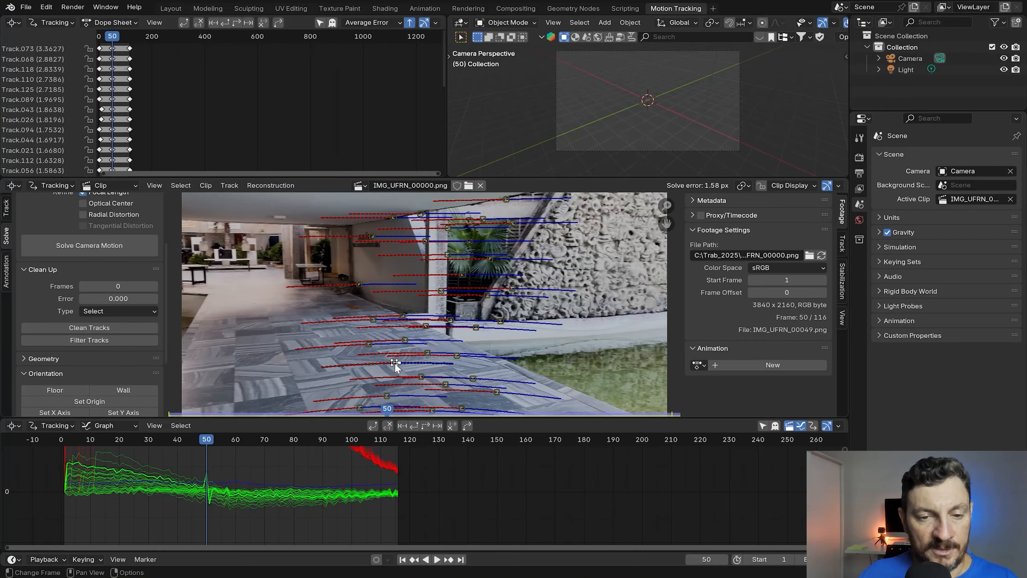
{"action": "scroll", "coordinate": [380, 368], "scroll_direction": "up", "scroll_amount": 1}
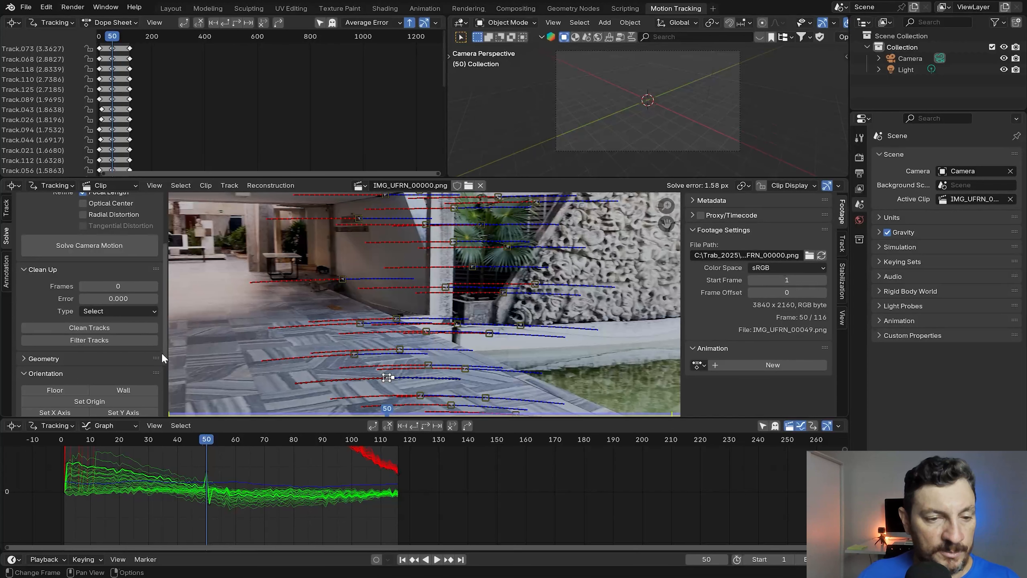
{"action": "scroll", "coordinate": [162, 348], "scroll_direction": "down", "scroll_amount": 5}
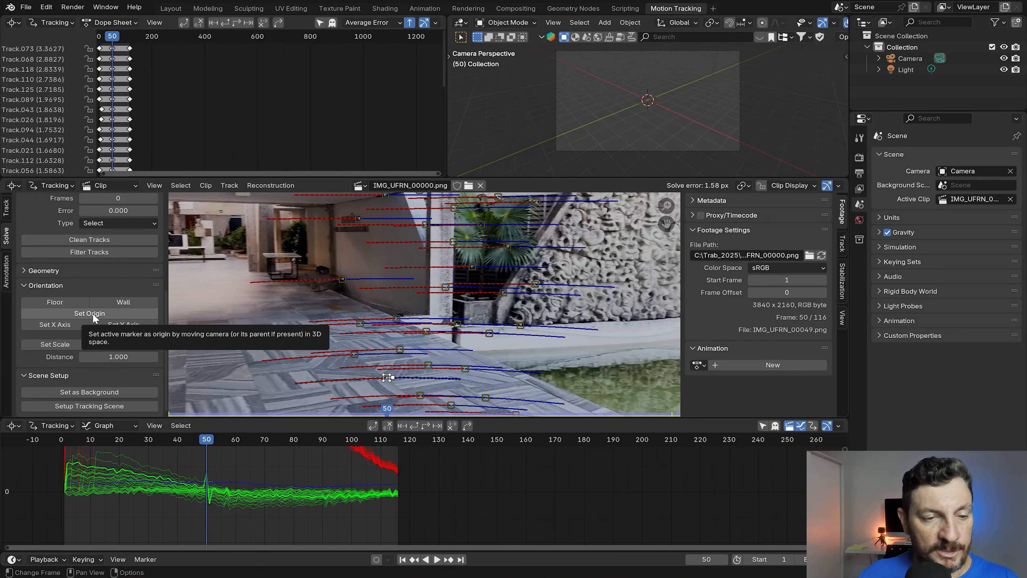
{"action": "left_click", "coordinate": [92, 313]}
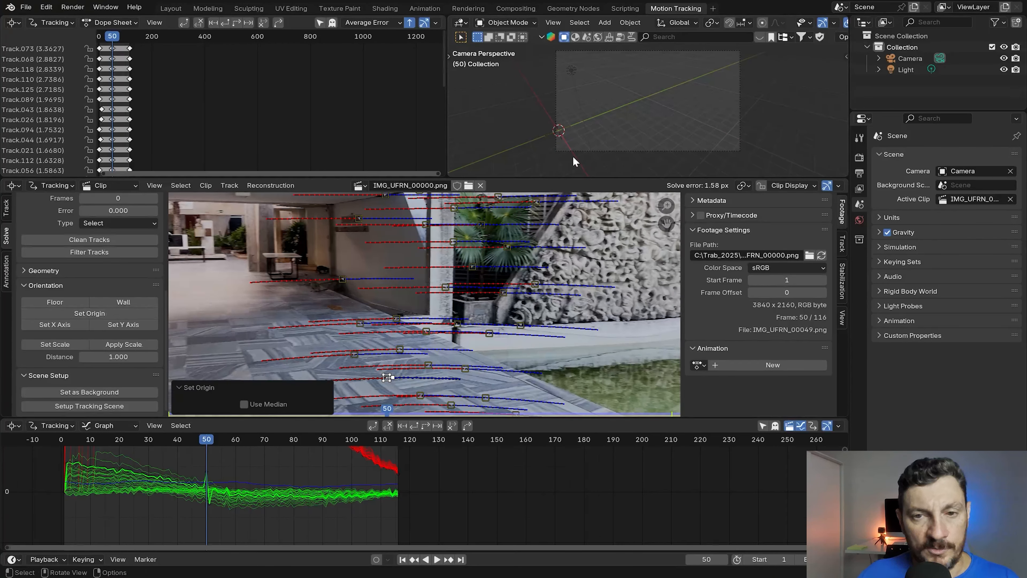
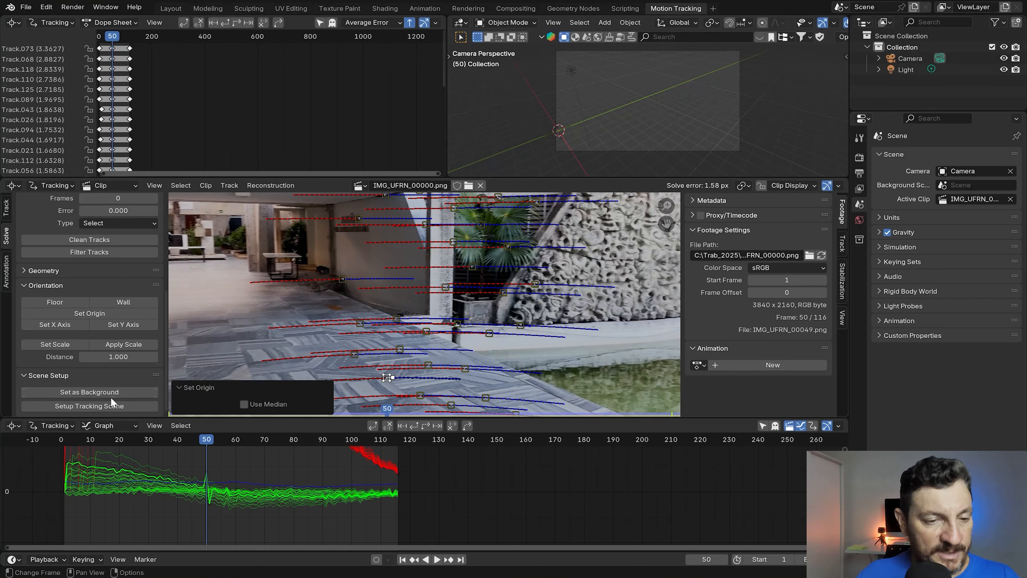
- Set the clip as the camera background and check the scene origin against the footage at frame 1
{"action": "left_click", "coordinate": [94, 390]}
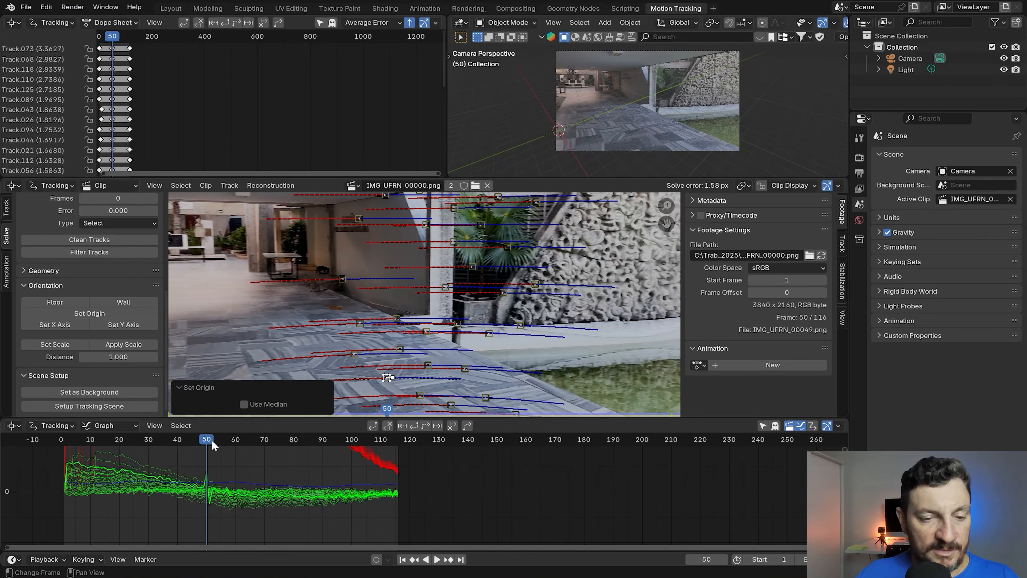
{"action": "left_click_drag", "start_coordinate": [210, 443], "coordinate": [65, 452]}
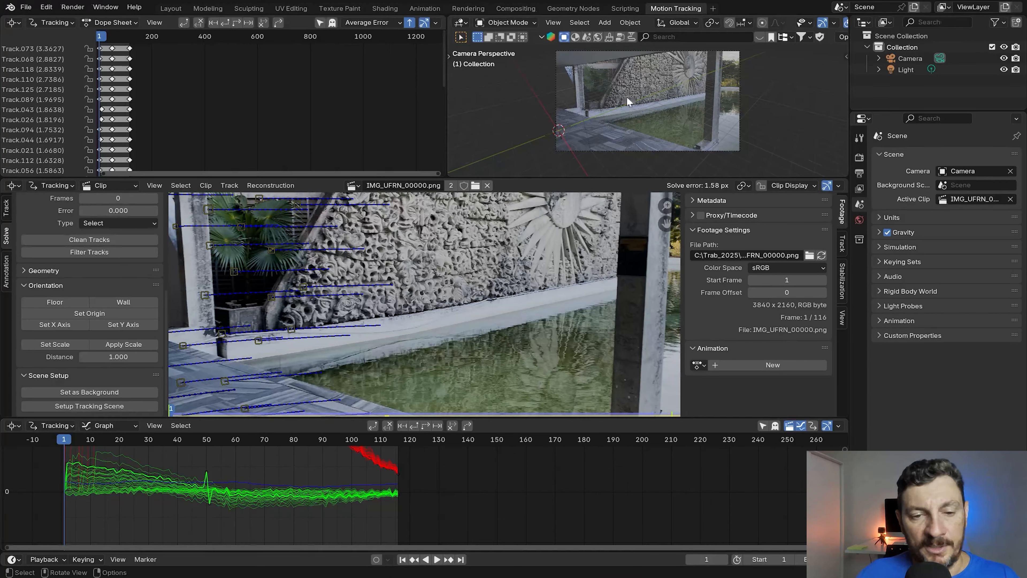
{"action": "scroll", "coordinate": [561, 128], "scroll_direction": "up", "scroll_amount": 1}
{"action": "scroll", "coordinate": [529, 136], "scroll_direction": "up", "scroll_amount": 1}
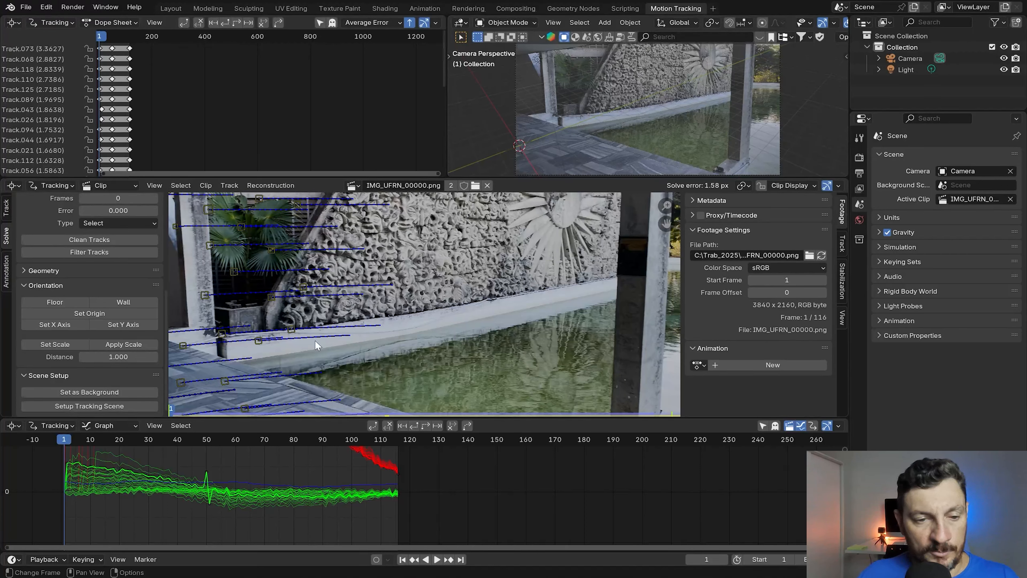
- Try to set the Y axis from a tiled-floor marker at frame 77 and check the alignment at frame 1
{"action": "left_click_drag", "start_coordinate": [63, 441], "coordinate": [285, 440]}
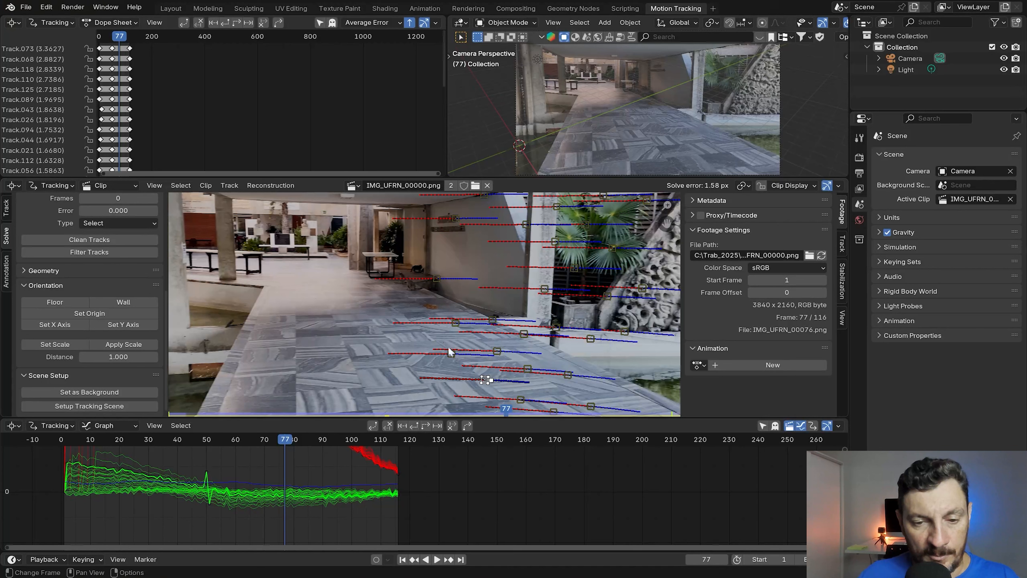
{"action": "left_click", "coordinate": [452, 353]}
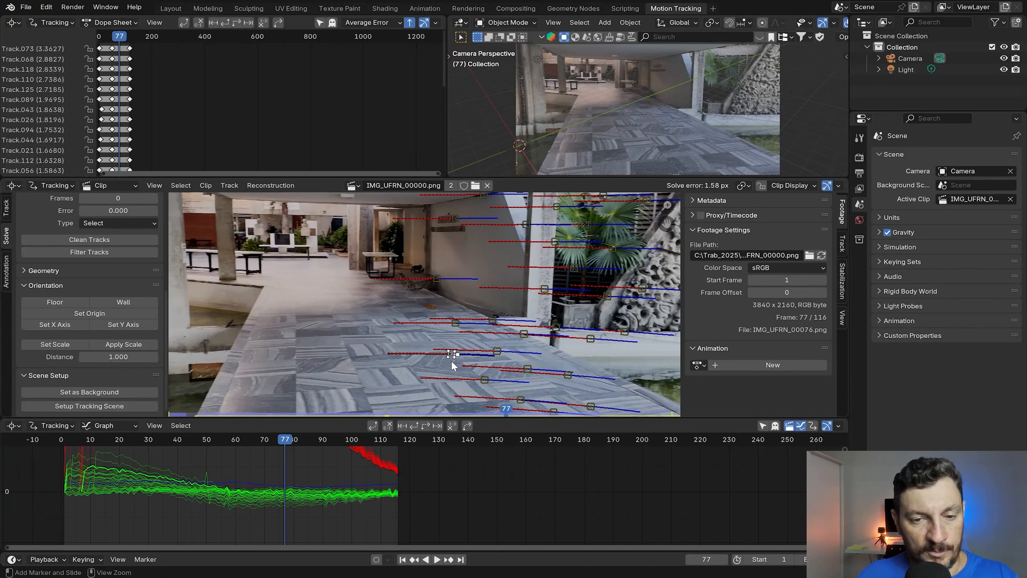
{"action": "scroll", "coordinate": [449, 353], "scroll_direction": "up", "scroll_amount": 1}
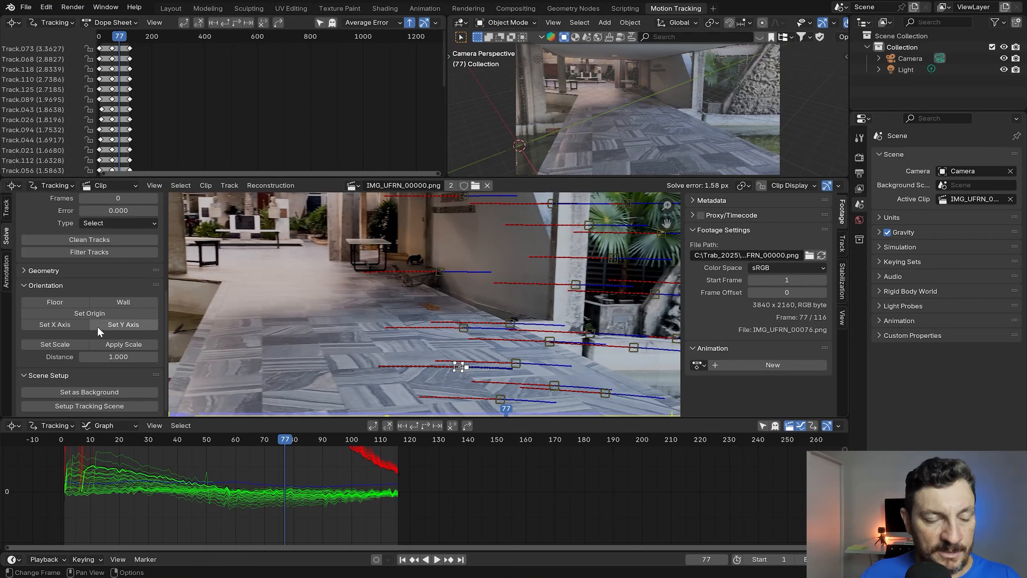
{"action": "left_click", "coordinate": [116, 325]}
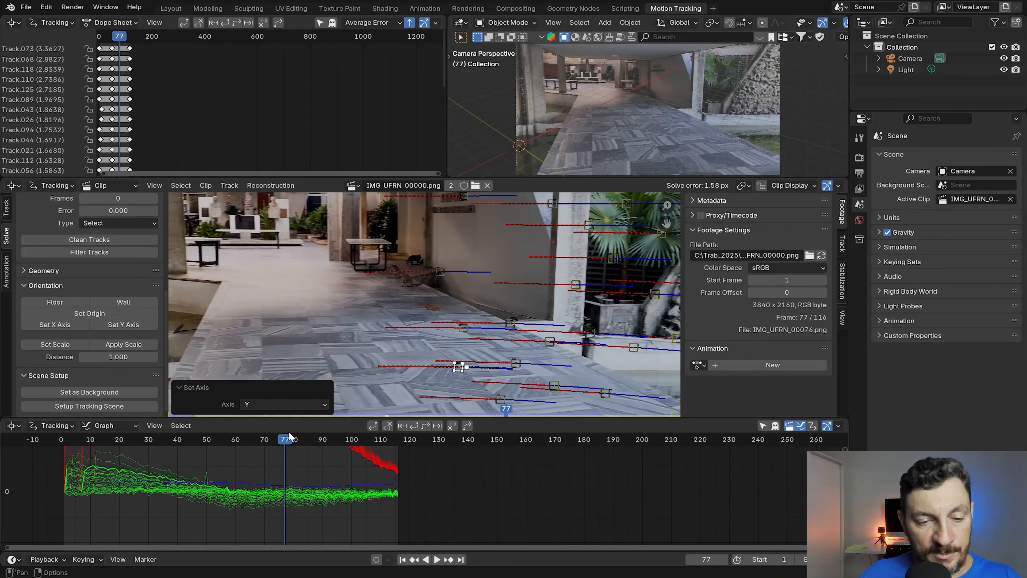
{"action": "left_click_drag", "start_coordinate": [286, 444], "coordinate": [64, 443]}
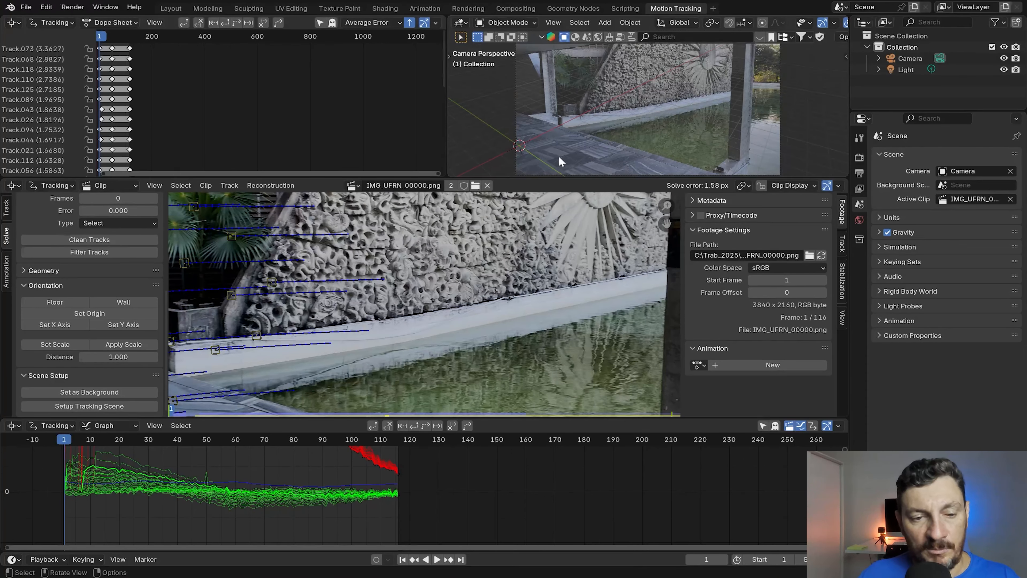
- Try to set the X axis from another tiled-floor marker at frame 49 and check the alignment at frame 1
{"action": "left_click_drag", "start_coordinate": [63, 443], "coordinate": [204, 439]}
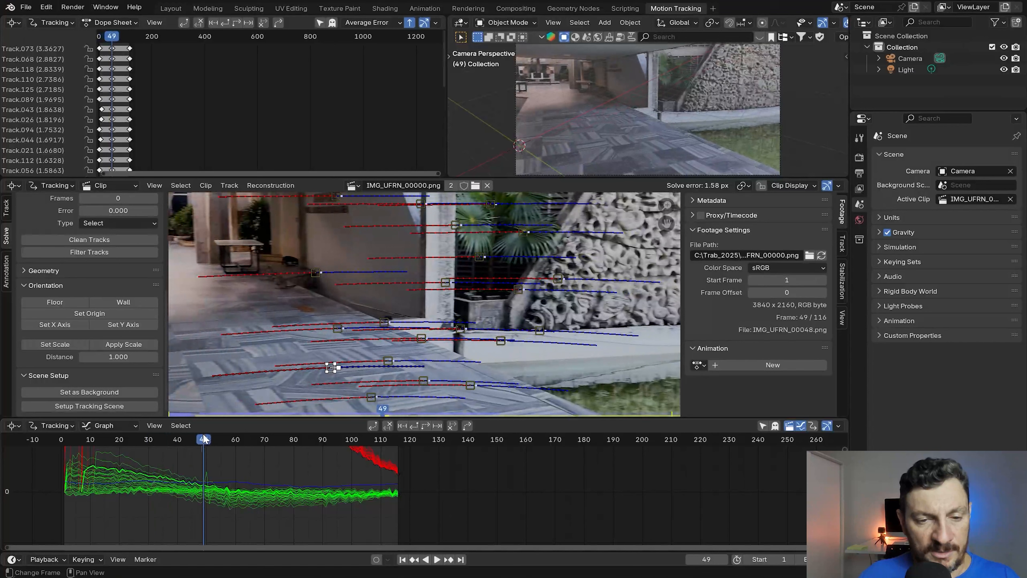
{"action": "left_click", "coordinate": [386, 361]}
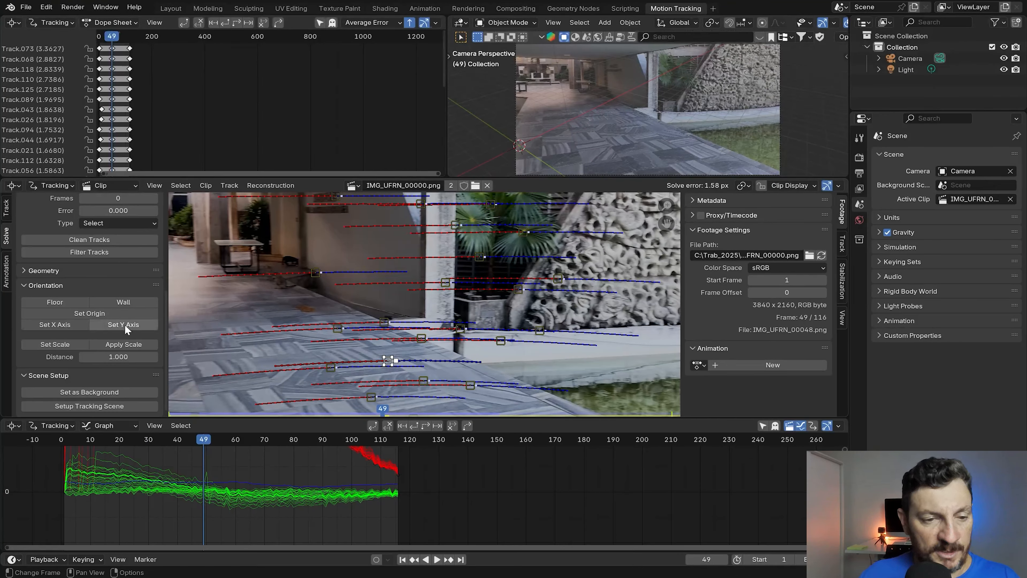
{"action": "left_click", "coordinate": [56, 324]}
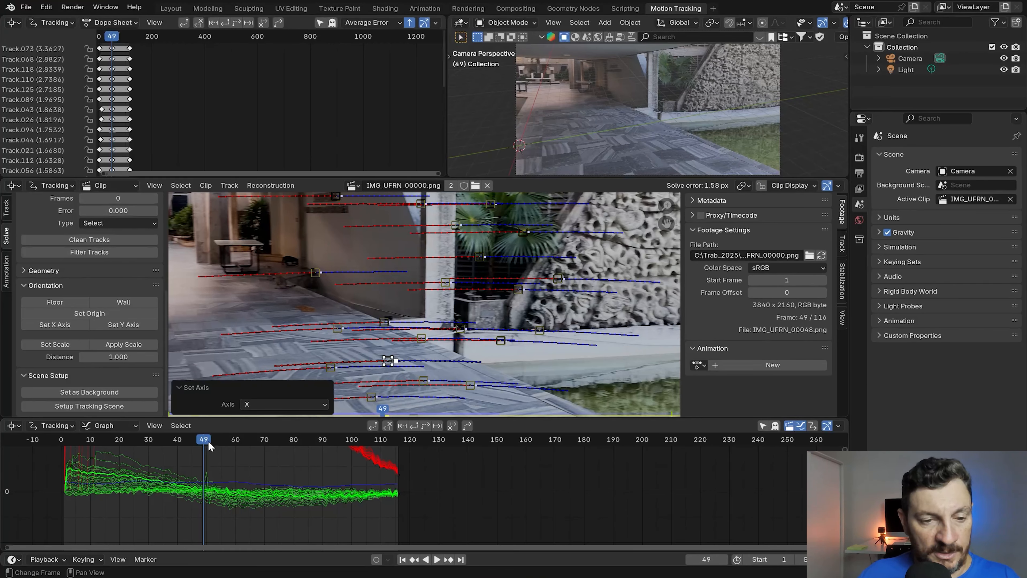
{"action": "left_click", "coordinate": [192, 448]}
{"action": "left_click_drag", "start_coordinate": [192, 448], "coordinate": [61, 442]}
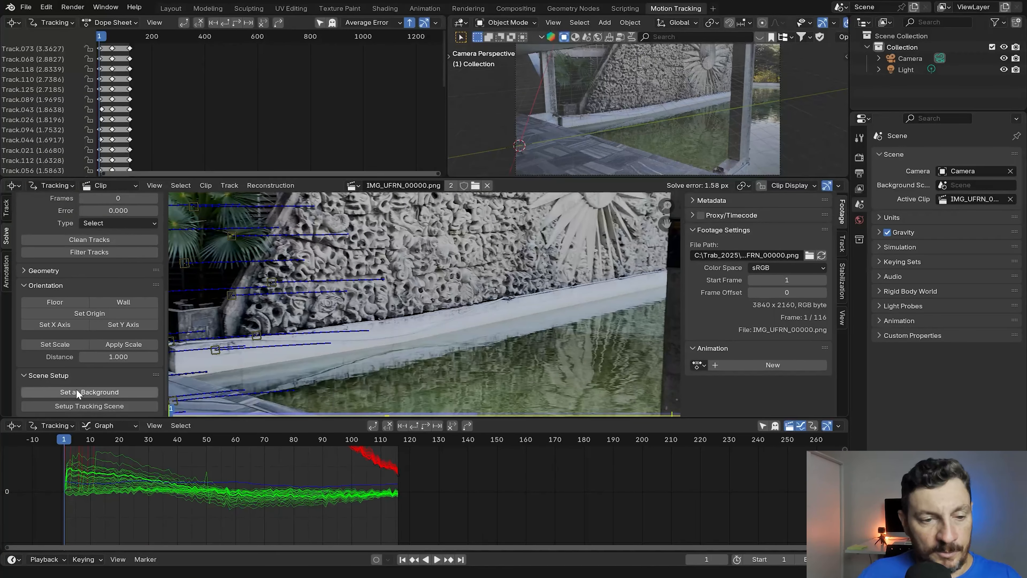
- Define the floor plane from three neighbouring markers on the tiled floor at frame 59
{"action": "left_click_drag", "start_coordinate": [63, 441], "coordinate": [231, 428]}
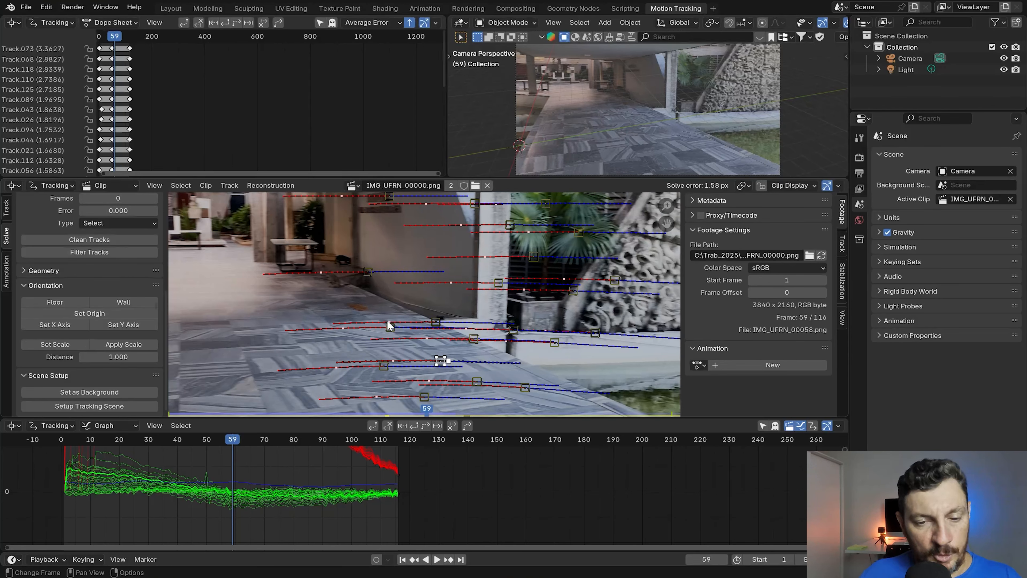
{"action": "scroll", "coordinate": [400, 364], "scroll_direction": "down", "scroll_amount": 1}
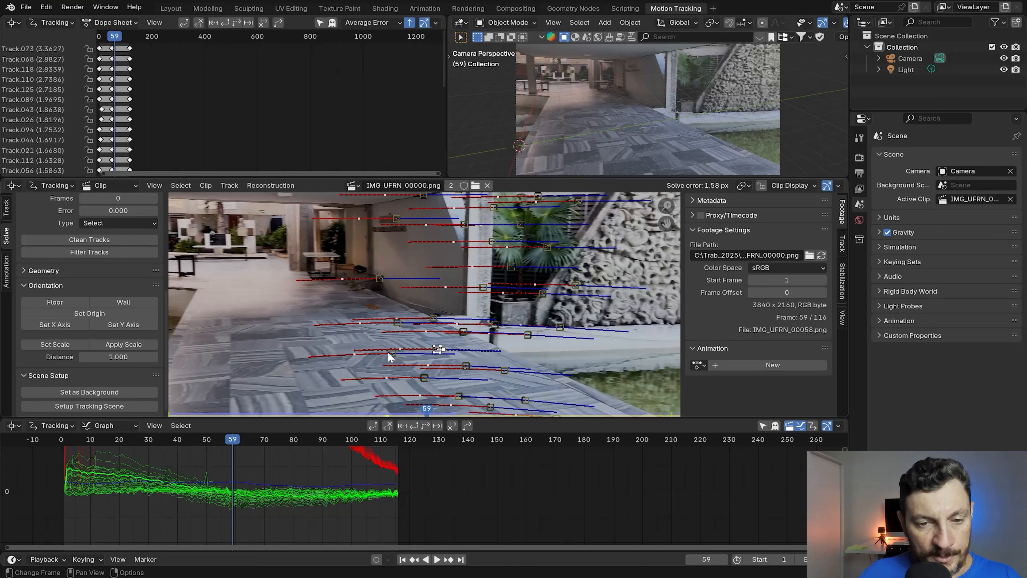
{"action": "left_click", "coordinate": [393, 354]}
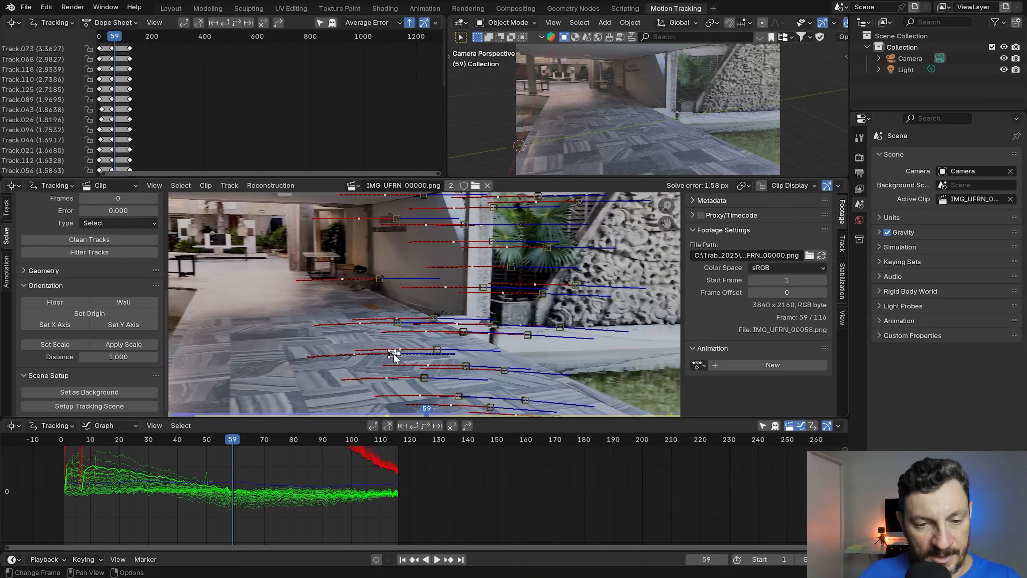
{"action": "left_click", "coordinate": [425, 377], "text": "shift"}
{"action": "left_click", "coordinate": [438, 349], "text": "shift"}
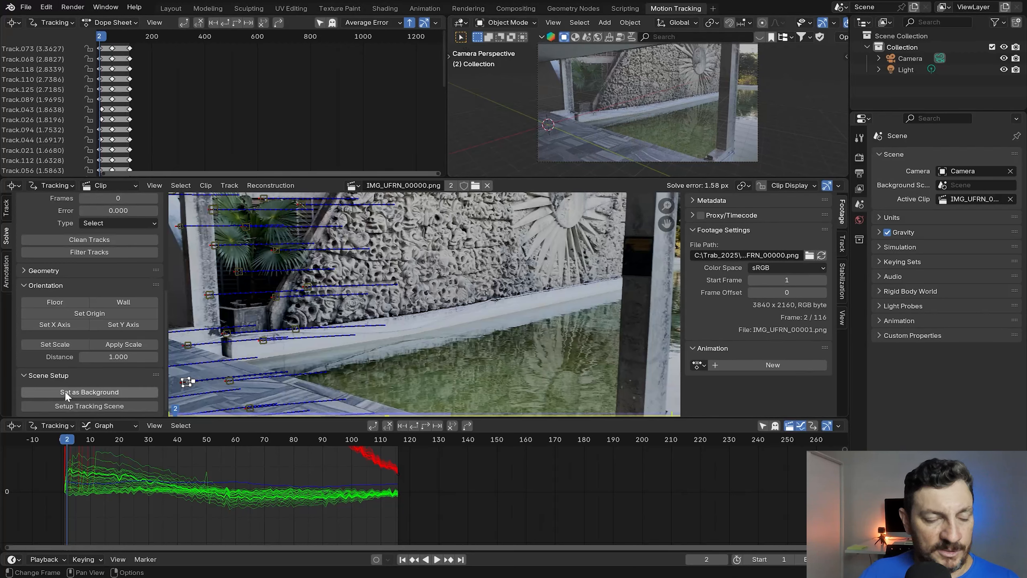
- Set up the tracking scene and preview its cube and ground plane over the moving footage in the Layout workspace
{"action": "left_click", "coordinate": [73, 405]}
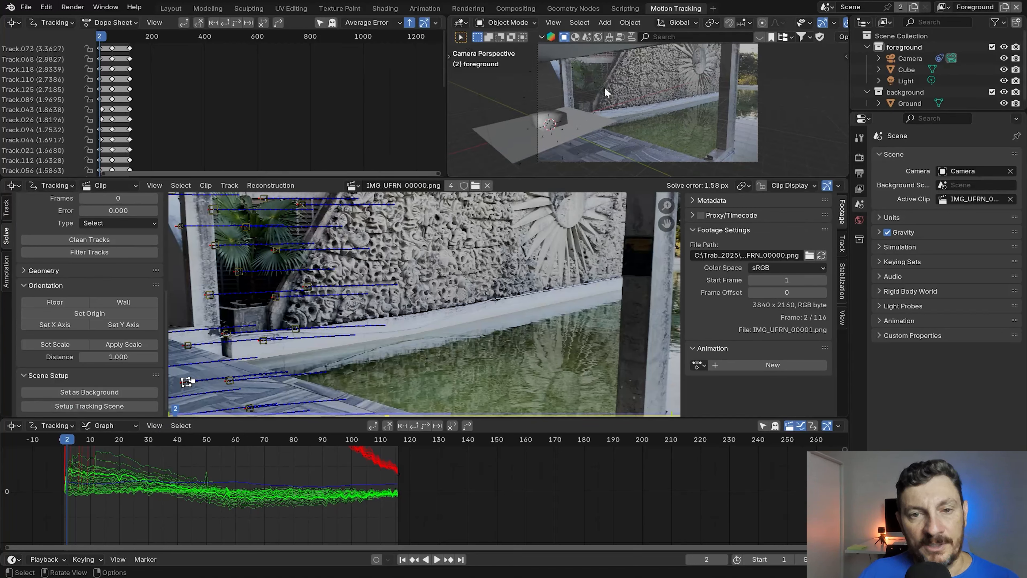
{"action": "left_click", "coordinate": [171, 8]}
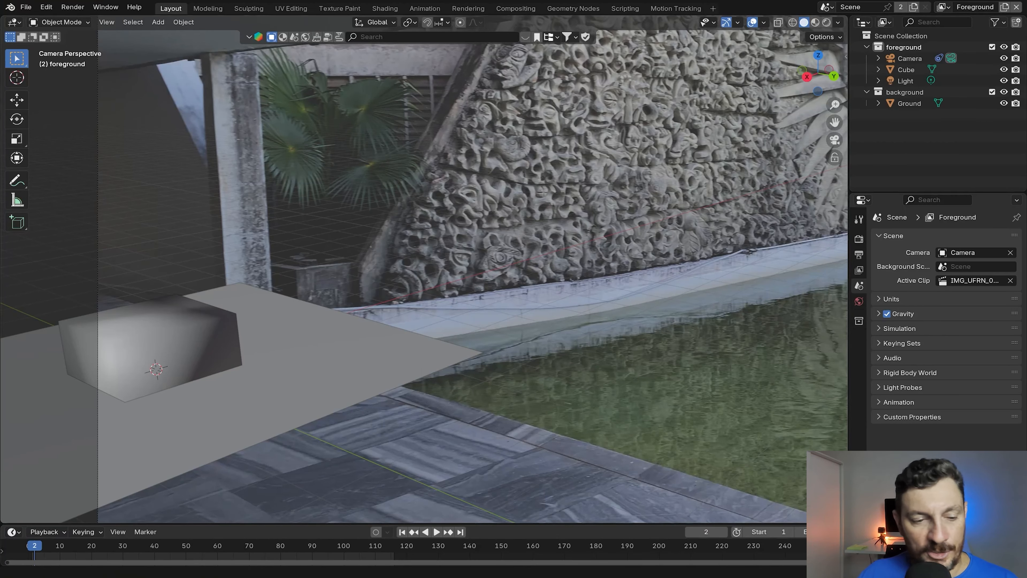
{"action": "left_click_drag", "start_coordinate": [79, 544], "coordinate": [293, 554]}
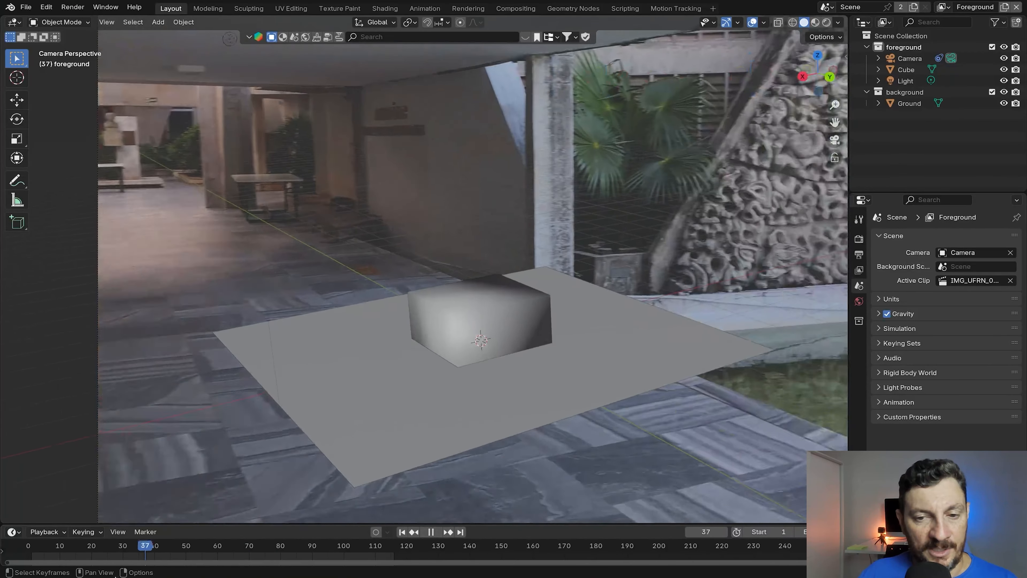
{"action": "key", "text": "Escape"}
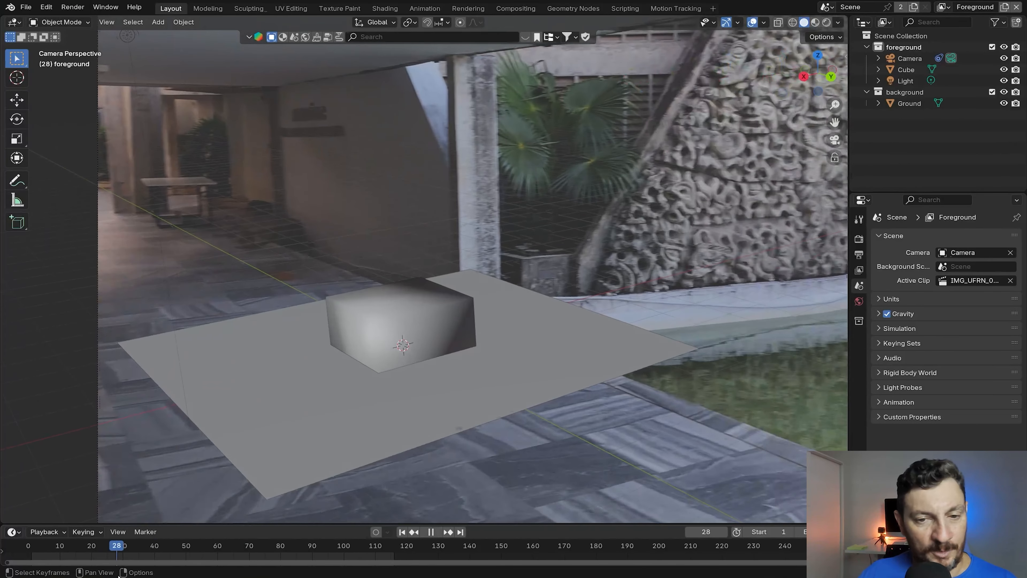
- Delete the cube and enable X-Ray viewport shading so the footage can be seen through the ground plane
{"action": "left_click", "coordinate": [418, 314]}
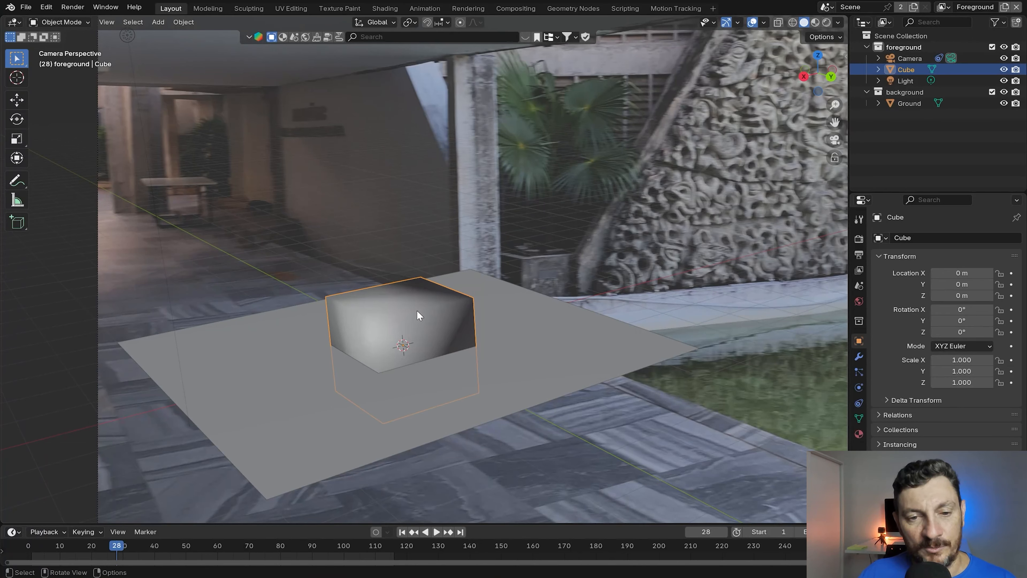
{"action": "key", "text": "Delete"}
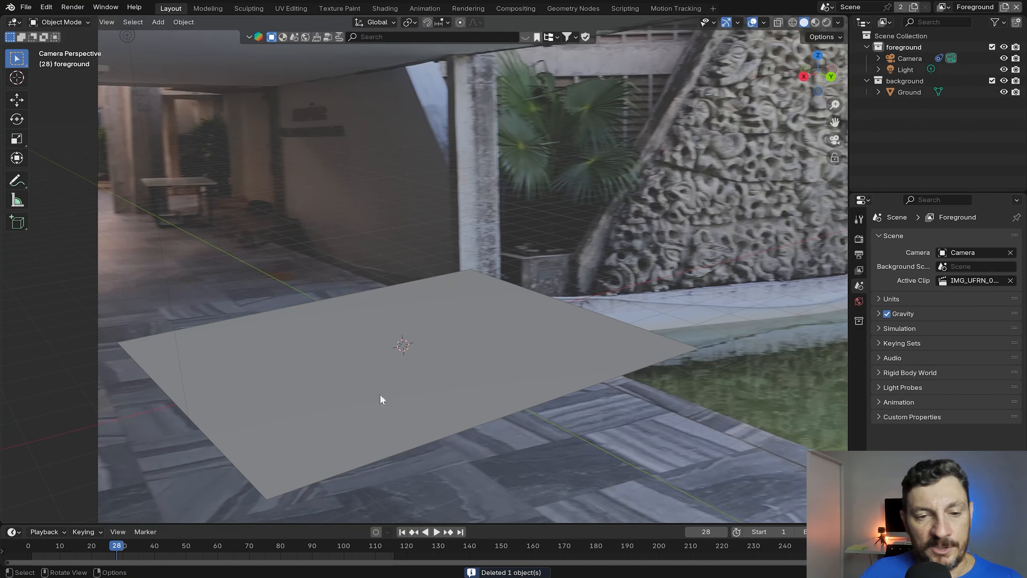
{"action": "left_click", "coordinate": [454, 356]}
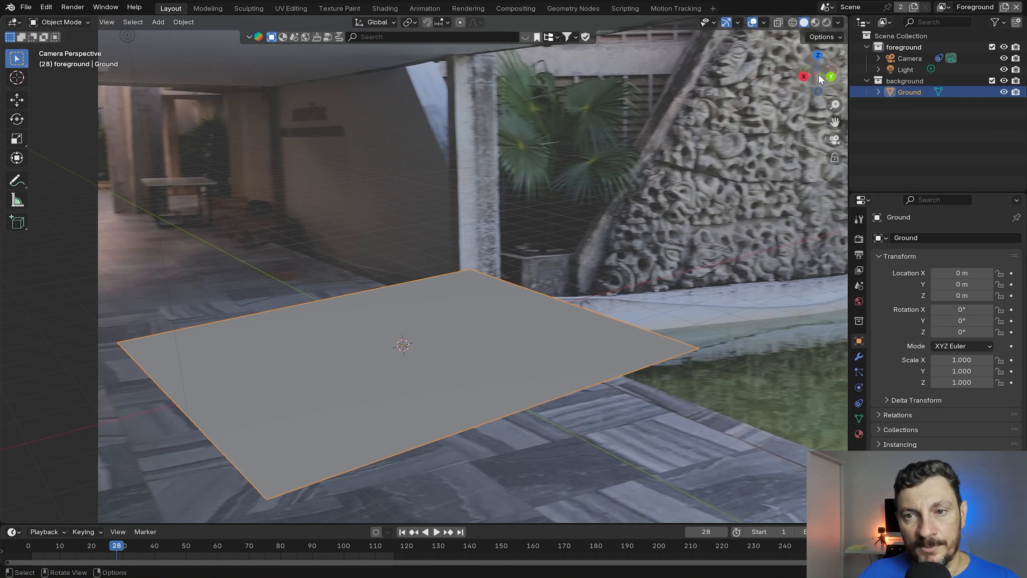
{"action": "left_click", "coordinate": [839, 22]}
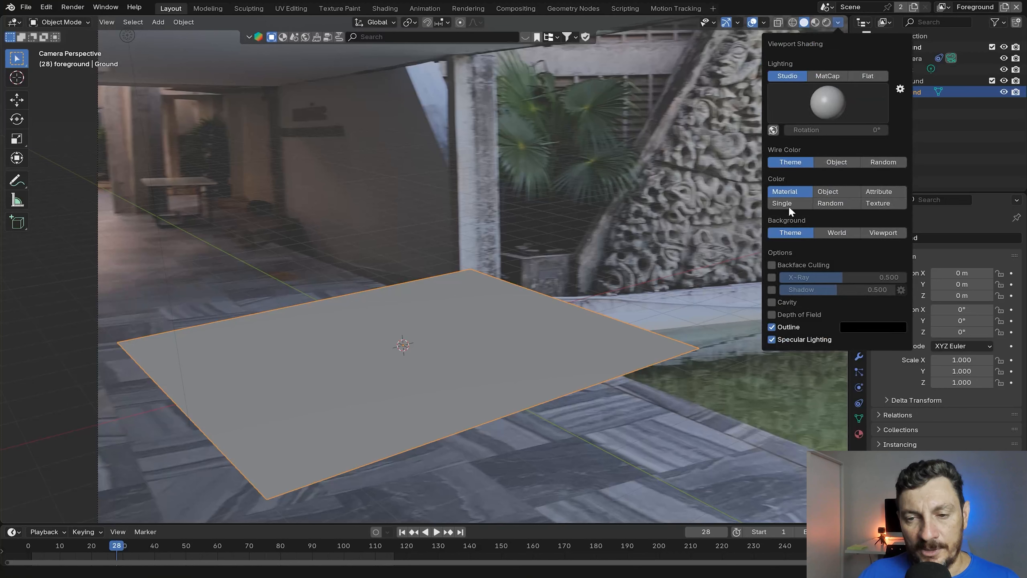
{"action": "left_click", "coordinate": [771, 278]}
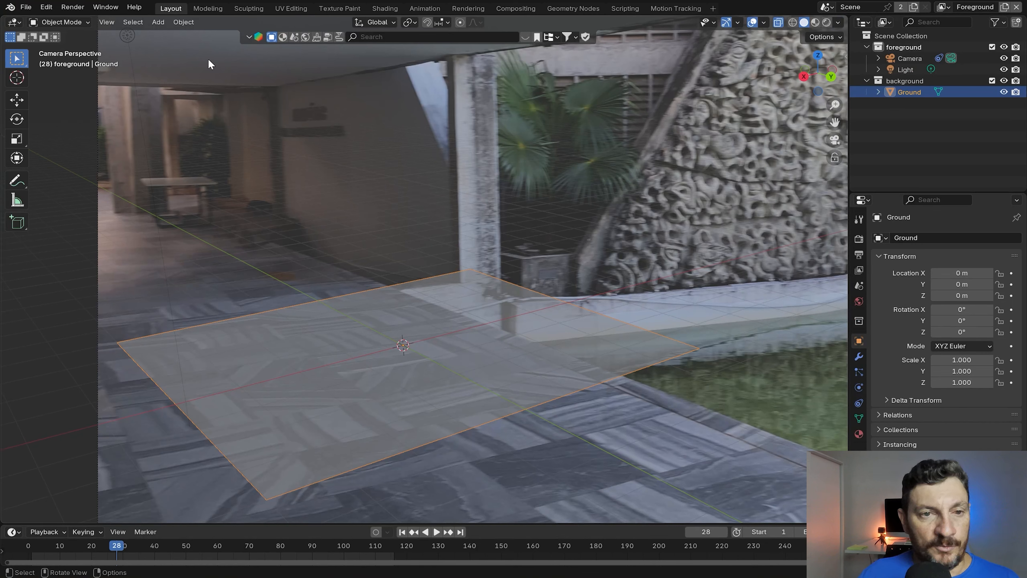
- In Edit Mode, move the ground plane's wall-side edge inward along X to match the tiled walkway's border beside the wall
{"action": "left_click", "coordinate": [58, 21]}
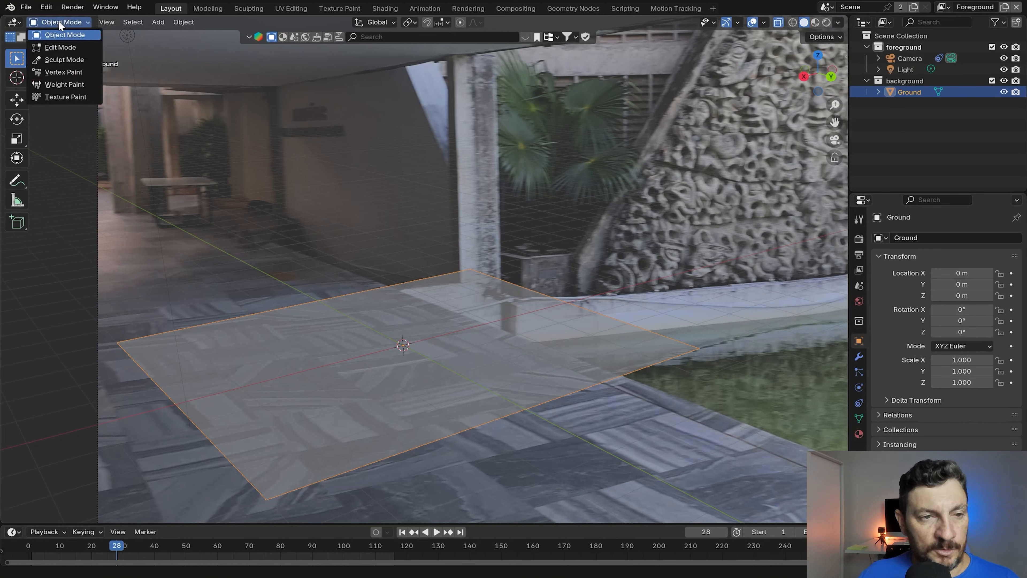
{"action": "left_click", "coordinate": [53, 46]}
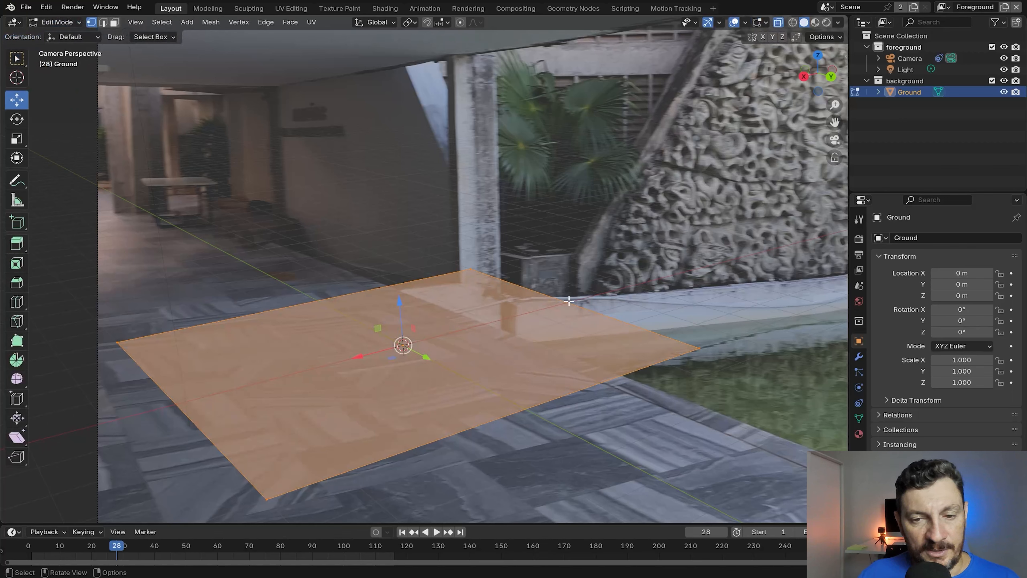
{"action": "key", "text": "2"}
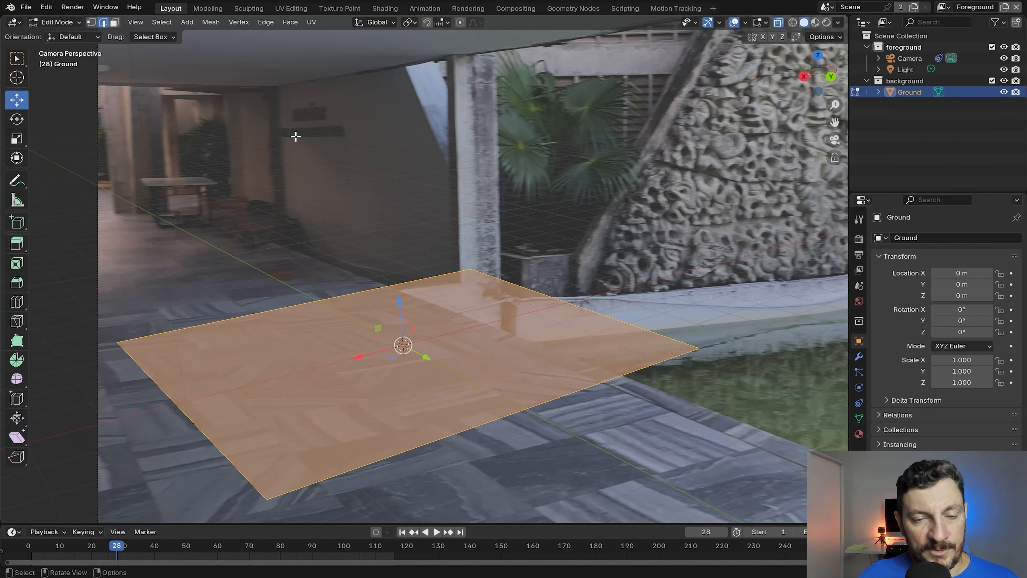
{"action": "left_click", "coordinate": [575, 304]}
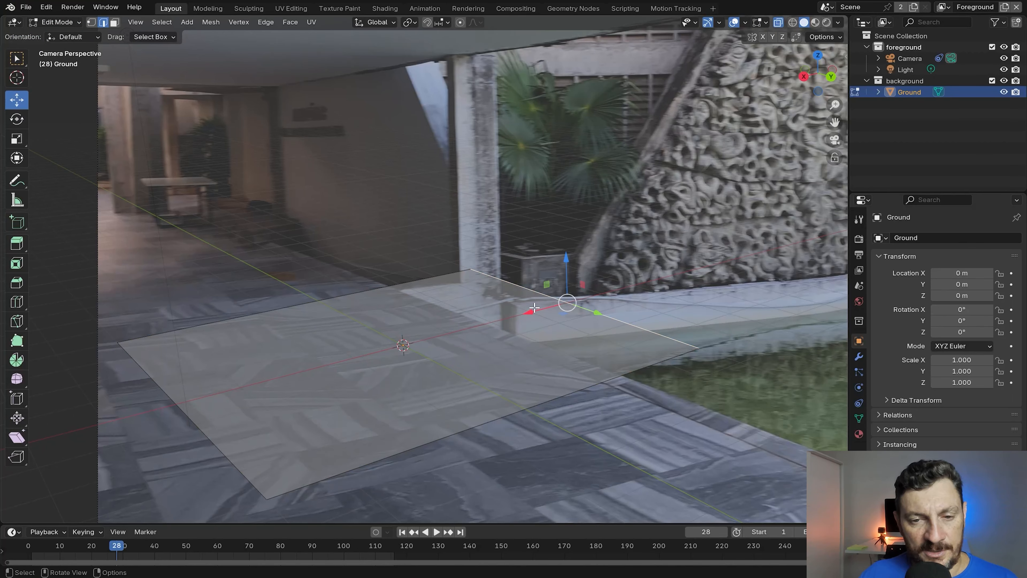
{"action": "left_click_drag", "start_coordinate": [534, 308], "coordinate": [440, 340]}
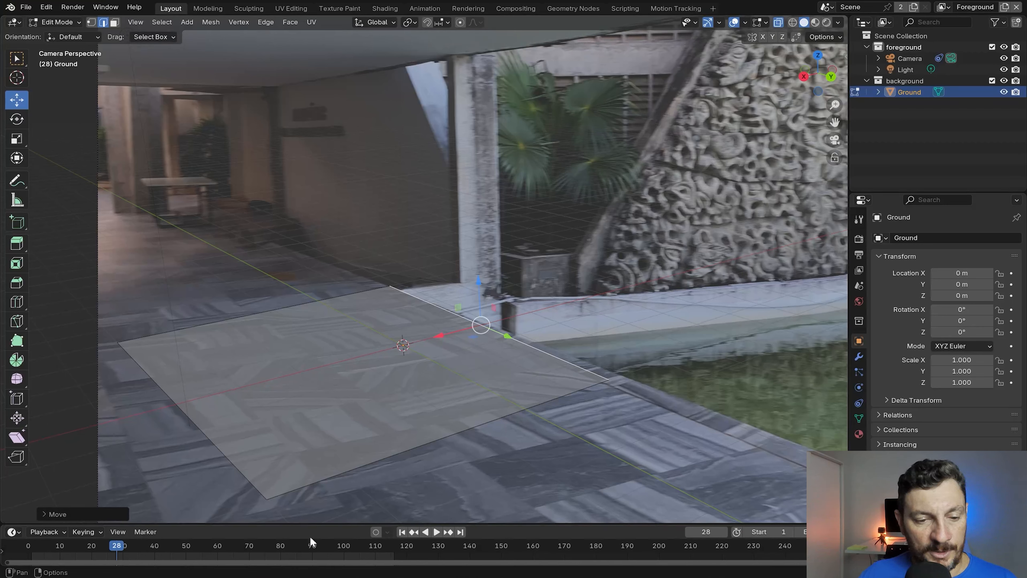
- At frame 65, extend the ground plane's opposite side edge along X towards the walkway's far border
{"action": "left_click_drag", "start_coordinate": [111, 551], "coordinate": [233, 553]}
{"action": "key", "text": "space"}
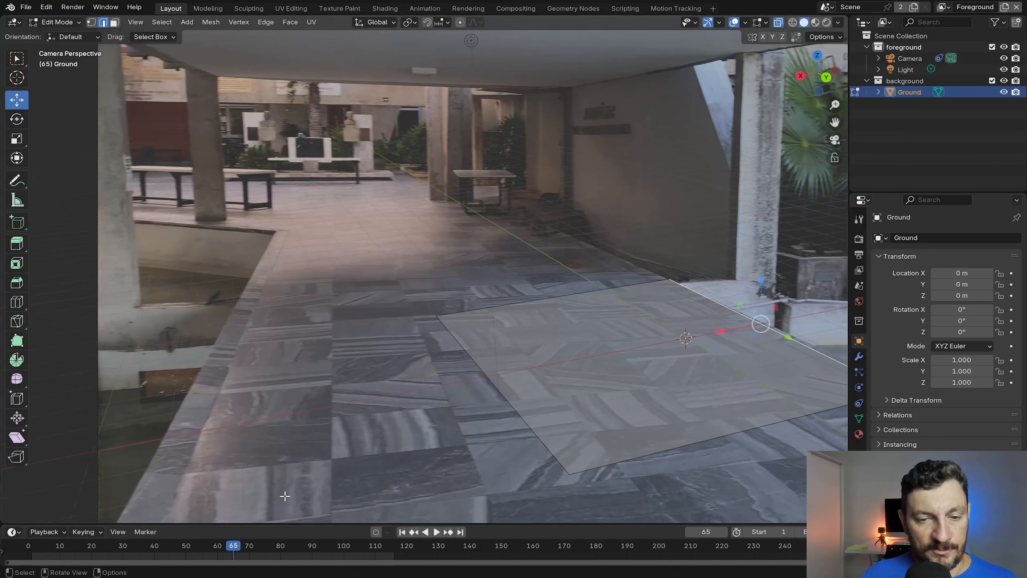
{"action": "left_click", "coordinate": [504, 397]}
{"action": "left_click_drag", "start_coordinate": [437, 384], "coordinate": [152, 429]}
{"action": "scroll", "coordinate": [304, 387], "scroll_direction": "down", "scroll_amount": 2}
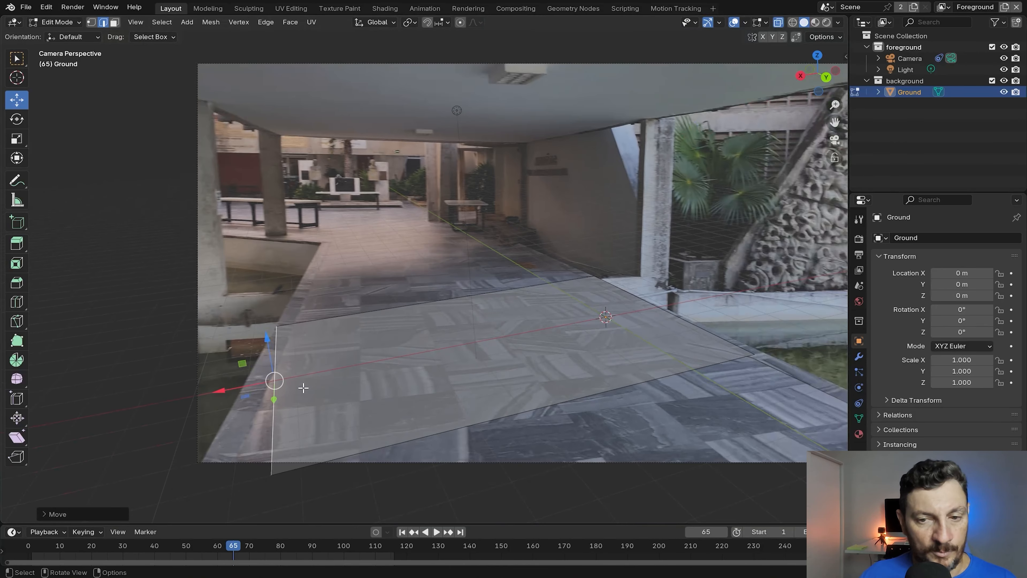
- Extend the ground plane's far edge along Y down the corridor to the distant end of the walkway
{"action": "left_click", "coordinate": [355, 313]}
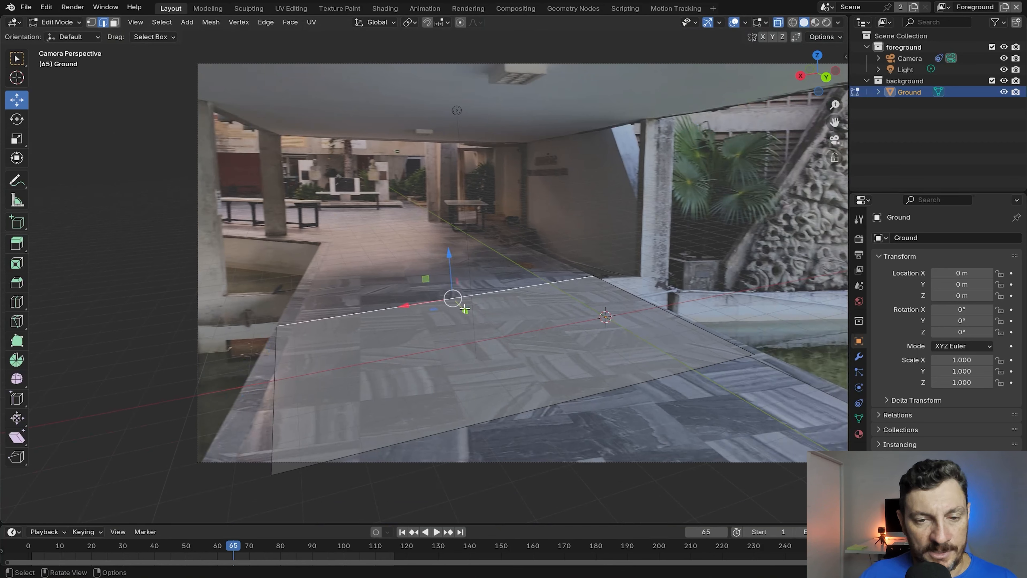
{"action": "left_click_drag", "start_coordinate": [466, 310], "coordinate": [411, 236]}
{"action": "scroll", "coordinate": [422, 332], "scroll_direction": "down", "scroll_amount": 3}
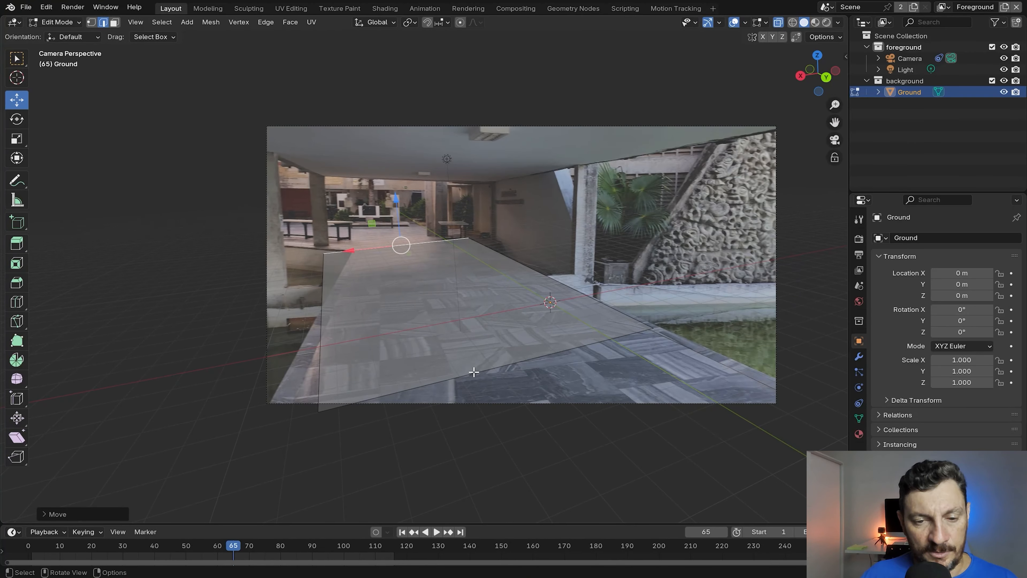
- Extend the ground plane's near edge along Y towards the camera, past the lower border of the footage
{"action": "left_click", "coordinate": [474, 371]}
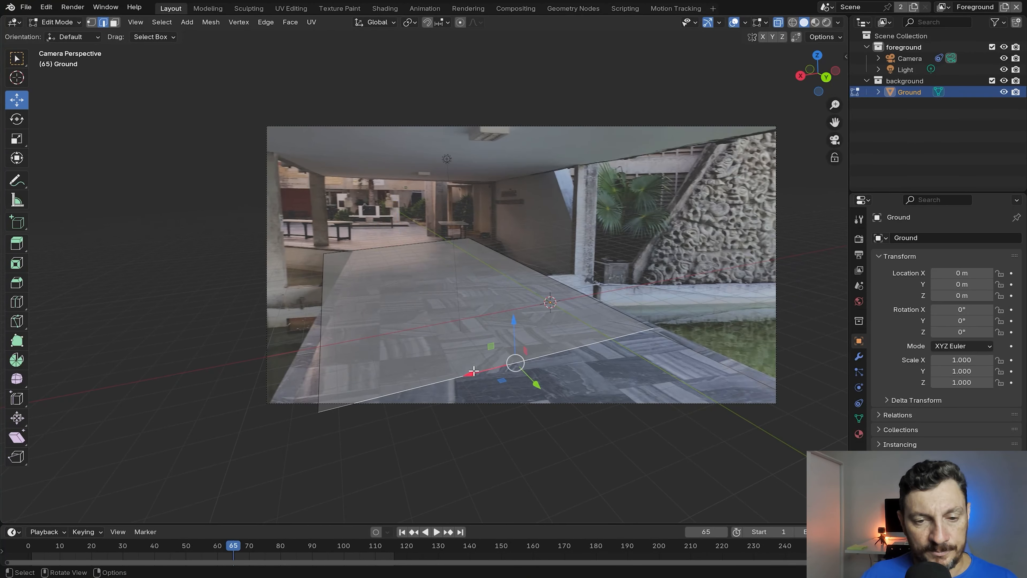
{"action": "left_click_drag", "start_coordinate": [533, 385], "coordinate": [663, 478]}
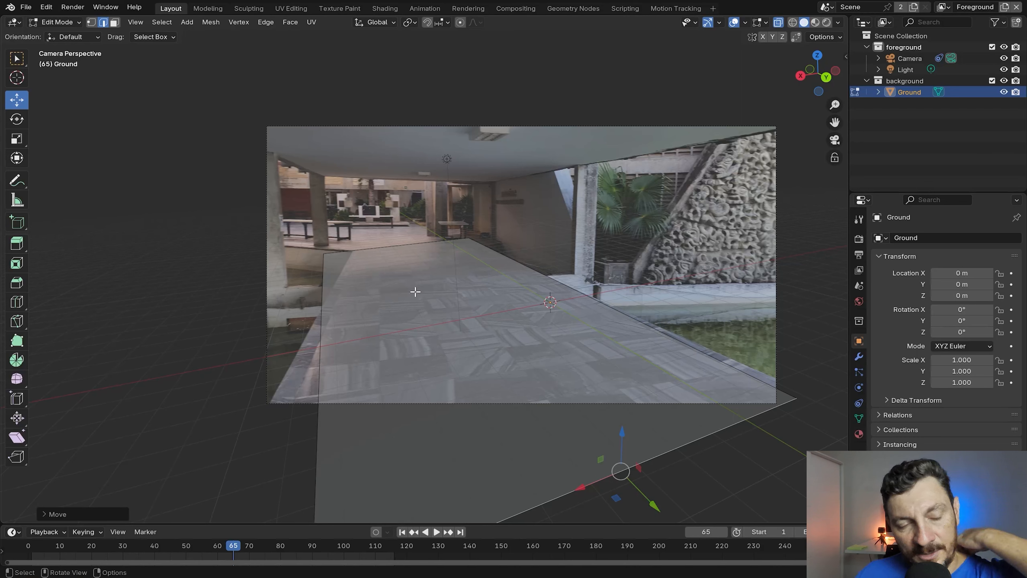
{"action": "scroll", "coordinate": [406, 309], "scroll_direction": "down", "scroll_amount": 1}
{"action": "scroll", "coordinate": [405, 310], "scroll_direction": "down", "scroll_amount": 1}
{"action": "scroll", "coordinate": [406, 312], "scroll_direction": "up", "scroll_amount": 1}
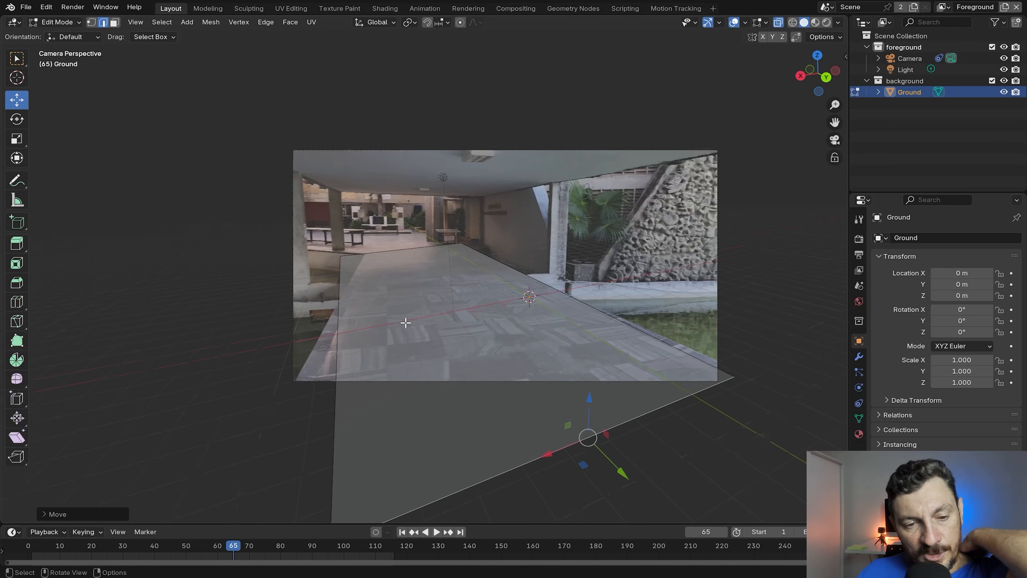
{"action": "scroll", "coordinate": [405, 316], "scroll_direction": "down", "scroll_amount": 1}
{"action": "scroll", "coordinate": [405, 321], "scroll_direction": "up", "scroll_amount": 1}
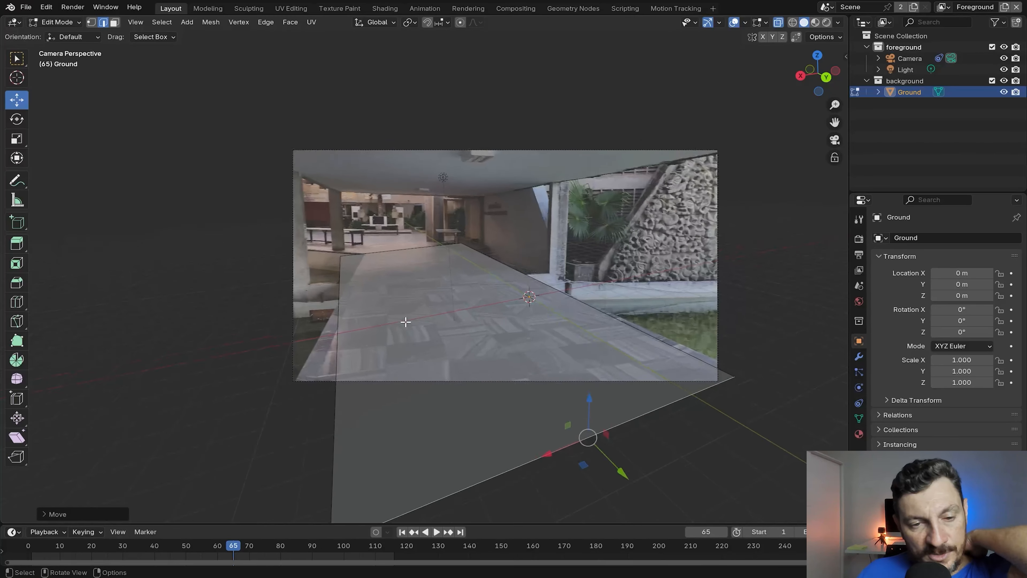
- In vertex select mode, move the ground plane's near wall-side corner outward along X to match the walkway's border beside the grass
{"action": "scroll", "coordinate": [406, 322], "scroll_direction": "up", "scroll_amount": 4}
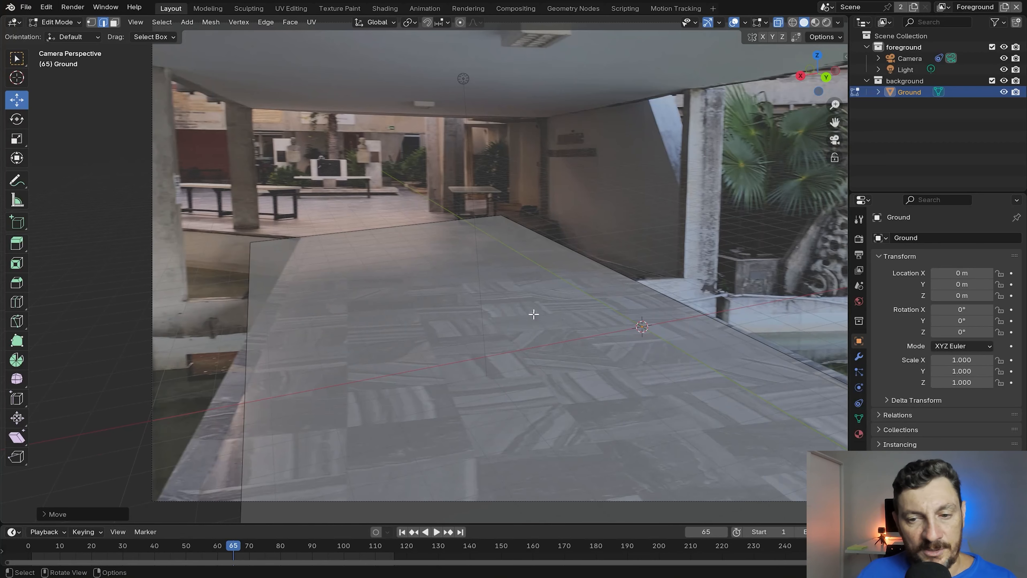
{"action": "scroll", "coordinate": [582, 351], "scroll_direction": "down", "scroll_amount": 1}
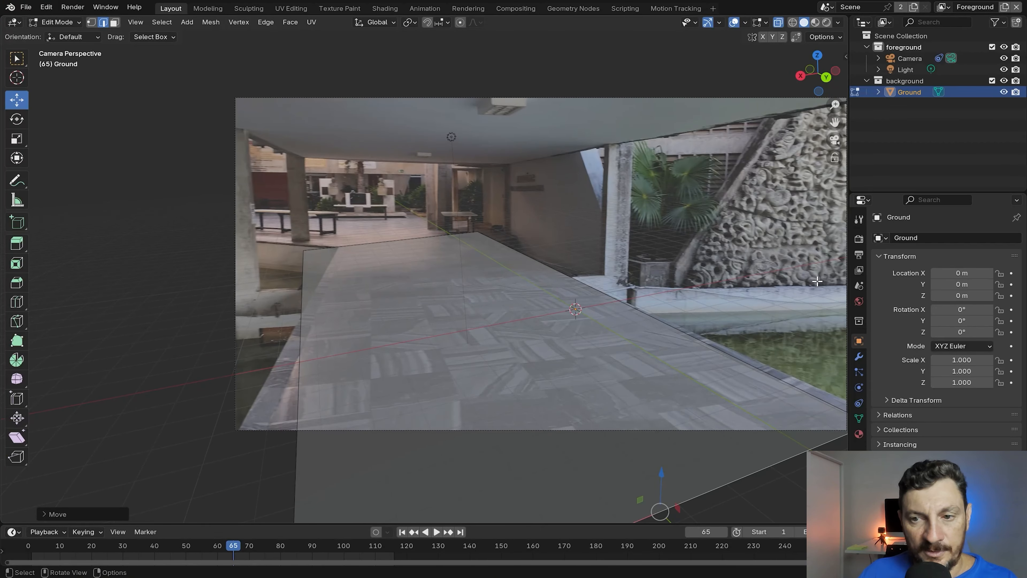
{"action": "left_click_drag", "start_coordinate": [835, 122], "coordinate": [801, 175]}
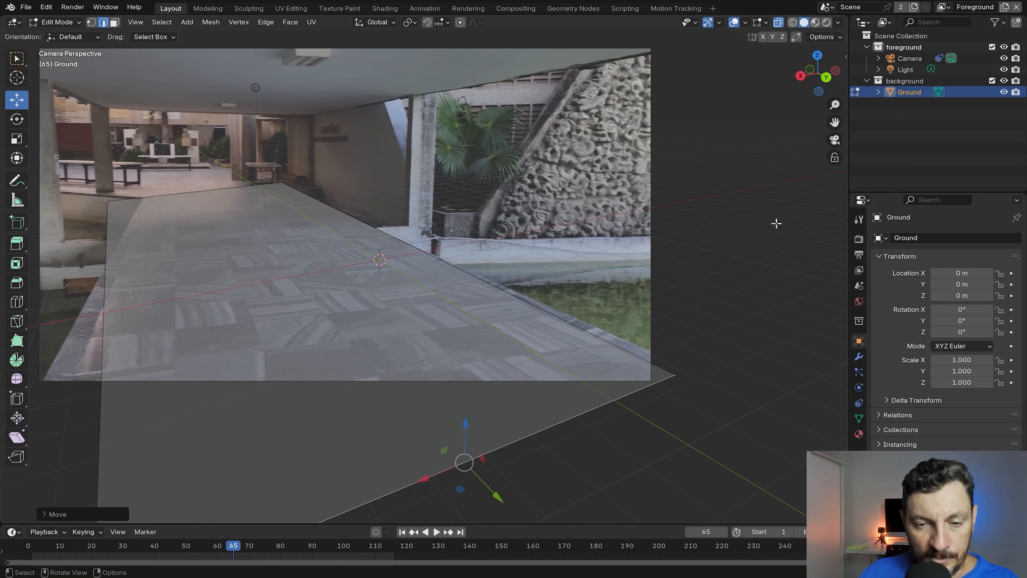
{"action": "scroll", "coordinate": [623, 364], "scroll_direction": "up", "scroll_amount": 2}
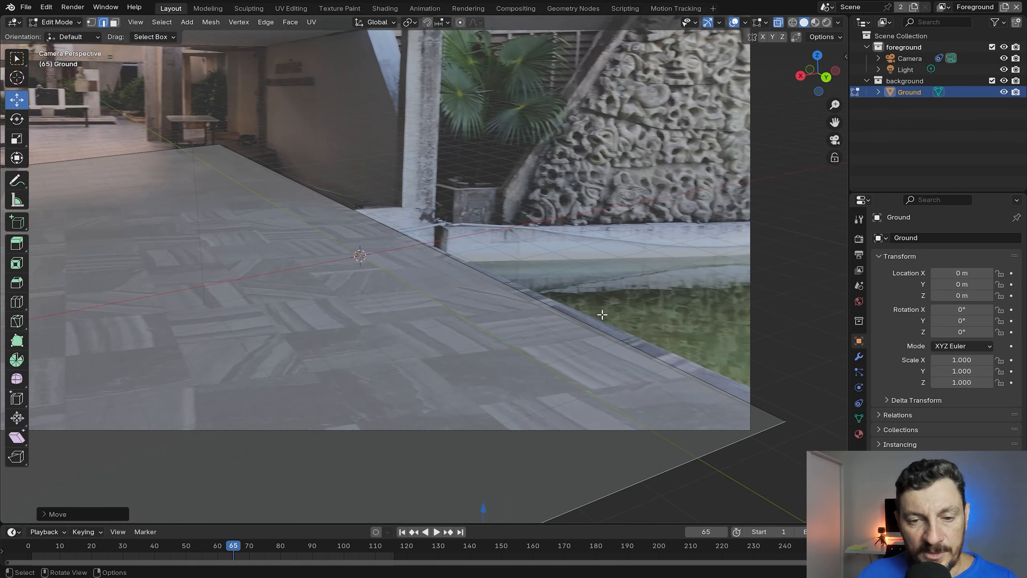
{"action": "left_click", "coordinate": [91, 23]}
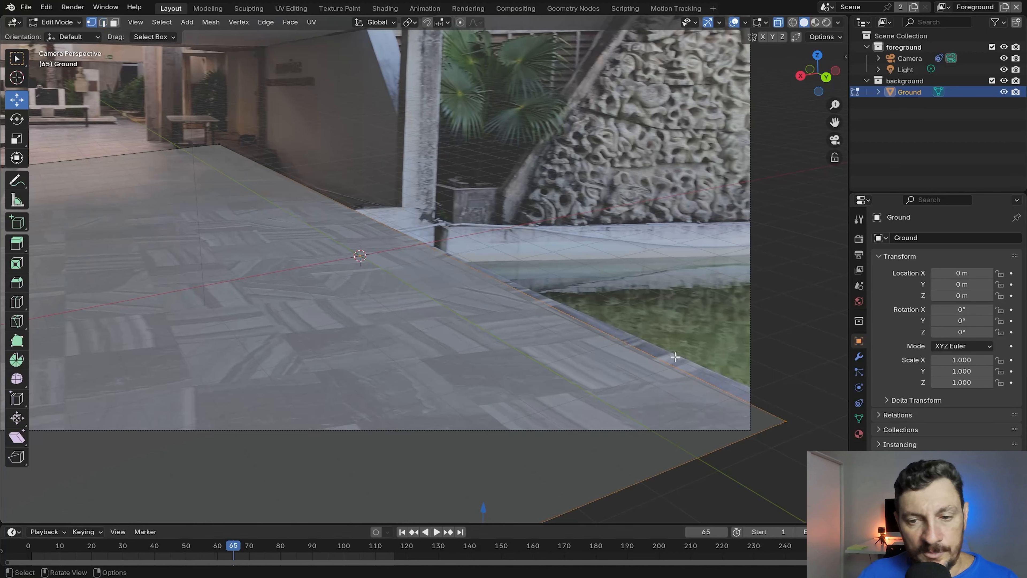
{"action": "left_click", "coordinate": [786, 421]}
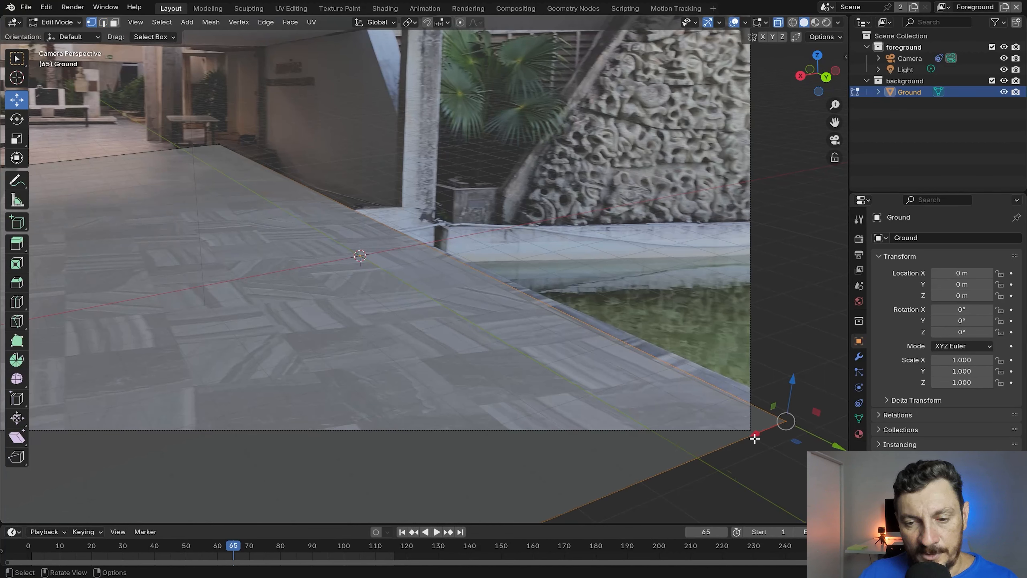
{"action": "mouse_move", "coordinate": [755, 437]}
{"action": "left_mouse_down"}
{"action": "mouse_move", "coordinate": [756, 427]}
{"action": "mouse_move", "coordinate": [774, 424]}
{"action": "mouse_move", "coordinate": [761, 428]}
{"action": "left_mouse_up"}
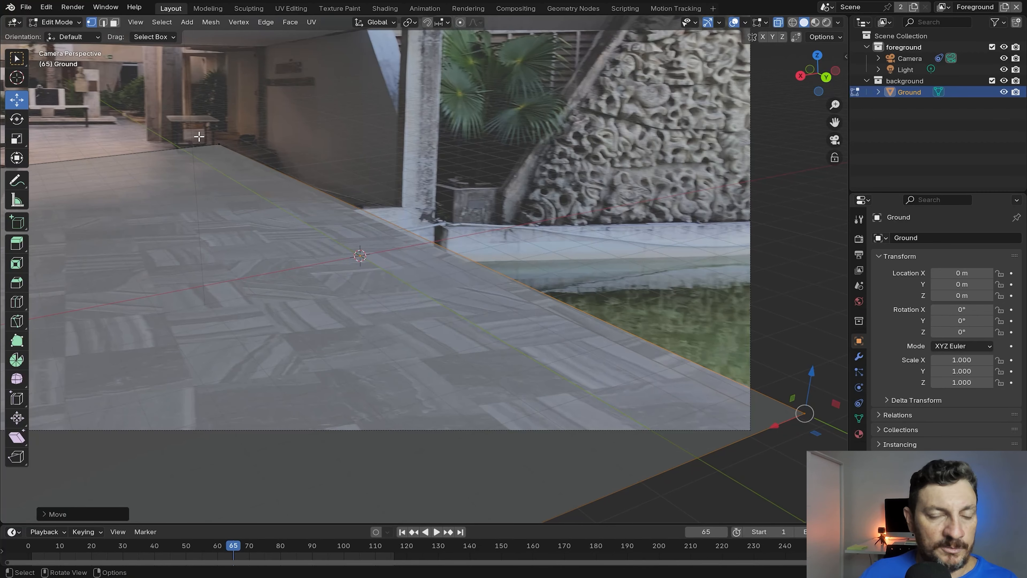
- Move the ground plane's far wall-side corner vertex along X to line the edge up with the base of the wall
{"action": "scroll", "coordinate": [199, 136], "scroll_direction": "up", "scroll_amount": 3}
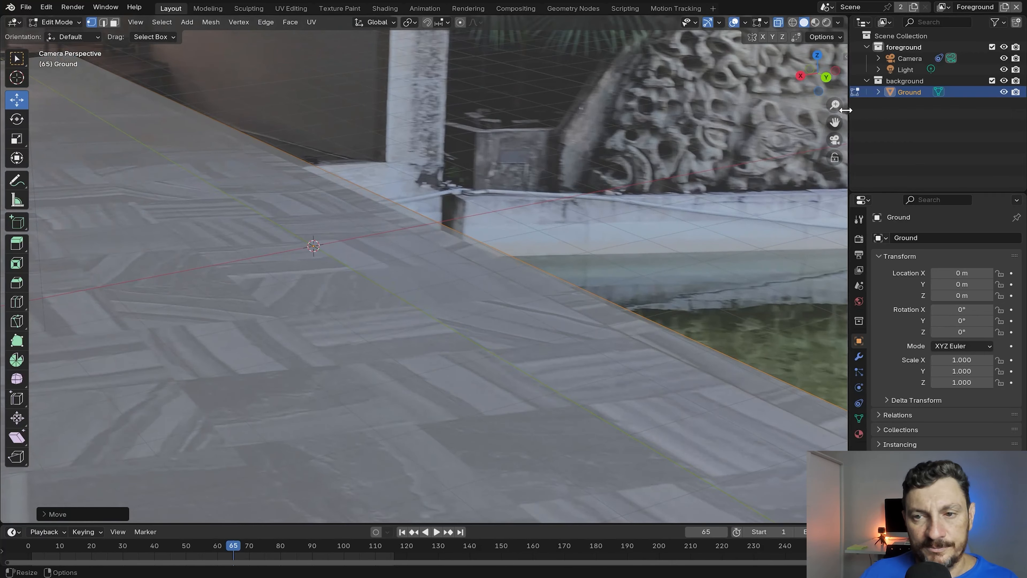
{"action": "middle_click_drag", "start_coordinate": [354, 183], "coordinate": [486, 348], "text": "shift"}
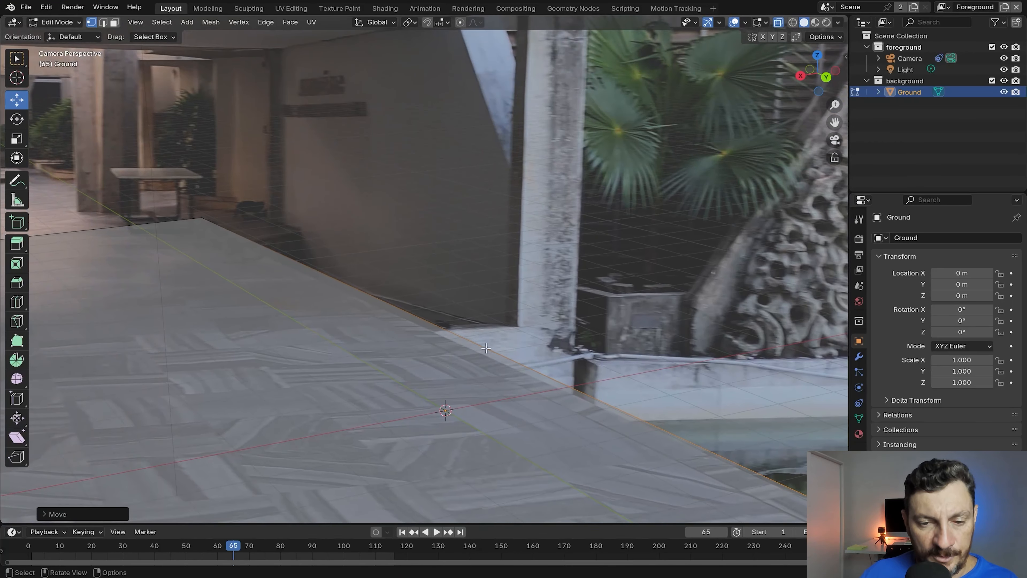
{"action": "scroll", "coordinate": [480, 365], "scroll_direction": "up", "scroll_amount": 1}
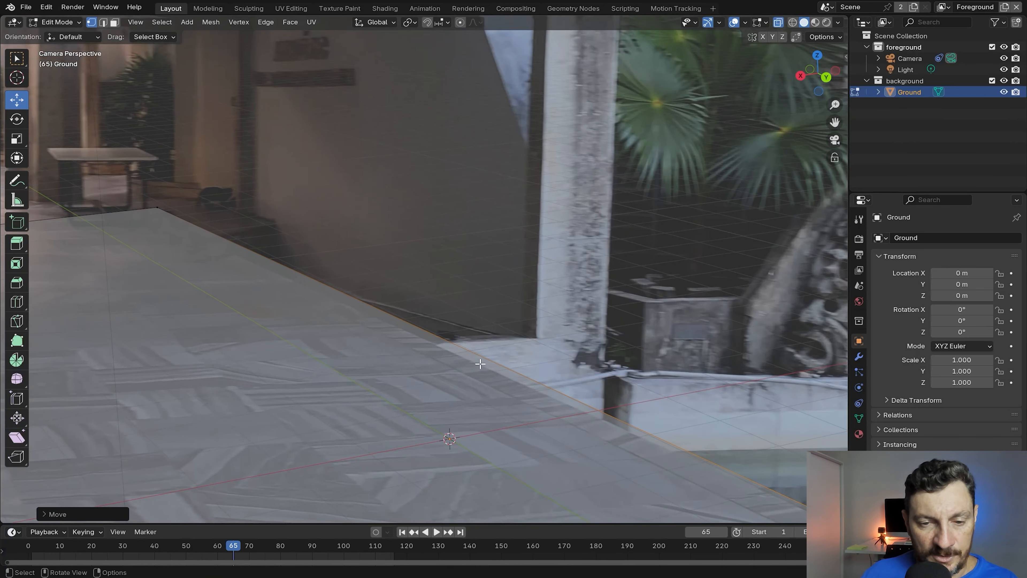
{"action": "left_click_drag", "start_coordinate": [131, 183], "coordinate": [184, 230]}
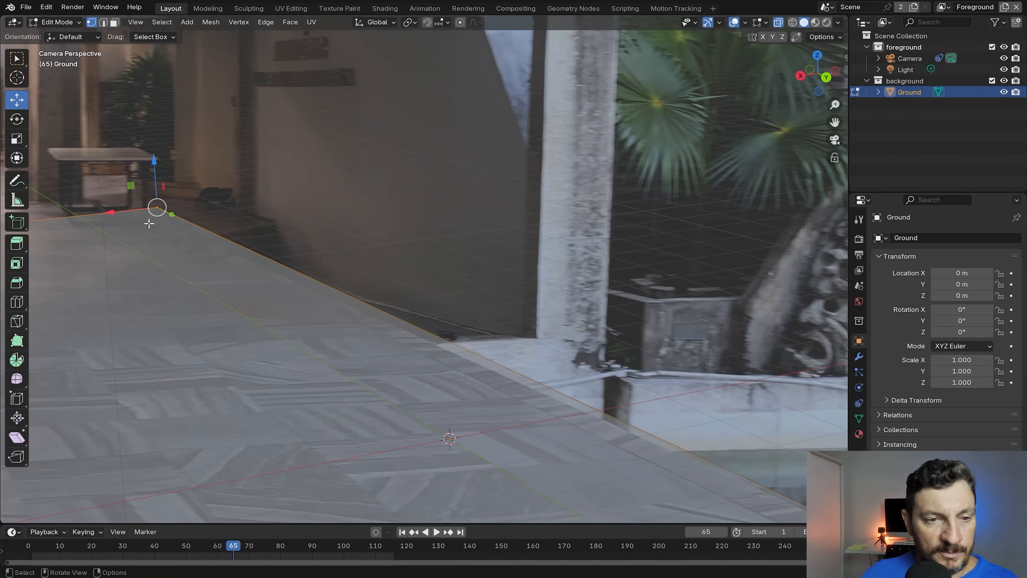
{"action": "left_click_drag", "start_coordinate": [109, 212], "coordinate": [86, 219]}
{"action": "scroll", "coordinate": [523, 395], "scroll_direction": "down", "scroll_amount": 5}
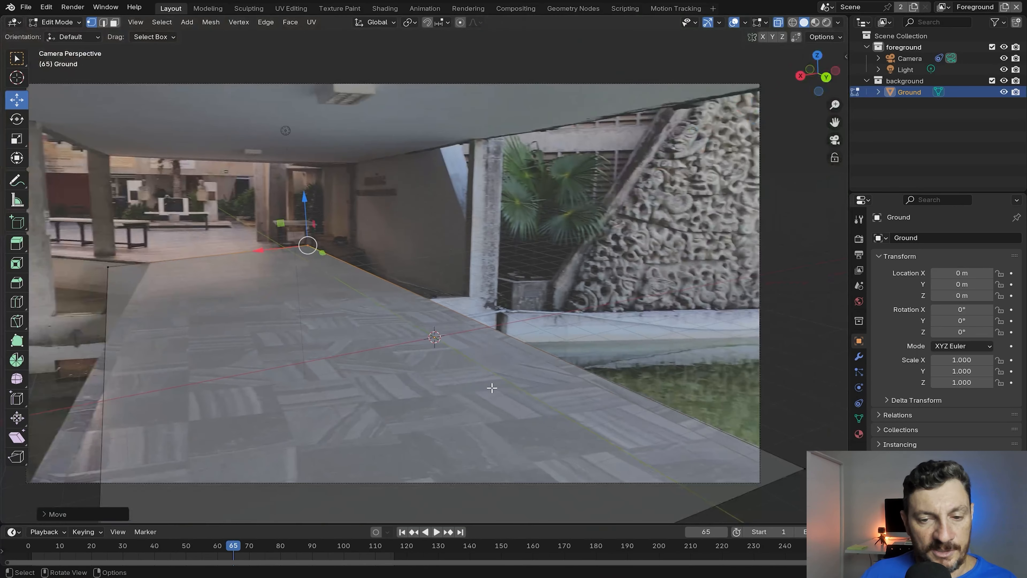
- Move the far and near corner vertices on the side opposite the wall along X to align that edge with the walkway's border
{"action": "scroll", "coordinate": [191, 270], "scroll_direction": "up", "scroll_amount": 4}
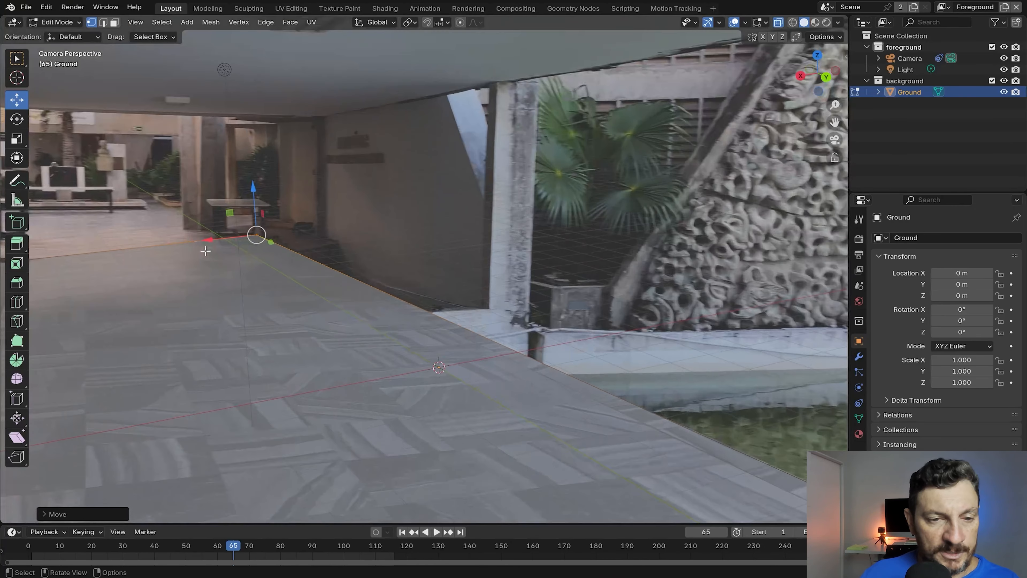
{"action": "left_click_drag", "start_coordinate": [834, 123], "coordinate": [1023, 169]}
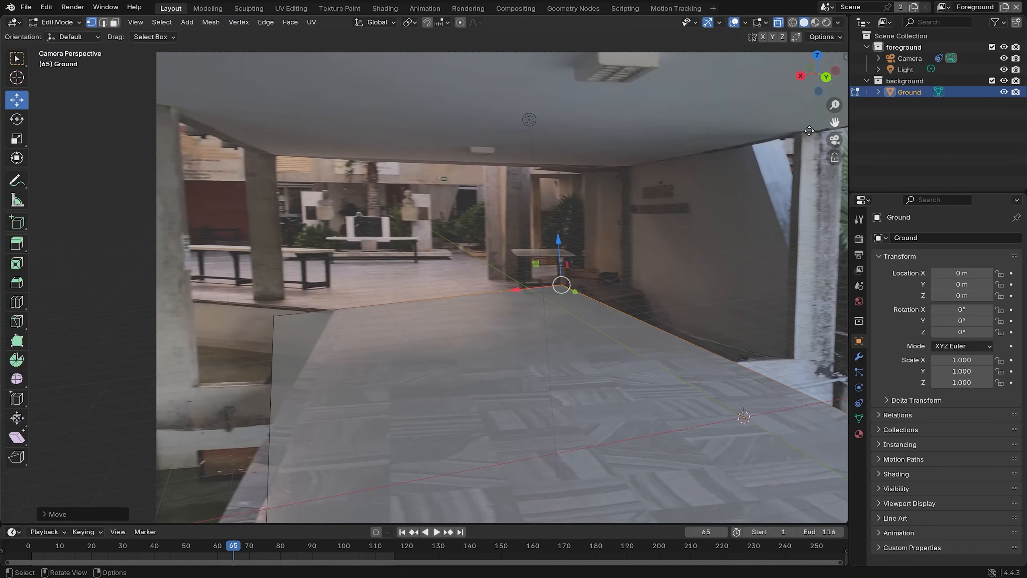
{"action": "scroll", "coordinate": [200, 340], "scroll_direction": "up", "scroll_amount": 3}
{"action": "left_click", "coordinate": [200, 340]}
{"action": "left_click_drag", "start_coordinate": [153, 341], "coordinate": [240, 325]}
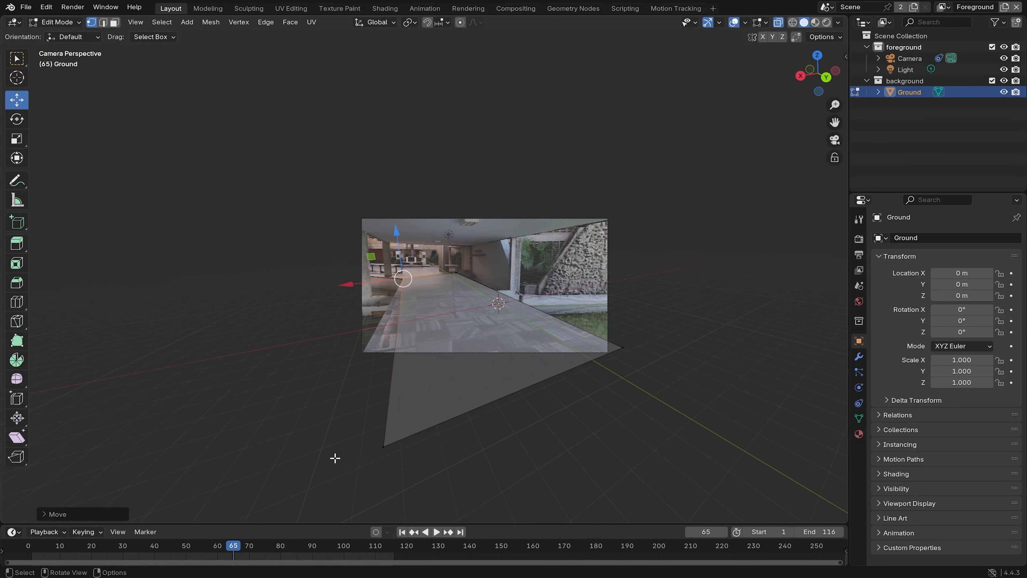
{"action": "left_click", "coordinate": [385, 447]}
{"action": "left_click_drag", "start_coordinate": [328, 470], "coordinate": [234, 493]}
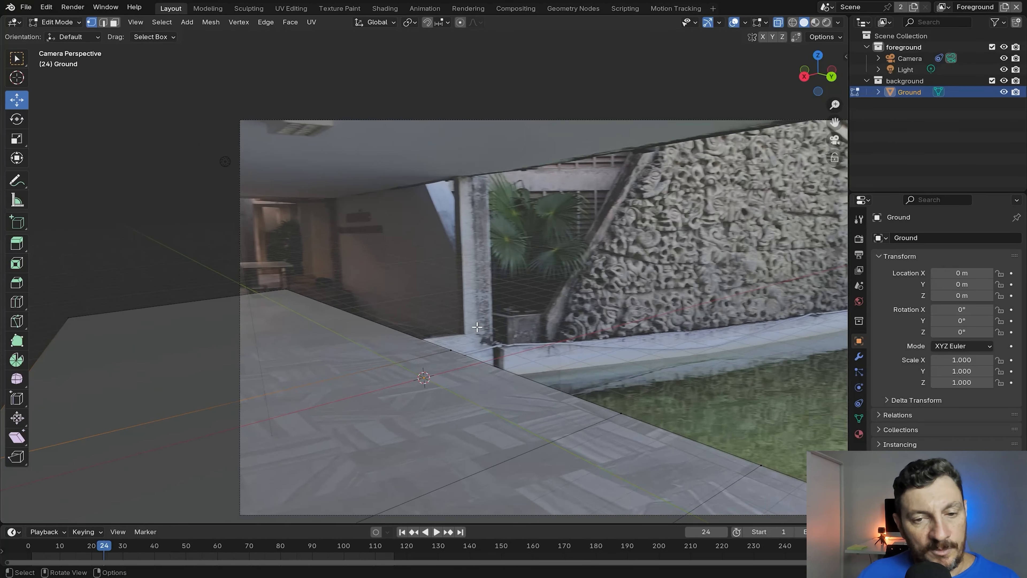
- Switch the viewport to Material Preview shading and return the ground plane to Object Mode
{"action": "scroll", "coordinate": [469, 345], "scroll_direction": "down", "scroll_amount": 1}
{"action": "scroll", "coordinate": [469, 346], "scroll_direction": "down", "scroll_amount": 1}
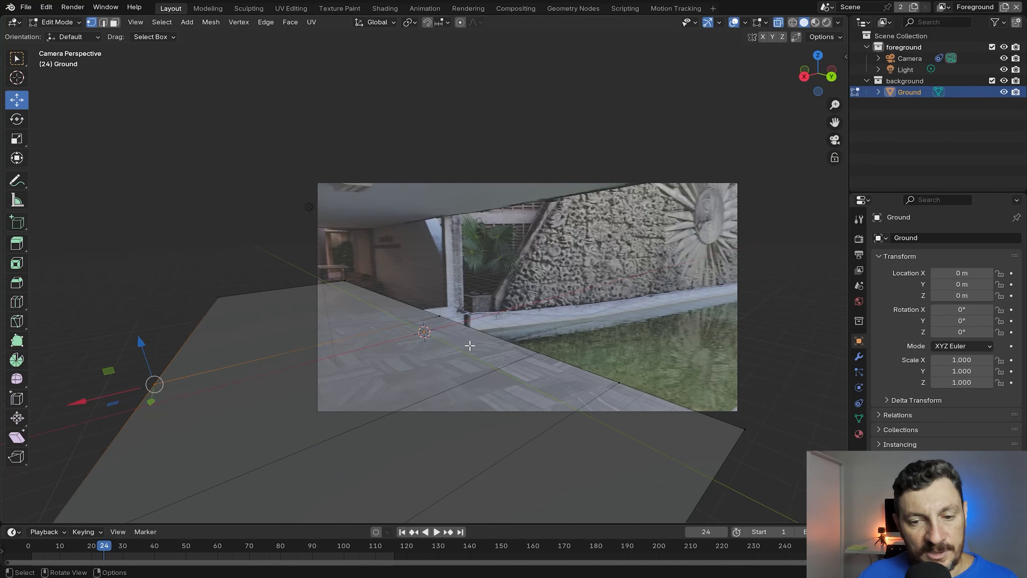
{"action": "left_click", "coordinate": [16, 59]}
{"action": "key", "text": "alt+a"}
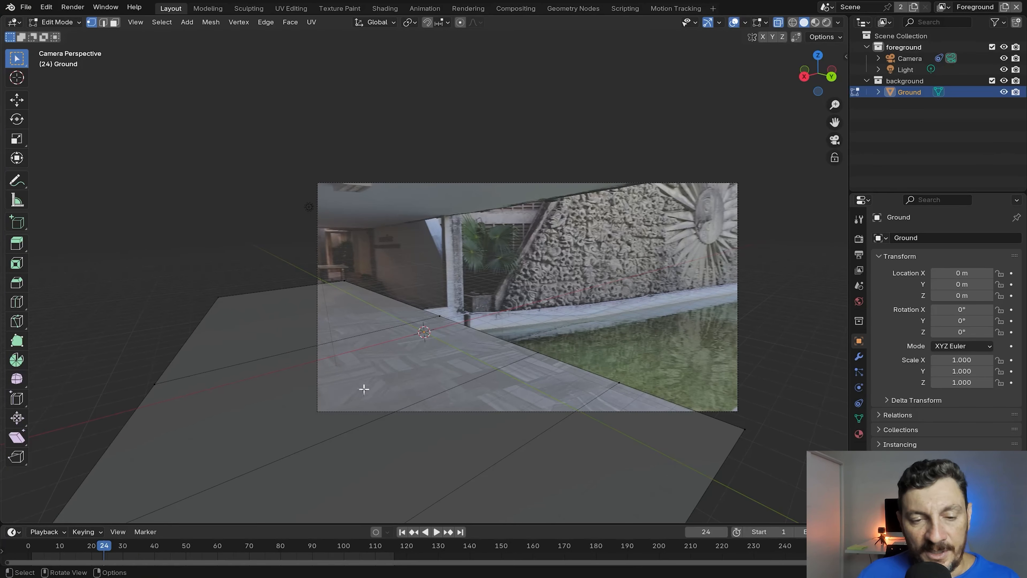
{"action": "left_click", "coordinate": [810, 21]}
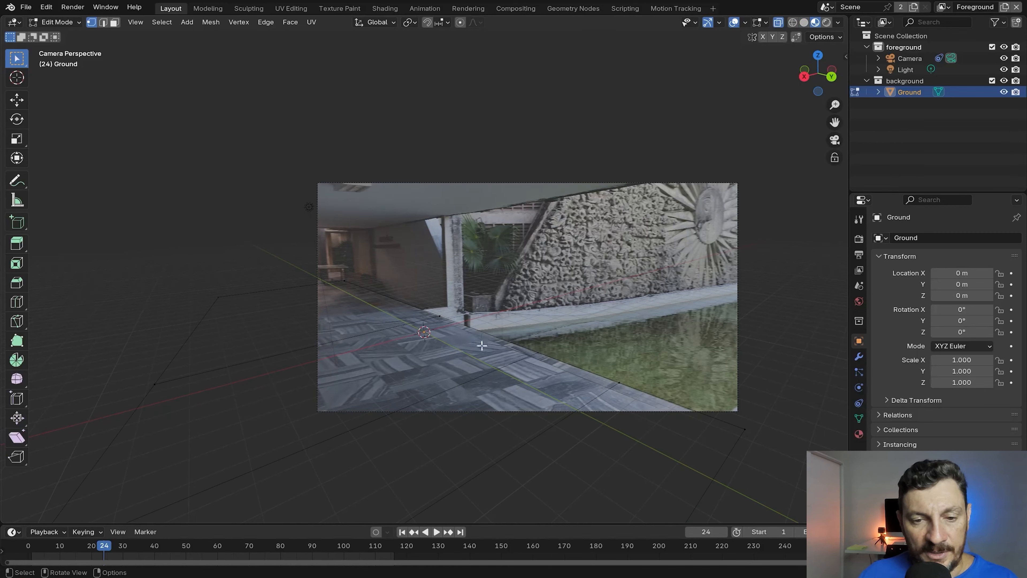
{"action": "left_click", "coordinate": [70, 22]}
{"action": "left_click", "coordinate": [67, 29]}
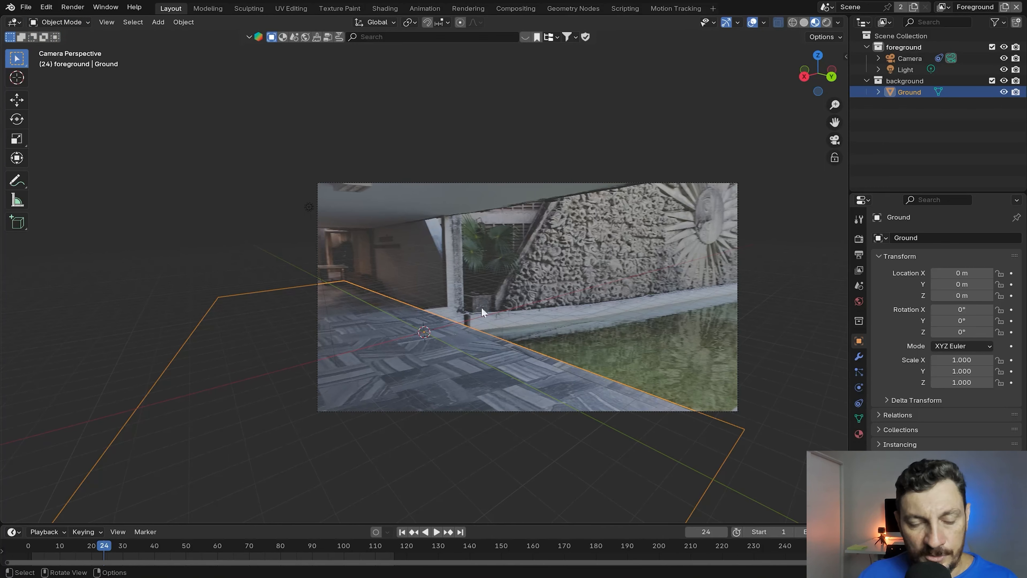
- Play and scrub the shot to frame 65 to check the ground plane's alignment with the walkway
{"action": "scroll", "coordinate": [491, 366], "scroll_direction": "up", "scroll_amount": 4}
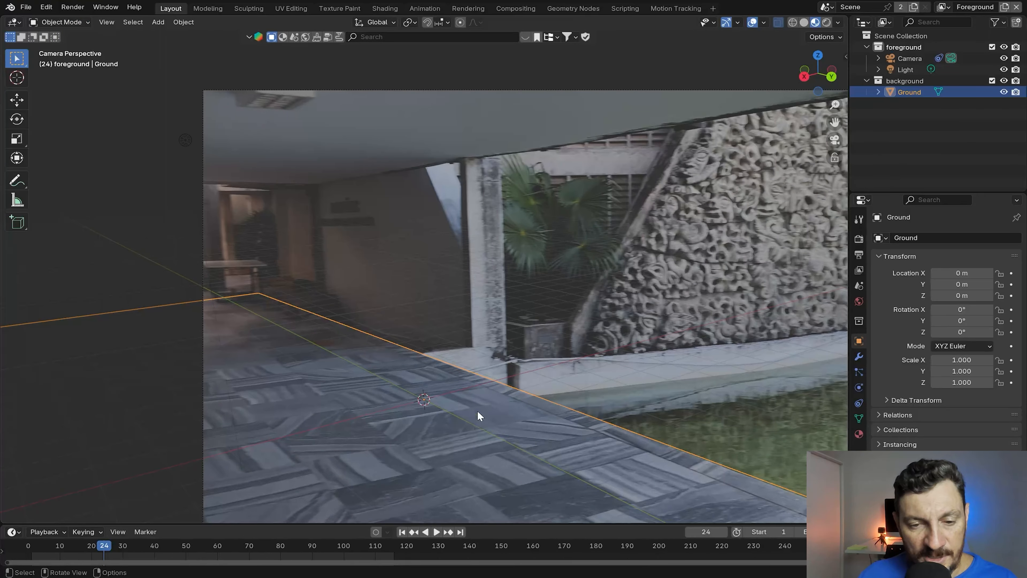
{"action": "scroll", "coordinate": [478, 411], "scroll_direction": "down", "scroll_amount": 3}
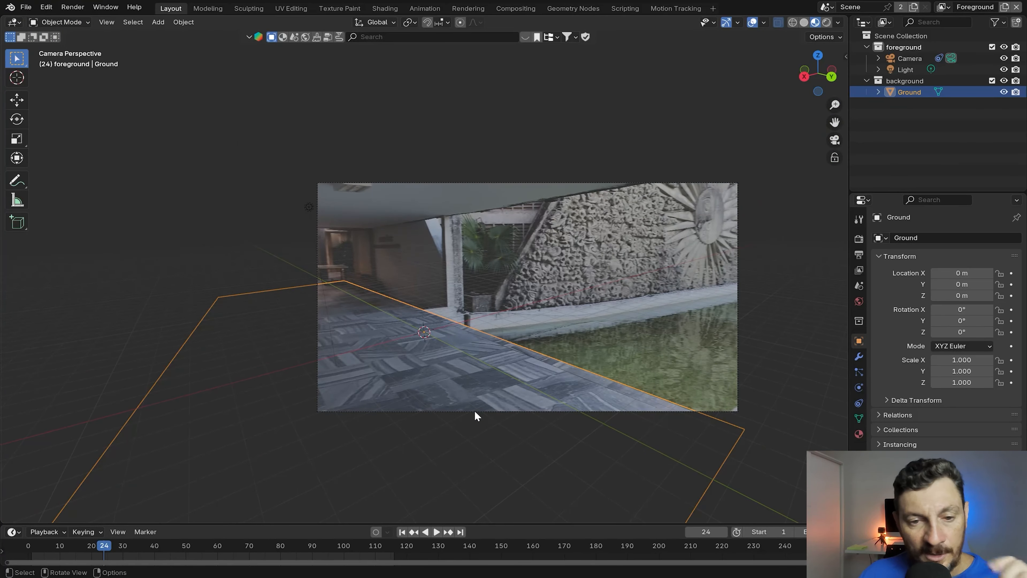
{"action": "scroll", "coordinate": [474, 410], "scroll_direction": "down", "scroll_amount": 2}
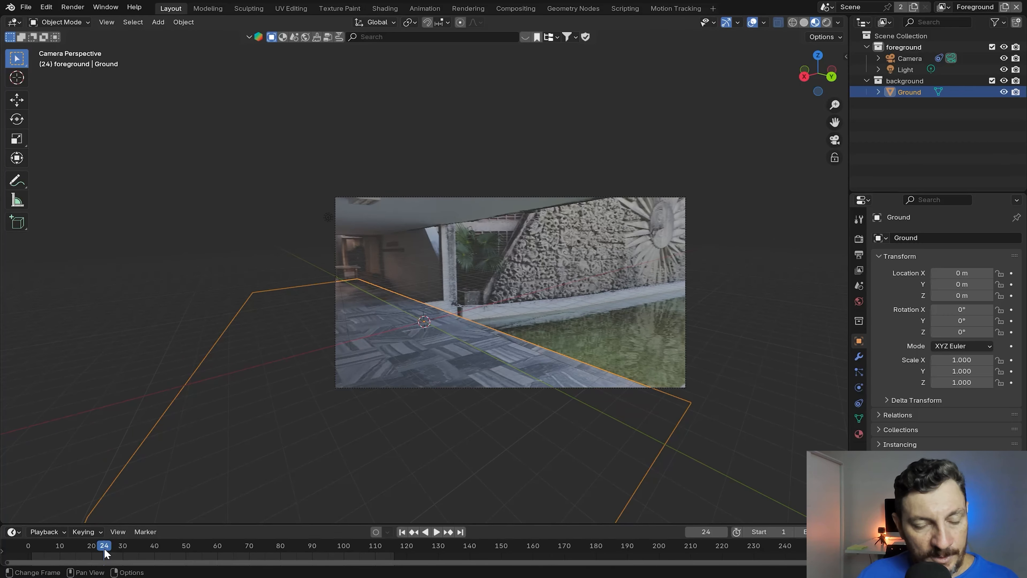
{"action": "key", "text": "space"}
{"action": "left_click_drag", "start_coordinate": [156, 551], "coordinate": [233, 547]}
{"action": "key", "text": "space"}
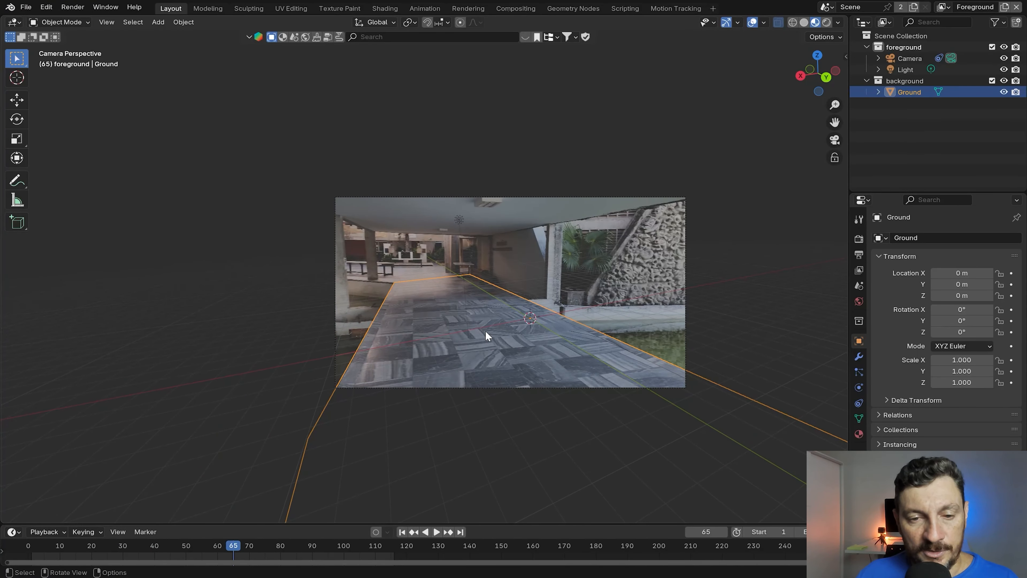
- Add a monkey mesh at the world origin in the foreground collection
{"action": "scroll", "coordinate": [485, 331], "scroll_direction": "up", "scroll_amount": 1}
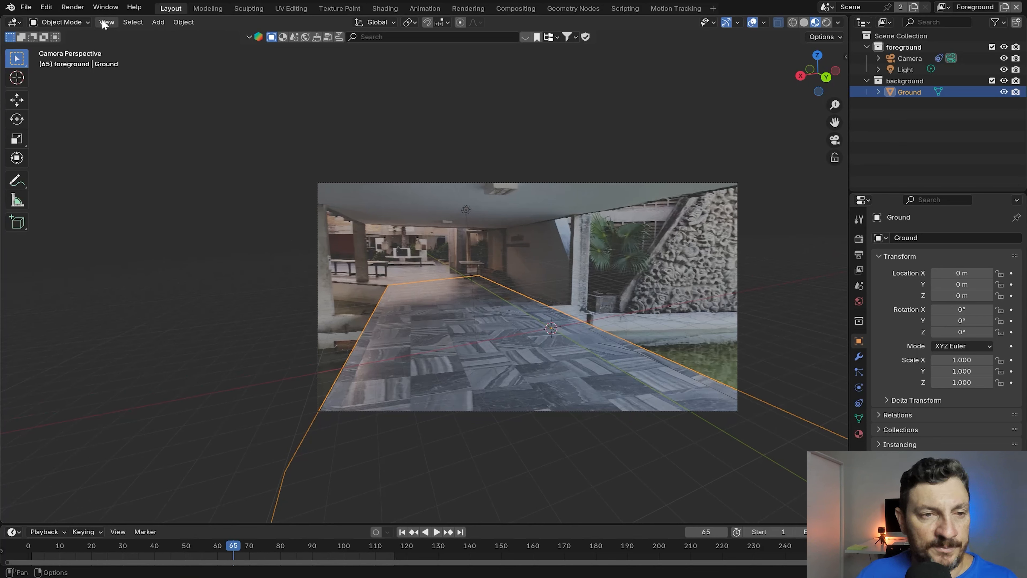
{"action": "left_click", "coordinate": [158, 22]}
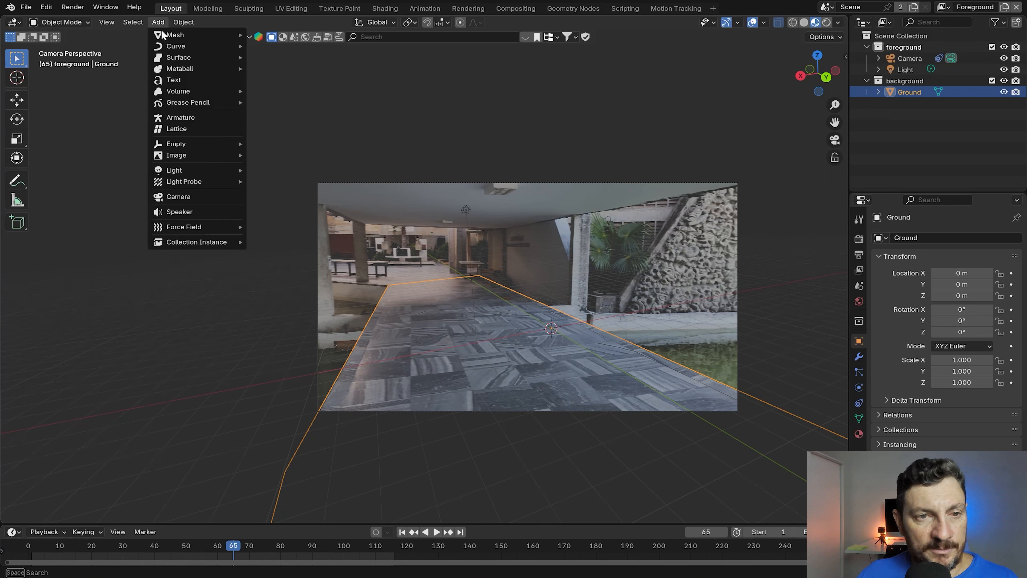
{"action": "mouse_move", "coordinate": [230, 26]}
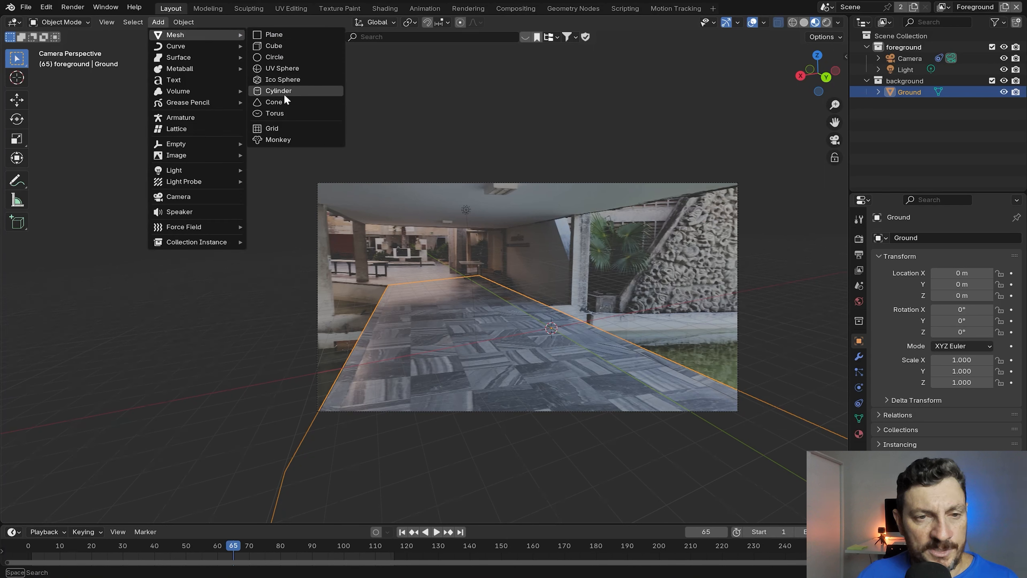
{"action": "left_click", "coordinate": [275, 139]}
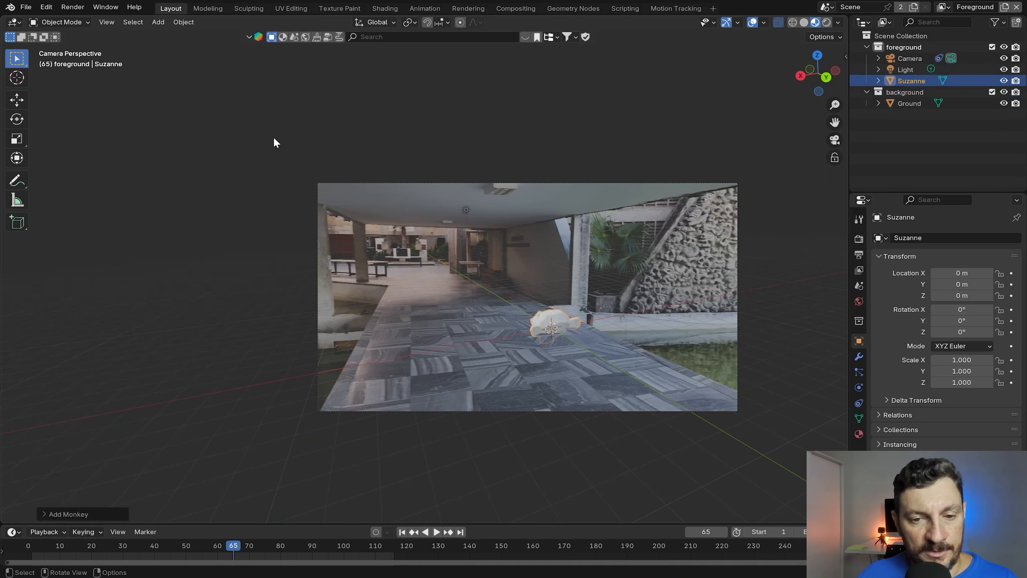
- Raise the monkey to about 1.27 m on Z and move it to about 3.95 m on X, over the middle of the walkway
{"action": "left_click", "coordinate": [15, 100]}
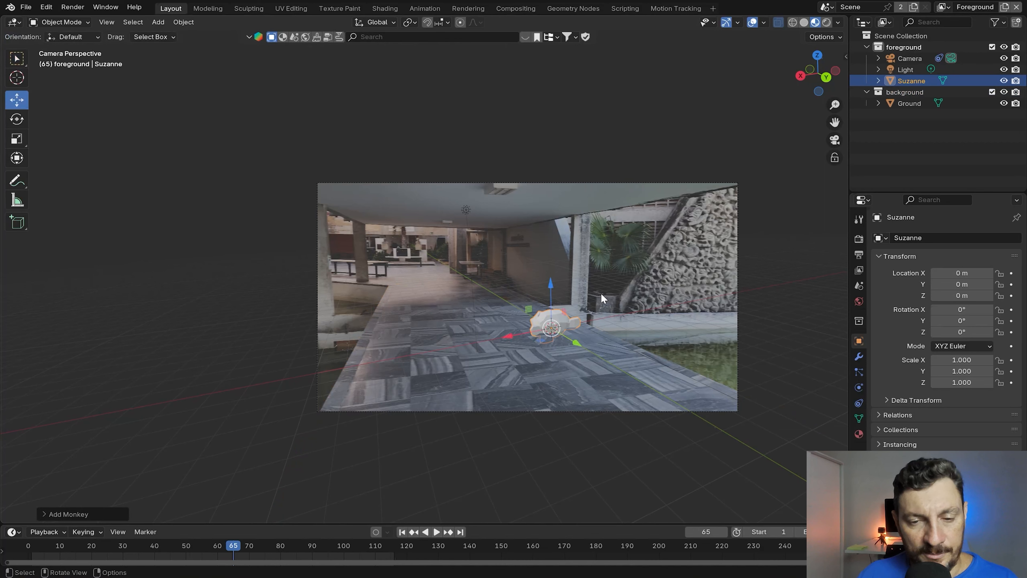
{"action": "left_click_drag", "start_coordinate": [550, 291], "coordinate": [552, 265]}
{"action": "left_click_drag", "start_coordinate": [510, 314], "coordinate": [428, 326]}
- Rotate the monkey about the Z axis to about 140° so that its face turns towards the camera
{"action": "left_click", "coordinate": [16, 119]}
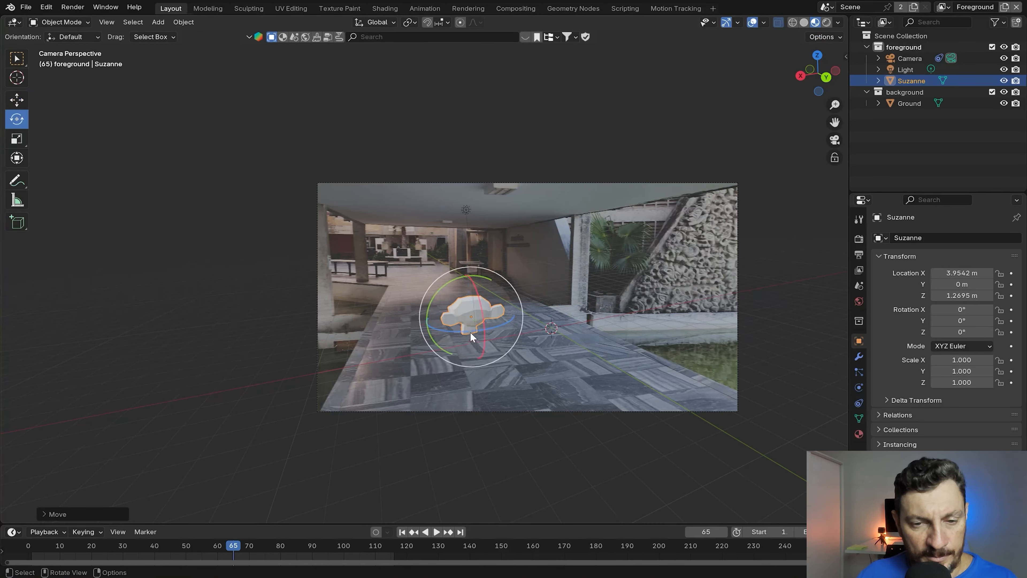
{"action": "mouse_move", "coordinate": [466, 329]}
{"action": "left_mouse_down"}
{"action": "mouse_move", "coordinate": [478, 324]}
{"action": "mouse_move", "coordinate": [475, 312]}
{"action": "left_mouse_up"}
{"action": "scroll", "coordinate": [475, 311], "scroll_direction": "up", "scroll_amount": 2}
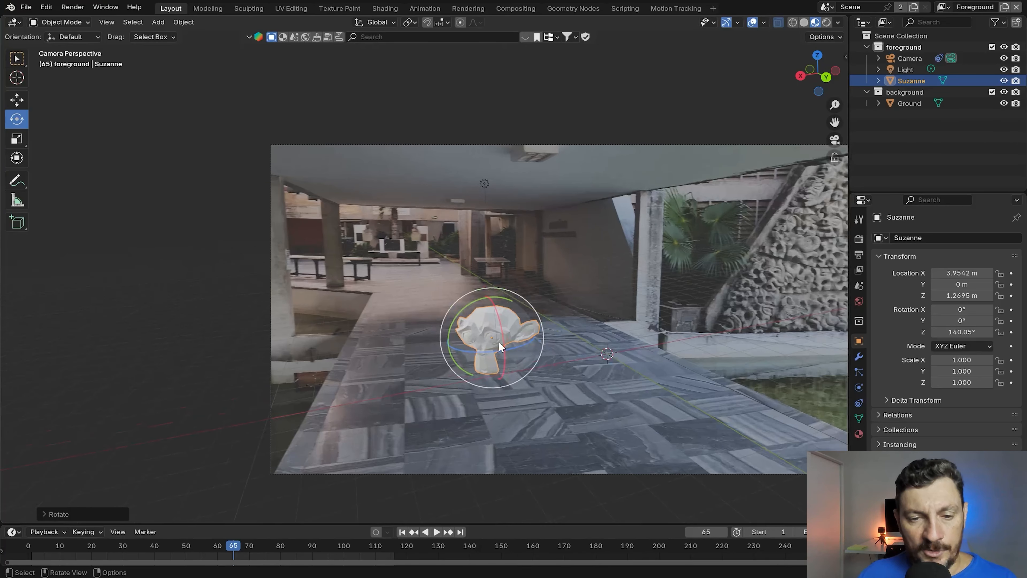
- Play and scrub the shot to about frame 88 to check that the monkey stays locked to the walkway
{"action": "scroll", "coordinate": [813, 162], "scroll_direction": "up", "scroll_amount": 1}
{"action": "left_click_drag", "start_coordinate": [835, 122], "coordinate": [696, 120]}
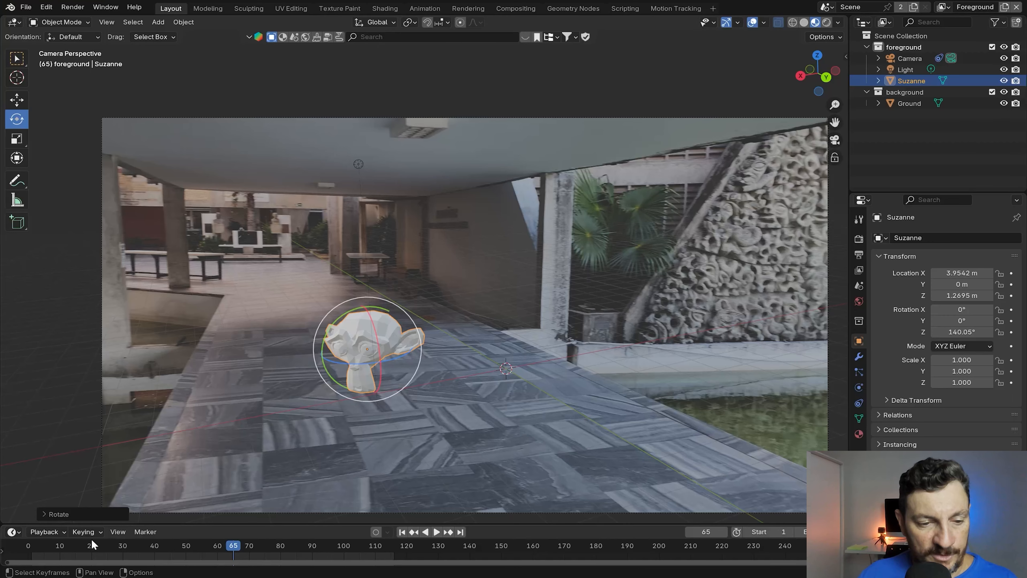
{"action": "left_click_drag", "start_coordinate": [91, 538], "coordinate": [41, 543]}
{"action": "left_click", "coordinate": [436, 532]}
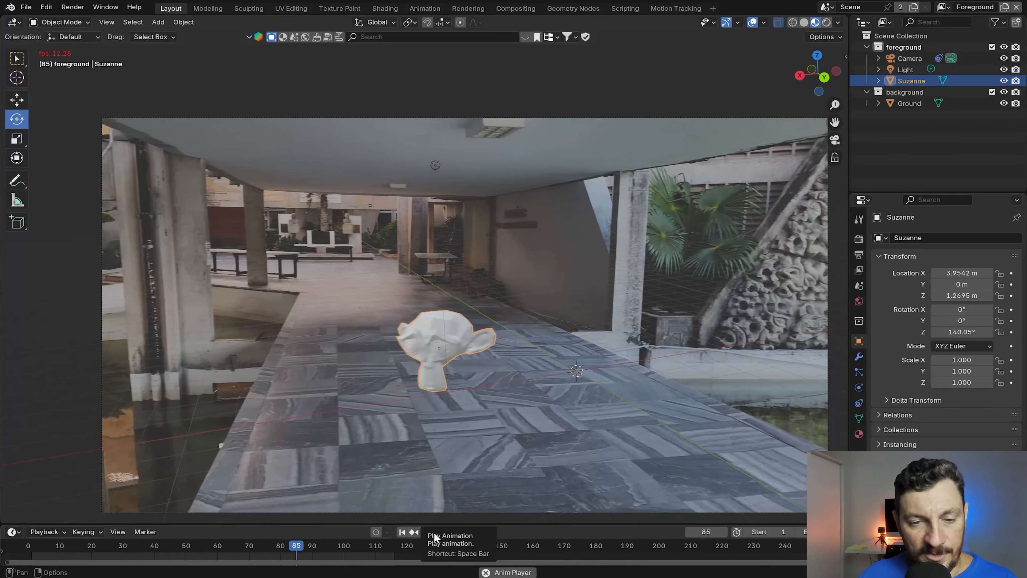
{"action": "left_click", "coordinate": [434, 537]}
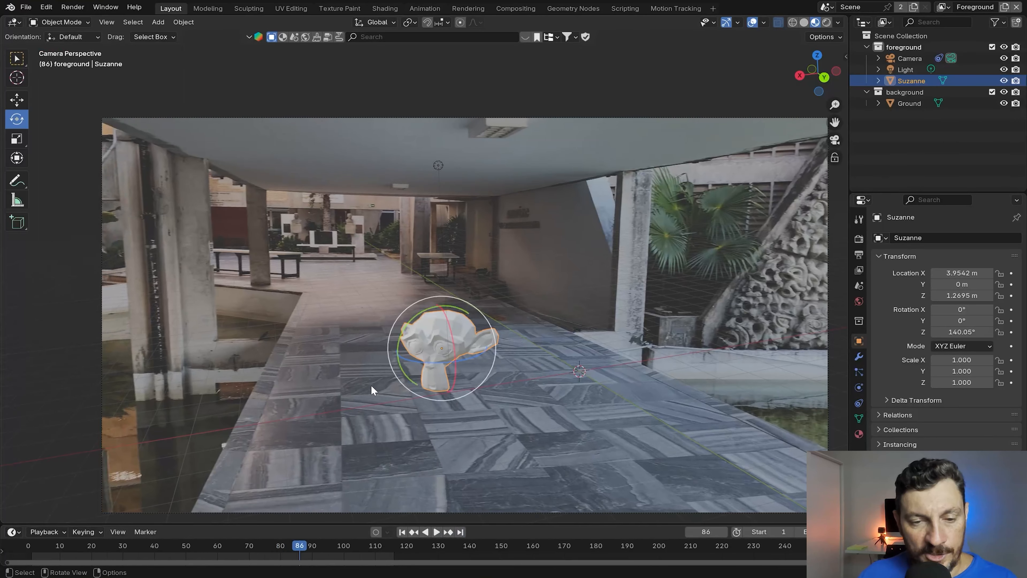
{"action": "left_click", "coordinate": [81, 252]}
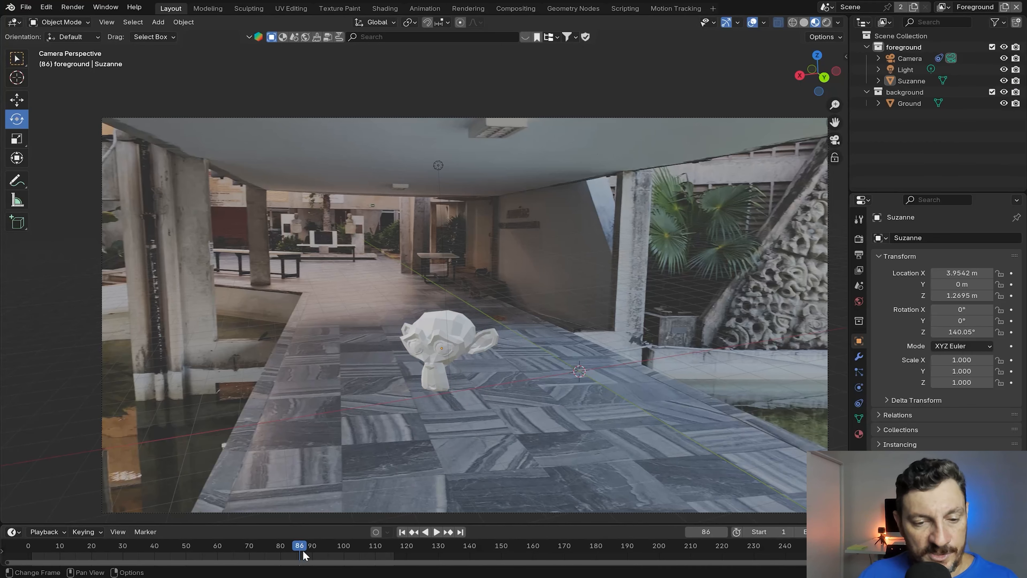
{"action": "key", "text": "space"}
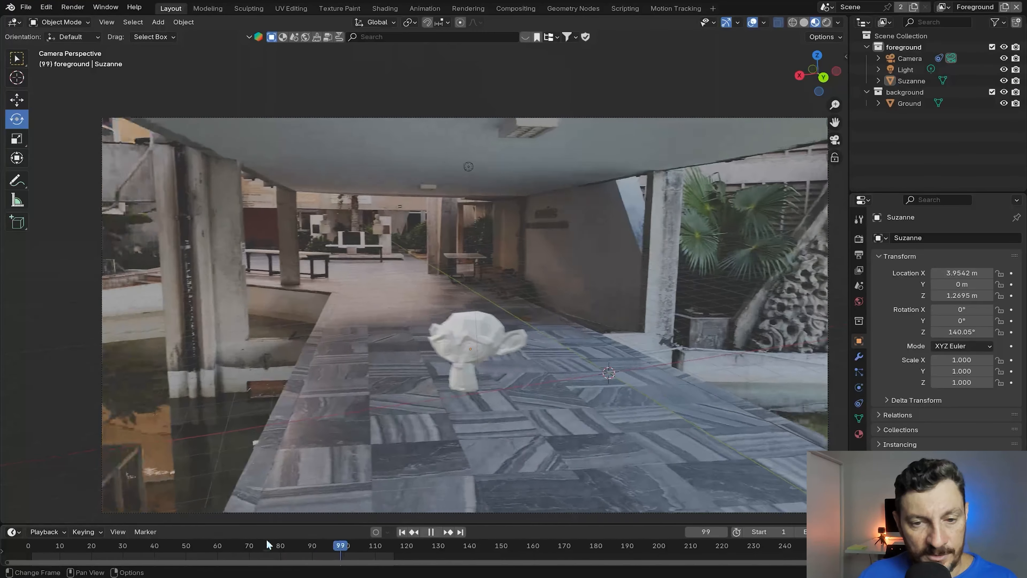
{"action": "left_click", "coordinate": [161, 545]}
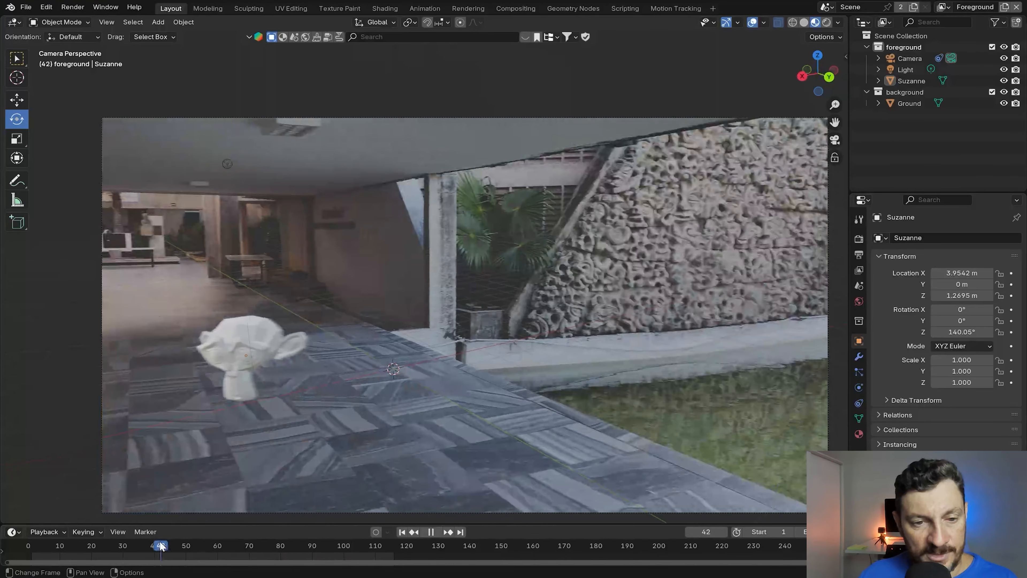
{"action": "left_click_drag", "start_coordinate": [161, 546], "coordinate": [304, 537]}
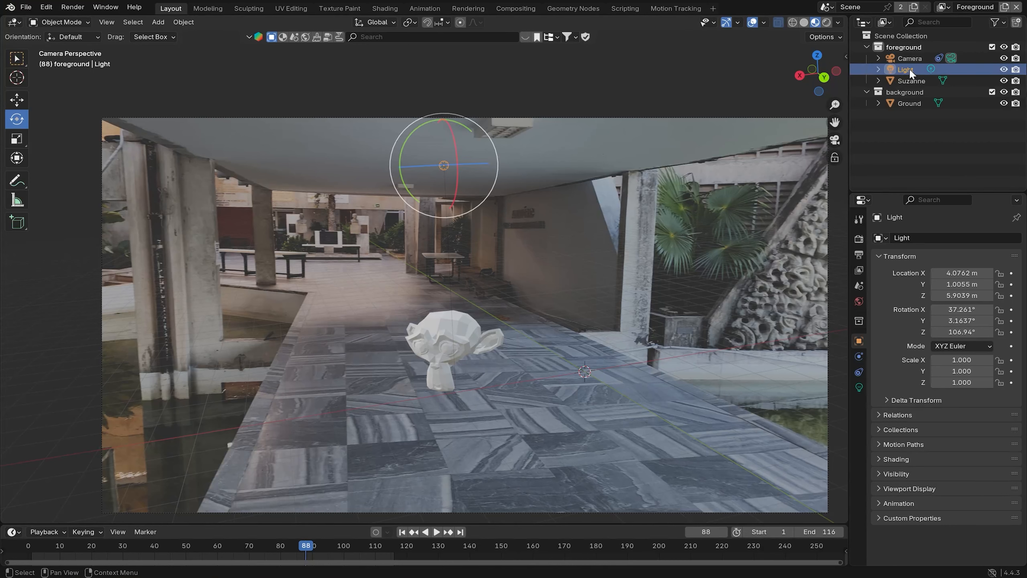
- Delete the existing light, check the scene in rendered shading, and add a sun light at the world origin
{"action": "key", "text": "x"}
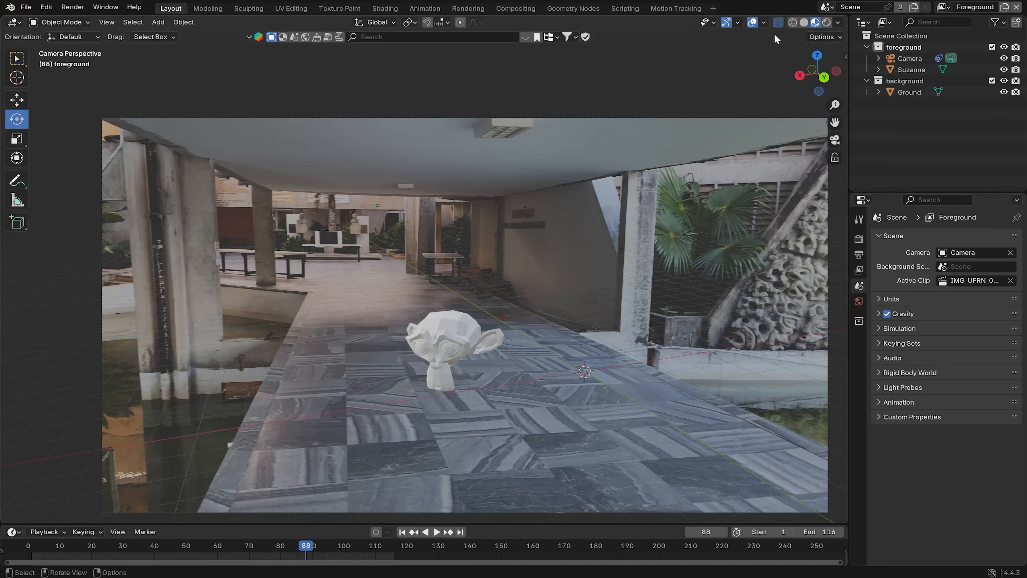
{"action": "left_click", "coordinate": [826, 23]}
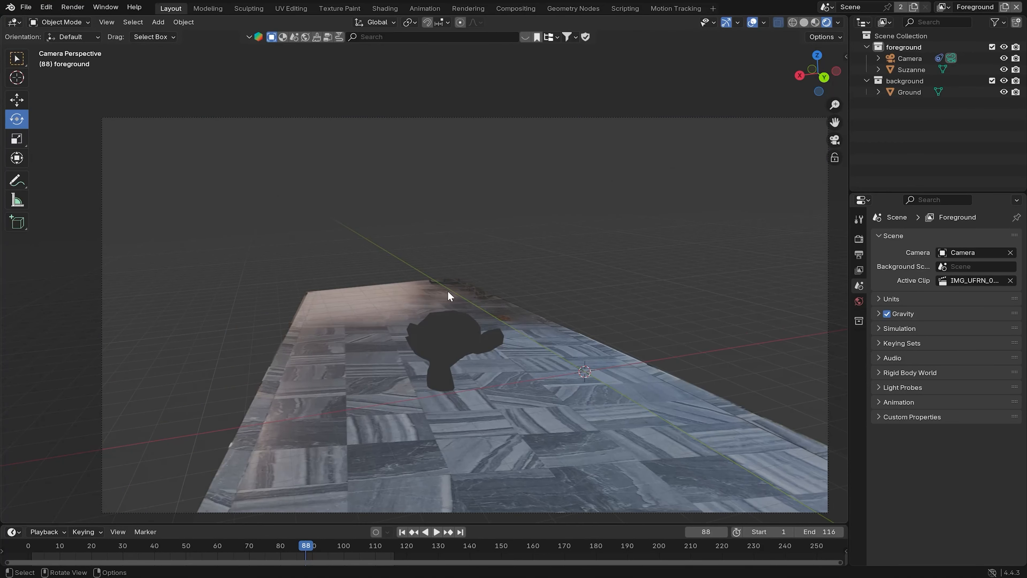
{"action": "left_click", "coordinate": [814, 22]}
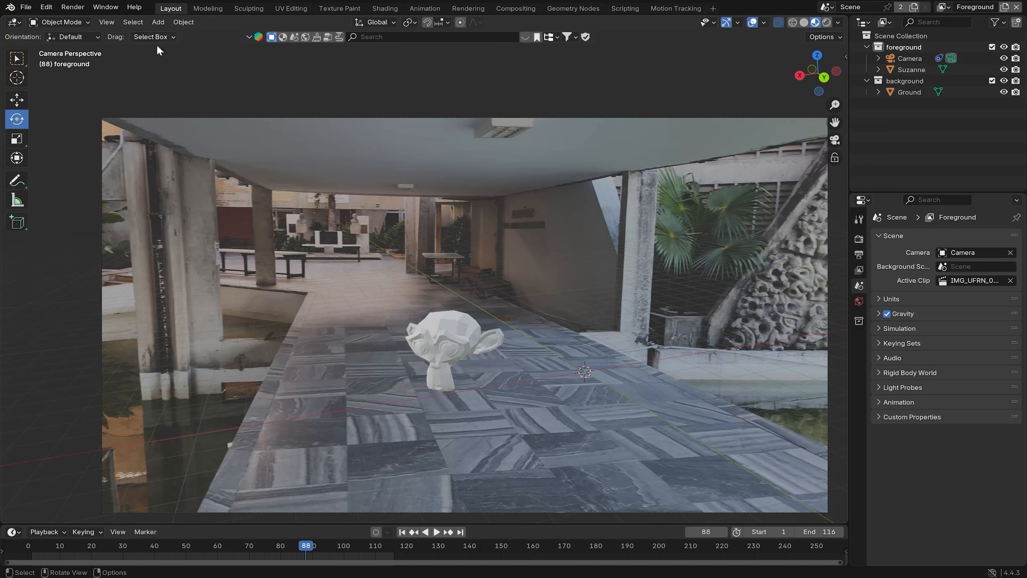
{"action": "left_click", "coordinate": [157, 22]}
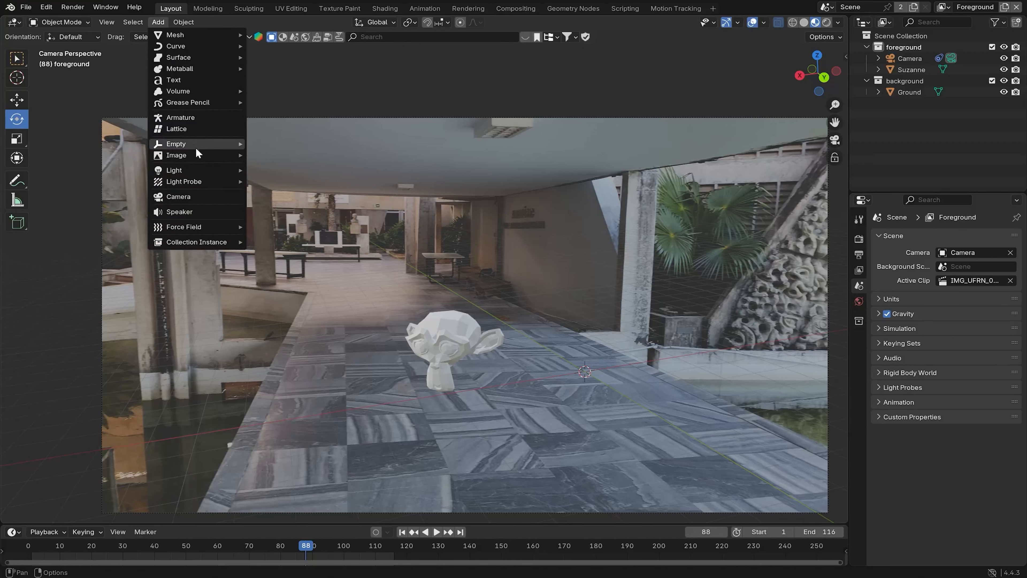
{"action": "mouse_move", "coordinate": [193, 169]}
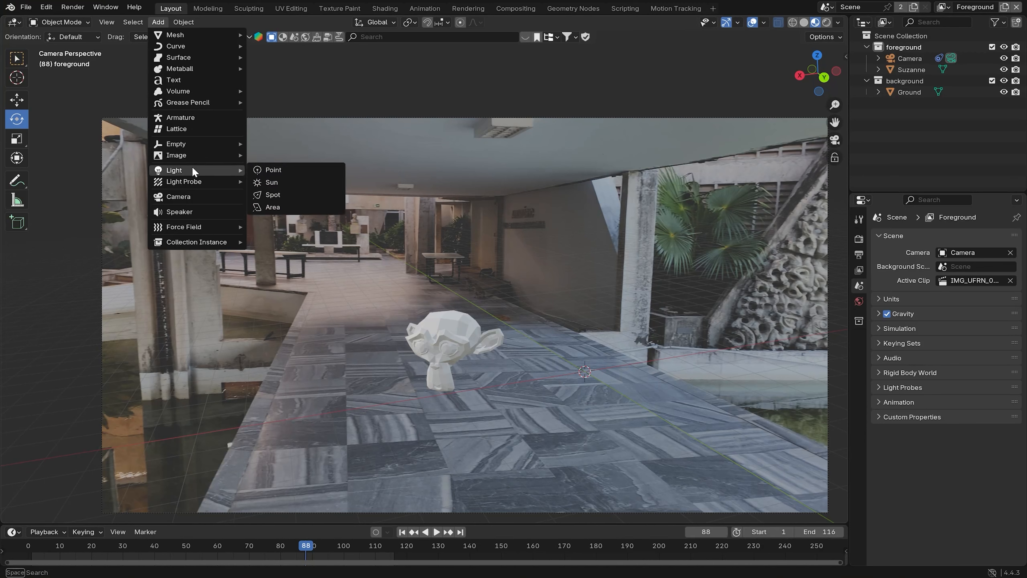
{"action": "left_click", "coordinate": [273, 182]}
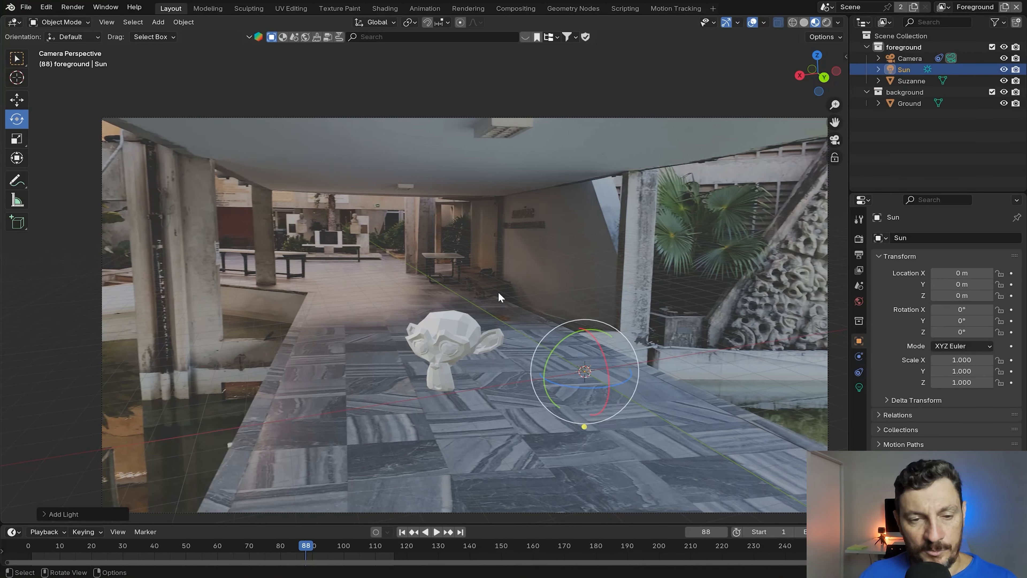
- Raise the sun to about 5.4 m on Z, move it to about -28.2 m on Y, and aim it towards the monkey
{"action": "left_click", "coordinate": [16, 99]}
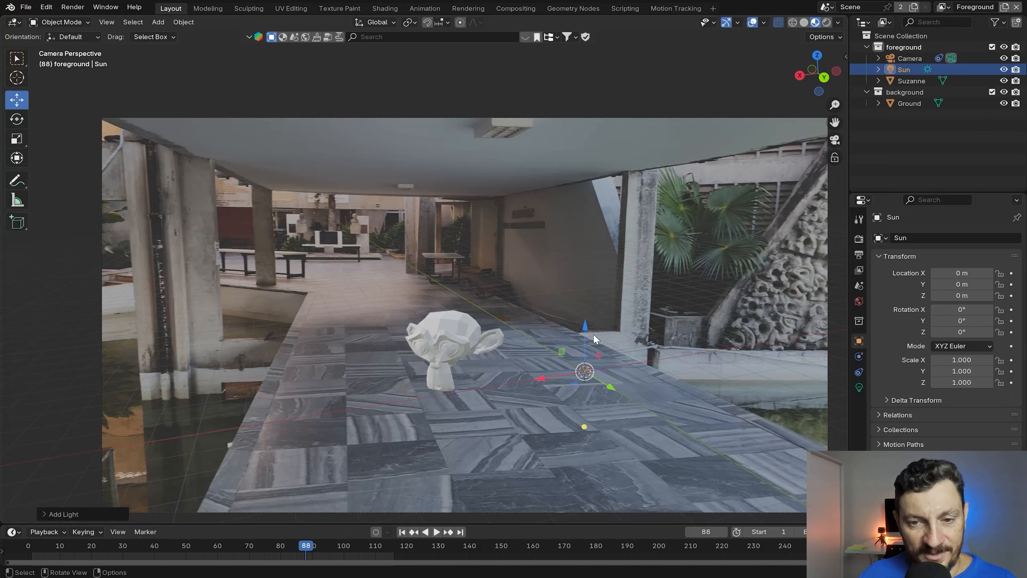
{"action": "left_click_drag", "start_coordinate": [586, 334], "coordinate": [606, 132]}
{"action": "left_click_drag", "start_coordinate": [611, 182], "coordinate": [397, 192]}
{"action": "left_click_drag", "start_coordinate": [389, 239], "coordinate": [439, 319]}
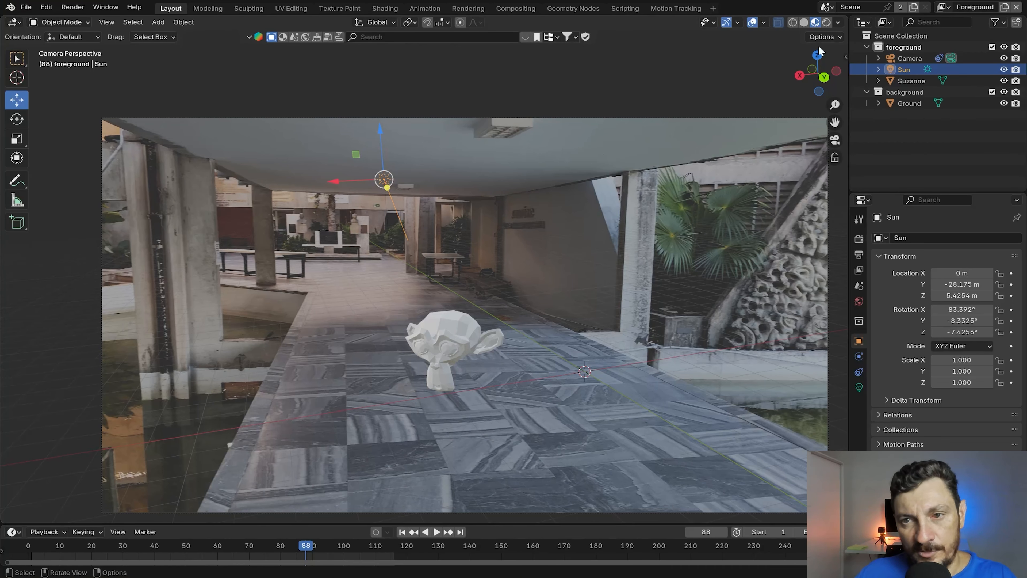
- Inspect the sun's lighting on the monkey in rendered shading from around it, and return to the material preview through the camera
{"action": "left_click", "coordinate": [827, 22]}
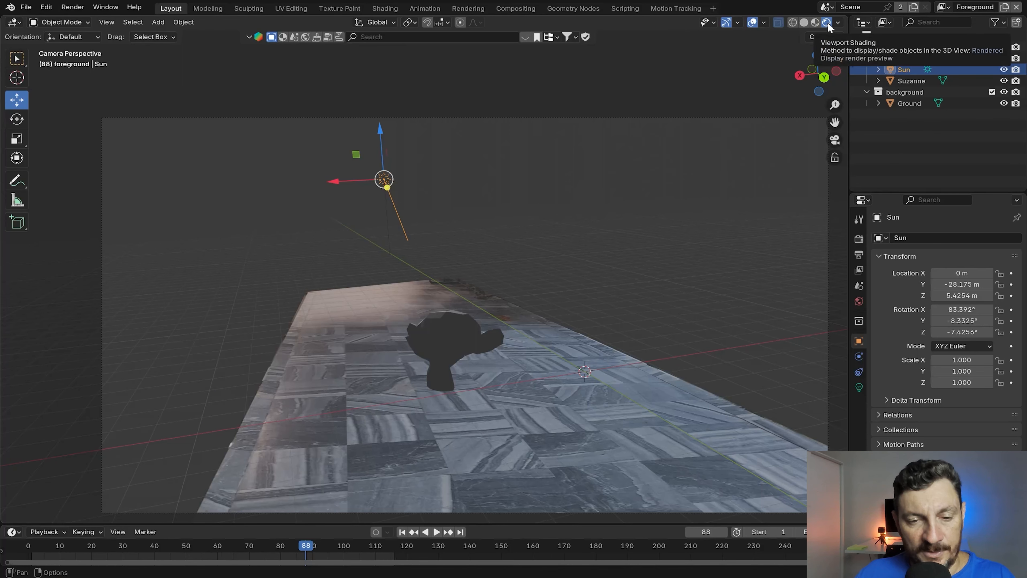
{"action": "left_click", "coordinate": [832, 142]}
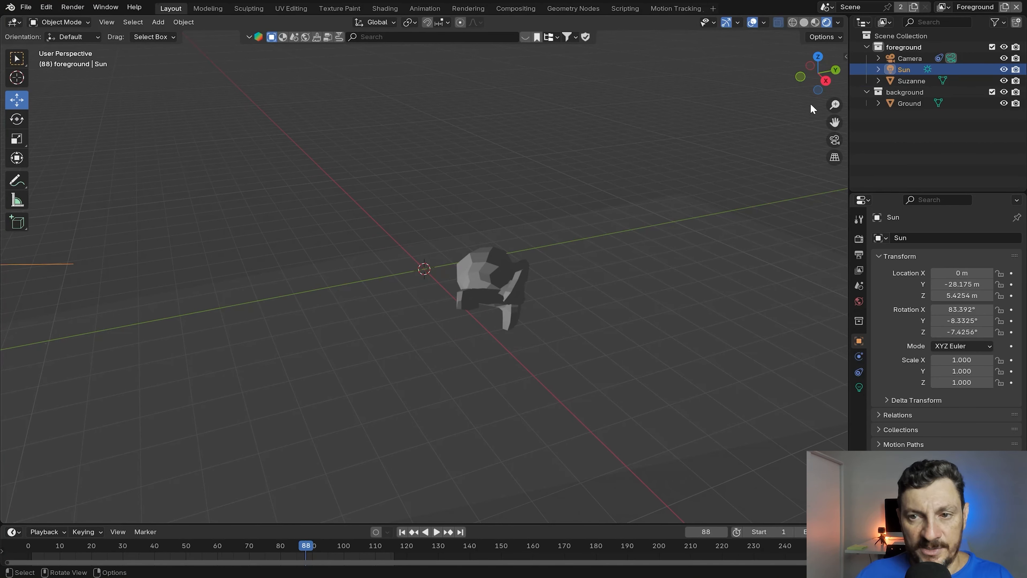
{"action": "left_click_drag", "start_coordinate": [810, 82], "coordinate": [728, 86]}
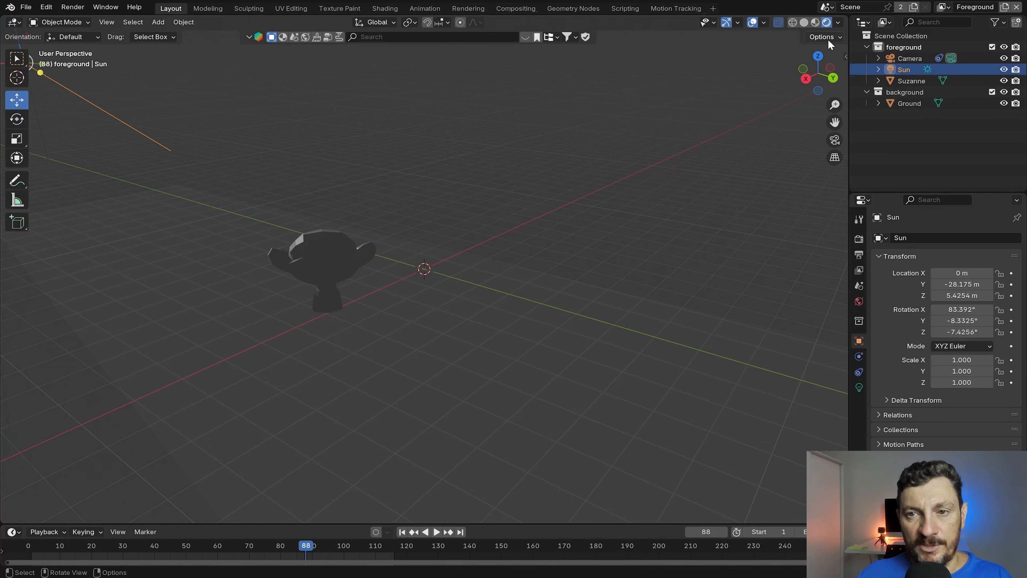
{"action": "left_click", "coordinate": [815, 23]}
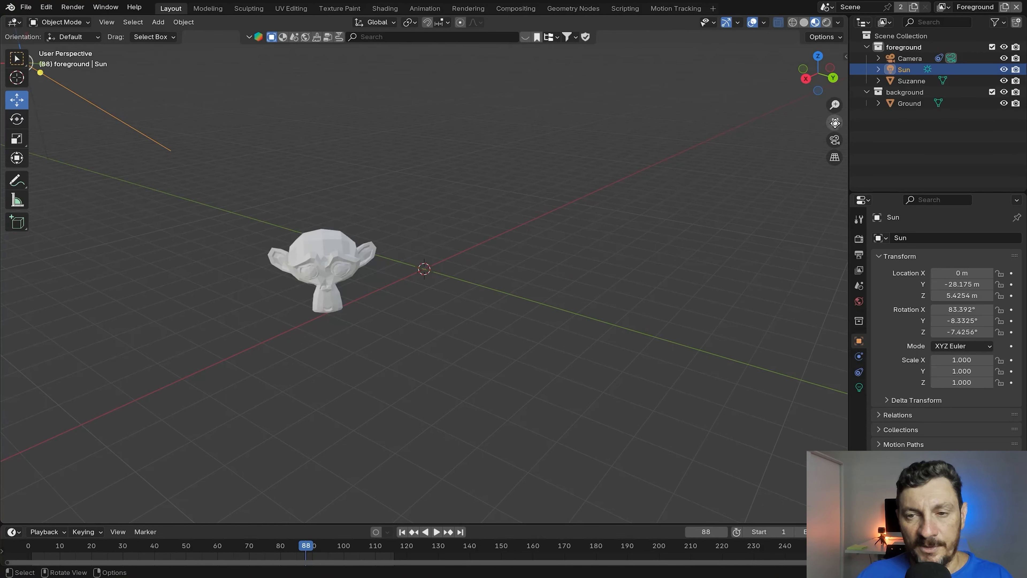
{"action": "left_click", "coordinate": [835, 141]}
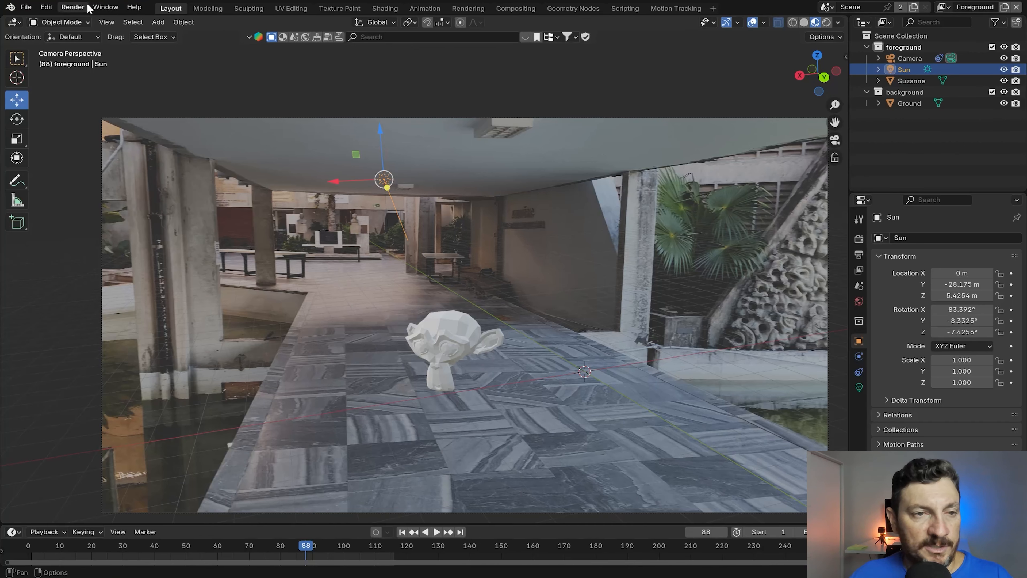
- Render frame 88 as a still image and examine the monkey's shading and its shadow on the ground
{"action": "left_click", "coordinate": [78, 8]}
{"action": "left_click", "coordinate": [90, 21]}
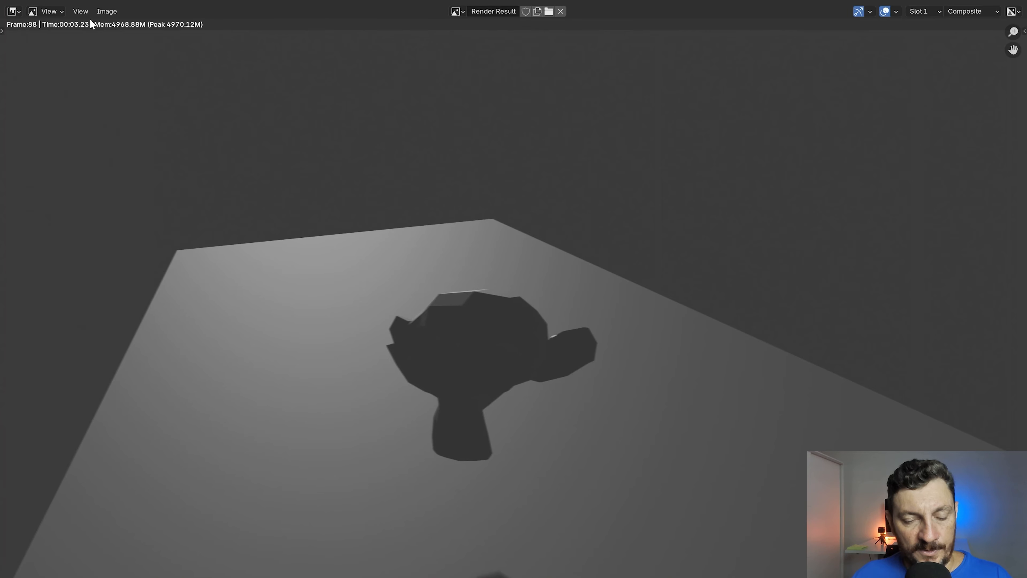
{"action": "scroll", "coordinate": [681, 264], "scroll_direction": "down", "scroll_amount": 3}
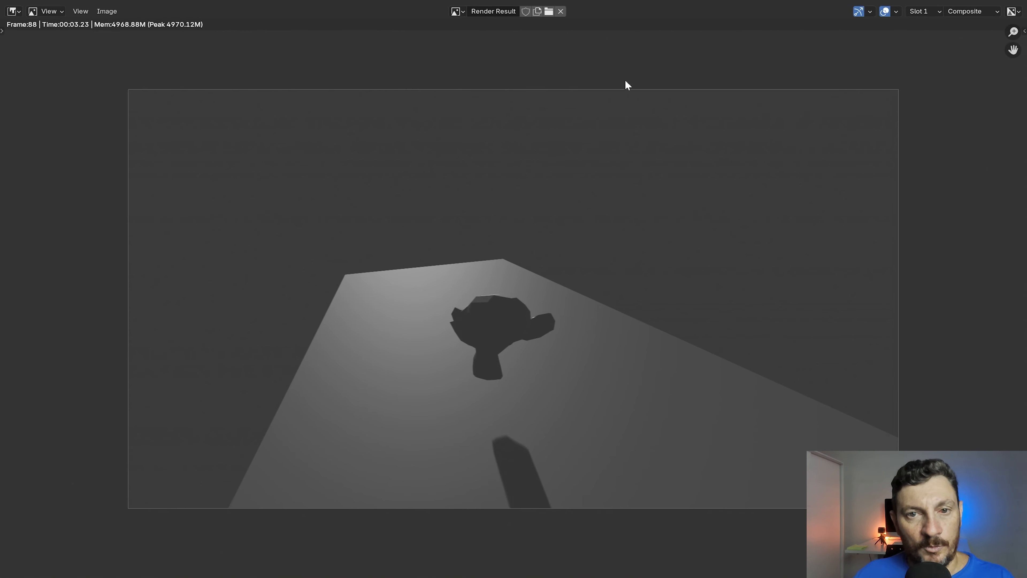
{"action": "key", "text": "Escape"}
- Add a Subdivision Surface modifier to the monkey and set its viewport levels to 2
{"action": "left_click", "coordinate": [858, 355]}
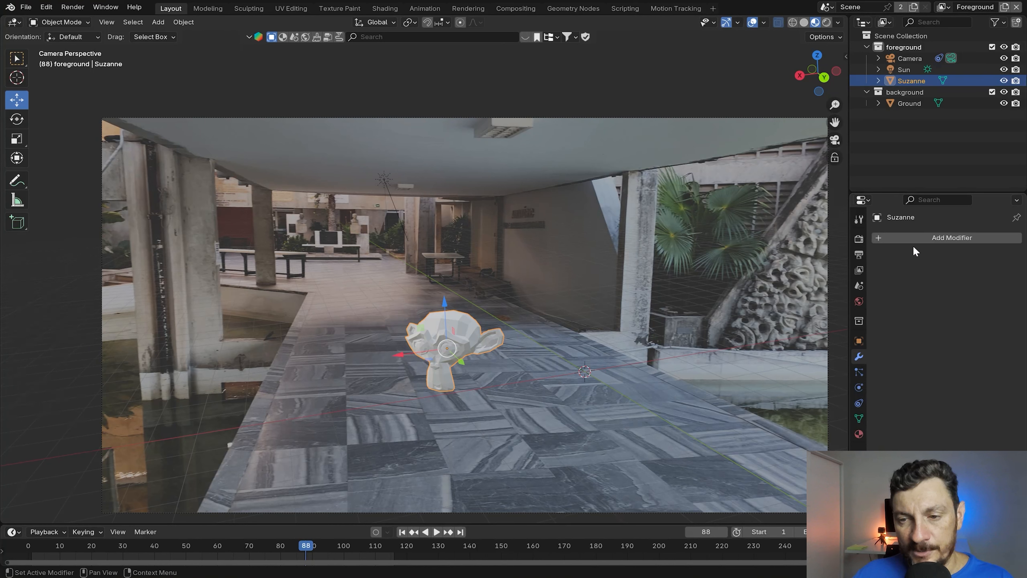
{"action": "left_click", "coordinate": [914, 239]}
{"action": "mouse_move", "coordinate": [881, 276]}
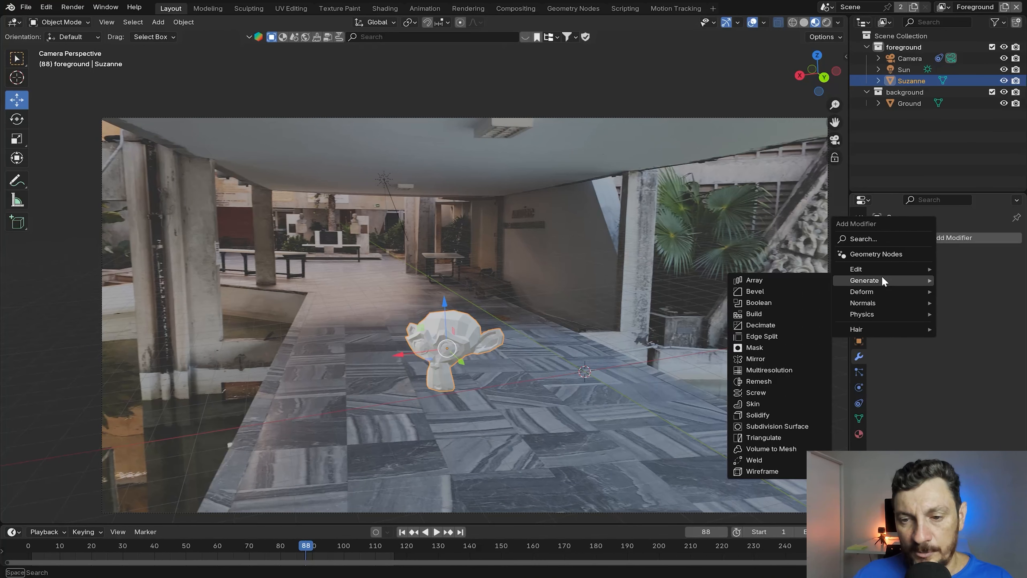
{"action": "left_click", "coordinate": [769, 426]}
{"action": "key", "text": "Home"}
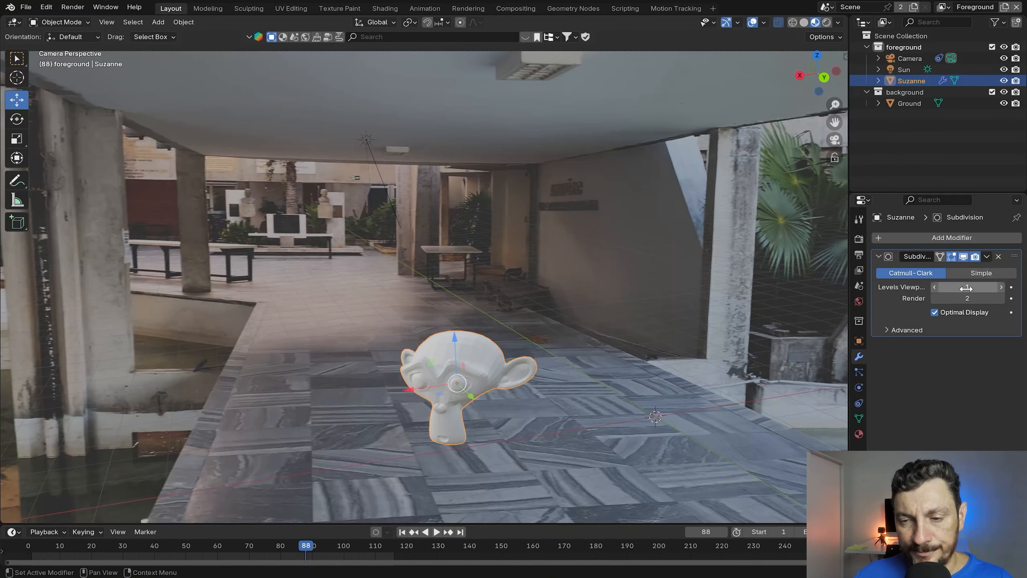
{"action": "left_click", "coordinate": [1001, 288]}
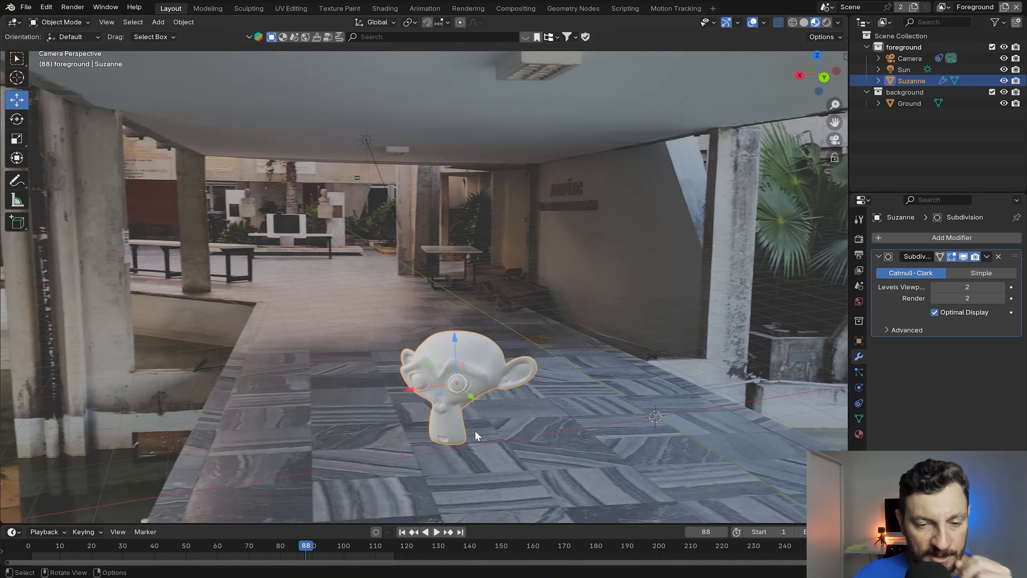
{"action": "scroll", "coordinate": [475, 423], "scroll_direction": "down", "scroll_amount": 2}
{"action": "scroll", "coordinate": [475, 423], "scroll_direction": "down", "scroll_amount": 2}
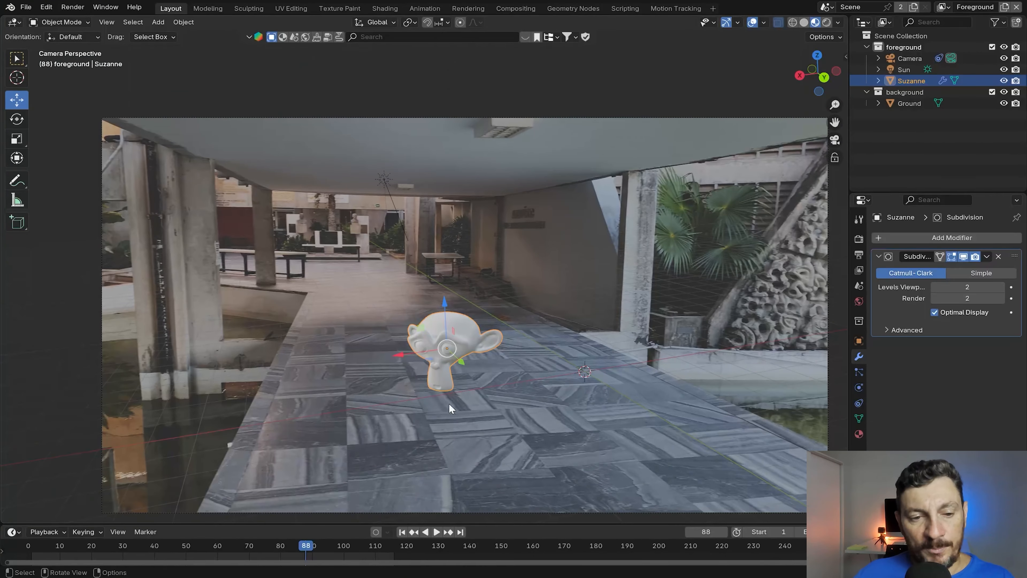
{"action": "scroll", "coordinate": [447, 402], "scroll_direction": "up", "scroll_amount": 1}
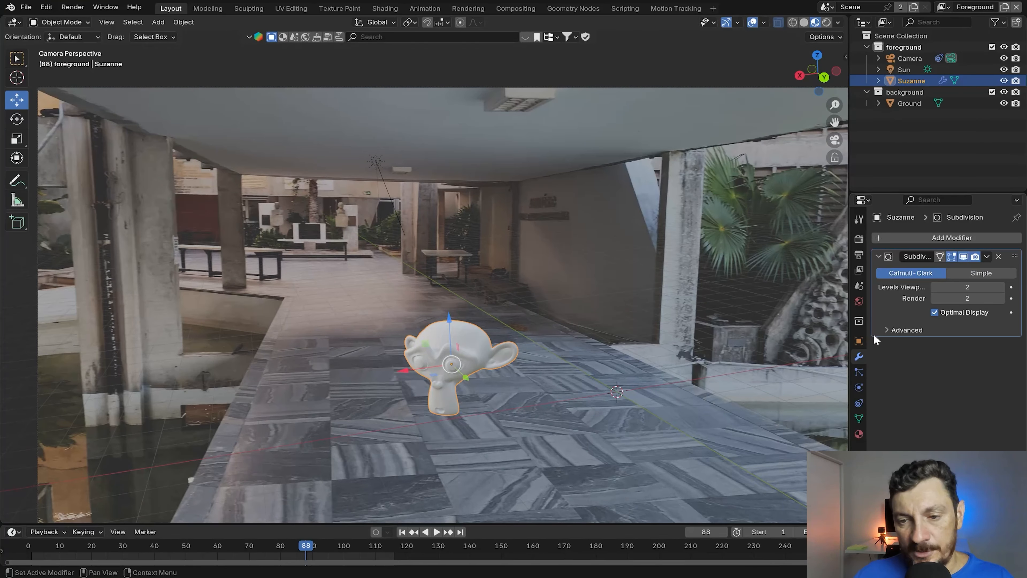
- Give the monkey a new material with roughness 0 and metallic 1 for a mirror-like chrome look
{"action": "left_click", "coordinate": [858, 435]}
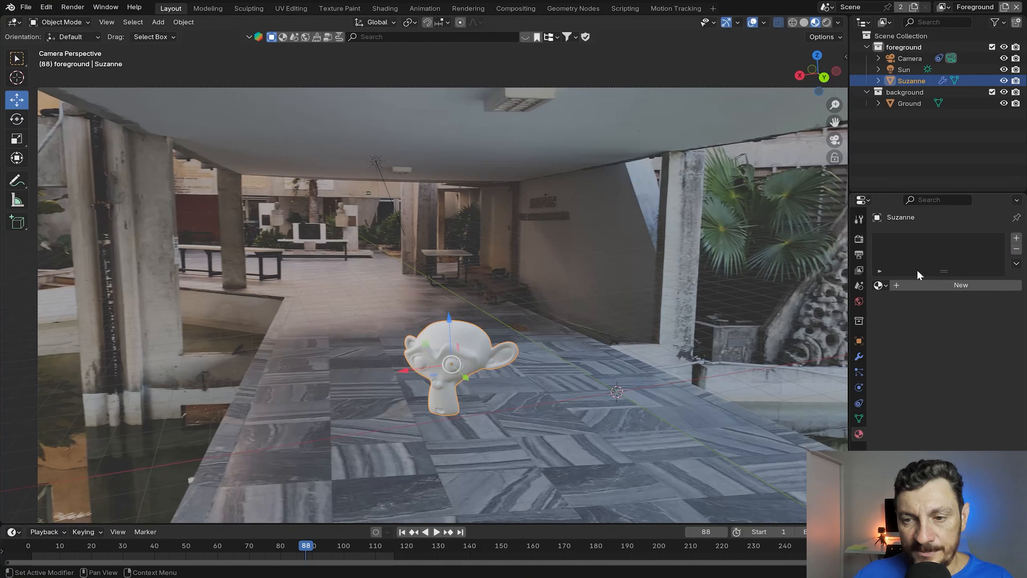
{"action": "left_click", "coordinate": [907, 285]}
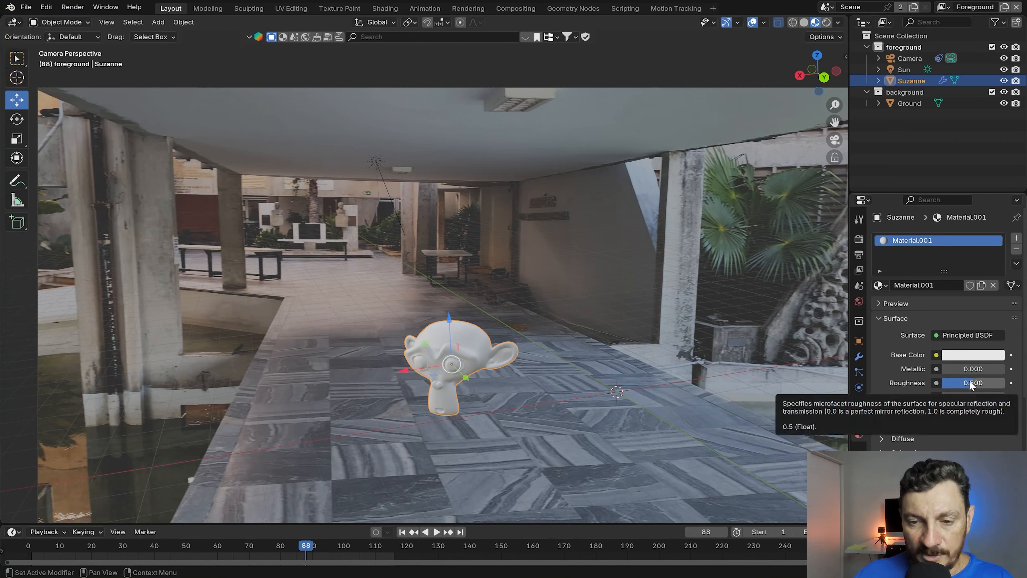
{"action": "left_click_drag", "start_coordinate": [971, 383], "coordinate": [940, 383]}
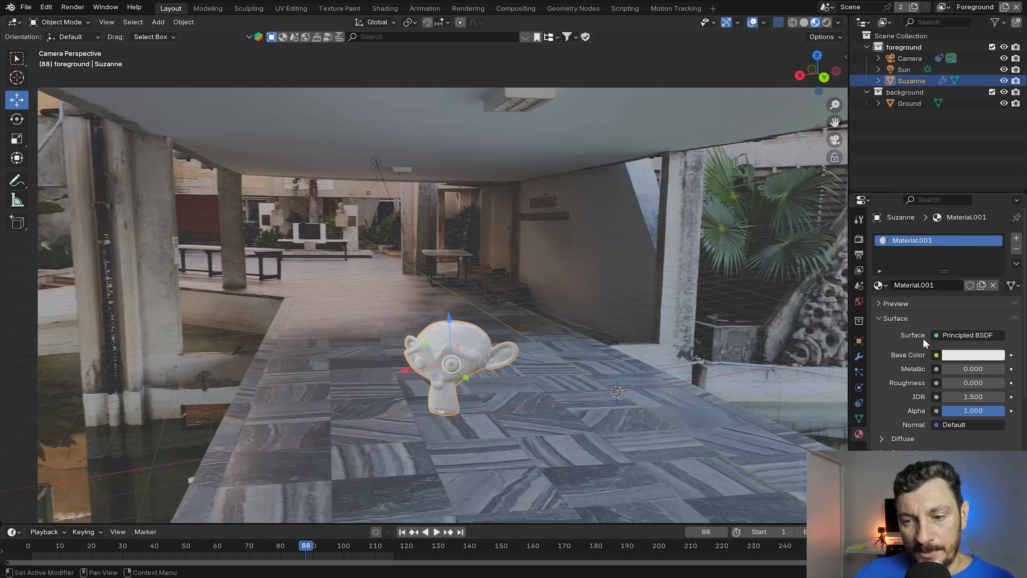
{"action": "left_click_drag", "start_coordinate": [954, 370], "coordinate": [1015, 370]}
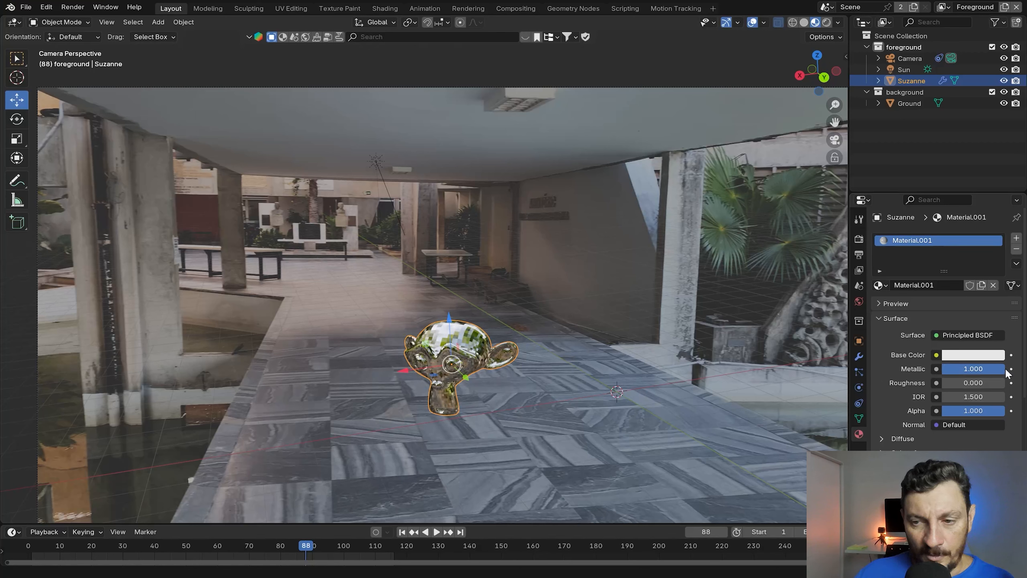
{"action": "scroll", "coordinate": [485, 391], "scroll_direction": "up", "scroll_amount": 2}
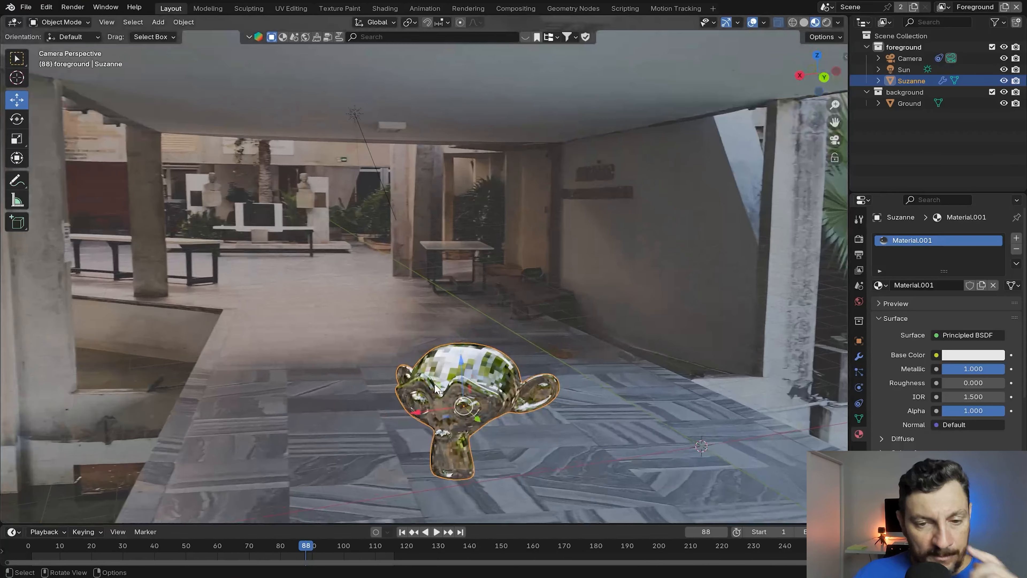
{"action": "scroll", "coordinate": [485, 390], "scroll_direction": "down", "scroll_amount": 2}
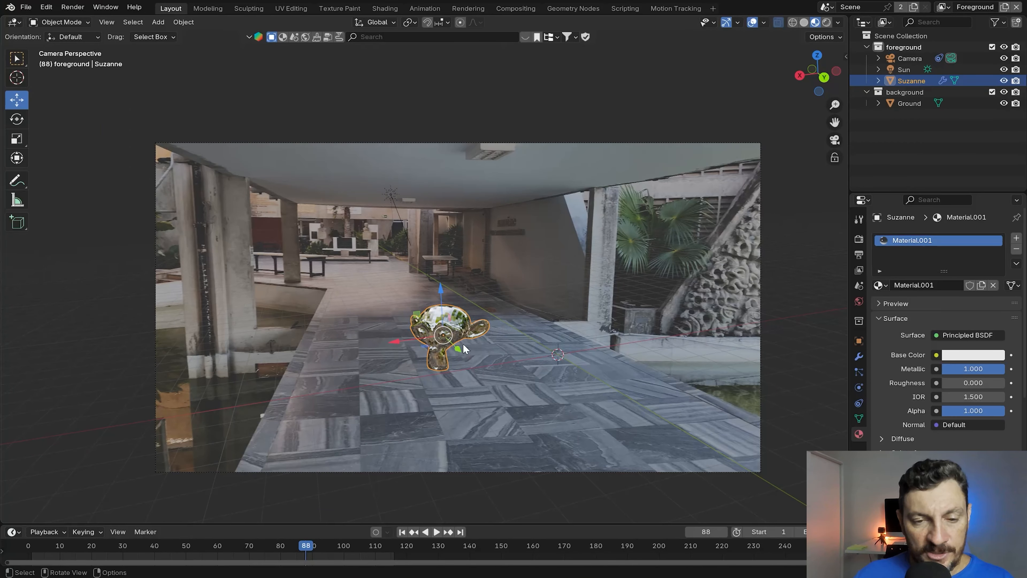
{"action": "scroll", "coordinate": [466, 349], "scroll_direction": "up", "scroll_amount": 1}
{"action": "scroll", "coordinate": [465, 349], "scroll_direction": "up", "scroll_amount": 1}
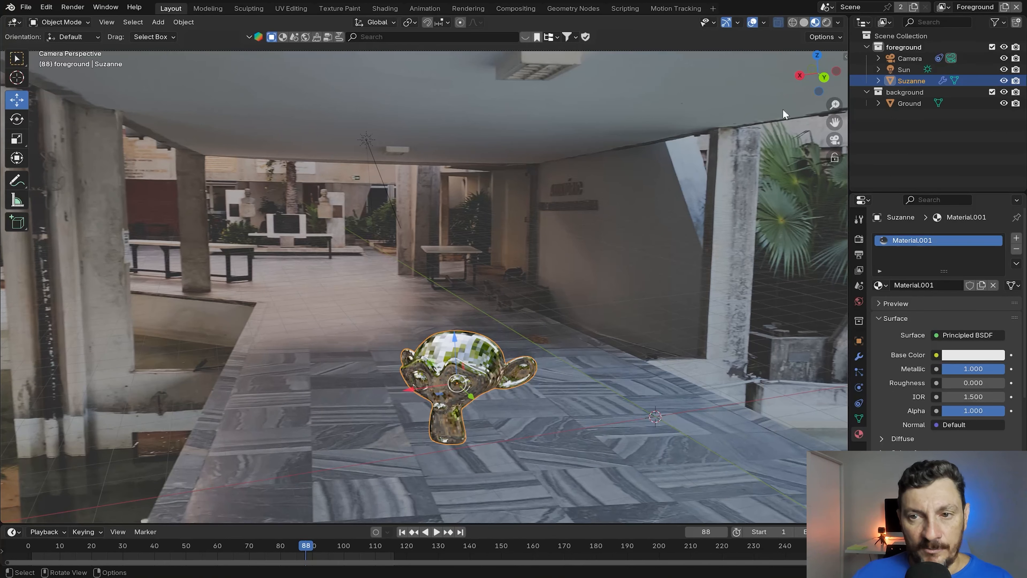
{"action": "scroll", "coordinate": [482, 442], "scroll_direction": "up", "scroll_amount": 1}
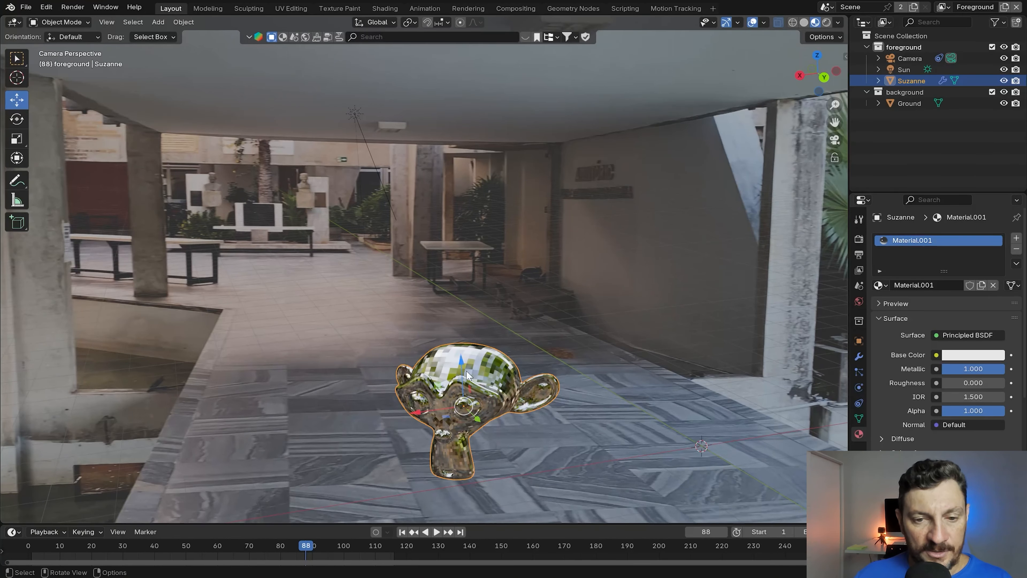
{"action": "scroll", "coordinate": [468, 376], "scroll_direction": "down", "scroll_amount": 3}
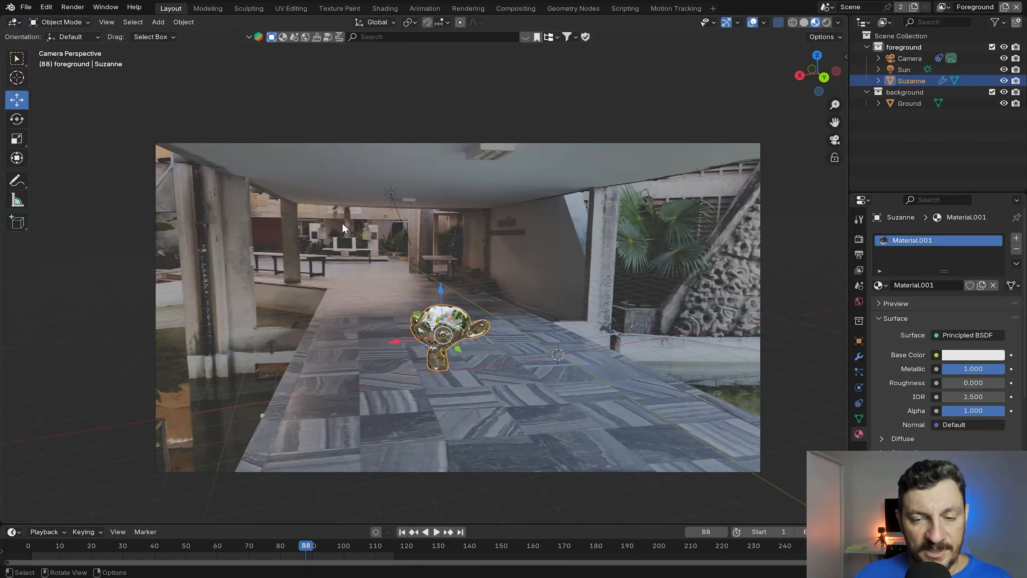
{"action": "scroll", "coordinate": [438, 382], "scroll_direction": "up", "scroll_amount": 1}
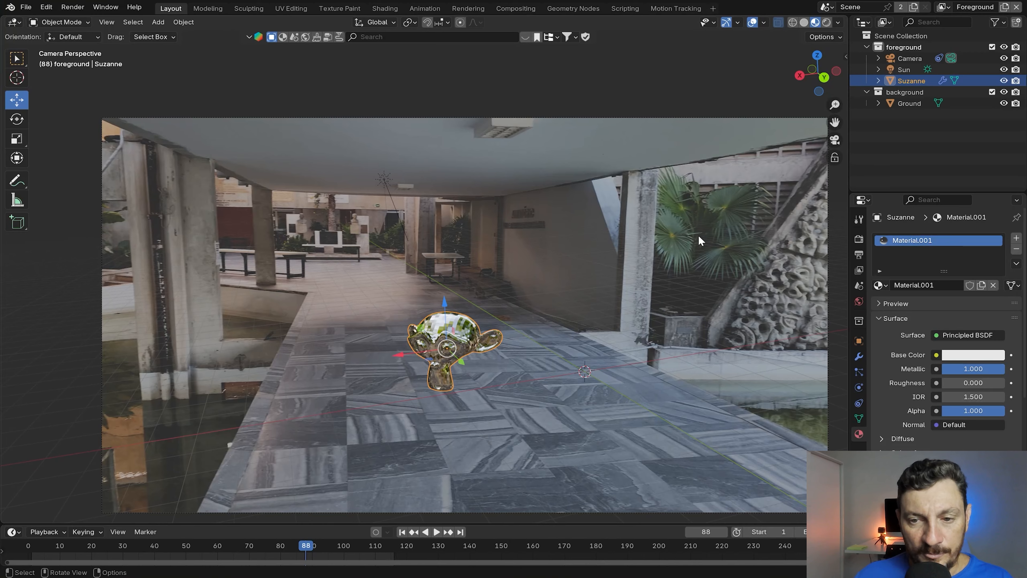
{"action": "scroll", "coordinate": [409, 320], "scroll_direction": "up", "scroll_amount": 1}
{"action": "scroll", "coordinate": [438, 362], "scroll_direction": "down", "scroll_amount": 1}
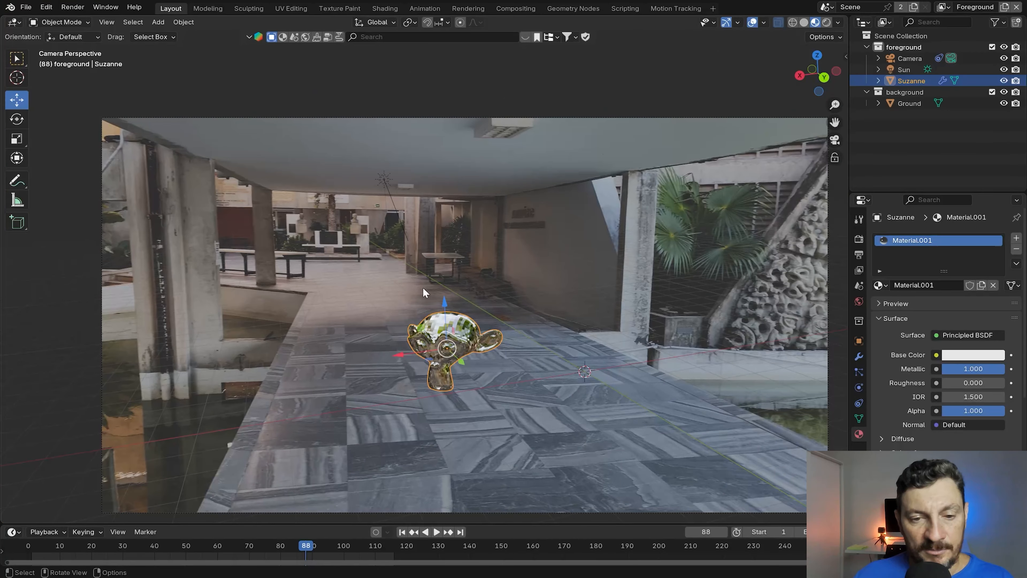
{"action": "scroll", "coordinate": [451, 342], "scroll_direction": "up", "scroll_amount": 1}
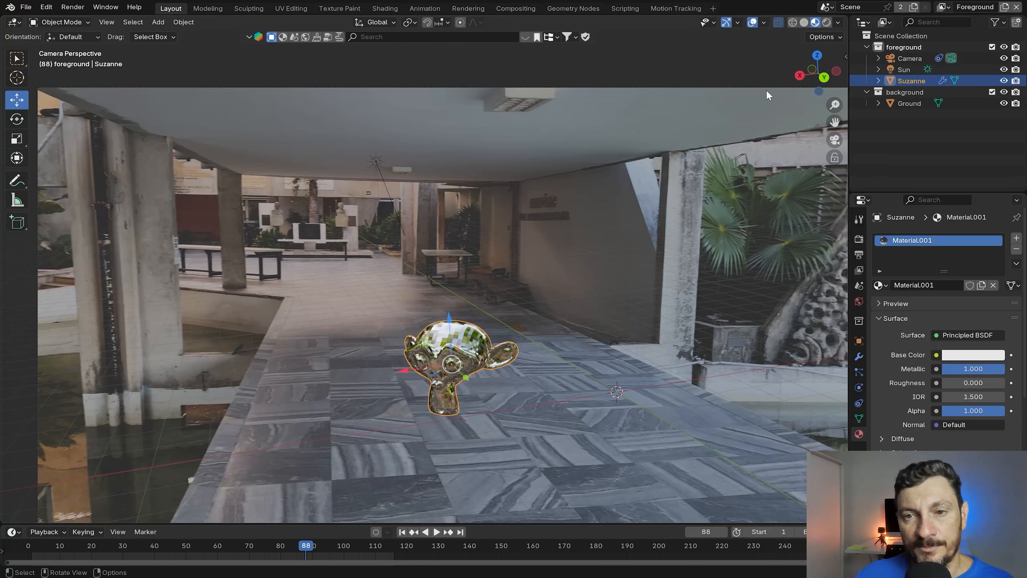
- Try the blue-sky grass field environment and the warm brown courtyard environment as the material preview lighting on the chrome monkey
{"action": "left_click", "coordinate": [838, 23]}
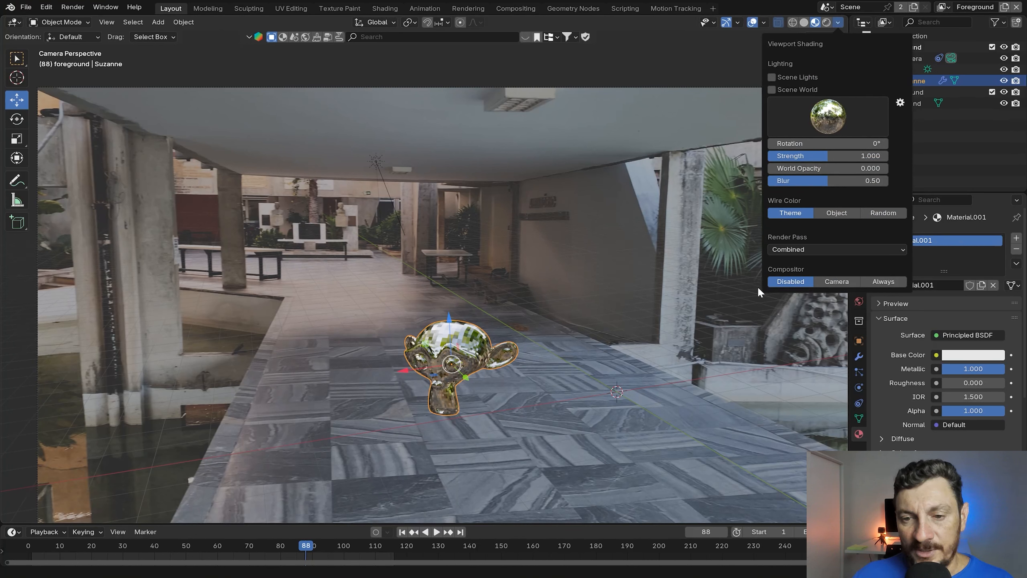
{"action": "left_click", "coordinate": [827, 119]}
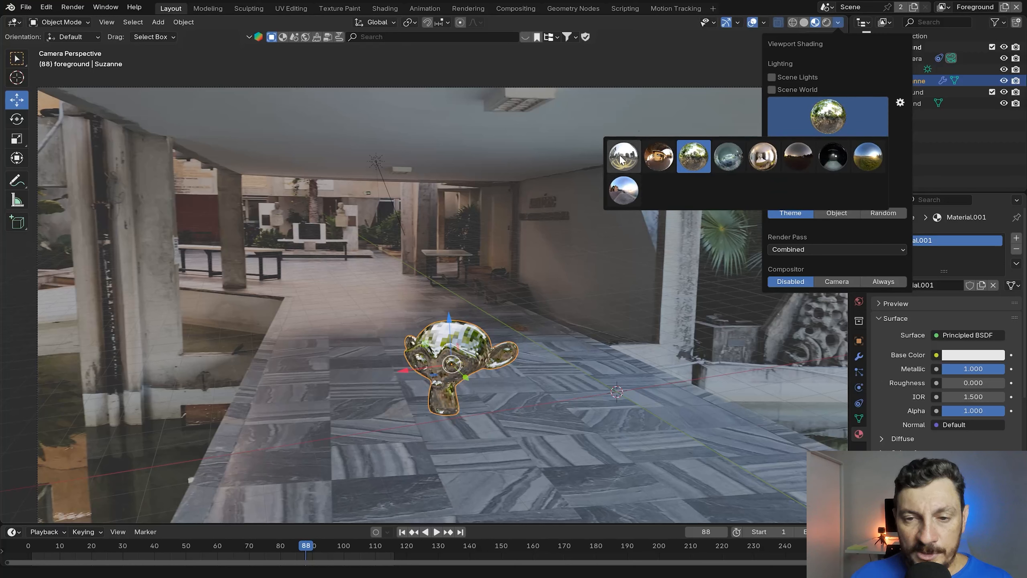
{"action": "left_click", "coordinate": [868, 157]}
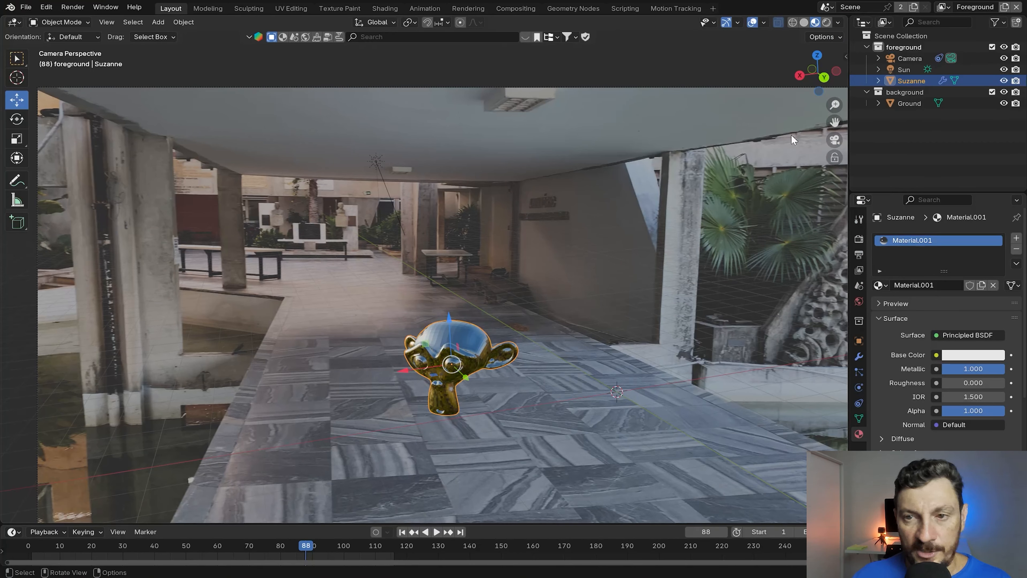
{"action": "left_click", "coordinate": [837, 38]}
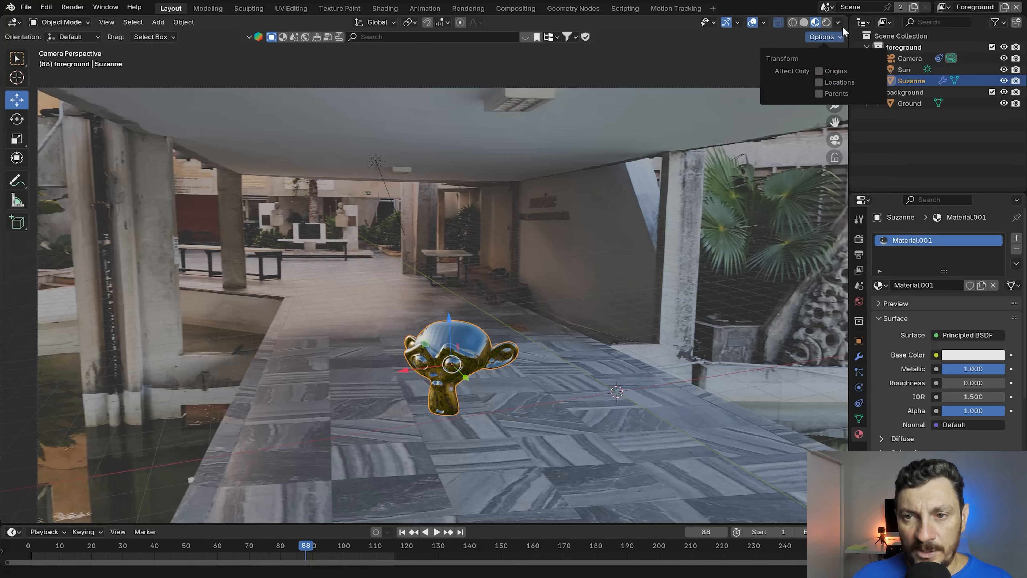
{"action": "left_click", "coordinate": [838, 23]}
{"action": "left_click", "coordinate": [812, 122]}
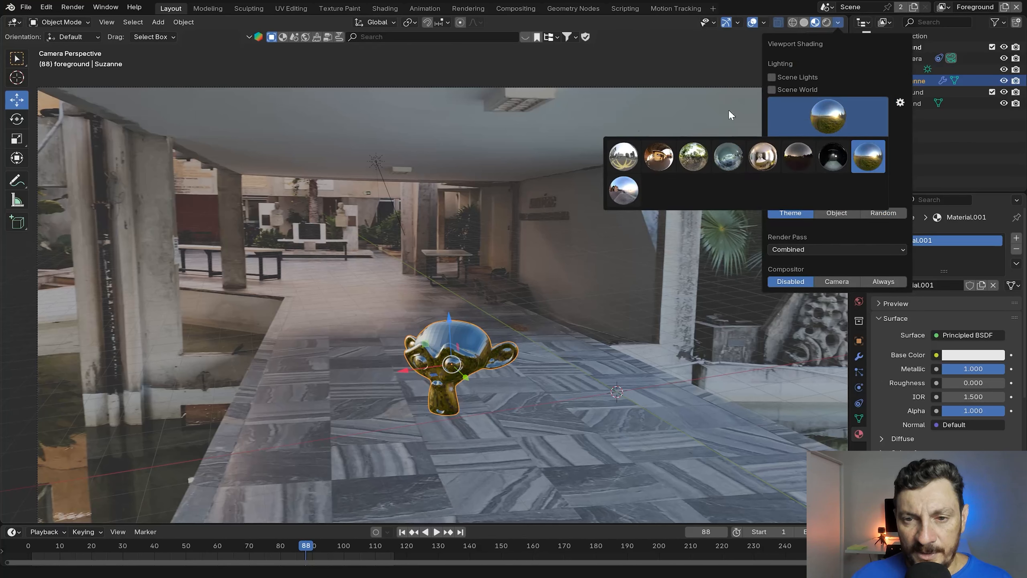
{"action": "left_click", "coordinate": [657, 157]}
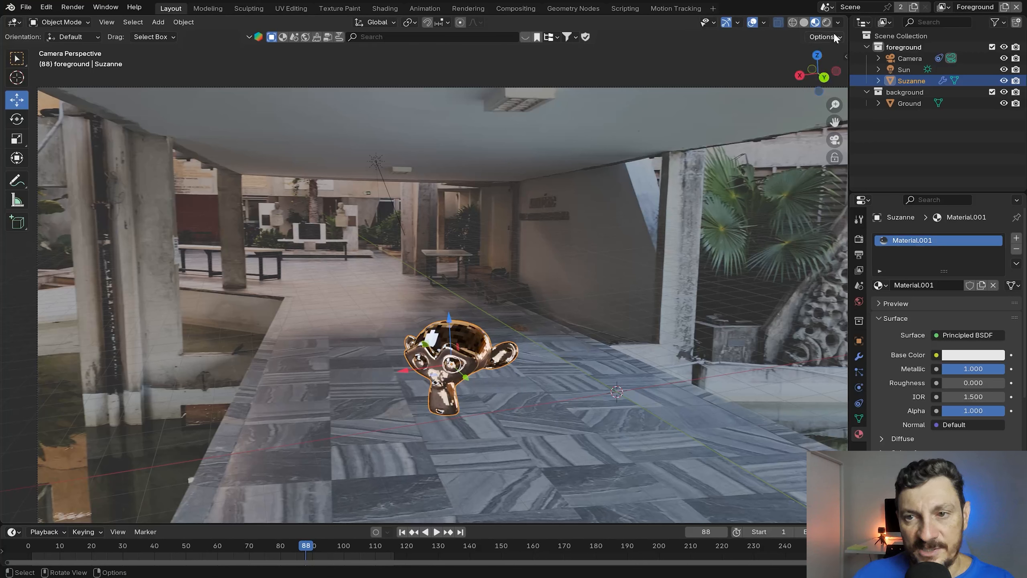
- Install foto_360_UFRN.exr from the Projeto_Final folder as a custom HDRI in the Lights preferences and close the preferences
{"action": "left_click", "coordinate": [837, 23]}
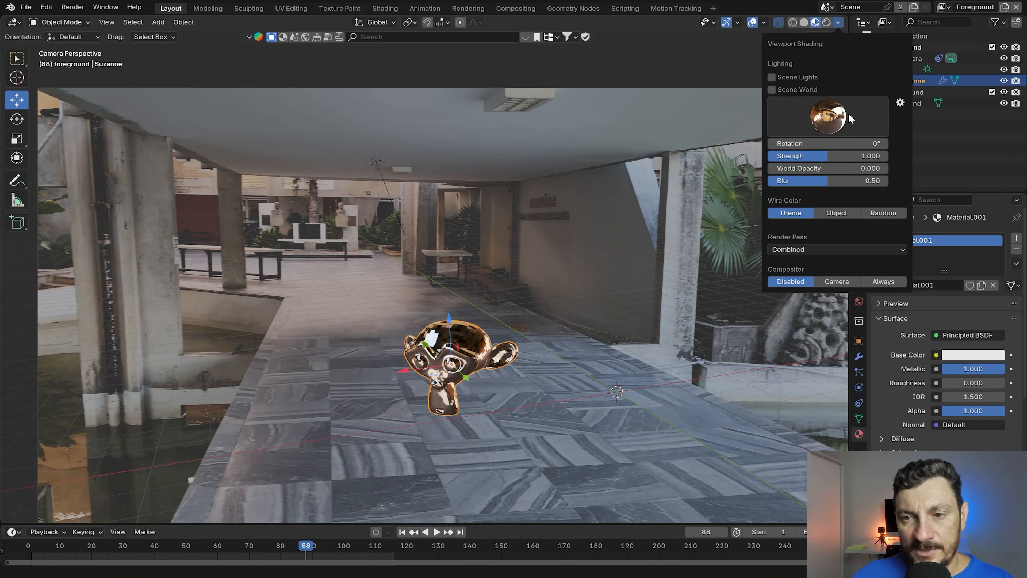
{"action": "left_click", "coordinate": [900, 103]}
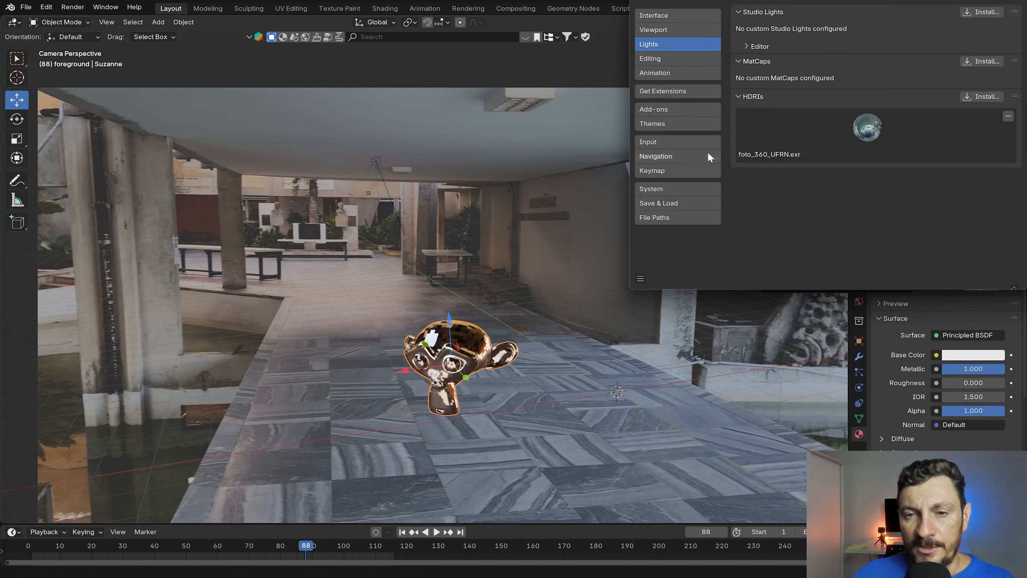
{"action": "left_click", "coordinate": [974, 96]}
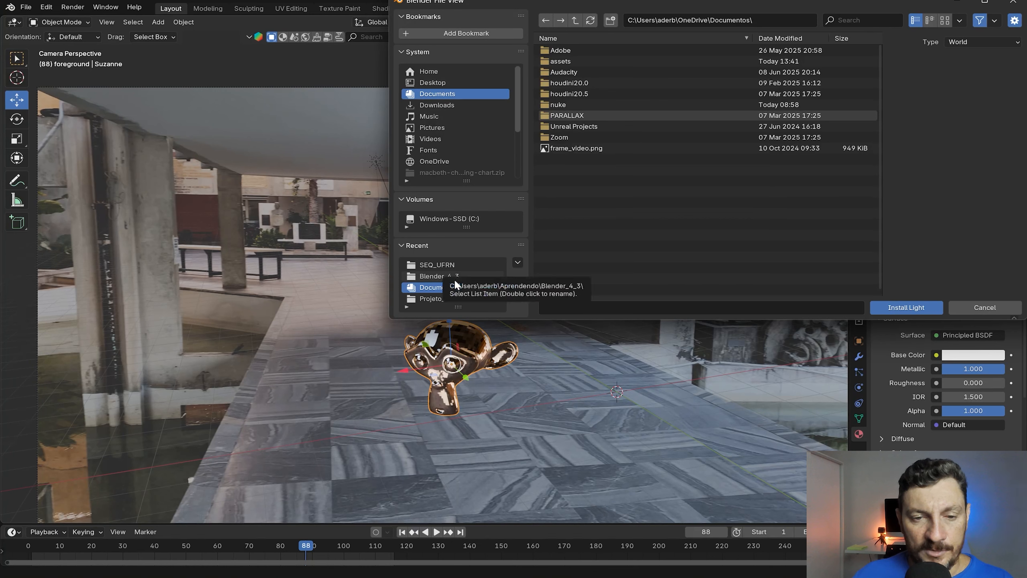
{"action": "left_click", "coordinate": [458, 265]}
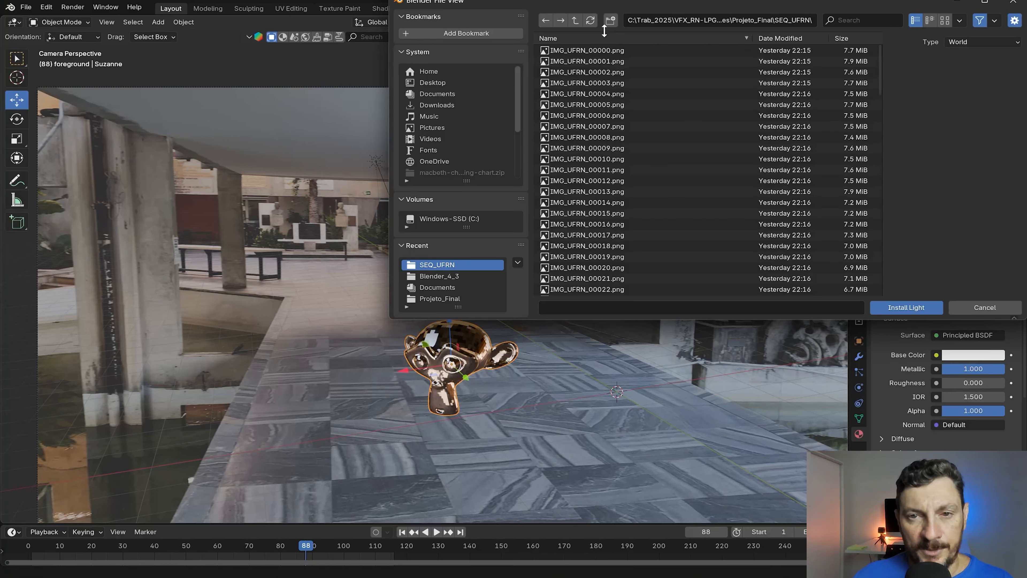
{"action": "left_click", "coordinate": [580, 24]}
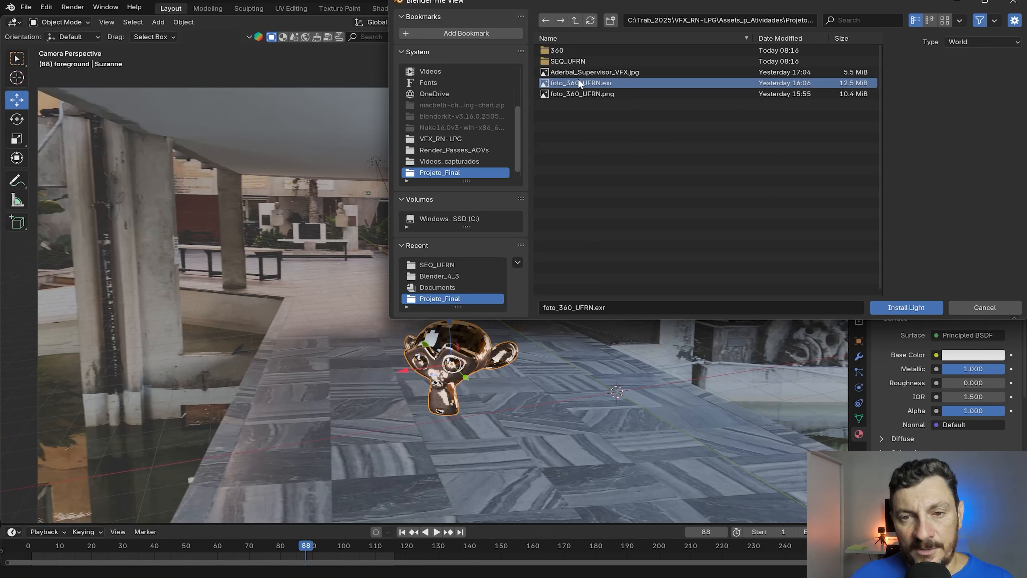
{"action": "mouse_move", "coordinate": [605, 98]}
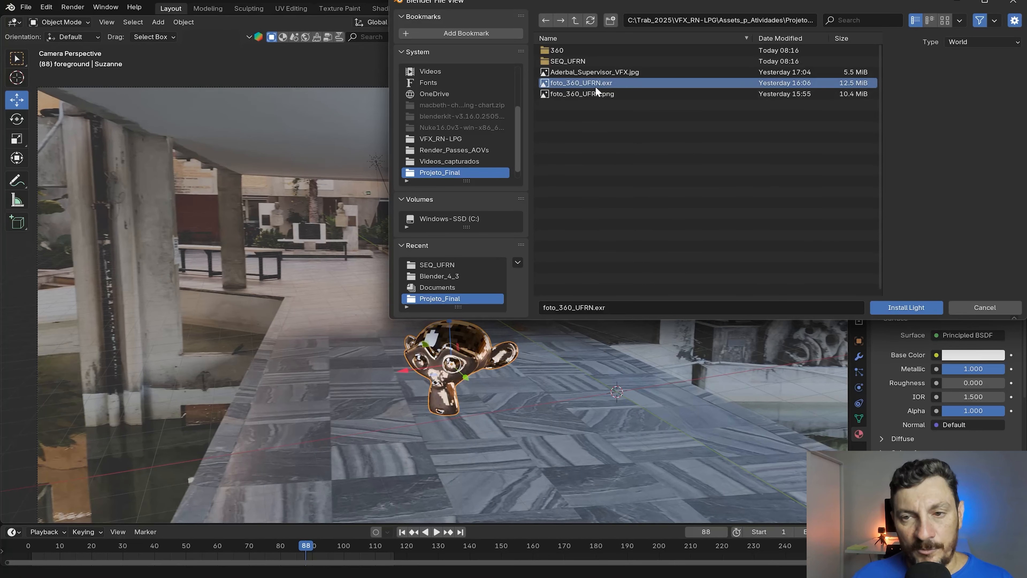
{"action": "left_click", "coordinate": [903, 306]}
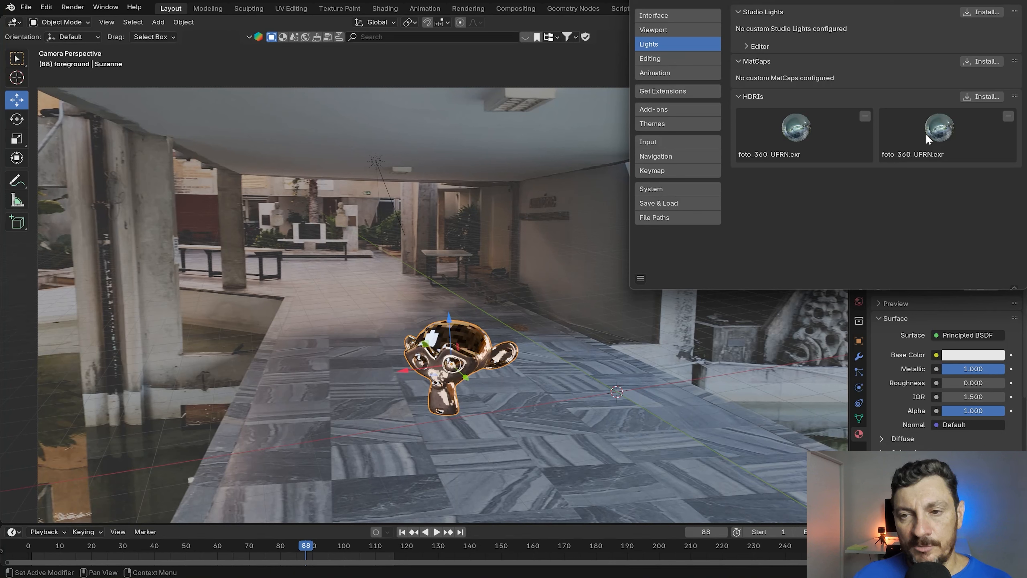
{"action": "left_click", "coordinate": [1021, 3]}
- Light the material preview with the newly installed foto_360_UFRN HDRI and examine its reflections on the monkey
{"action": "left_click", "coordinate": [836, 23]}
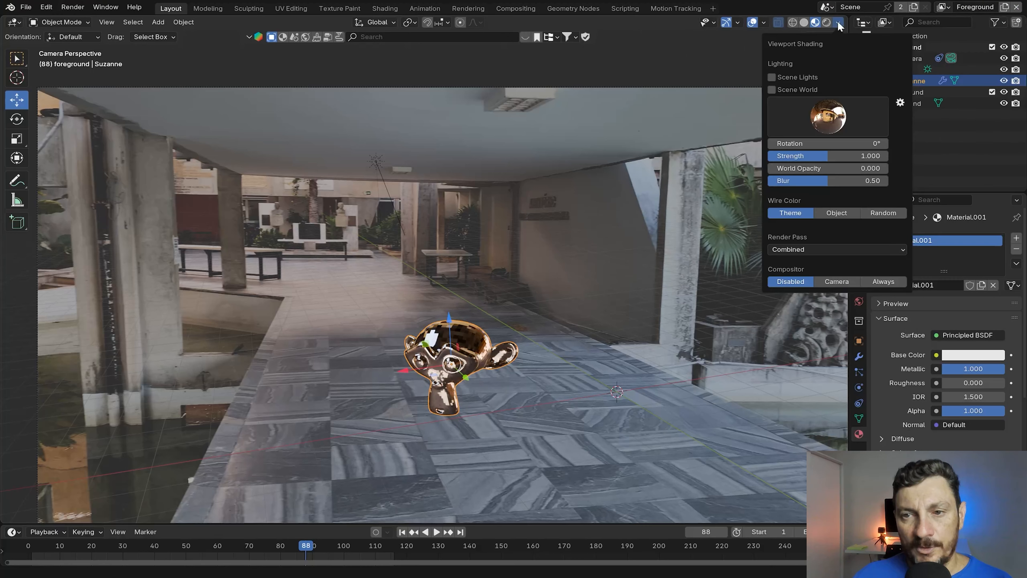
{"action": "left_click", "coordinate": [827, 118]}
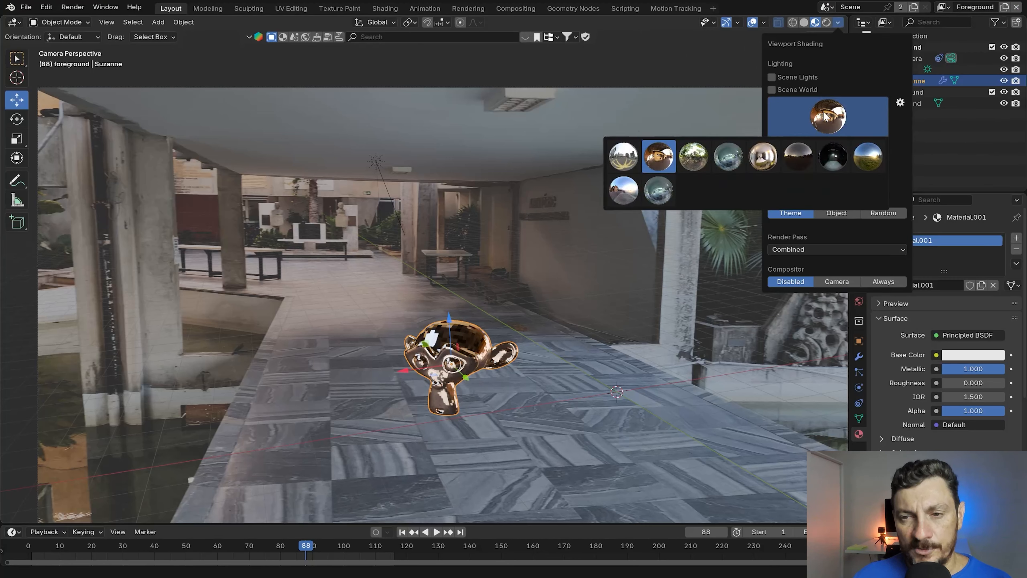
{"action": "left_click", "coordinate": [654, 194]}
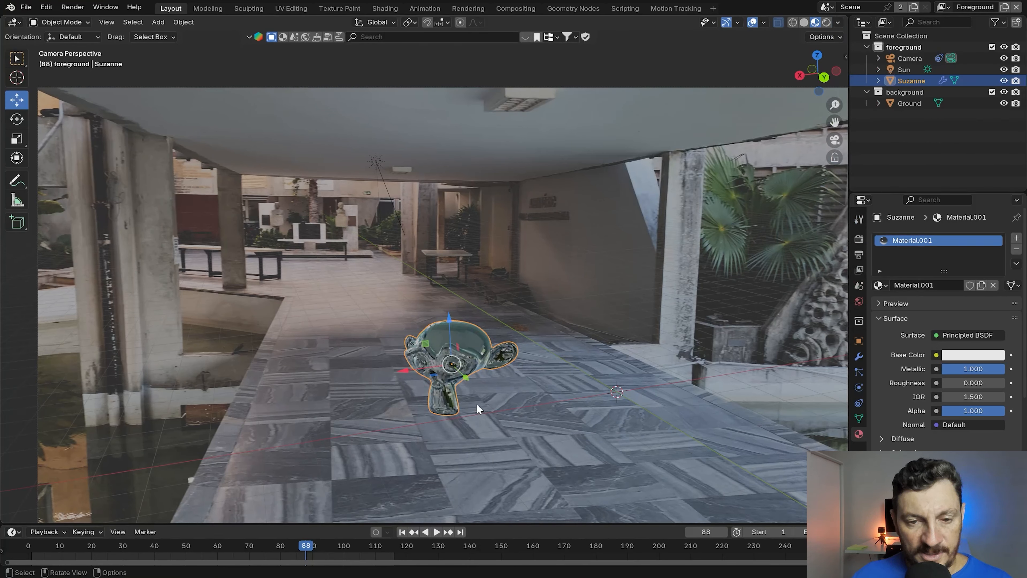
{"action": "scroll", "coordinate": [486, 395], "scroll_direction": "up", "scroll_amount": 2}
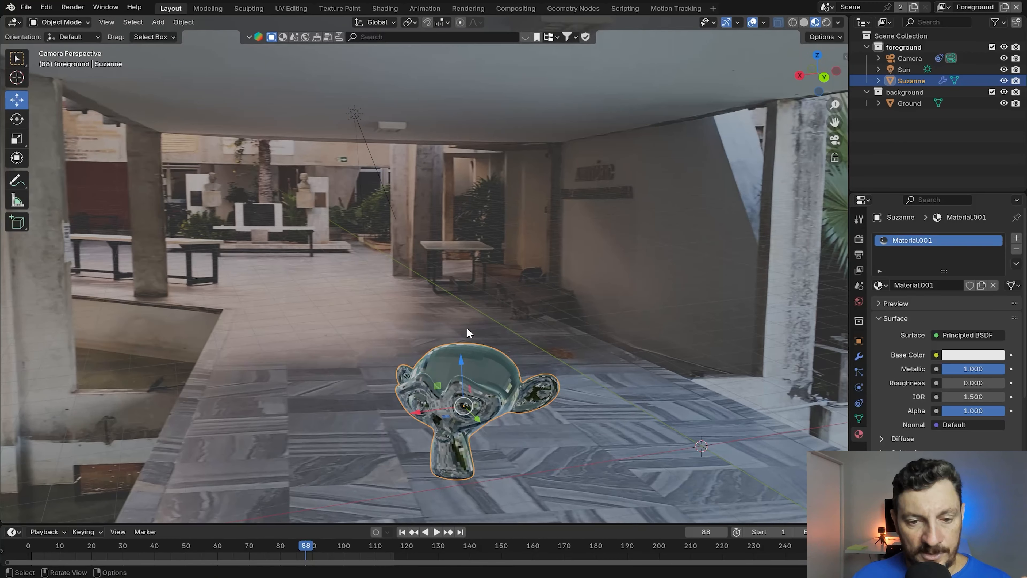
{"action": "scroll", "coordinate": [478, 433], "scroll_direction": "down", "scroll_amount": 2}
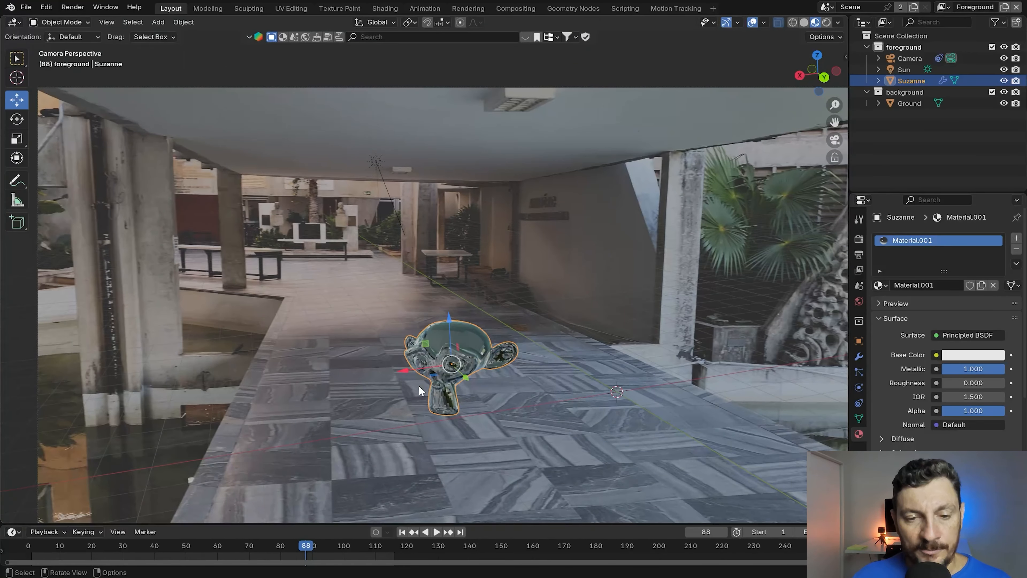
{"action": "scroll", "coordinate": [420, 386], "scroll_direction": "down", "scroll_amount": 1}
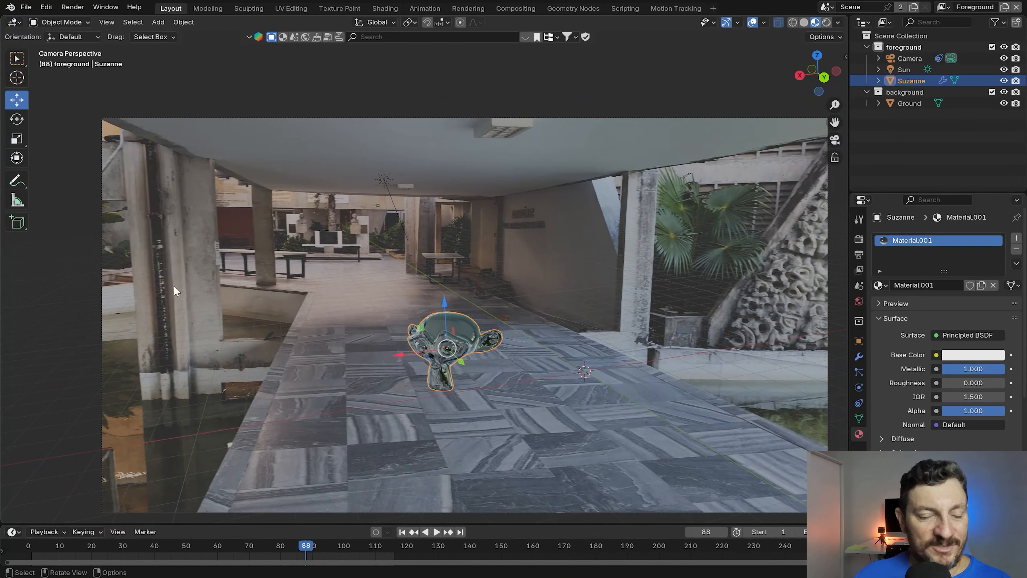
- Add a UV sphere and move it to the left of the monkey, raised above the walkway floor
{"action": "left_click", "coordinate": [86, 307]}
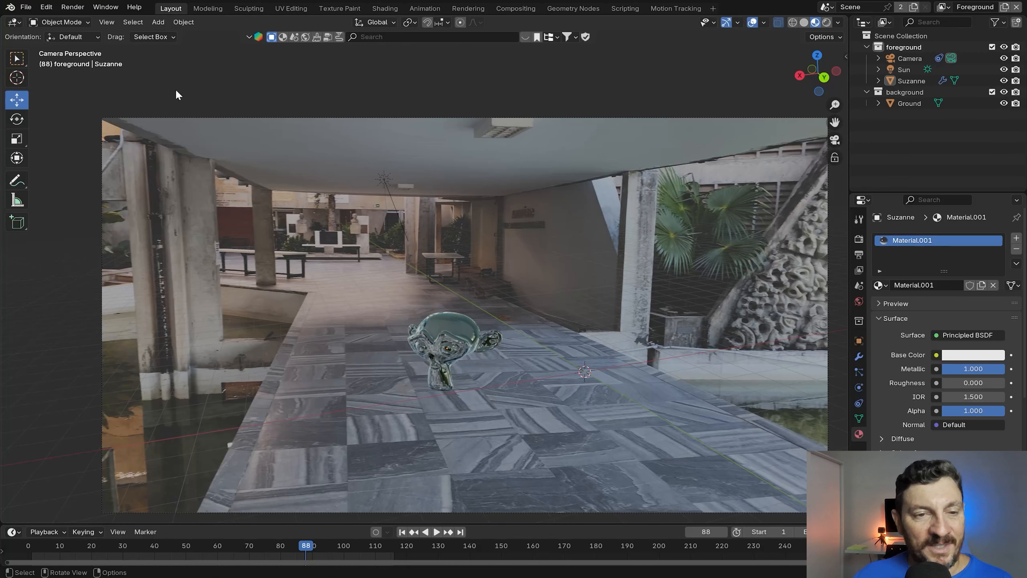
{"action": "left_click", "coordinate": [157, 22]}
{"action": "mouse_move", "coordinate": [192, 35]}
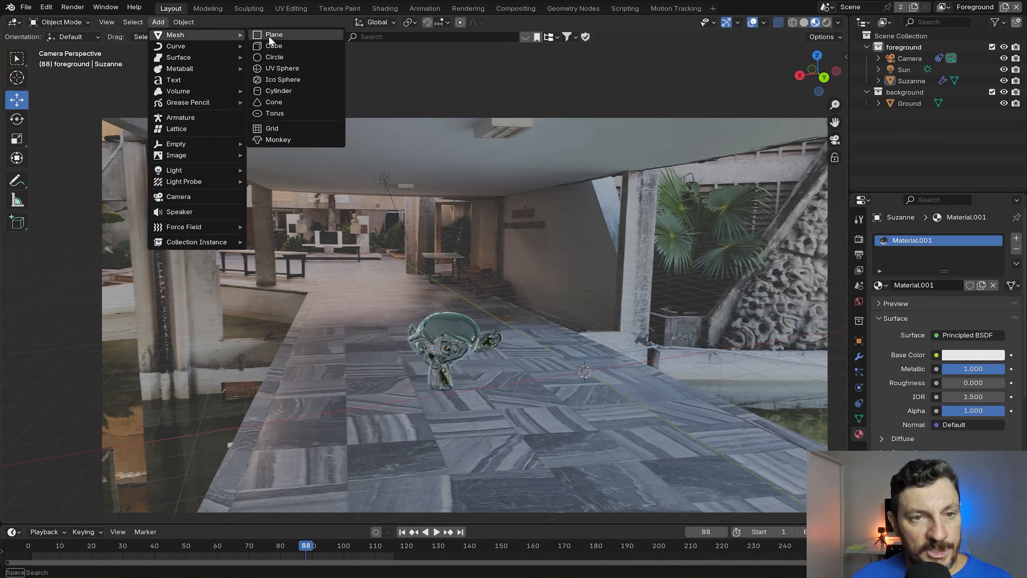
{"action": "left_click", "coordinate": [273, 67]}
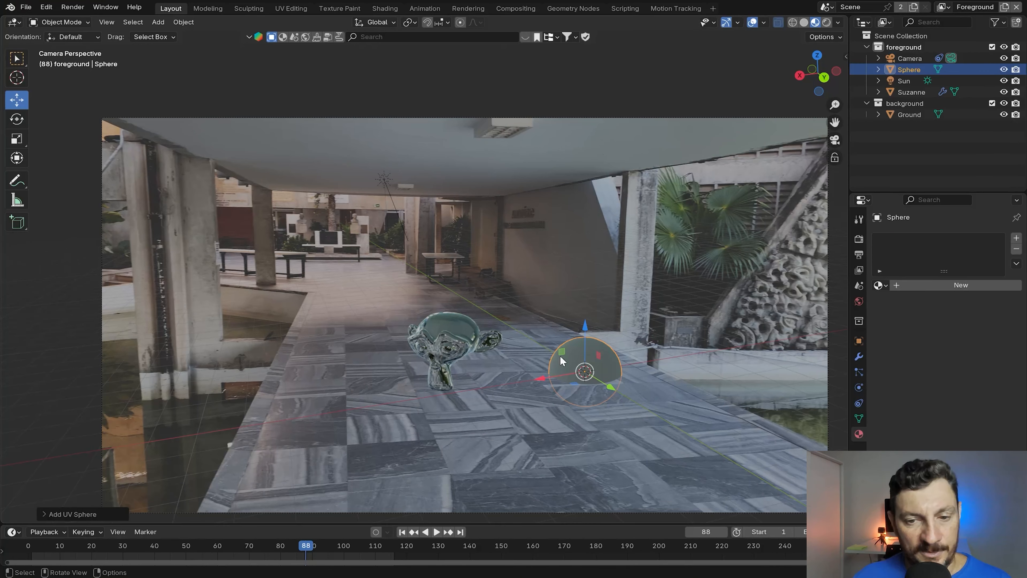
{"action": "left_click_drag", "start_coordinate": [547, 375], "coordinate": [330, 388]}
{"action": "left_click_drag", "start_coordinate": [363, 358], "coordinate": [359, 294]}
{"action": "left_click_drag", "start_coordinate": [313, 349], "coordinate": [275, 351]}
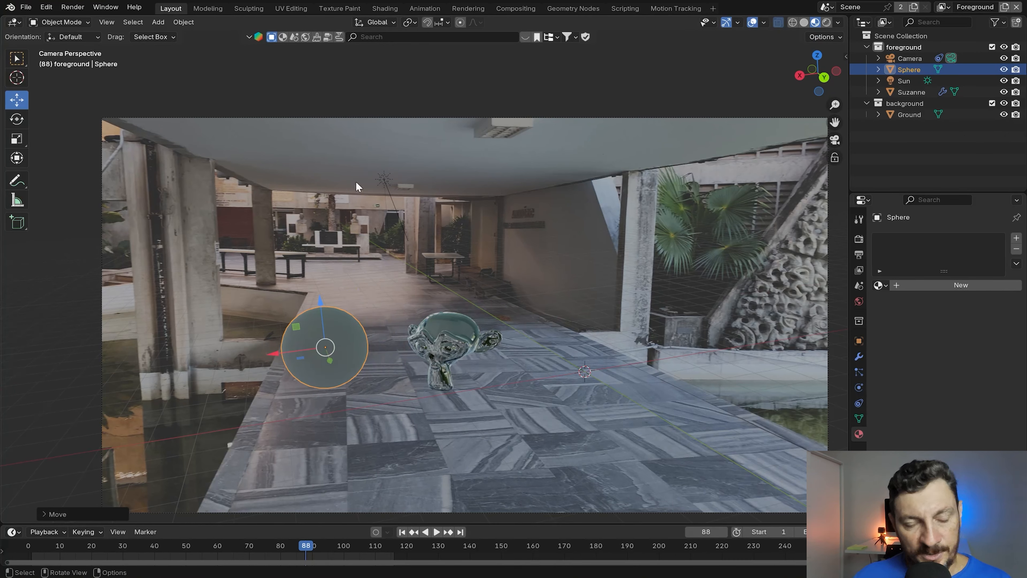
{"action": "left_click_drag", "start_coordinate": [271, 351], "coordinate": [300, 359]}
{"action": "scroll", "coordinate": [301, 358], "scroll_direction": "up", "scroll_amount": 1}
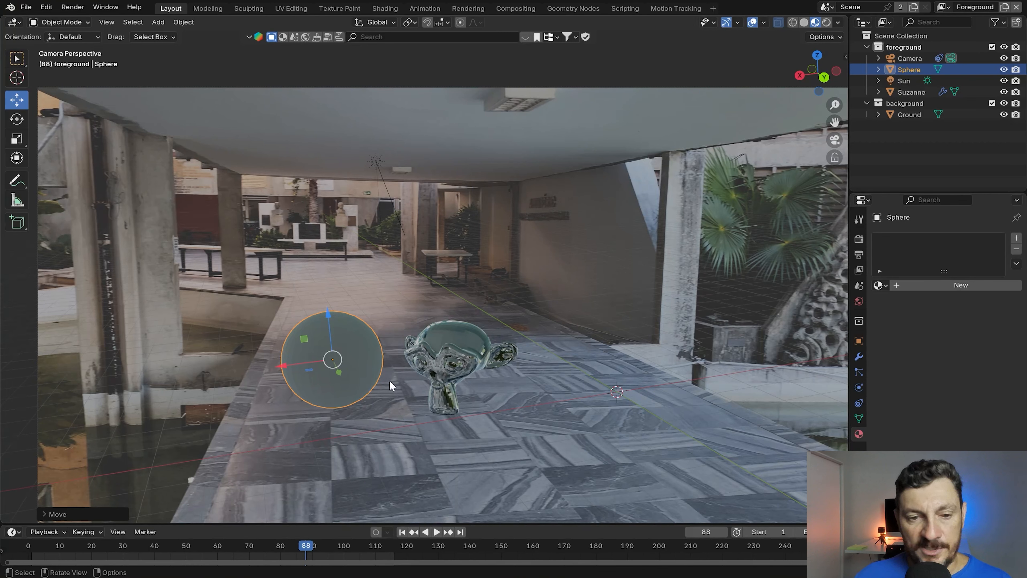
- Add a Subdivision Surface modifier to the sphere and set its viewport levels to 2
{"action": "left_click", "coordinate": [858, 356]}
{"action": "left_click", "coordinate": [918, 237]}
{"action": "mouse_move", "coordinate": [870, 237]}
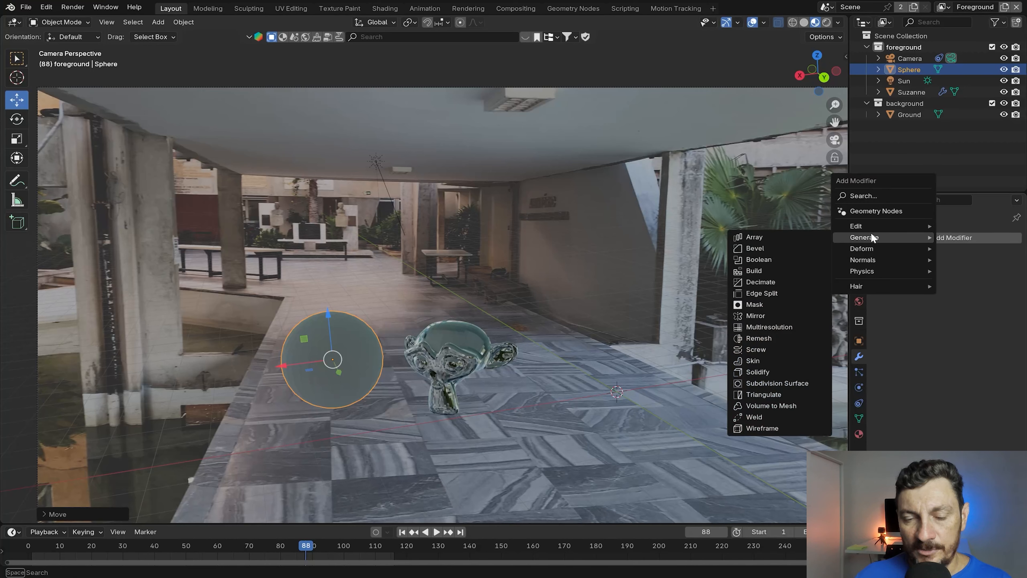
{"action": "left_click", "coordinate": [760, 382]}
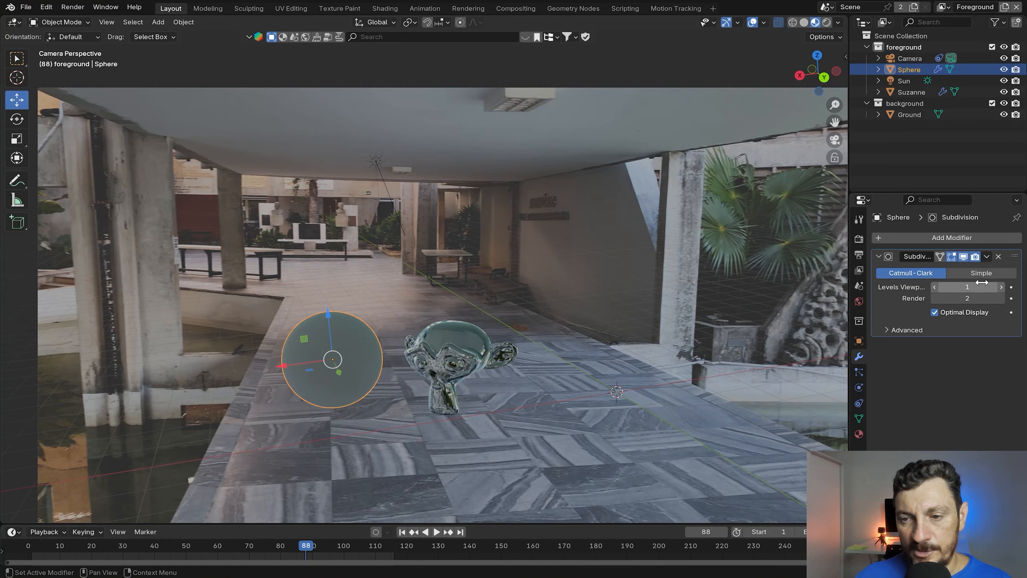
{"action": "left_click", "coordinate": [1001, 286]}
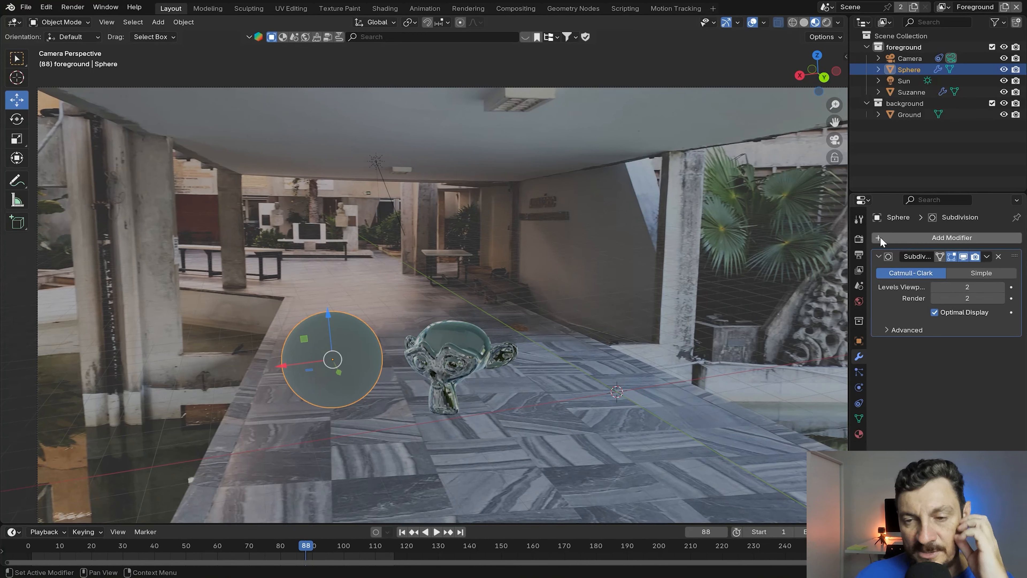
- Assign the monkey's existing chrome material, Material.001, to the sphere
{"action": "left_click", "coordinate": [858, 434]}
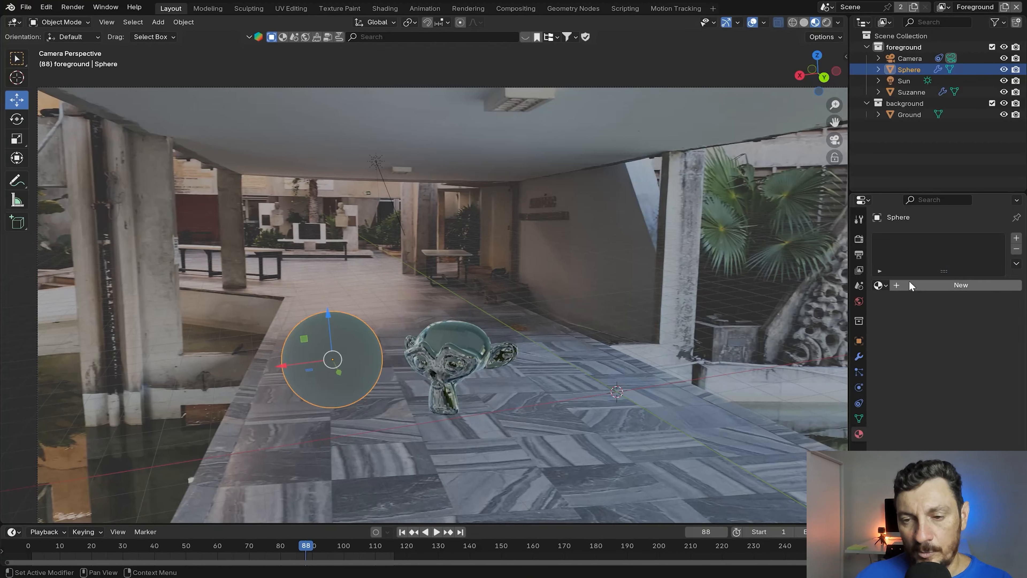
{"action": "left_click", "coordinate": [886, 285]}
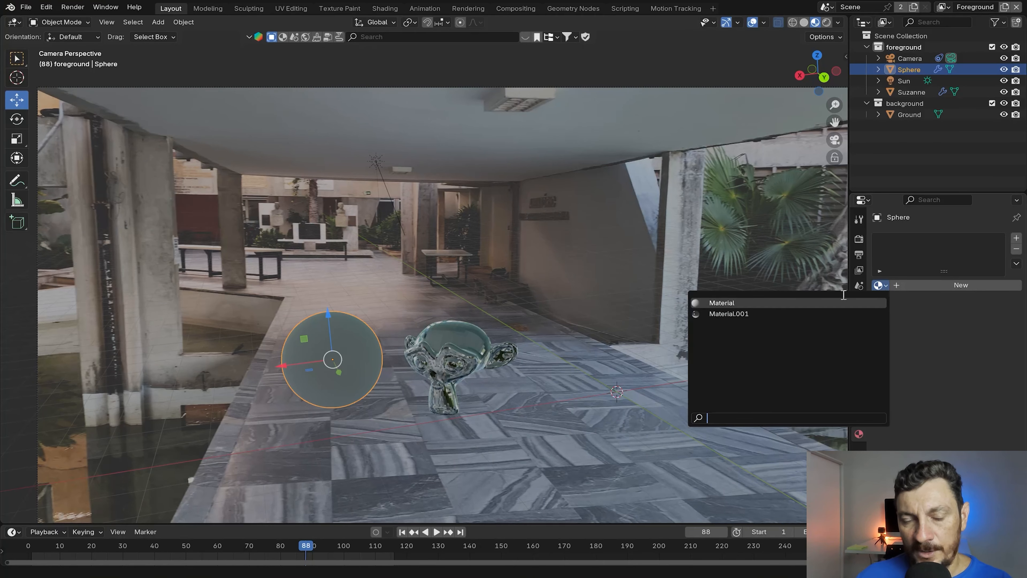
{"action": "left_click", "coordinate": [774, 314]}
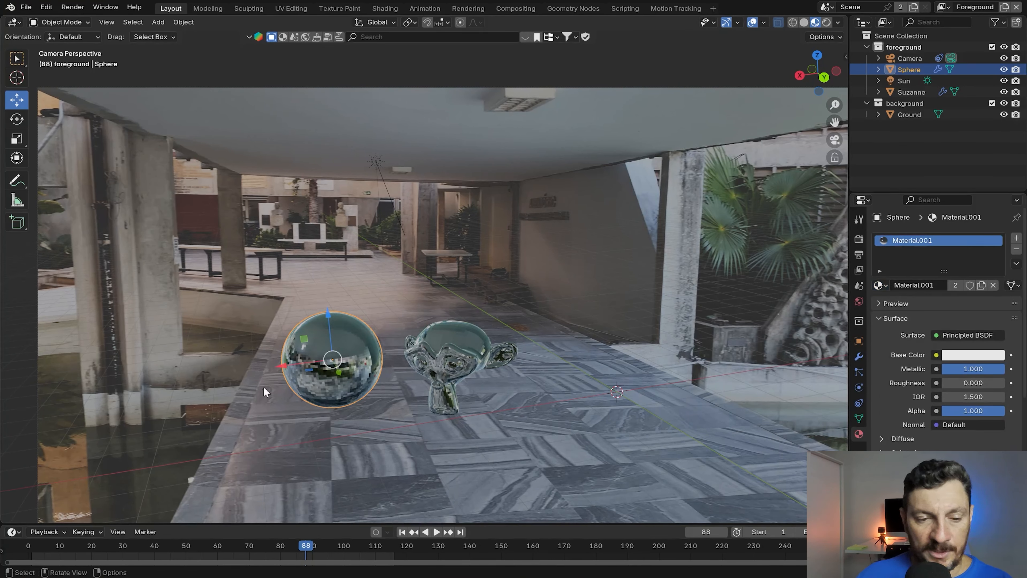
- Play the tracked shot from near its start and examine the sphere and monkey reflections on the walkway
{"action": "left_click", "coordinate": [251, 371]}
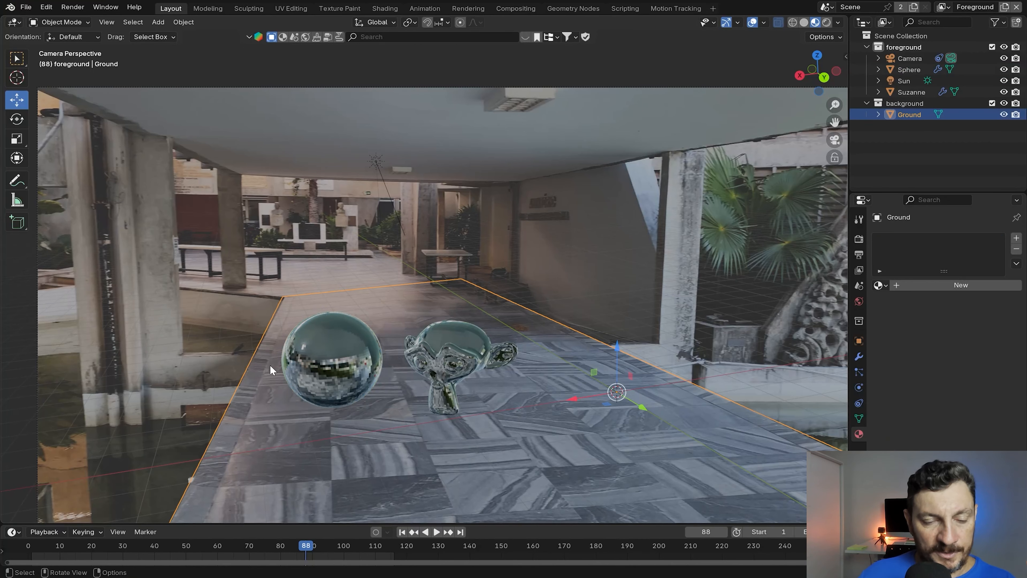
{"action": "left_click", "coordinate": [295, 357]}
{"action": "scroll", "coordinate": [320, 416], "scroll_direction": "up", "scroll_amount": 1}
{"action": "scroll", "coordinate": [320, 419], "scroll_direction": "down", "scroll_amount": 2}
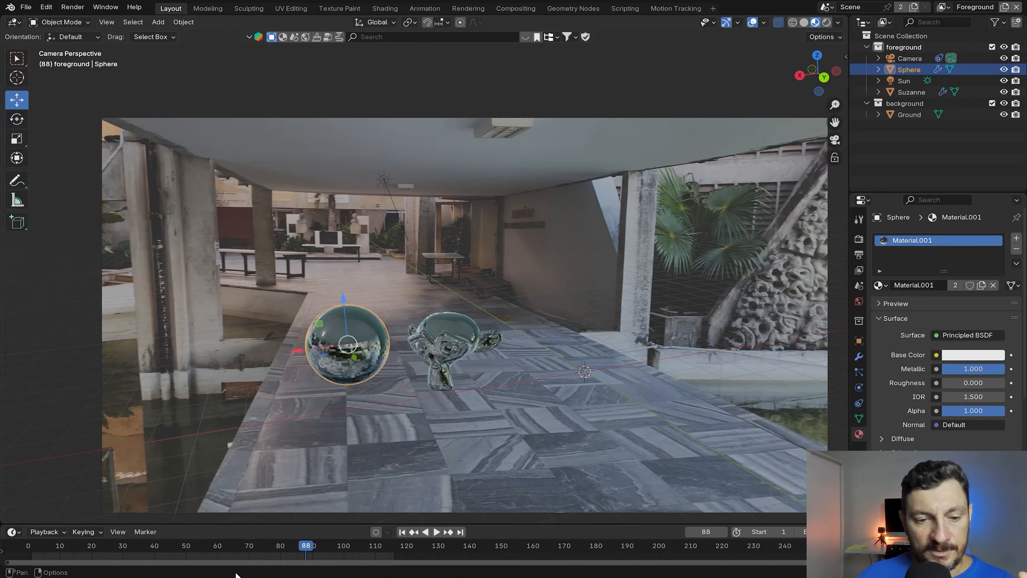
{"action": "left_click", "coordinate": [53, 546]}
{"action": "key", "text": "space"}
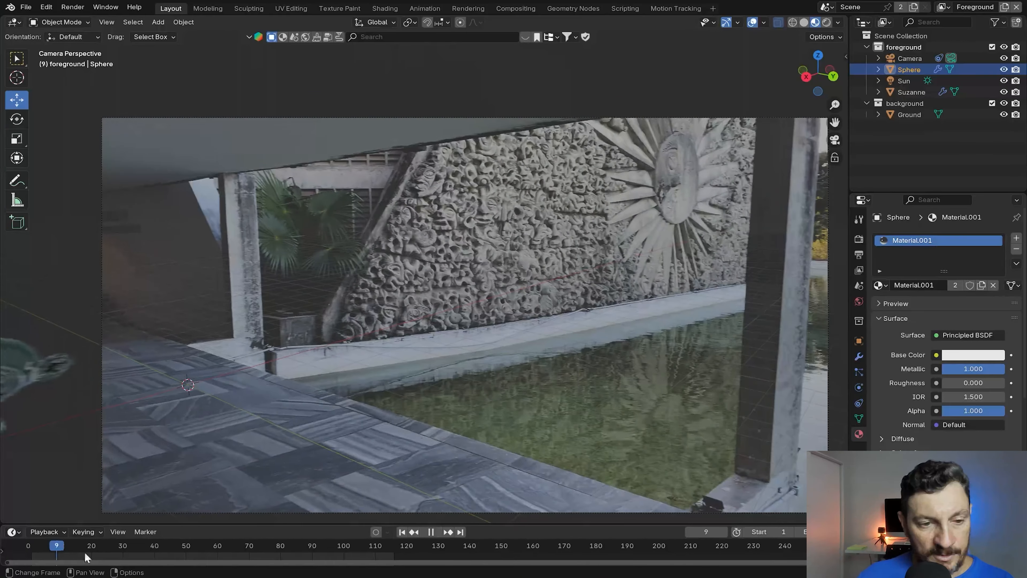
{"action": "key", "text": "space"}
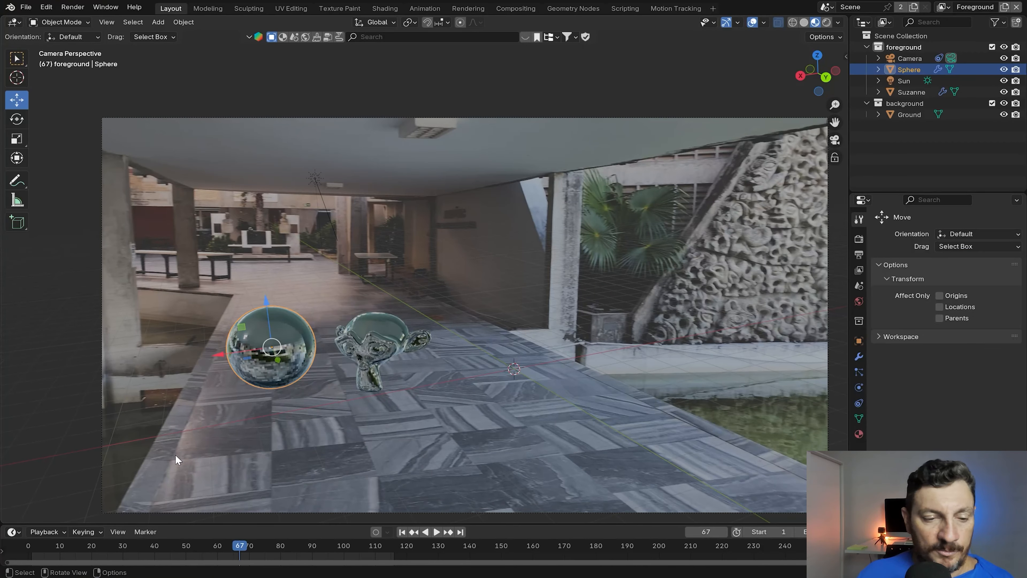
- Try different rotations of the HDRI lighting the material preview to test the reflections
{"action": "left_click", "coordinate": [839, 22]}
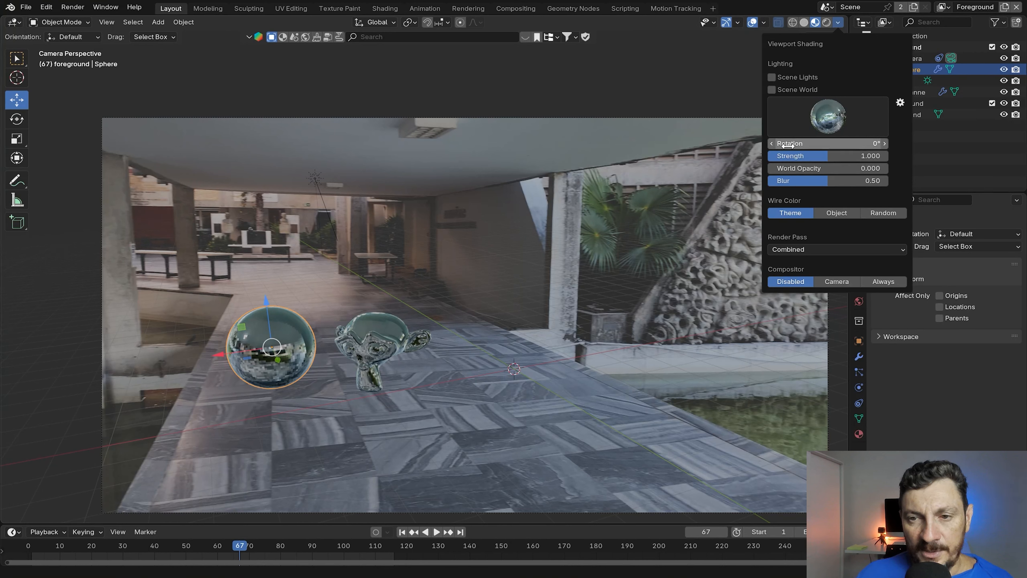
{"action": "mouse_move", "coordinate": [795, 143]}
{"action": "left_mouse_down"}
{"action": "mouse_move", "coordinate": [869, 143]}
{"action": "mouse_move", "coordinate": [792, 143]}
{"action": "mouse_move", "coordinate": [853, 143]}
{"action": "mouse_move", "coordinate": [830, 143]}
{"action": "mouse_move", "coordinate": [843, 144]}
{"action": "left_mouse_up"}
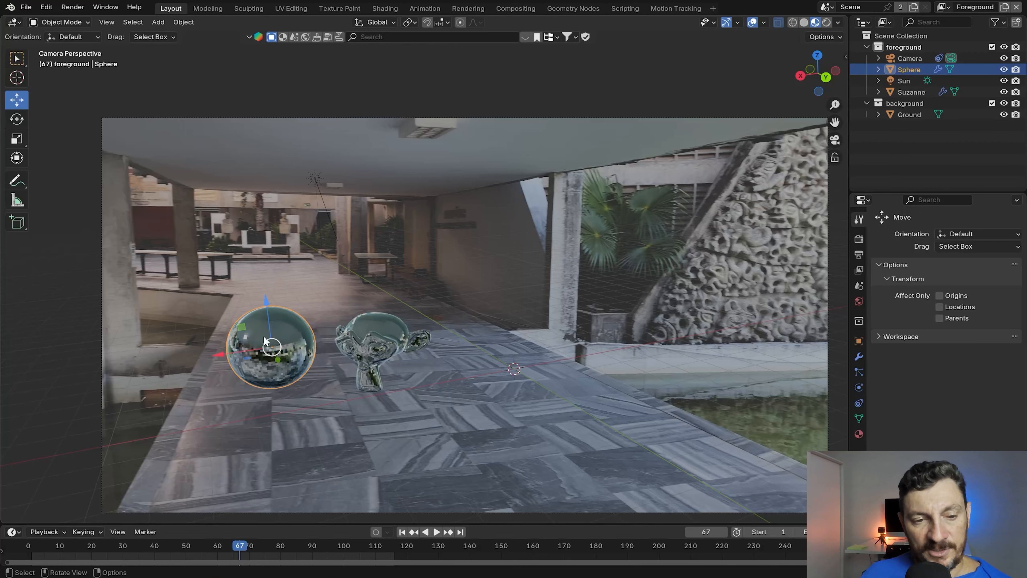
- Scale the chrome sphere up slightly and check its reflections deselected
{"action": "key", "text": "s"}
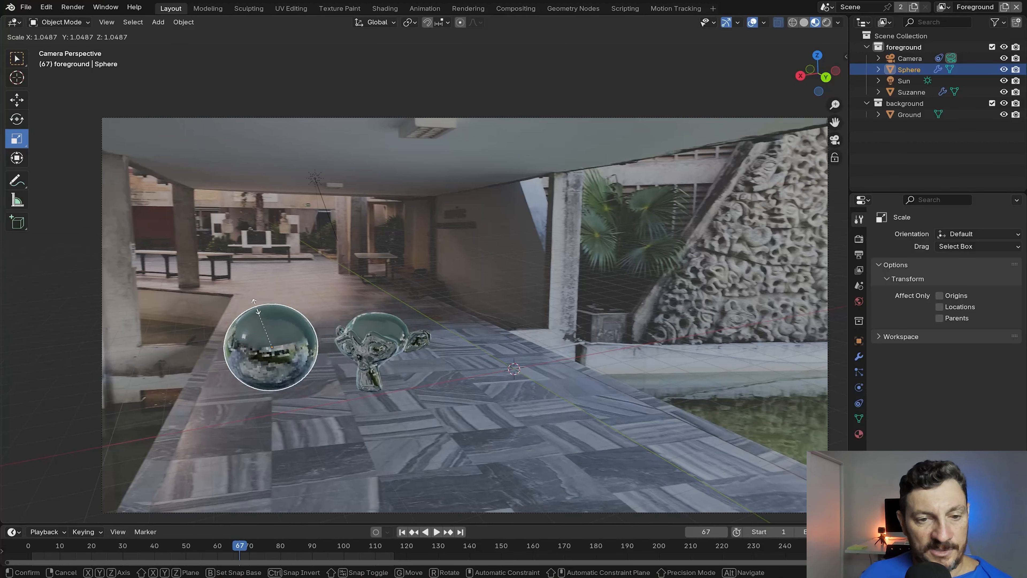
{"action": "left_click", "coordinate": [250, 311]}
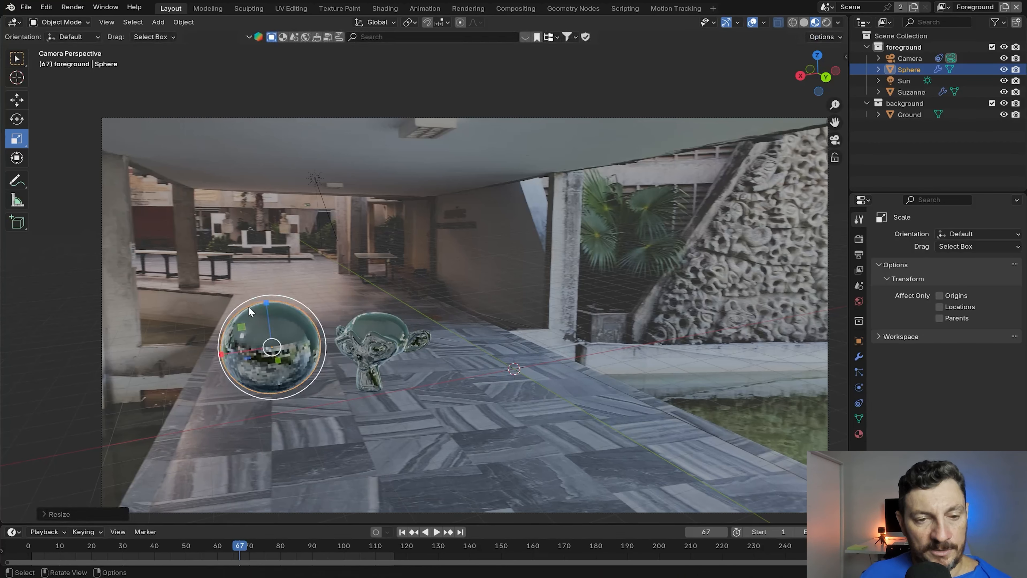
{"action": "left_click", "coordinate": [657, 383]}
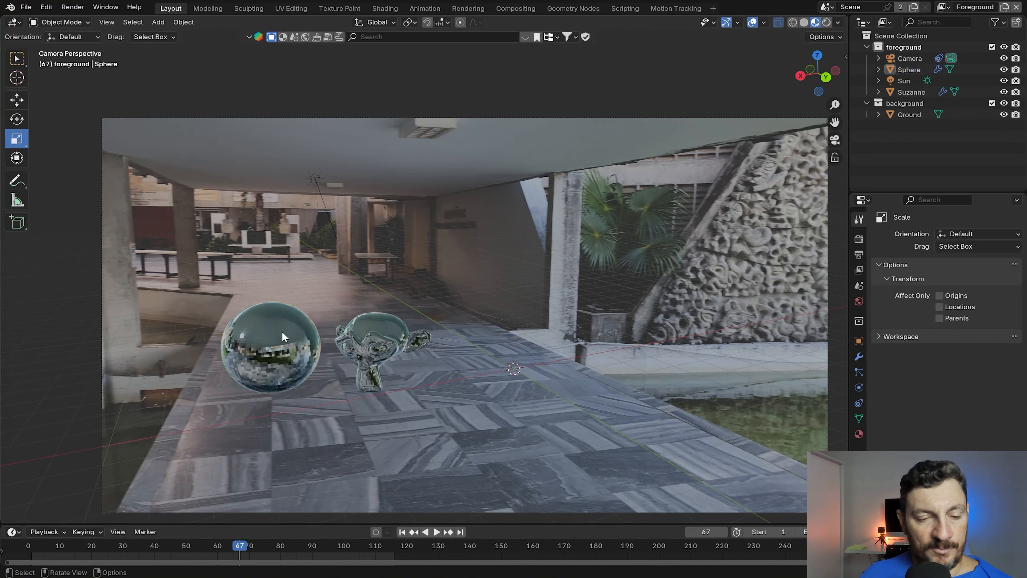
{"action": "left_click", "coordinate": [270, 350]}
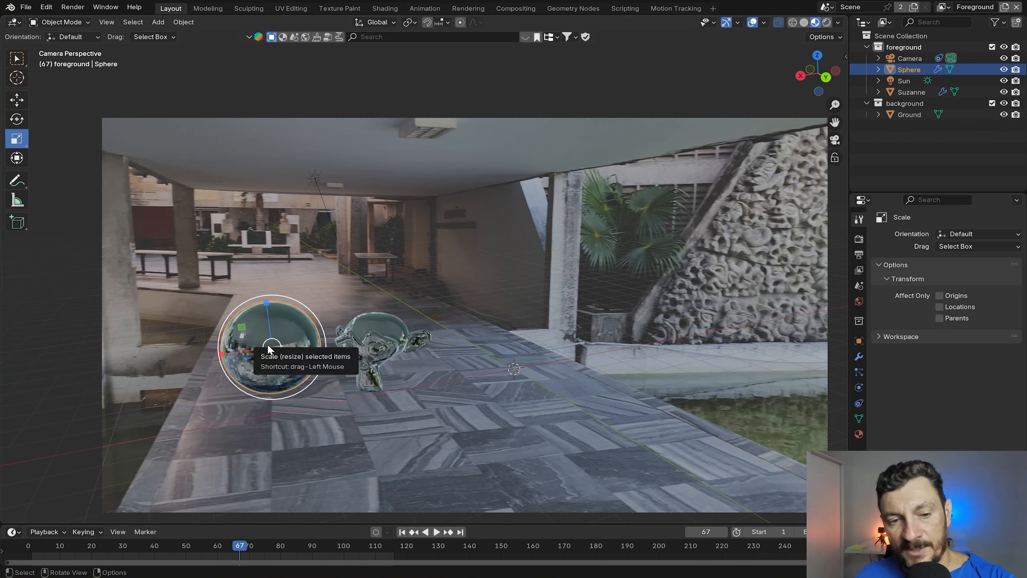
- Delete the chrome sphere and the monkey from the scene
{"action": "key", "text": "Delete"}
{"action": "left_click", "coordinate": [376, 343]}
{"action": "key", "text": "Delete"}
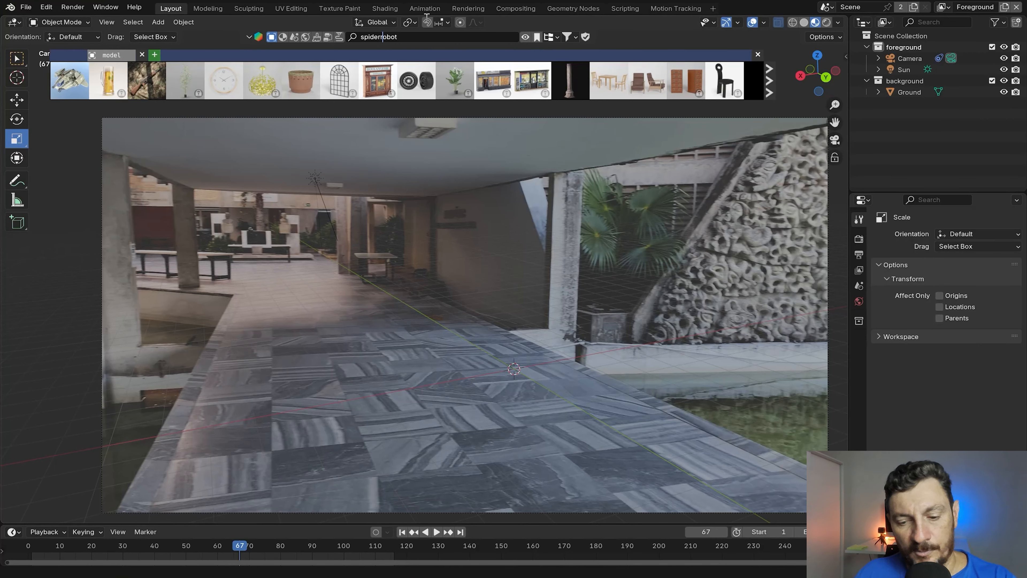
- Search the online model library for spiderrobot, limited to animated models with a Royalty Free license
{"action": "key", "text": "Return"}
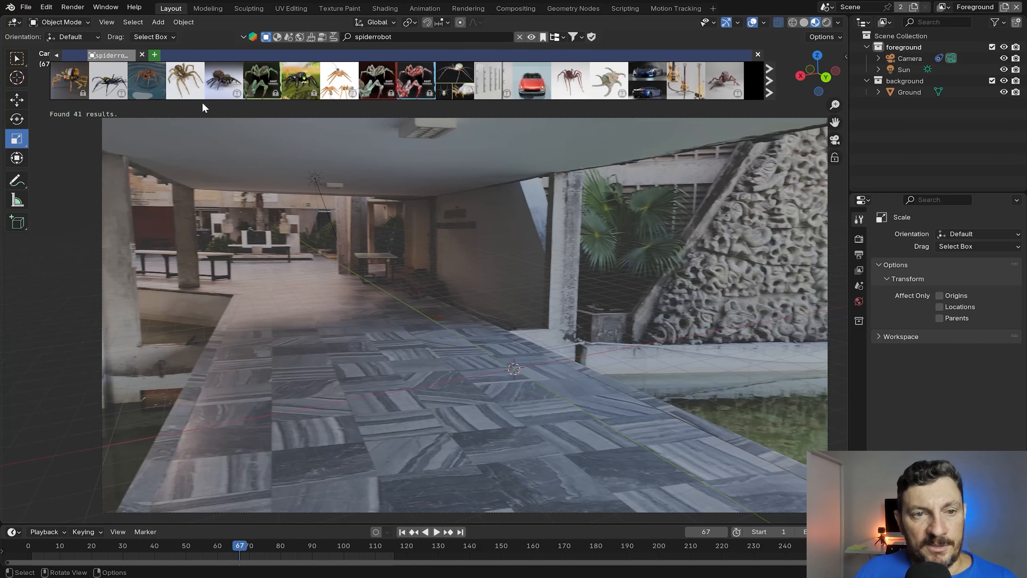
{"action": "mouse_move", "coordinate": [634, 72]}
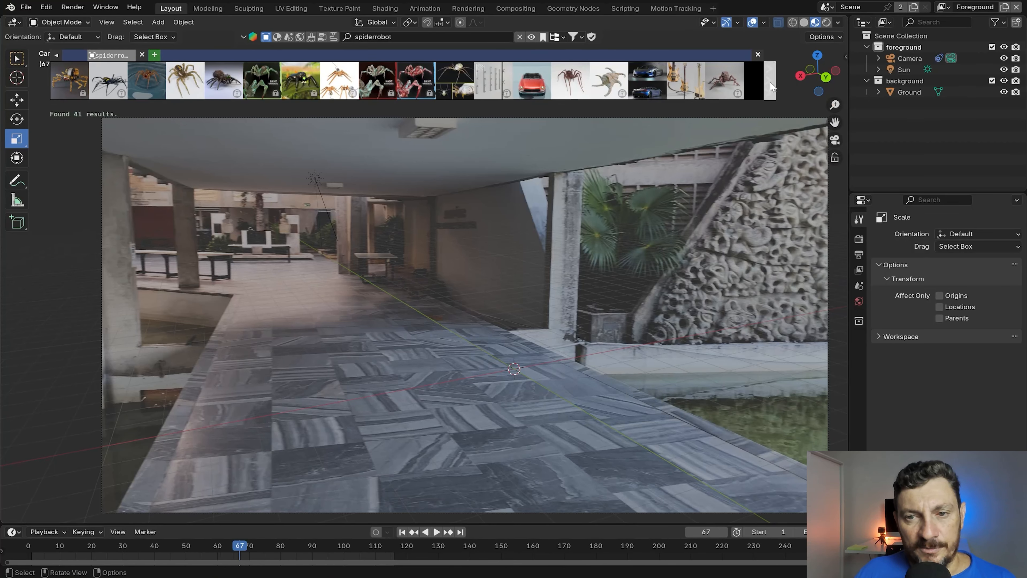
{"action": "left_click", "coordinate": [580, 38]}
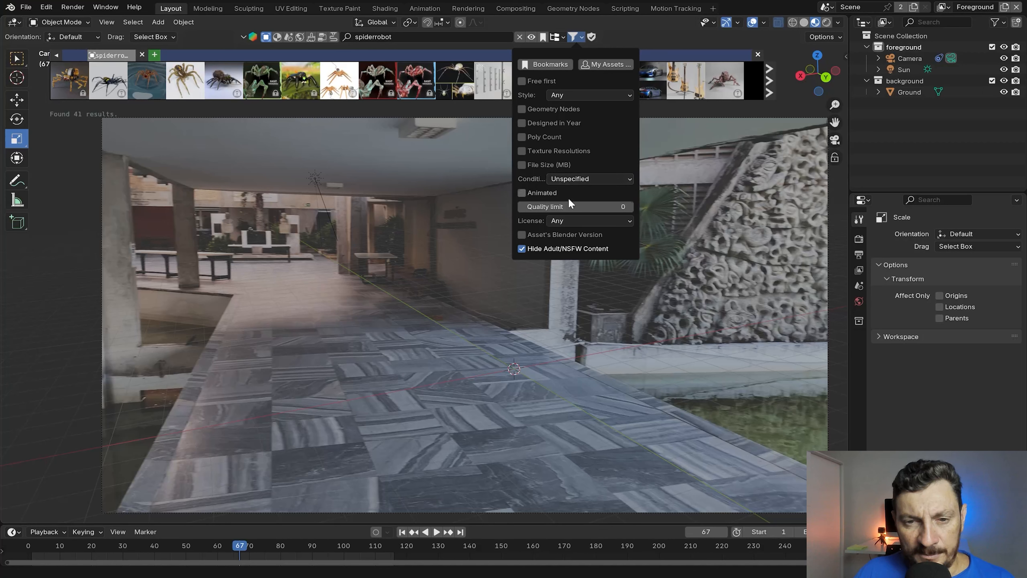
{"action": "left_click", "coordinate": [576, 221]}
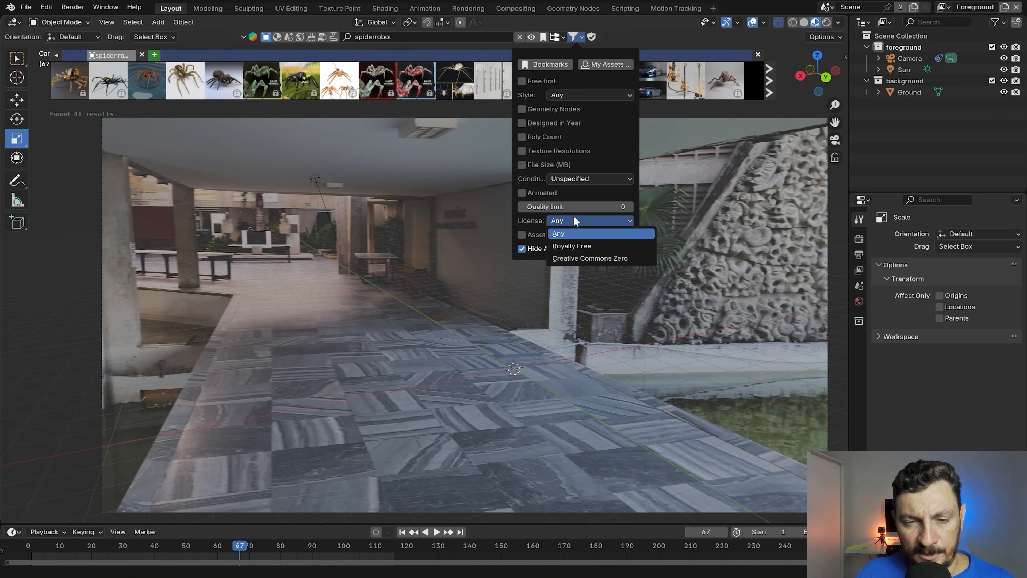
{"action": "left_click", "coordinate": [570, 247]}
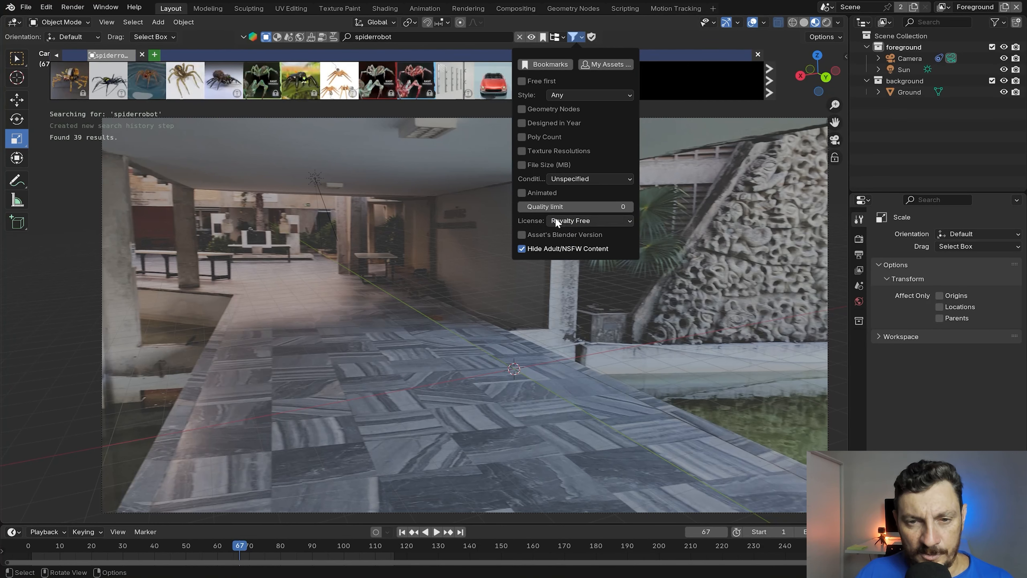
{"action": "left_click", "coordinate": [522, 193]}
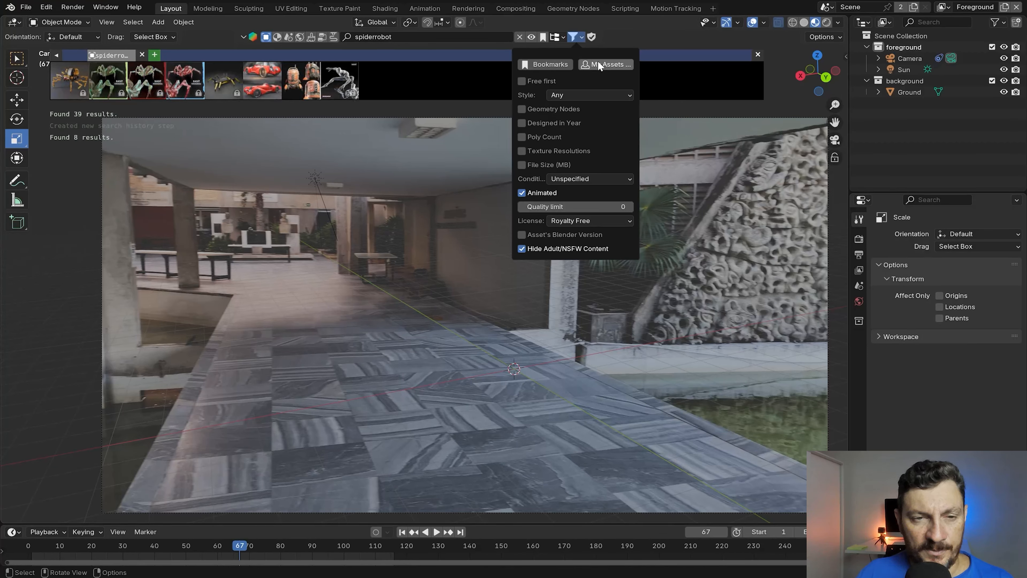
- Add the Animated Spiderbot model to the walkway scene and scale it up to several times its size
{"action": "mouse_move", "coordinate": [305, 90]}
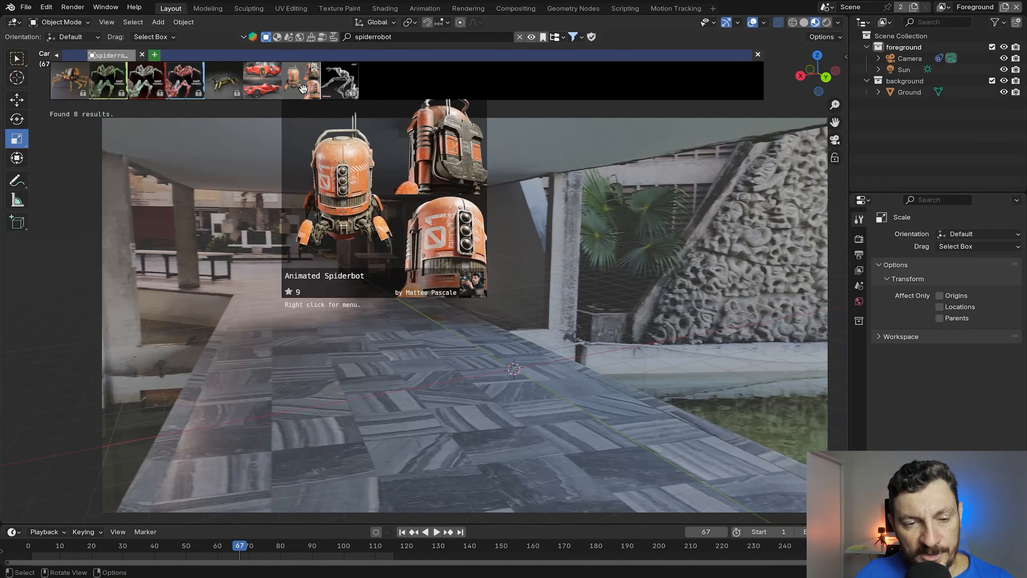
{"action": "left_click", "coordinate": [304, 88]}
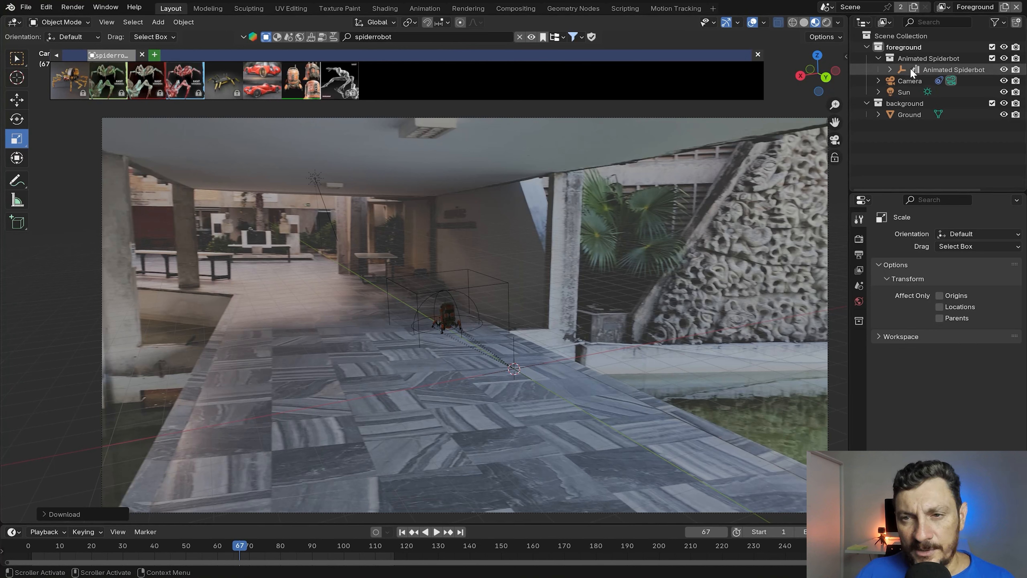
{"action": "left_click", "coordinate": [918, 61]}
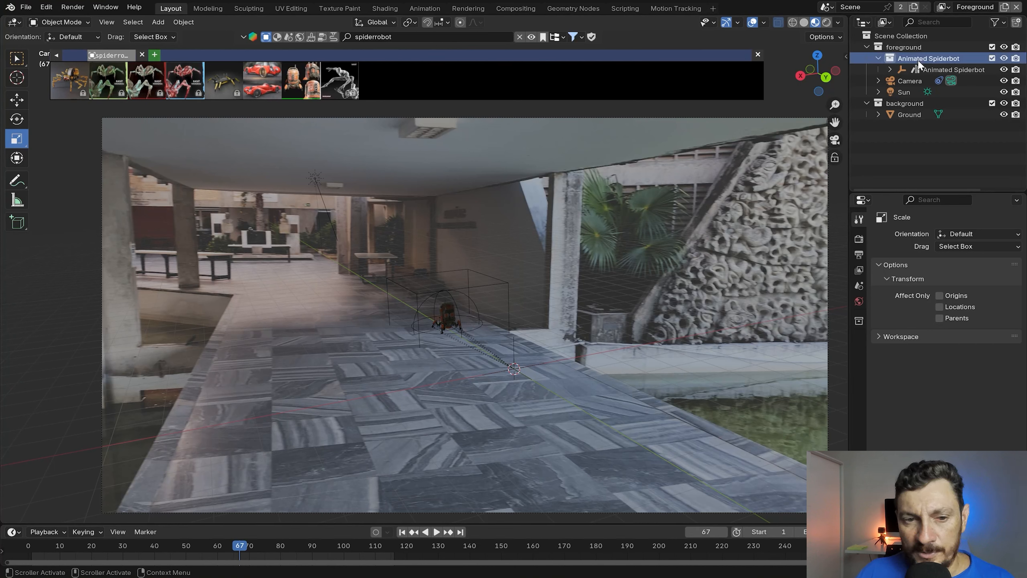
{"action": "left_click", "coordinate": [475, 290]}
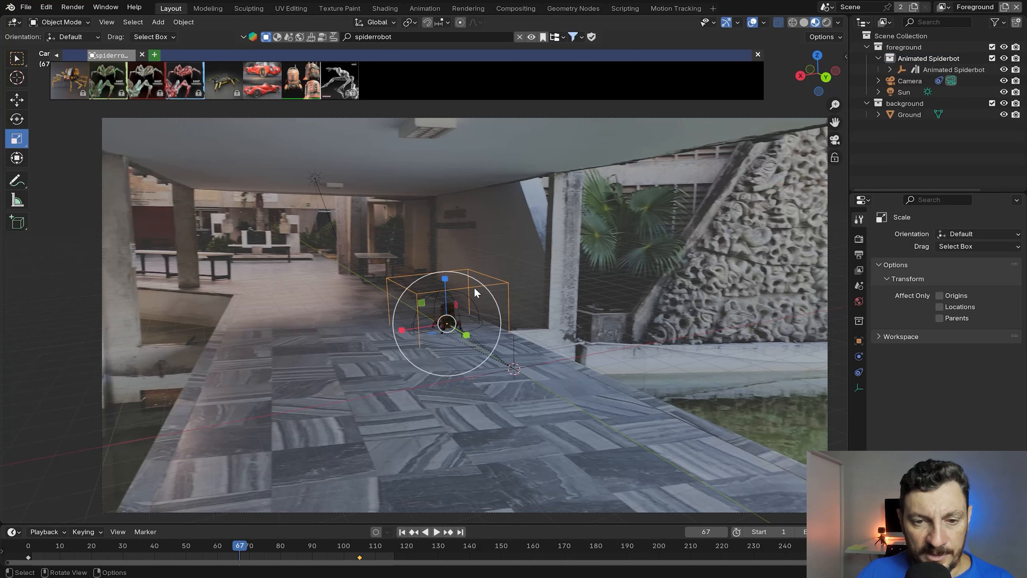
{"action": "left_click_drag", "start_coordinate": [469, 291], "coordinate": [546, 197]}
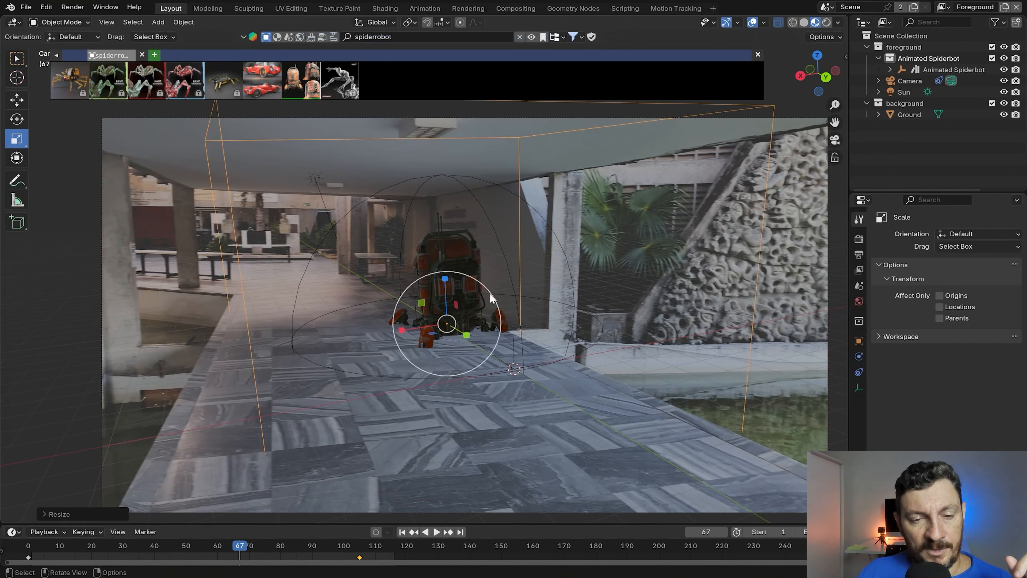
{"action": "key", "text": "r"}
{"action": "key", "text": "z"}
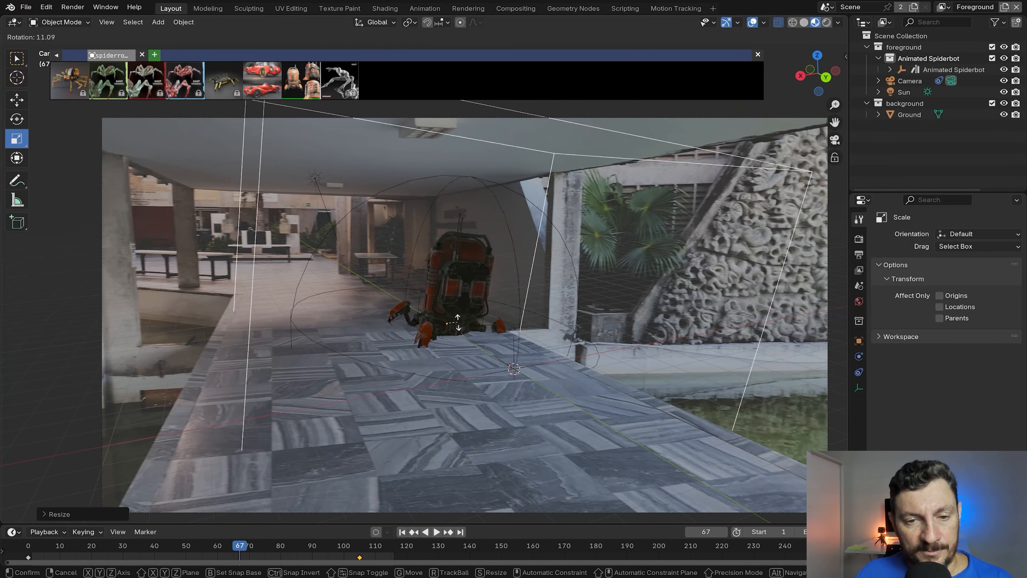
{"action": "right_click", "coordinate": [433, 332]}
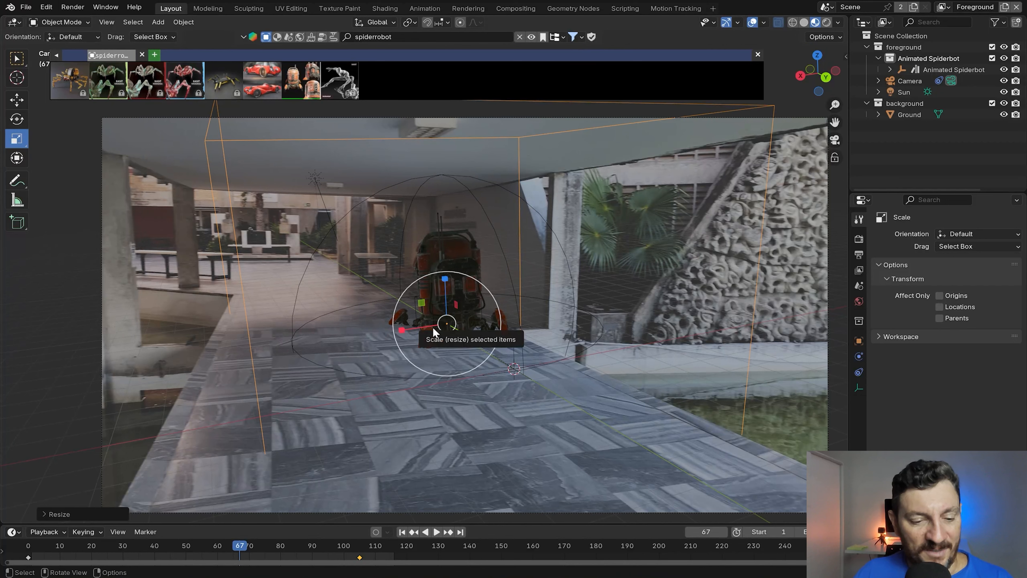
- Rotate the Animated Spiderbot about the Z axis so its front faces the camera
{"action": "key", "text": "r"}
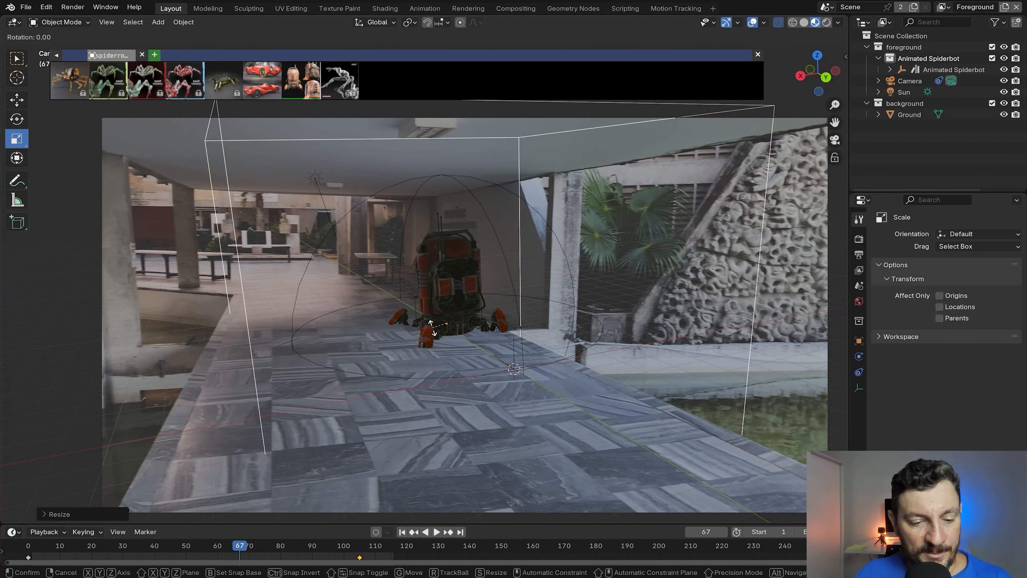
{"action": "key", "text": "z"}
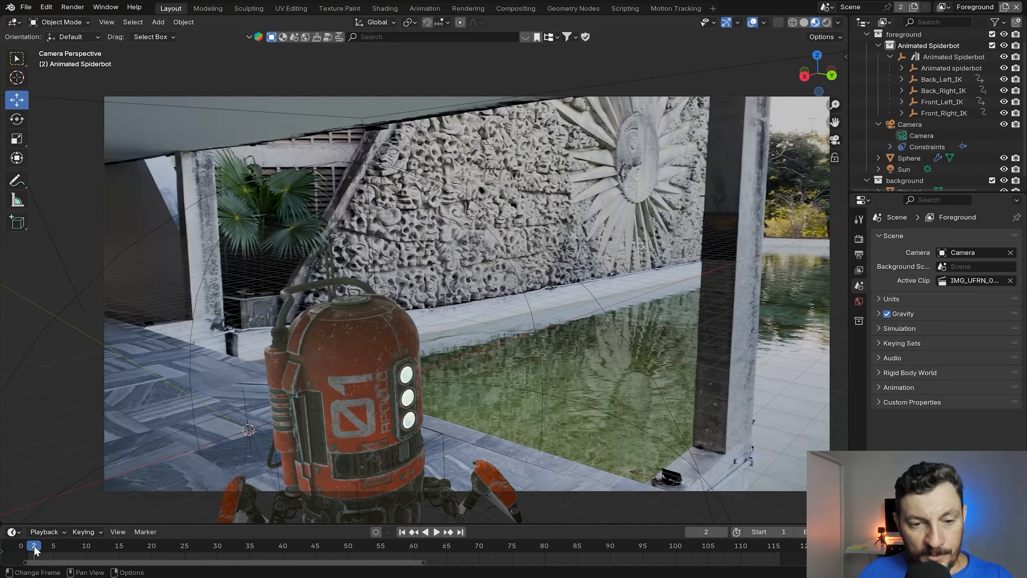
- Play the shot from frame 3 and review the spiderbot's animation against the tracked walkway footage
{"action": "key", "text": "space"}
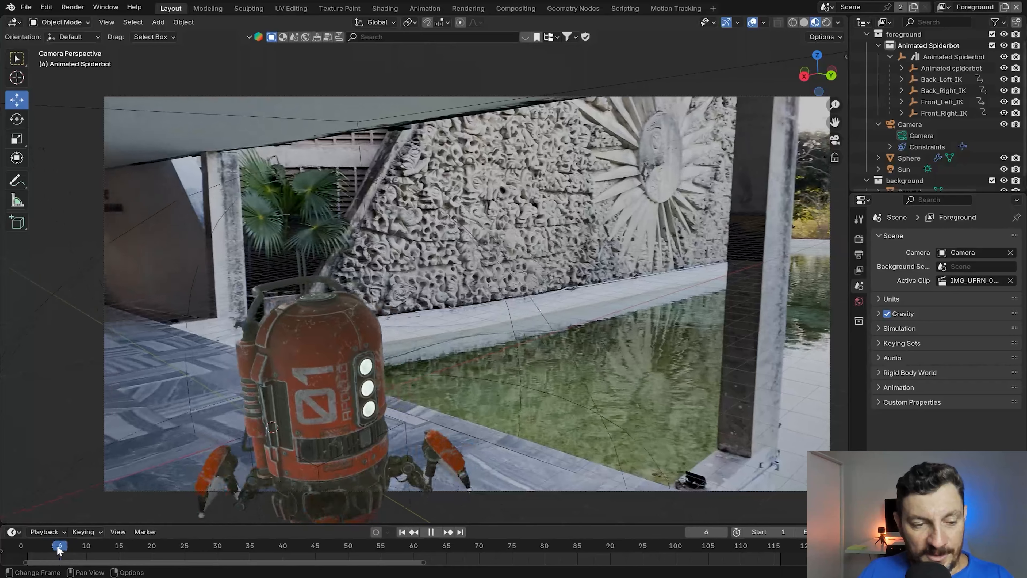
{"action": "left_click_drag", "start_coordinate": [59, 548], "coordinate": [43, 553]}
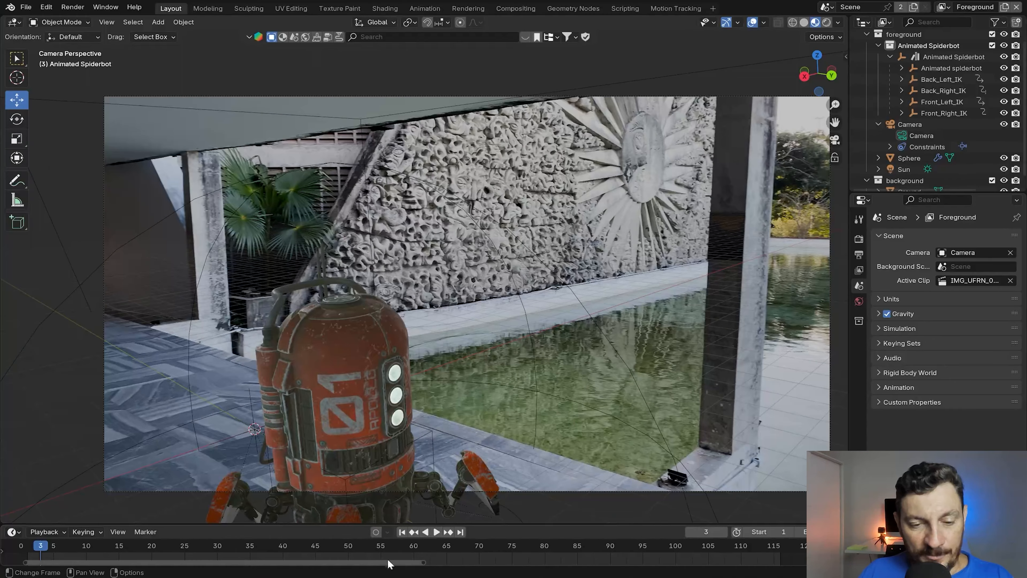
{"action": "left_click", "coordinate": [436, 532]}
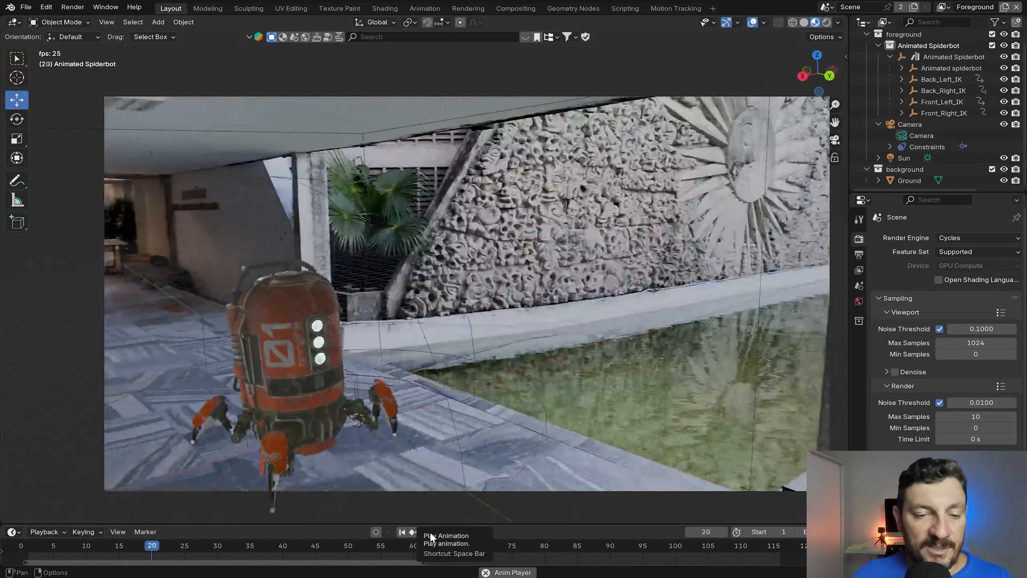
{"action": "left_click", "coordinate": [432, 534]}
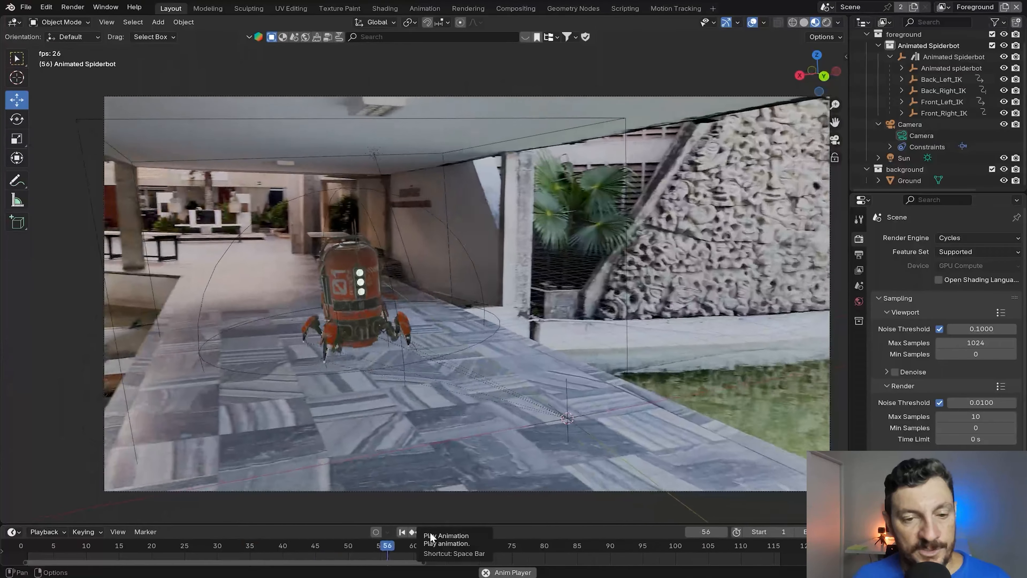